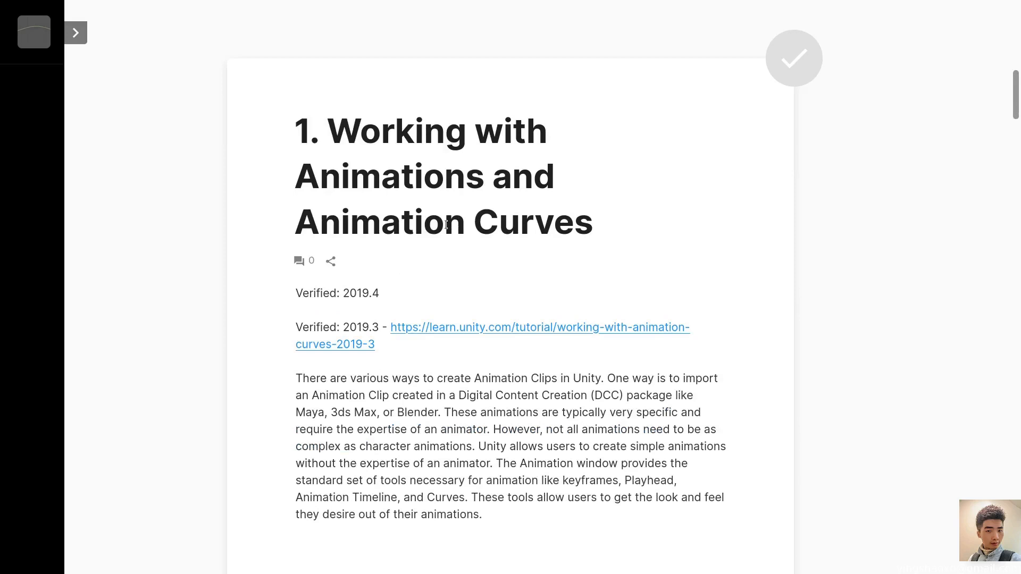
- Read section 1 of the Unity tutorial on animation clips, the Animation window and its keyframe and curve tools
left_click_drag(483, 222, 643, 228)
left_click(658, 242)
scroll(365, 268, "down", 3)
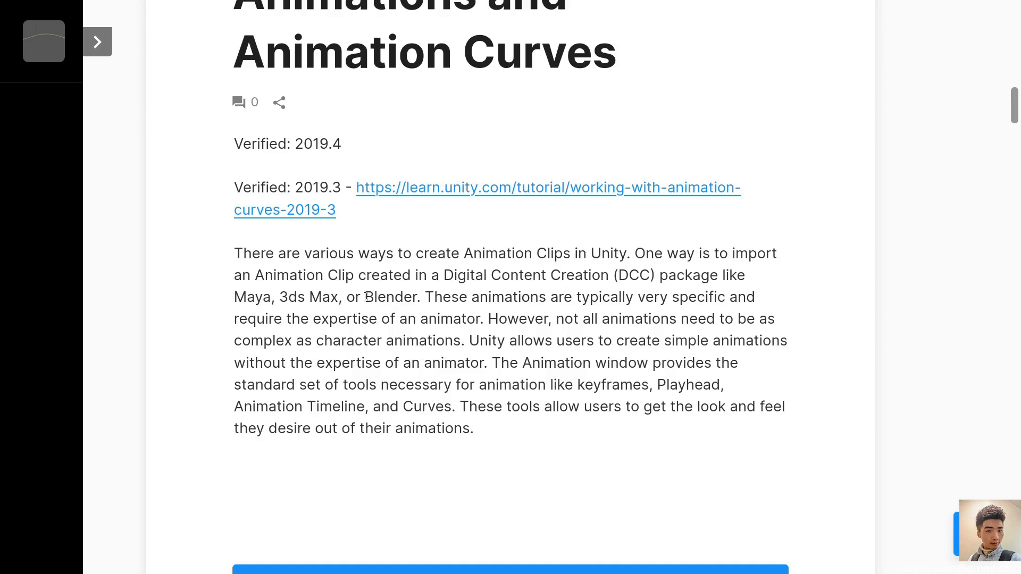
left_click_drag(365, 297, 419, 306)
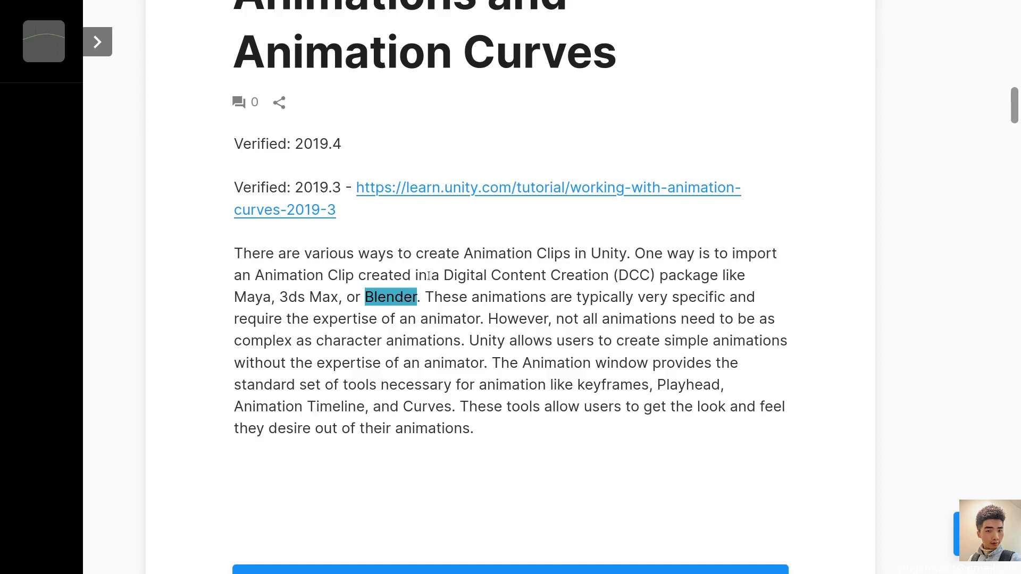
left_click(396, 299)
left_click_drag(339, 299, 200, 291)
left_click(508, 325)
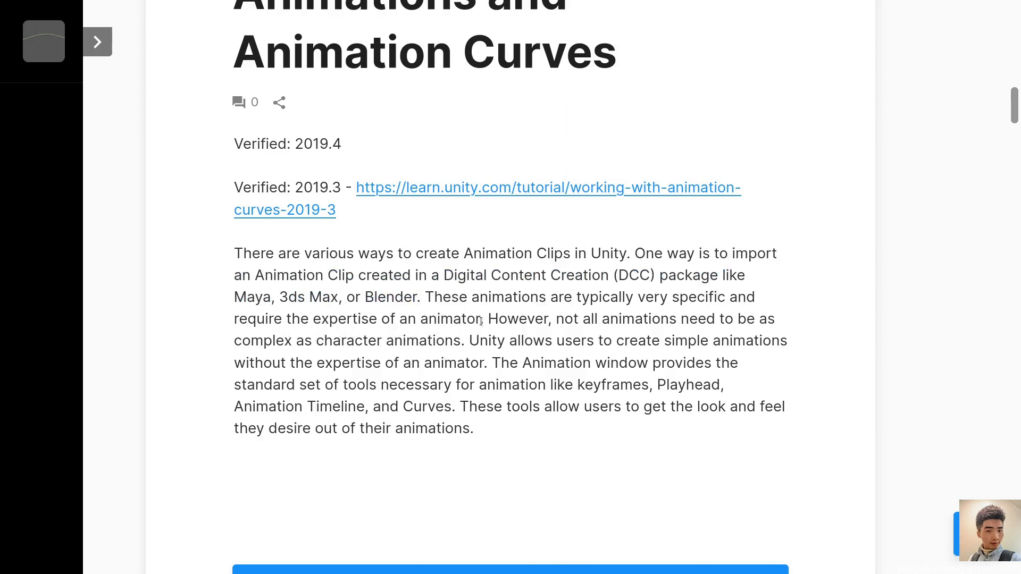
left_click_drag(481, 320, 421, 323)
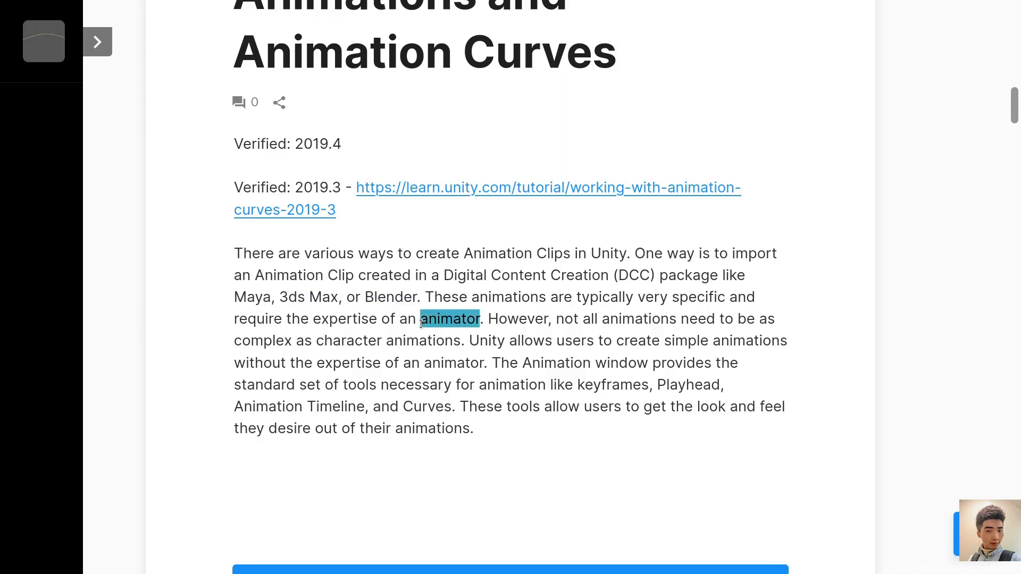
left_click(478, 325)
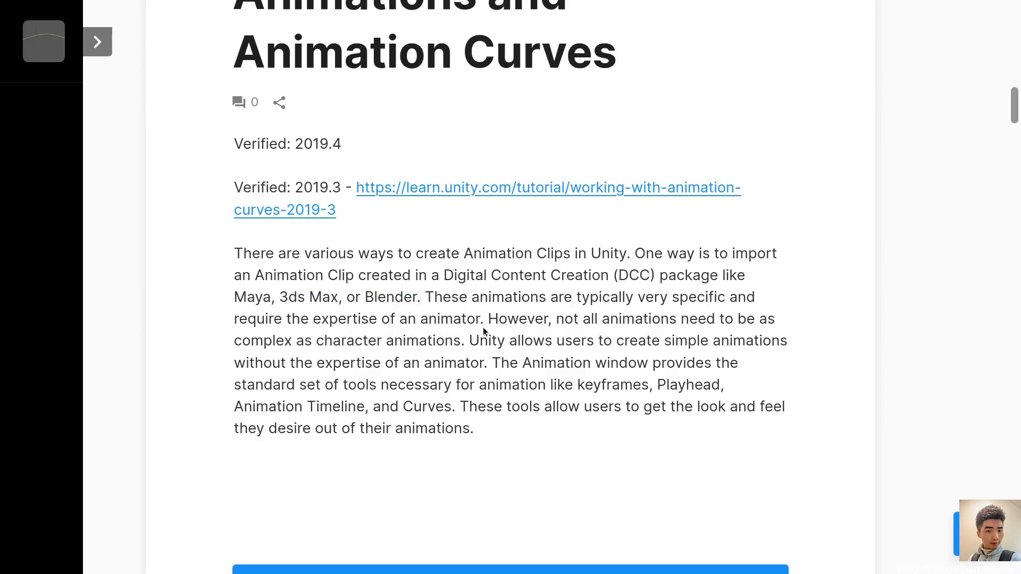
left_click_drag(480, 319, 420, 320)
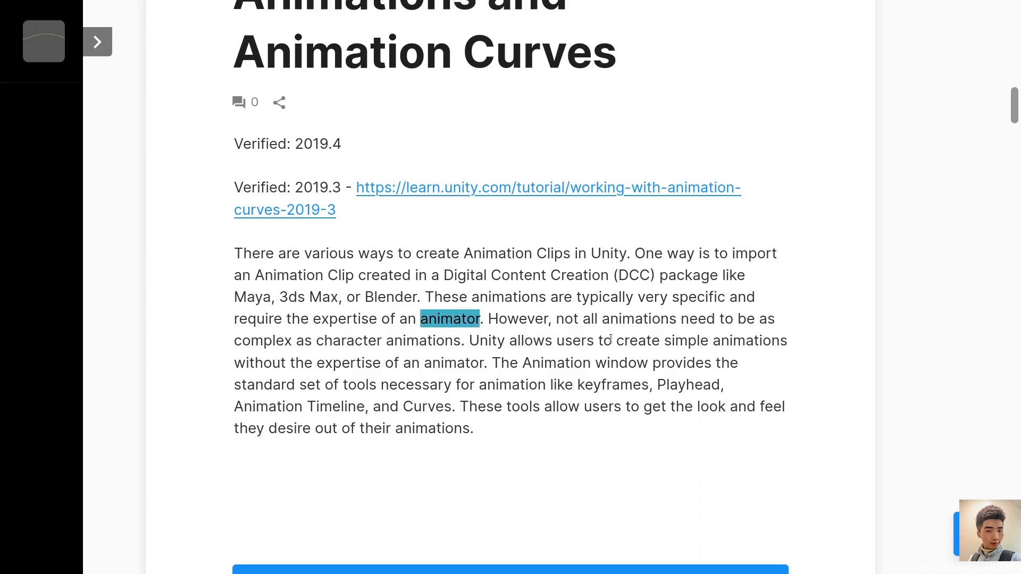
left_click(646, 333)
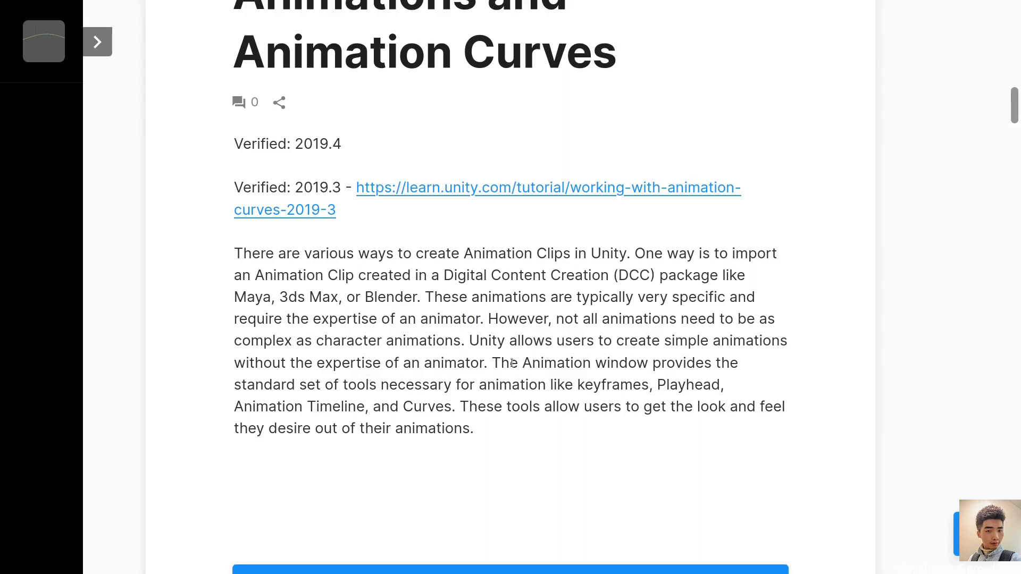
left_click_drag(484, 363, 211, 371)
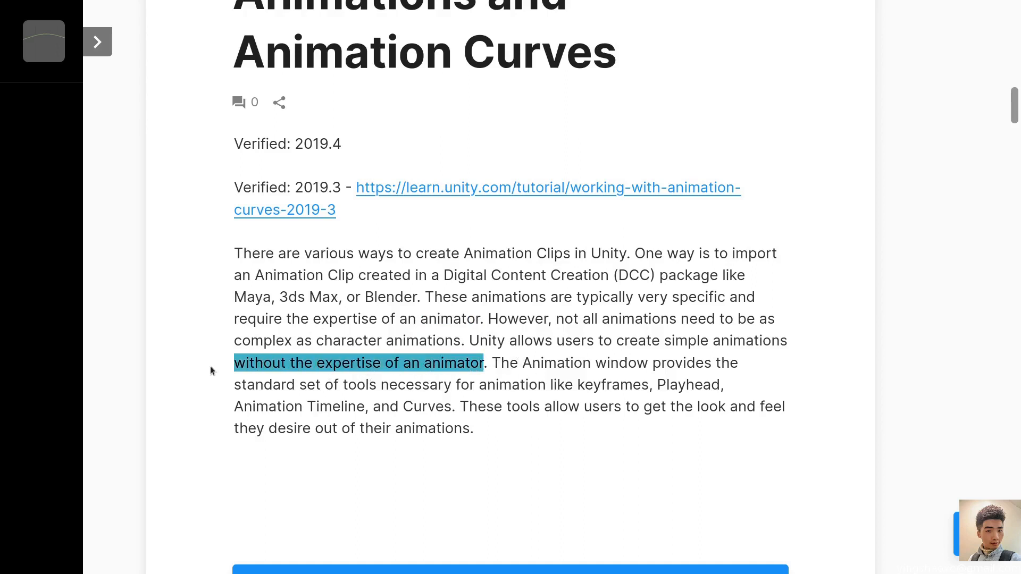
left_click(369, 381)
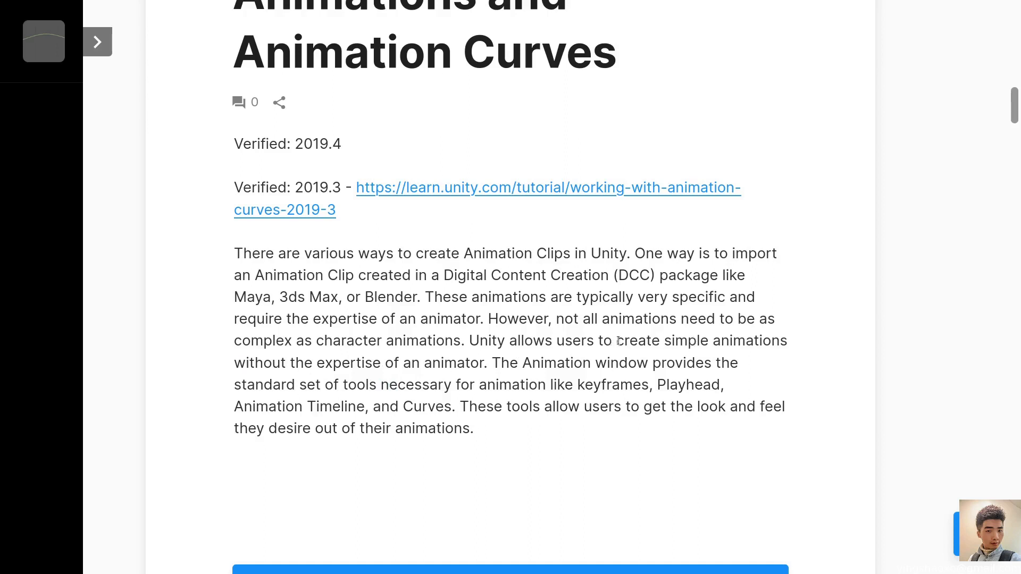
left_click_drag(617, 341, 788, 345)
left_click(577, 377)
double_click(615, 386)
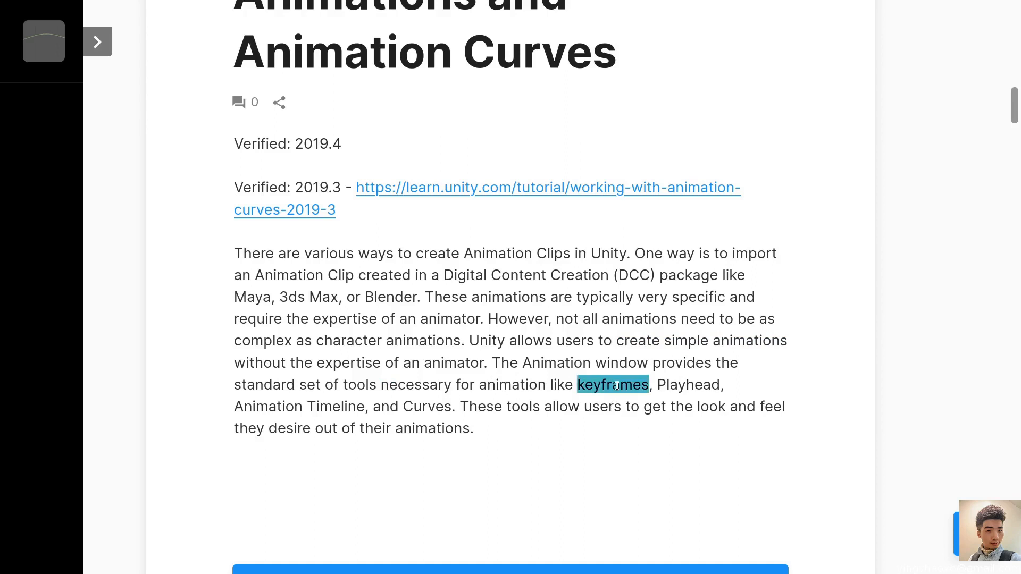
double_click(678, 386)
double_click(288, 428)
left_click(325, 413)
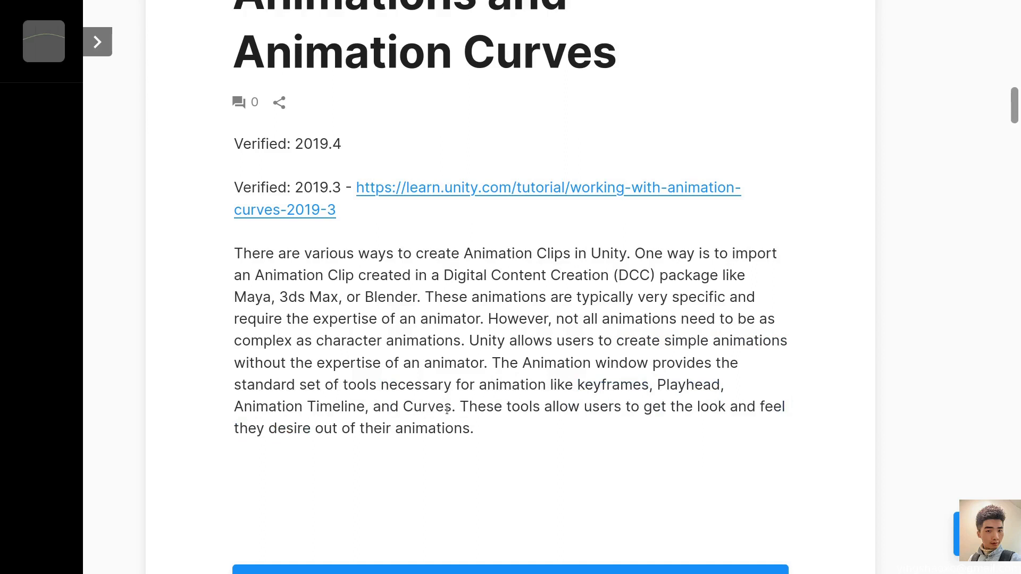
- Mark tutorial section 1 as completed and go to section 2, Creating Keyframe Animation
scroll(492, 407, "down", 3)
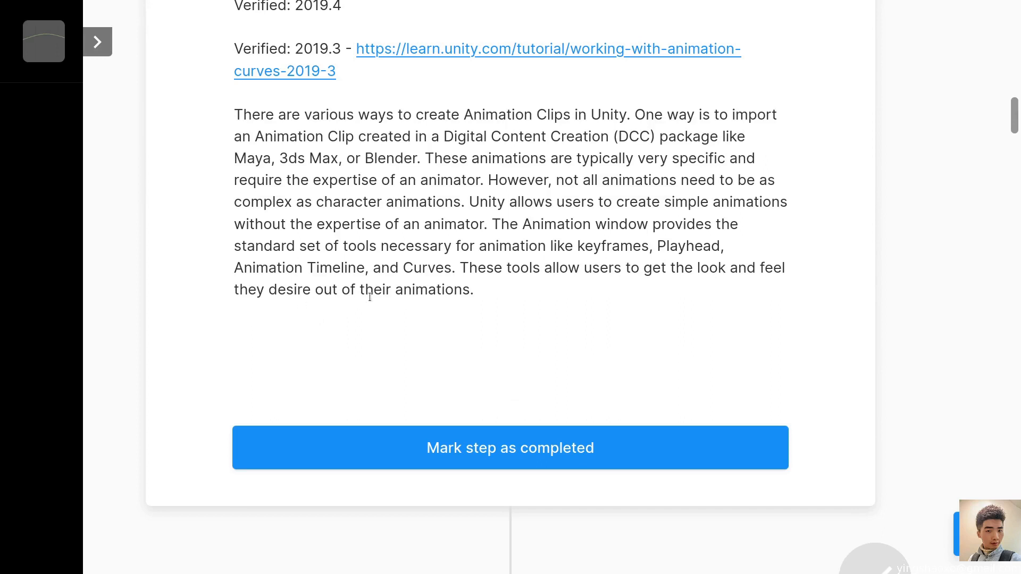
left_click(500, 448)
scroll(365, 318, "down", 2)
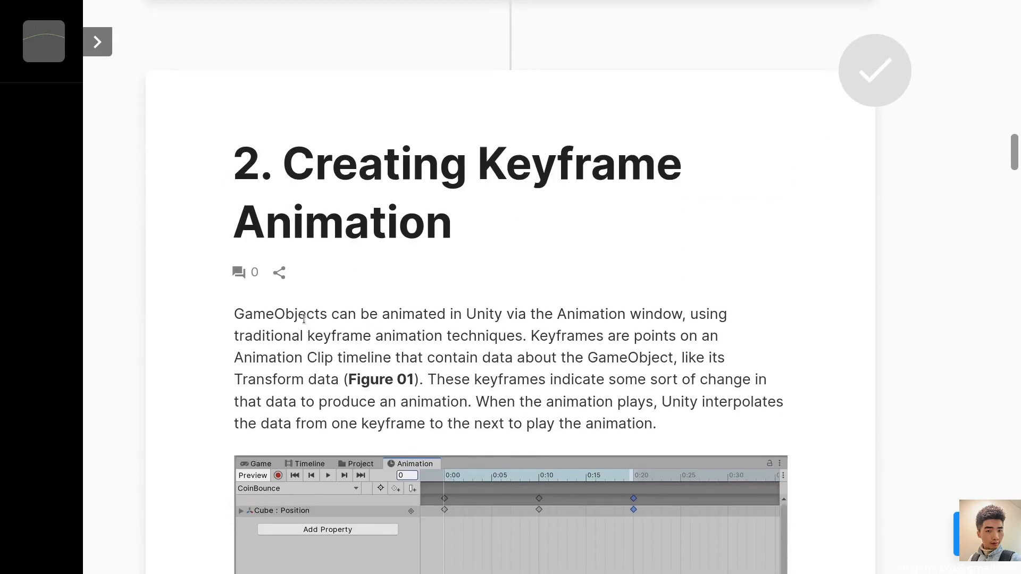
- Read the keyframe introduction and the instructions for opening the Animation window and creating a new clip
scroll(399, 322, "down", 1)
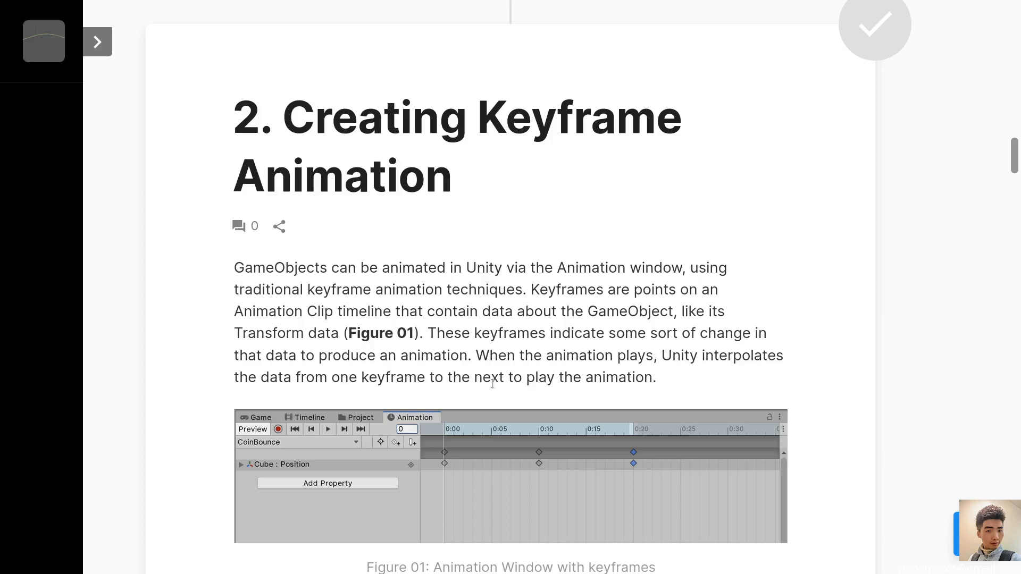
scroll(490, 383, "down", 3)
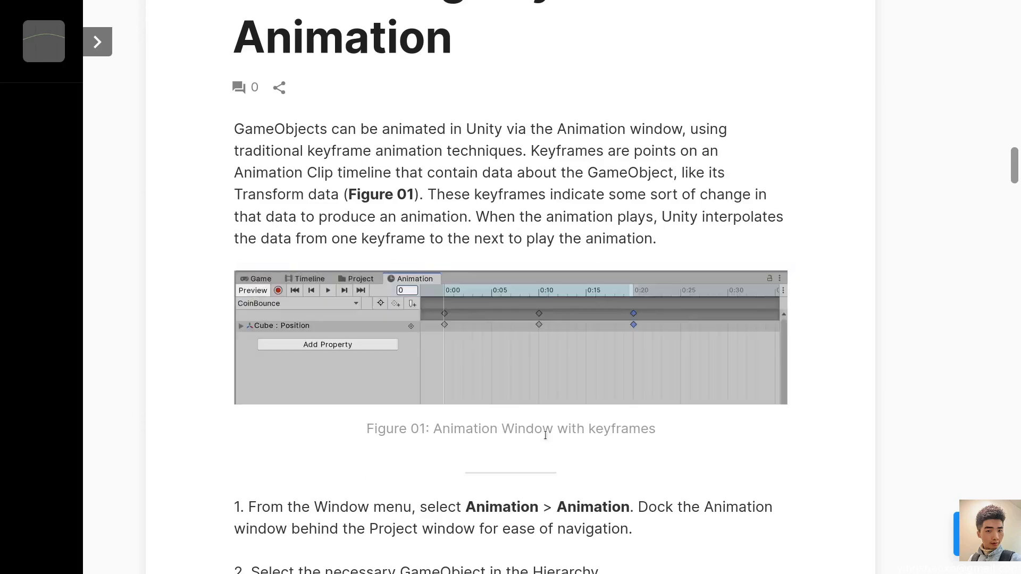
scroll(410, 449, "down", 5)
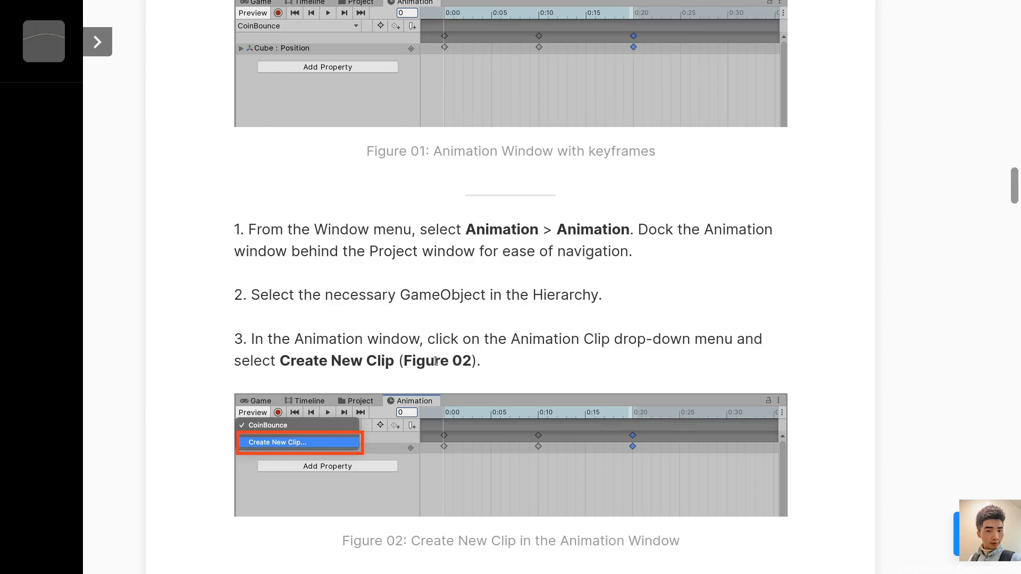
scroll(509, 453, "down", 3)
- Switch to Unity, open the Animation window and dock it across the full width beneath the Scene, Project and Inspector views
key("alt+Tab")
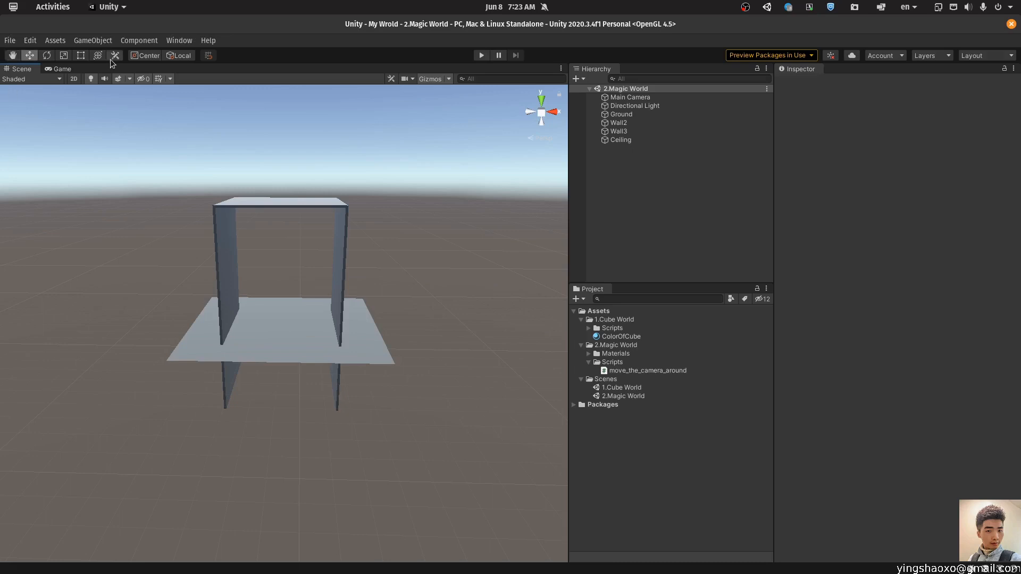
left_click(176, 43)
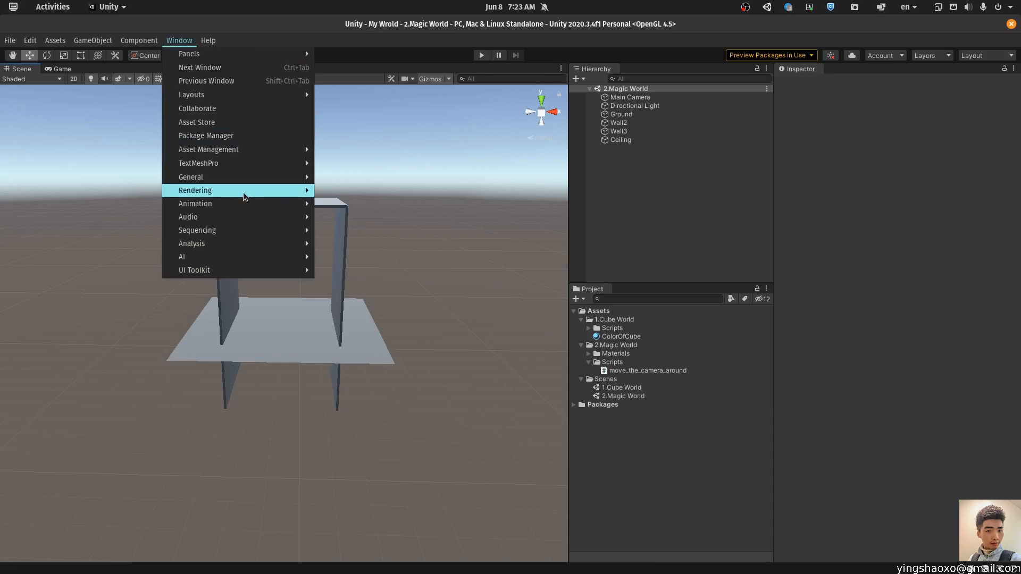
mouse_move(253, 206)
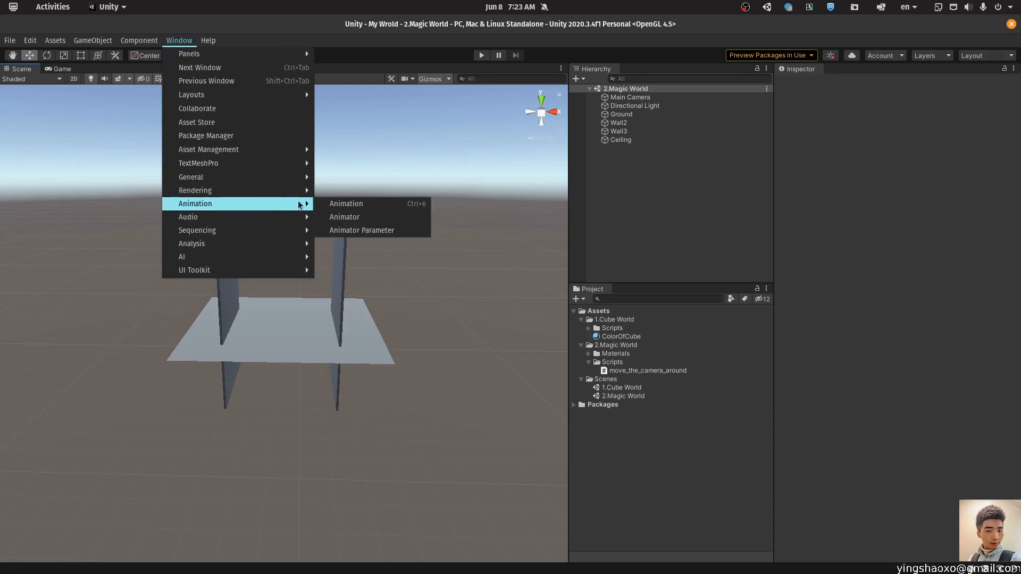
left_click(334, 205)
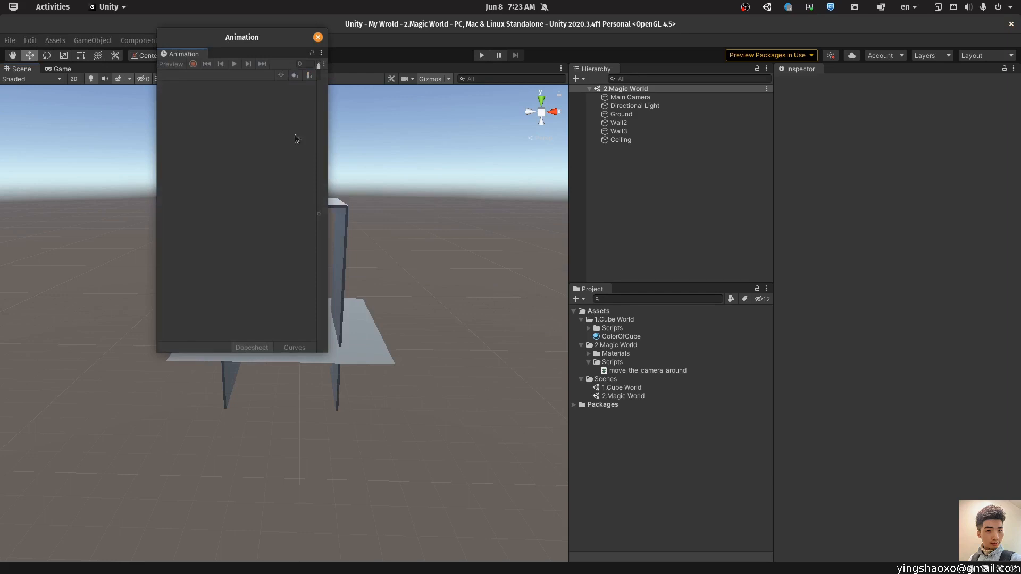
left_click_drag(234, 43, 450, 174)
left_click(547, 191)
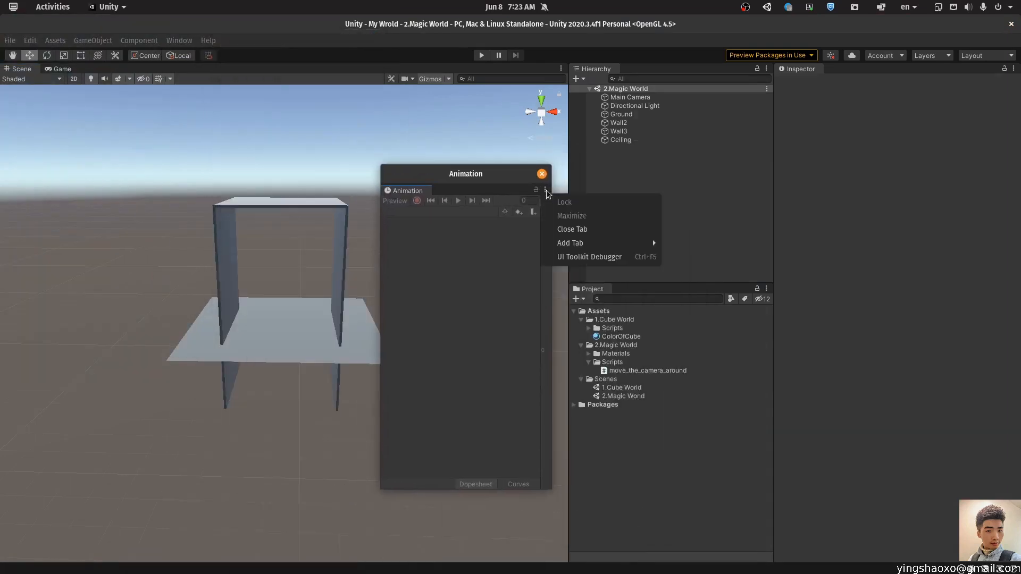
mouse_move(570, 243)
left_click(683, 243)
left_click_drag(367, 199, 289, 26)
left_click_drag(27, 70, 285, 339)
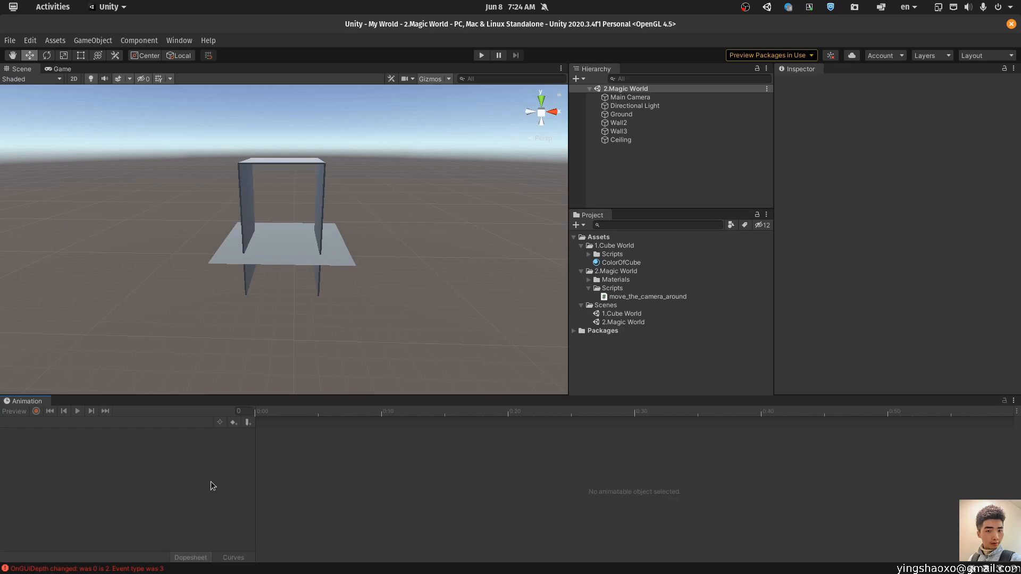
- Check the tutorial's next instructions in the browser, and back in Unity select the Ceiling object as the animation target
key("alt+Tab")
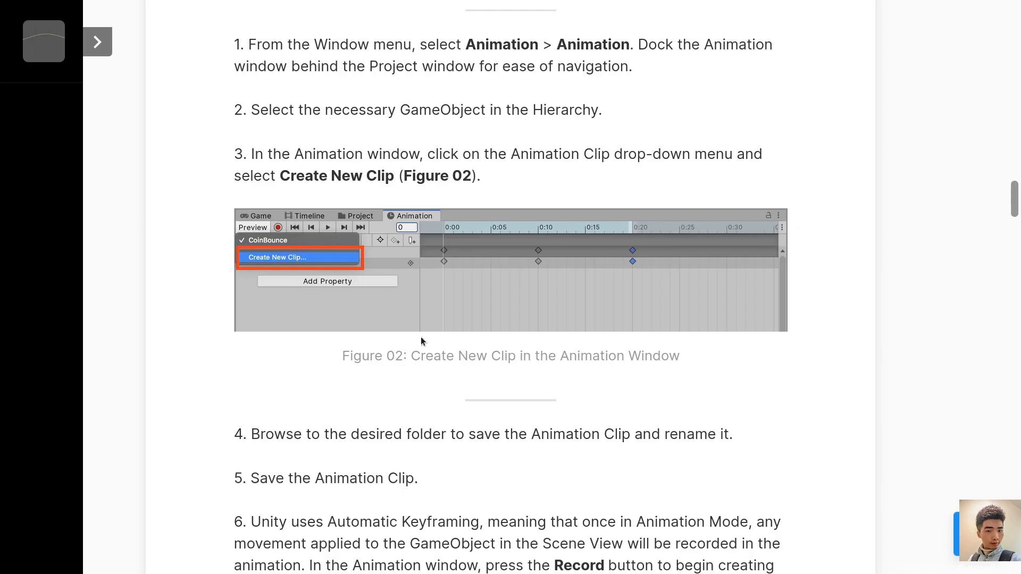
scroll(386, 280, "up", 2)
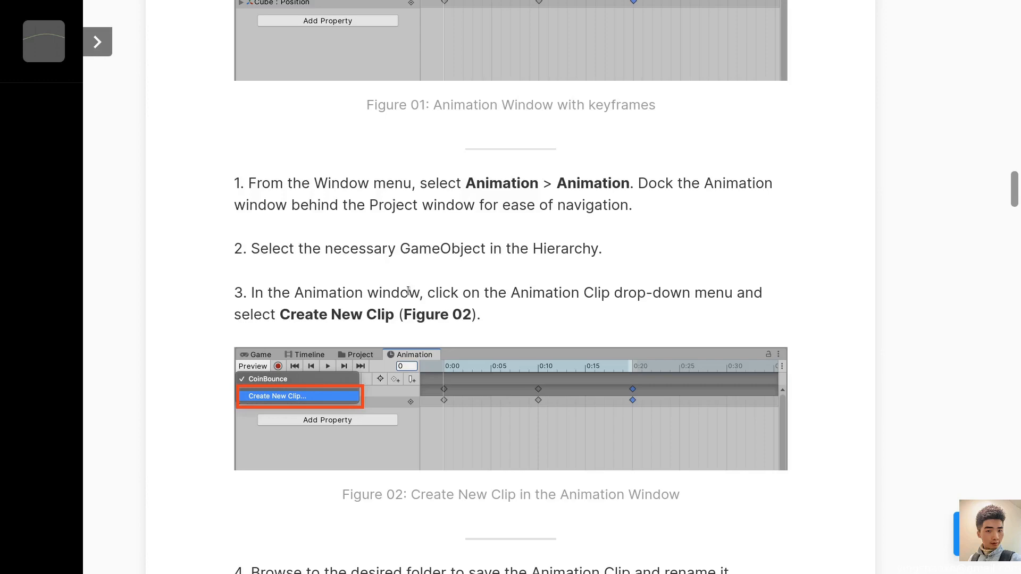
key("alt+Tab")
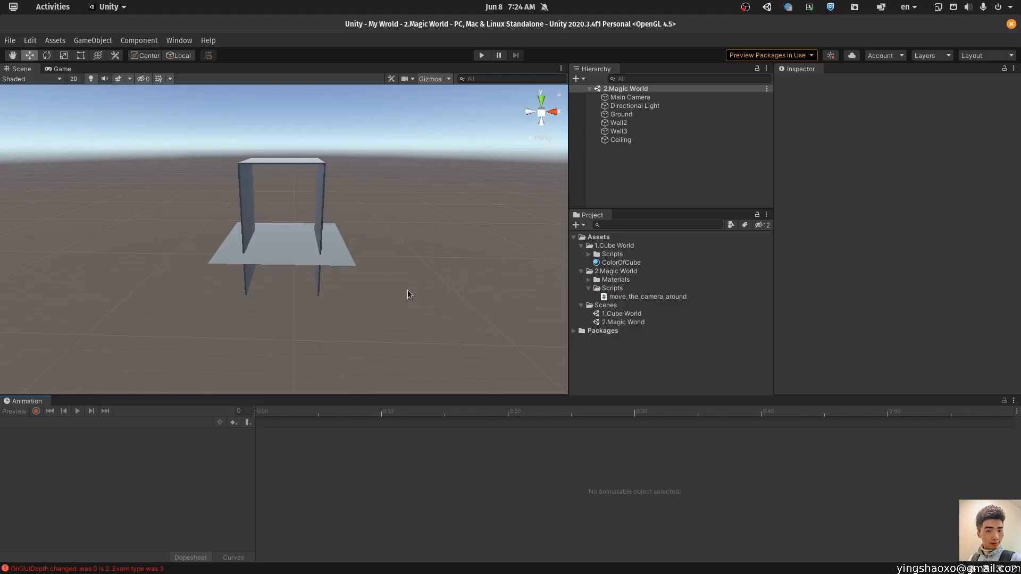
left_click(266, 262)
scroll(272, 260, "up", 8)
scroll(296, 246, "down", 2)
left_click_drag(375, 166, 388, 153, "alt")
middle_click_drag(388, 153, 383, 194)
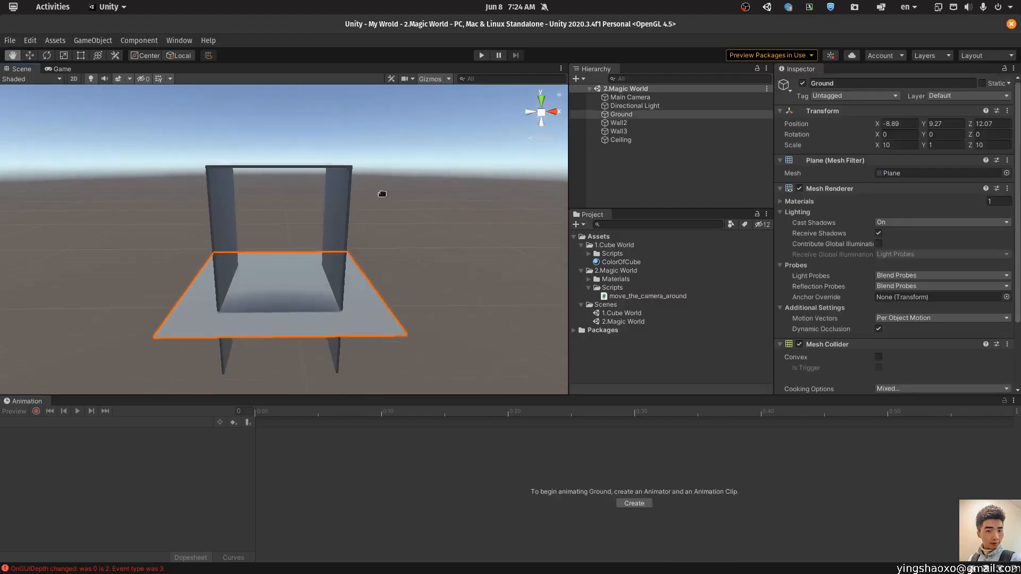
left_click(630, 131)
left_click(636, 121)
left_click(631, 140)
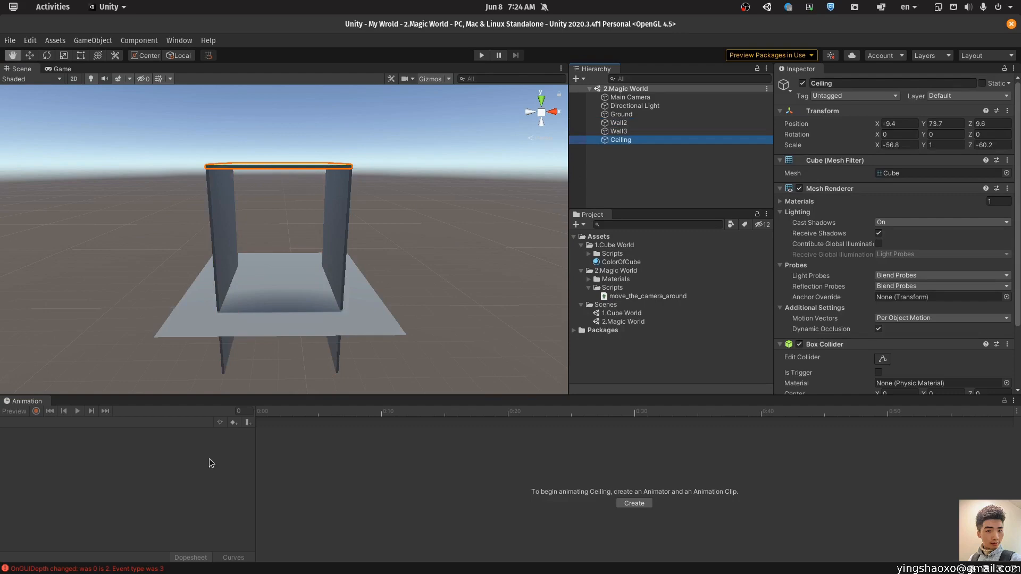
- Recheck the tutorial's Create New Clip instruction, and back in Unity start creating an animation clip for Ceiling
key("alt+Tab")
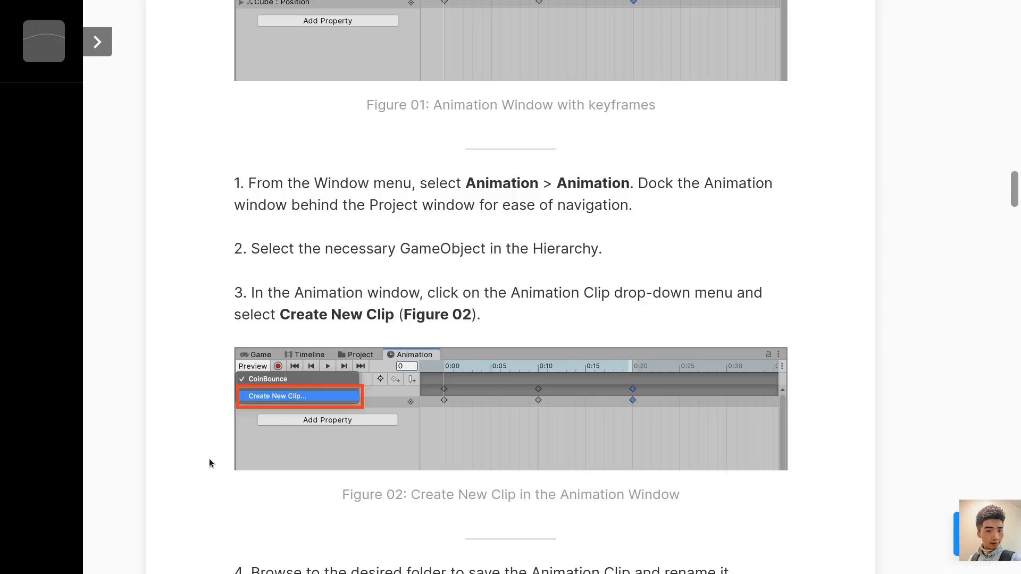
key("alt+Tab")
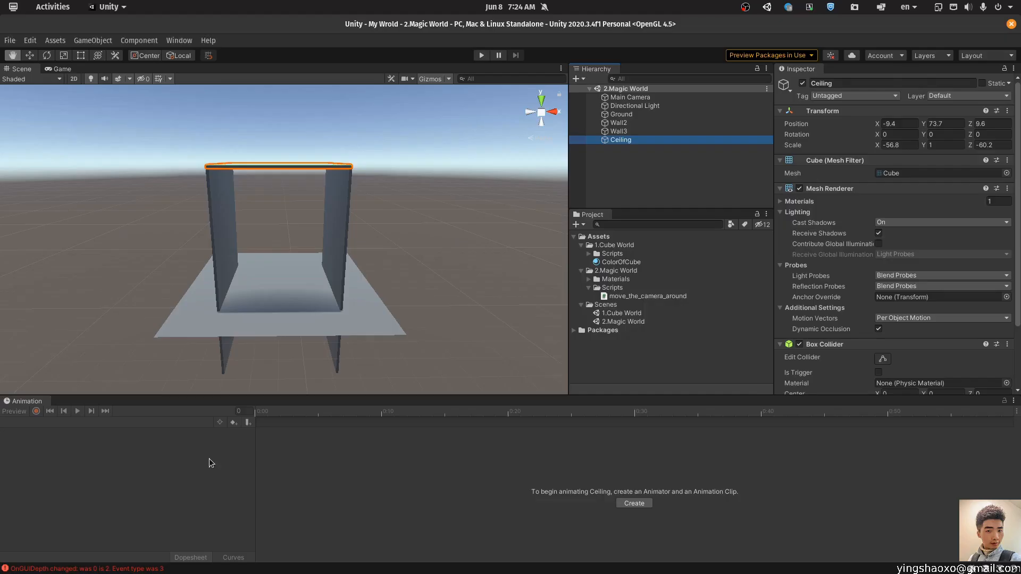
left_click(634, 503)
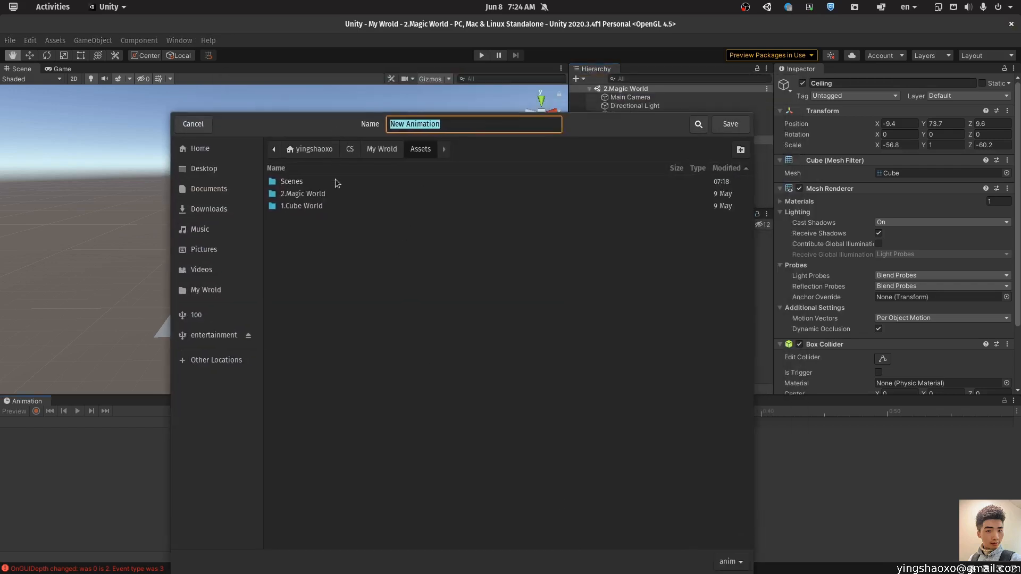
- Create a folder named Animations inside the 2.Magic World folder as the save location for the clip
double_click(323, 195)
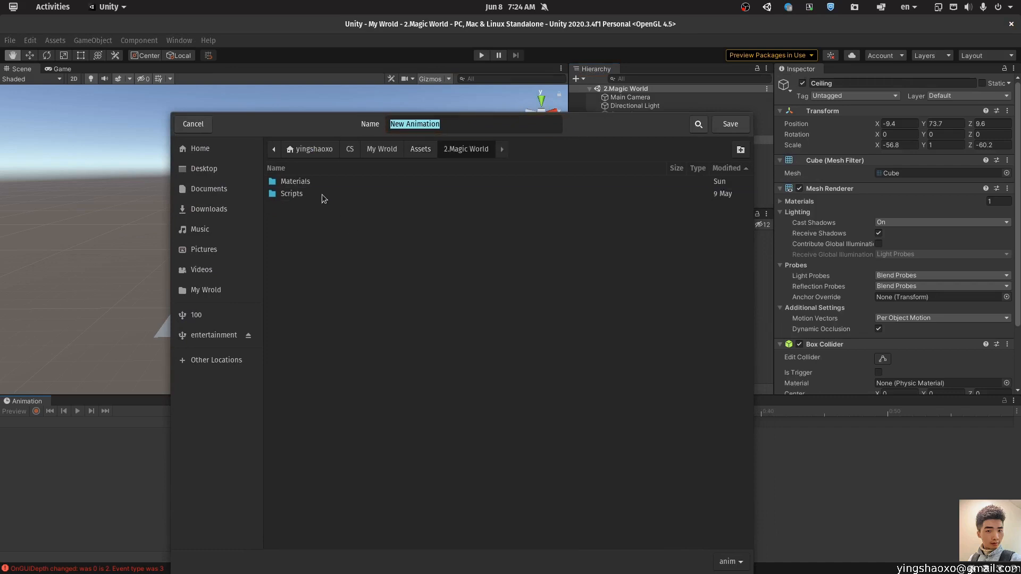
right_click(352, 248)
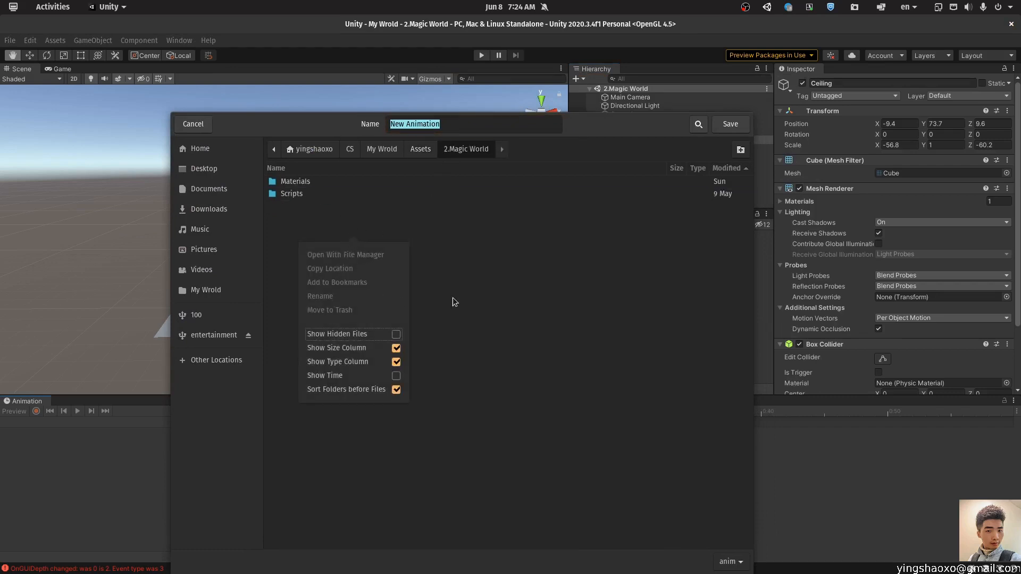
left_click(481, 289)
left_click(741, 150)
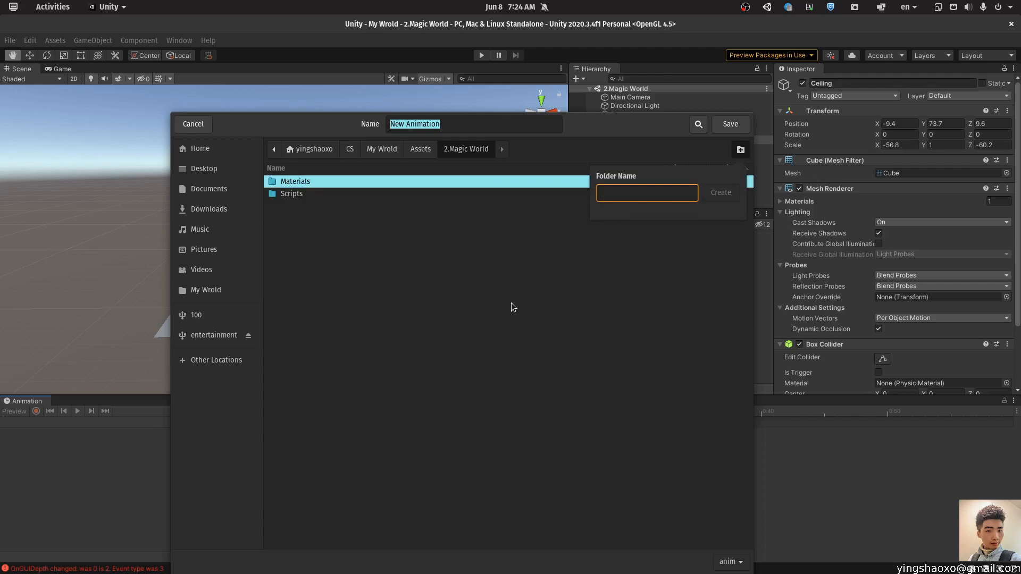
type("Animations")
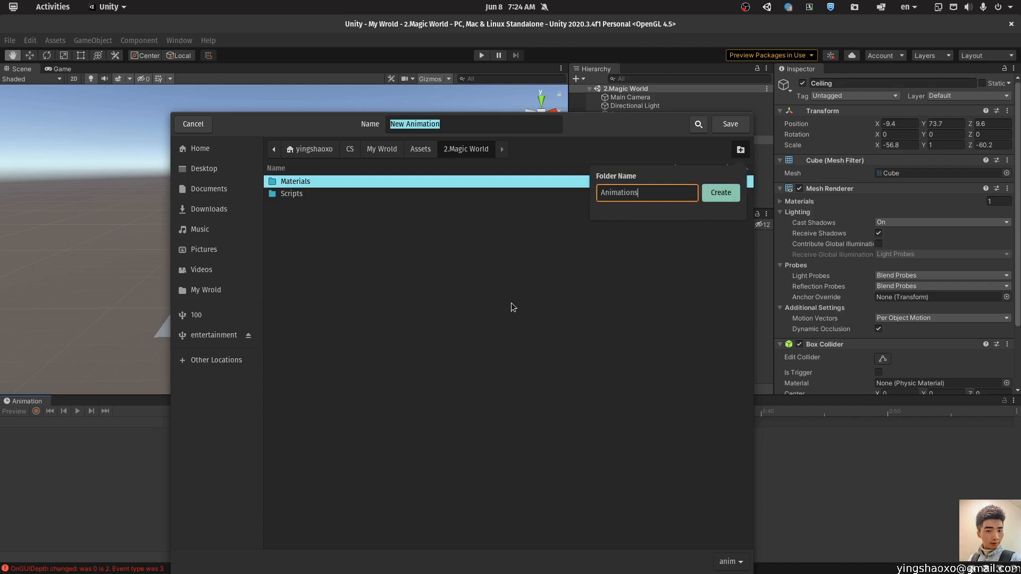
key("Return")
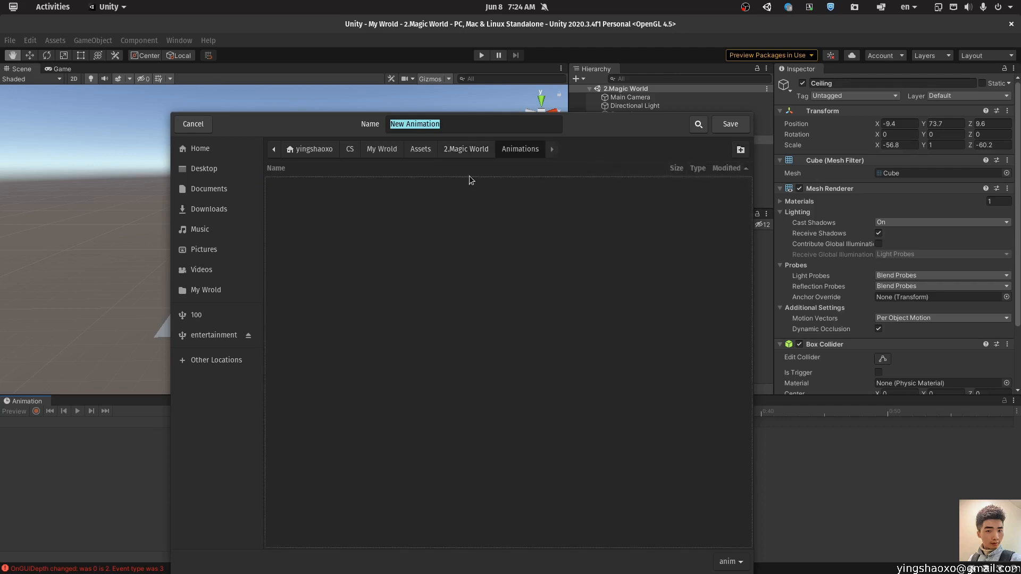
- Save the new animation clip in the Animations folder under the name "celling moving"
left_click(449, 122)
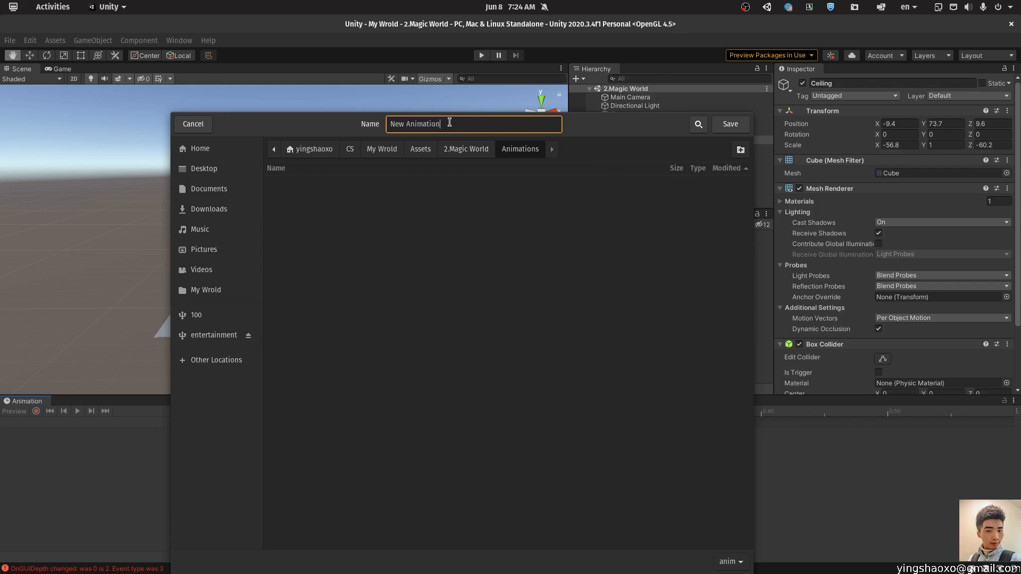
key("ctrl+a")
type("celling moving")
key("Return")
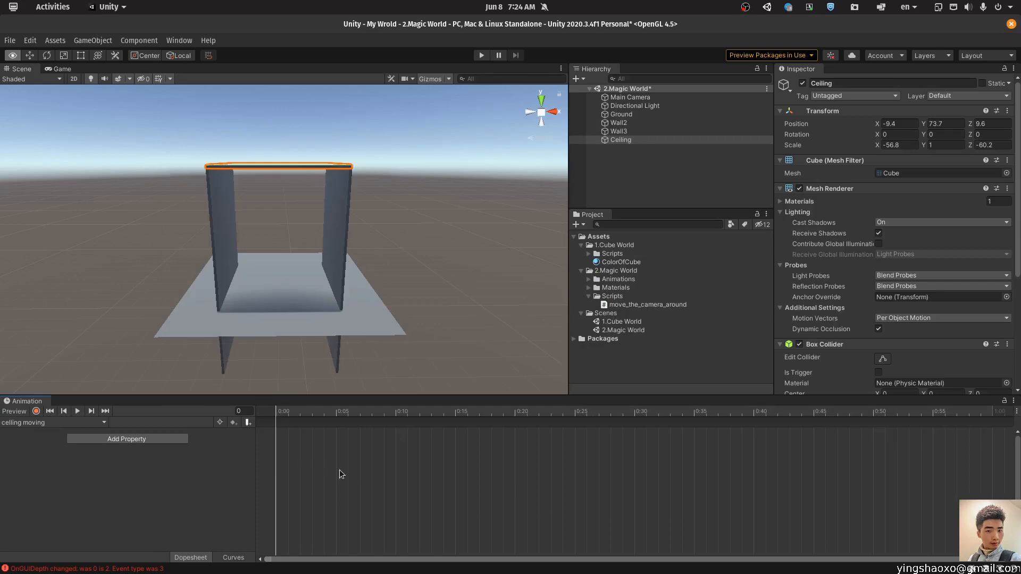
- Read the tutorial's steps 4 to 9 on recording keyframes, moving the Playhead, moving the GameObject and previewing the clip
key("alt+Tab")
scroll(341, 473, "down", 6)
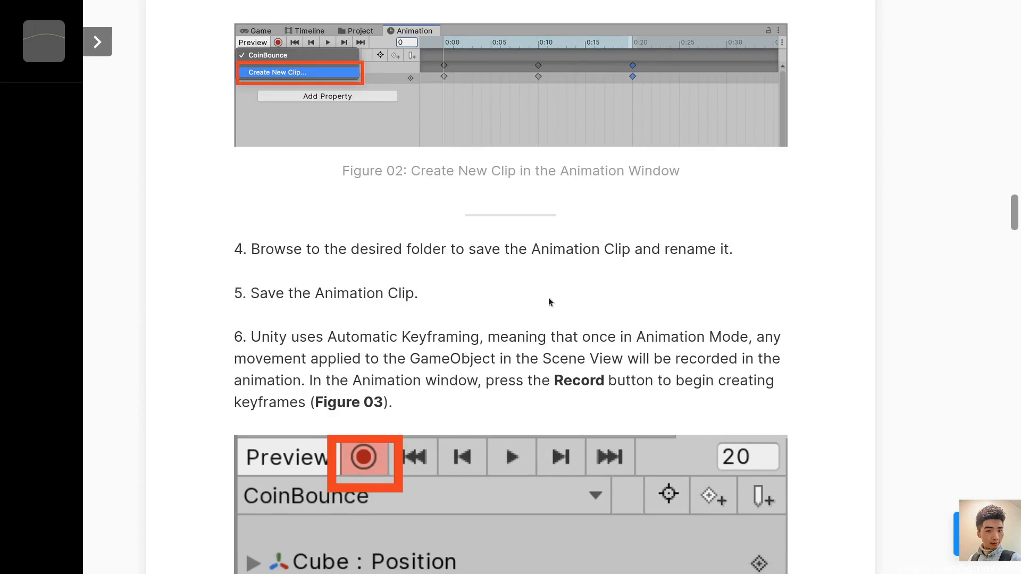
scroll(307, 282, "down", 2)
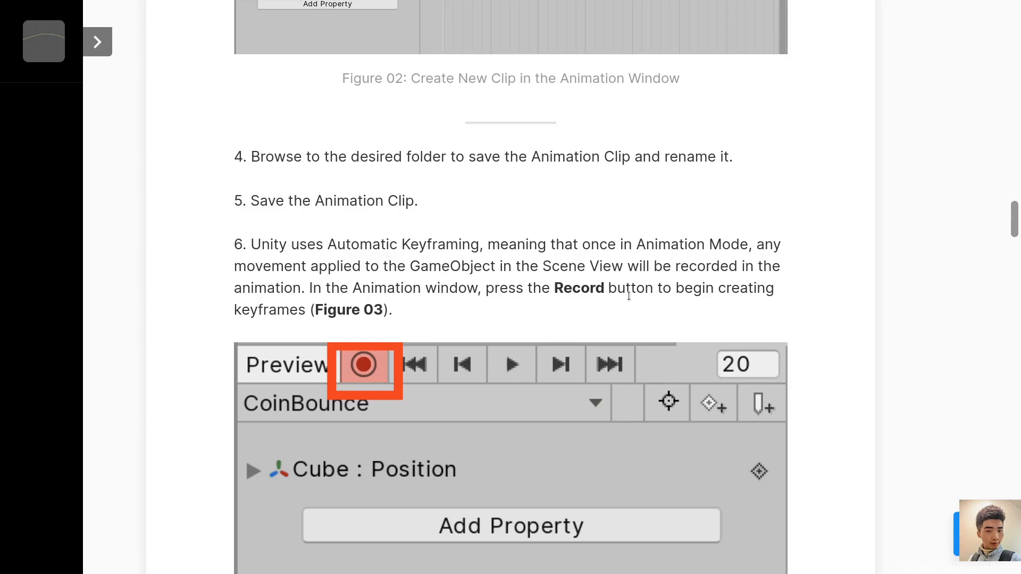
scroll(505, 350, "down", 10)
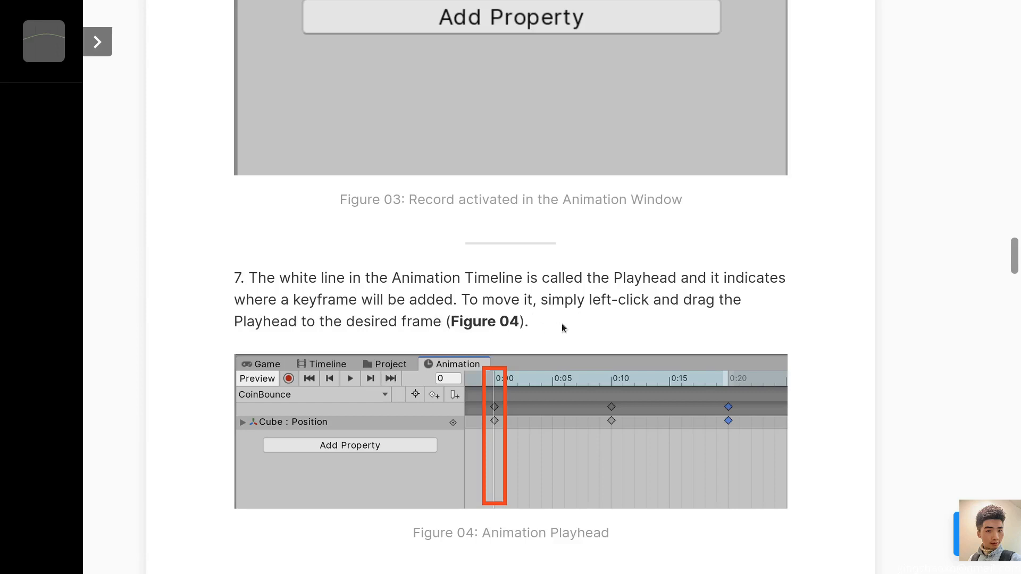
scroll(563, 326, "down", 5)
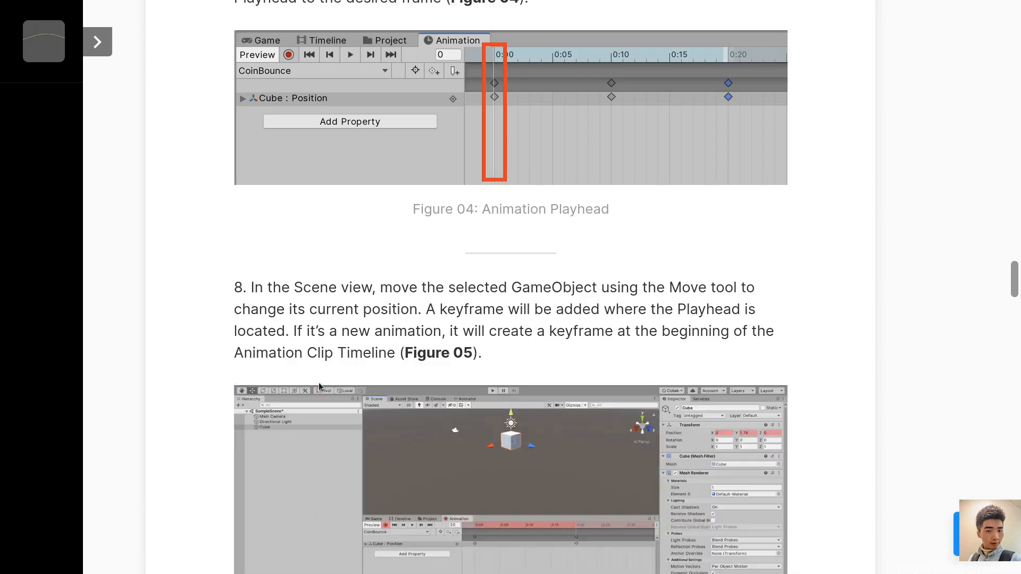
scroll(373, 383, "down", 3)
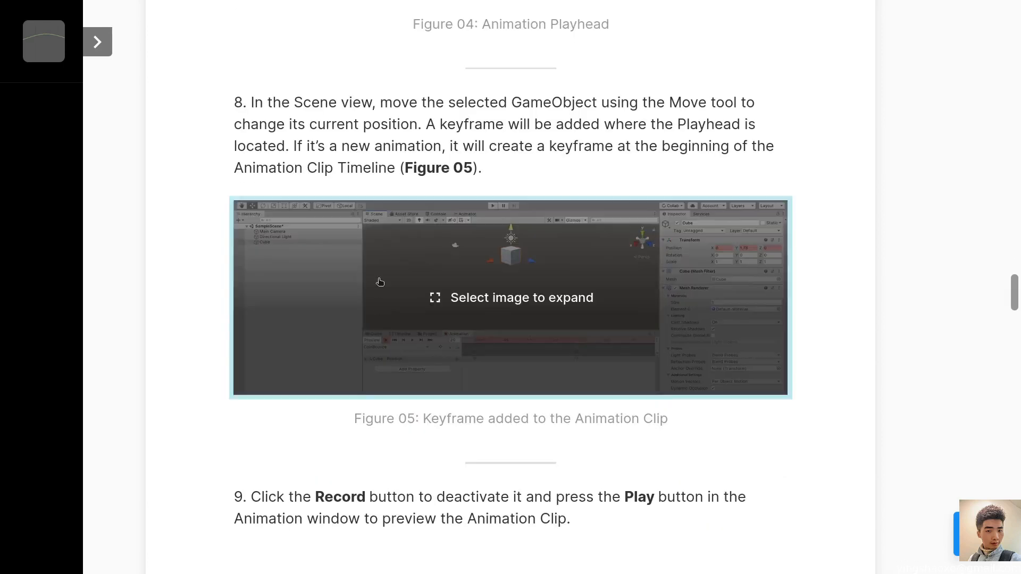
scroll(513, 445, "down", 2)
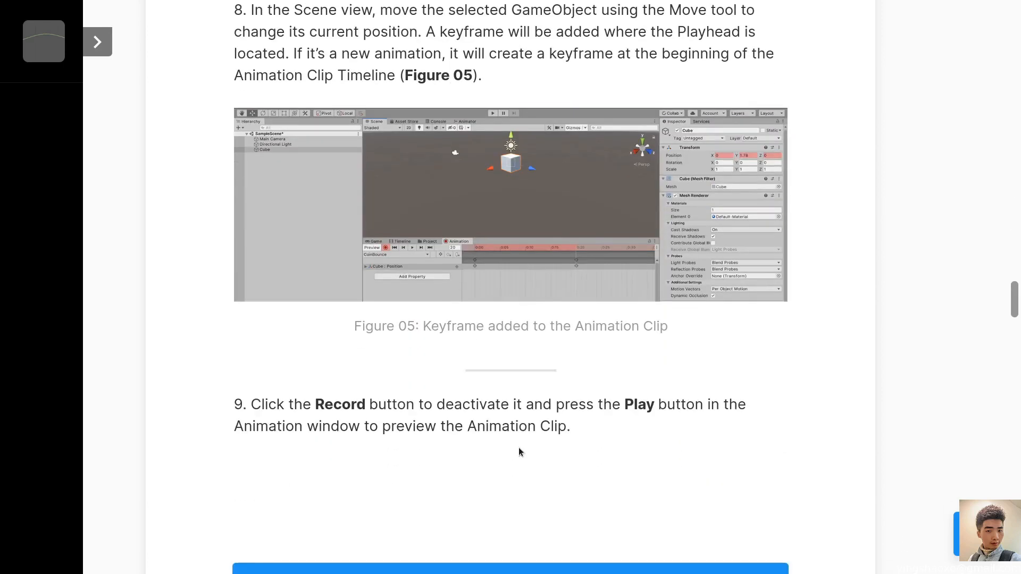
- Switch back to Unity, start recording, and raise the Ceiling with the Move tool to about Y 95.3 at frame 0
key("alt+Tab")
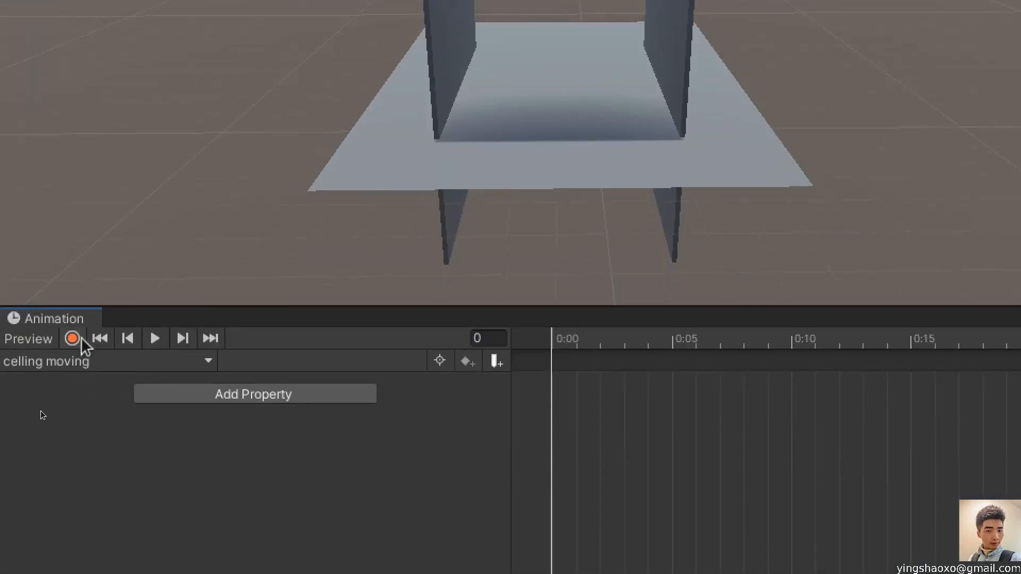
left_click(73, 338)
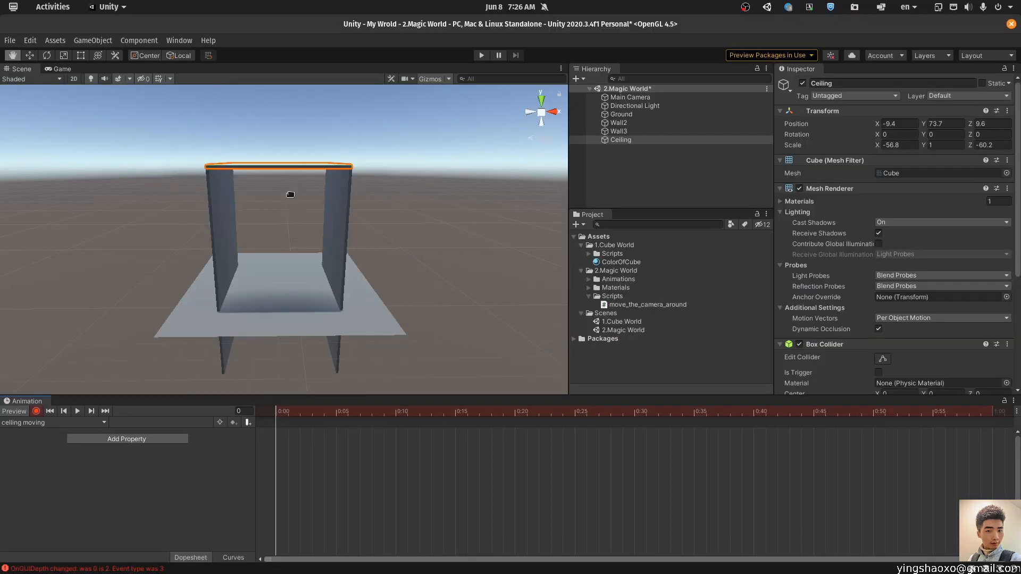
left_click(176, 440)
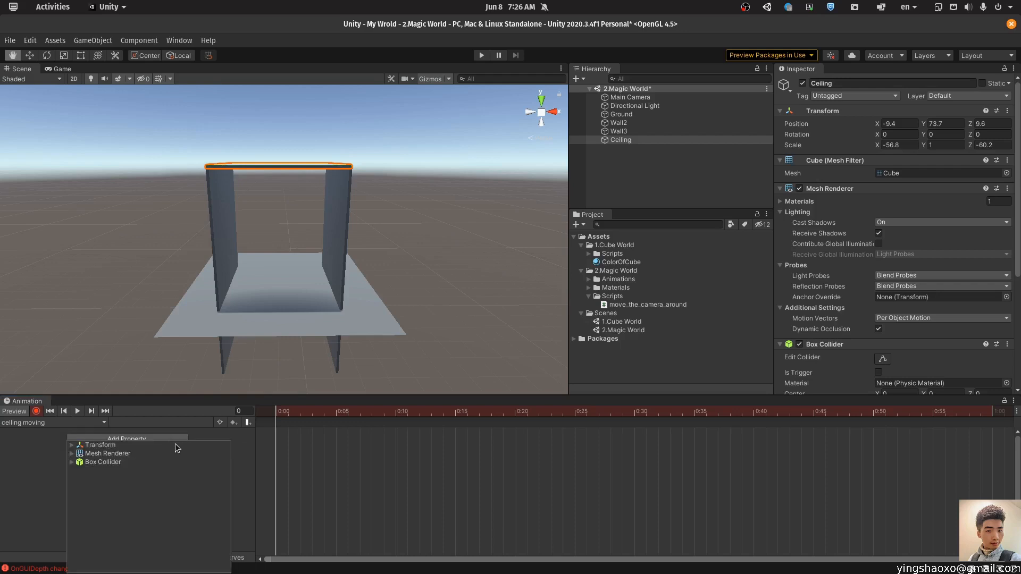
left_click(53, 482)
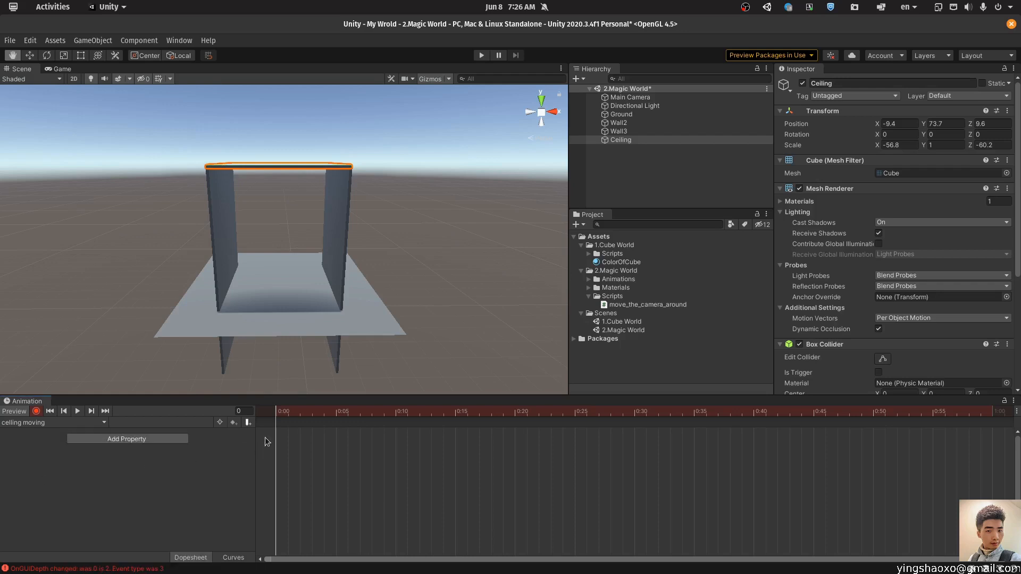
key("w")
left_click_drag(278, 127, 278, 110)
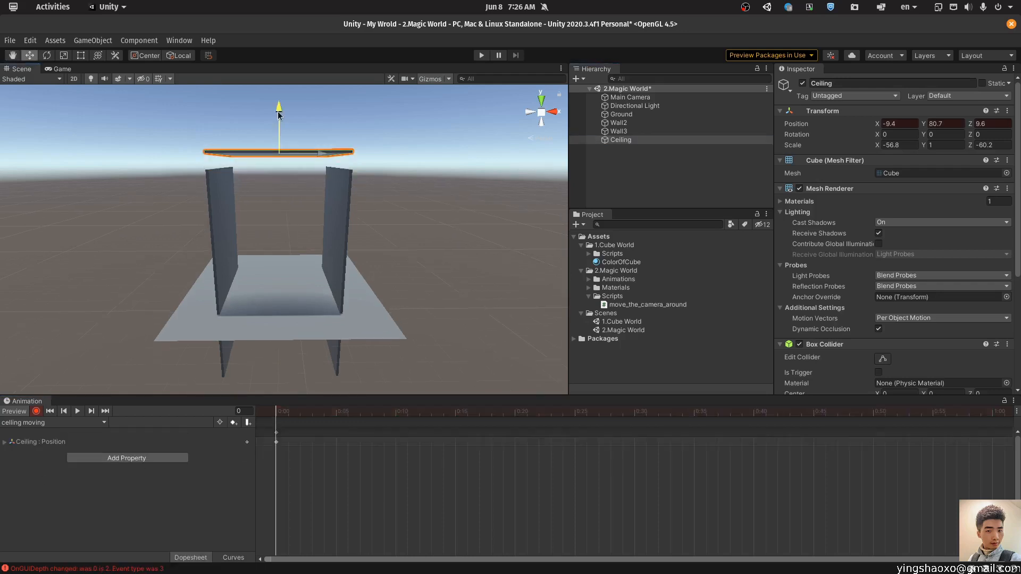
left_click_drag(278, 110, 276, 77)
- Record a second keyframe at frame 5 with the Ceiling lowered to about Y 74.7, and stop recording
left_click_drag(275, 417, 336, 419)
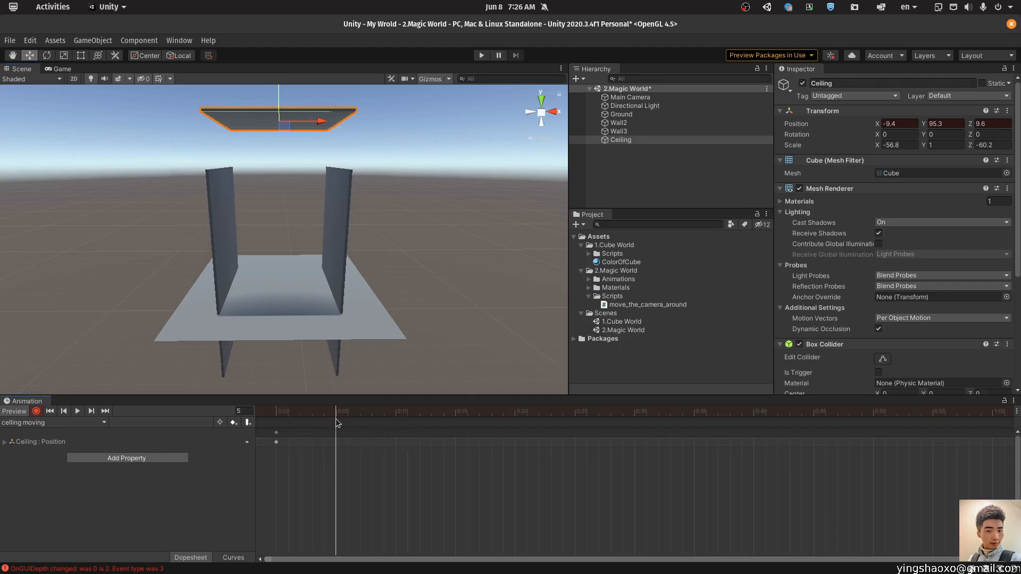
left_click_drag(276, 99, 277, 144)
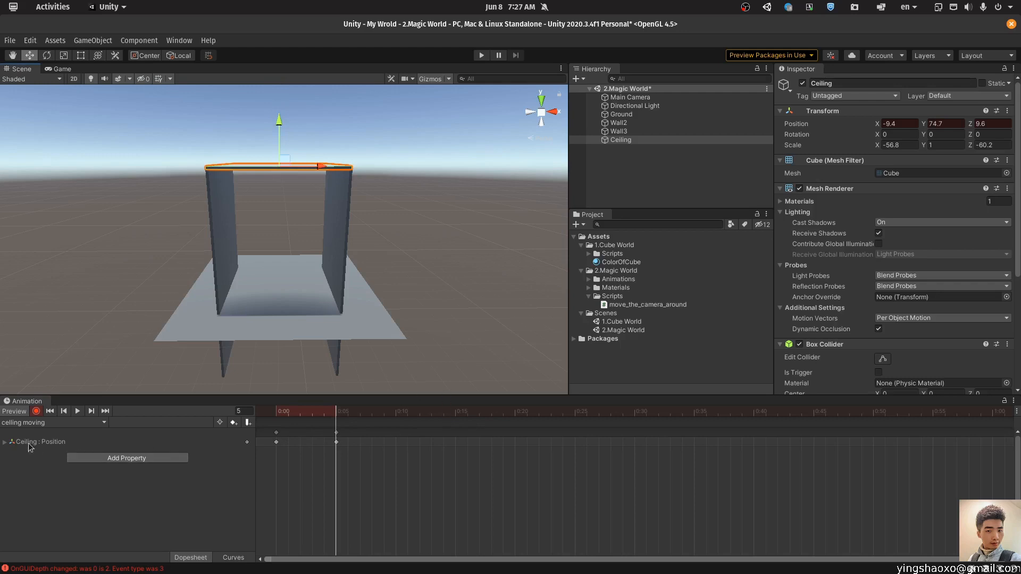
left_click(36, 411)
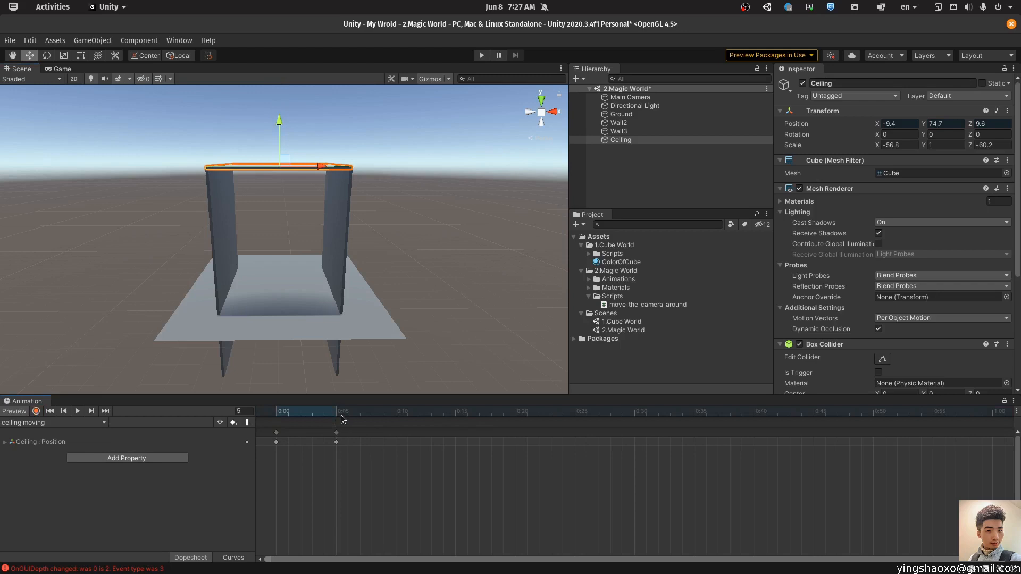
- Preview the clip from frame 0 and move its second keyframe out to 0:25
left_click_drag(337, 416, 201, 418)
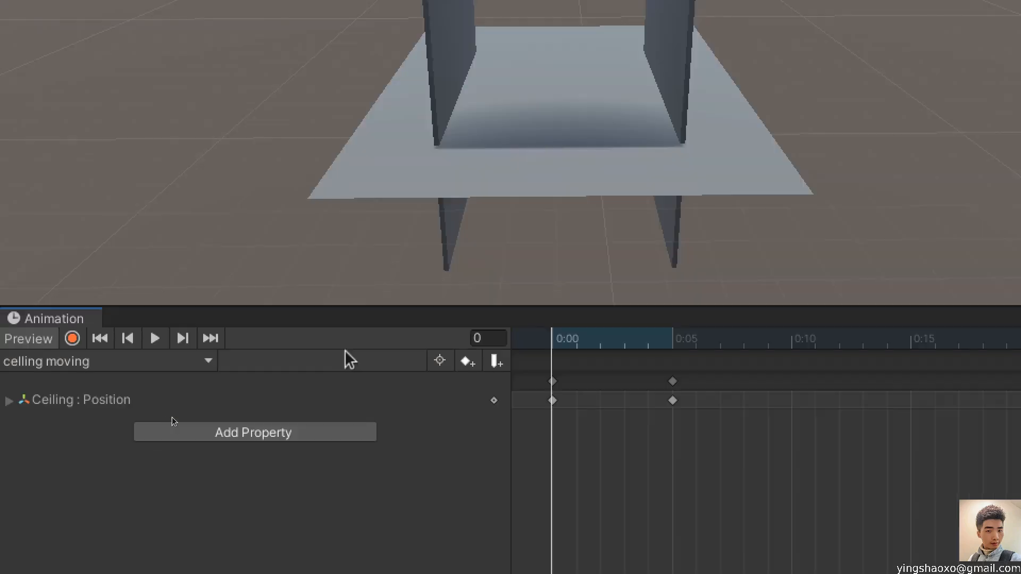
left_click(159, 343)
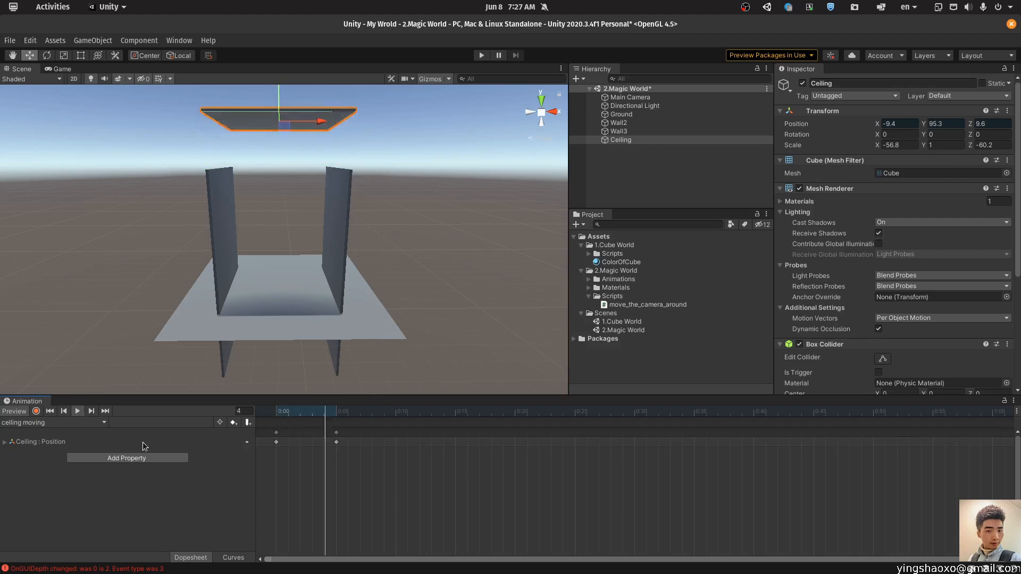
left_click_drag(298, 414, 575, 432)
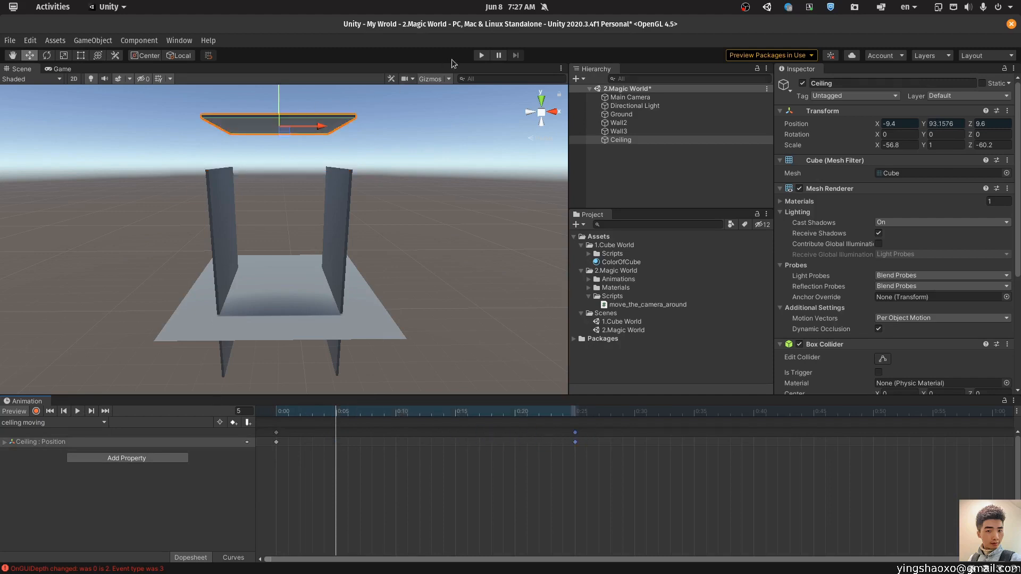
- Run the game briefly, stop it, and preview the Ceiling's animation clip in the Scene view
left_click(482, 55)
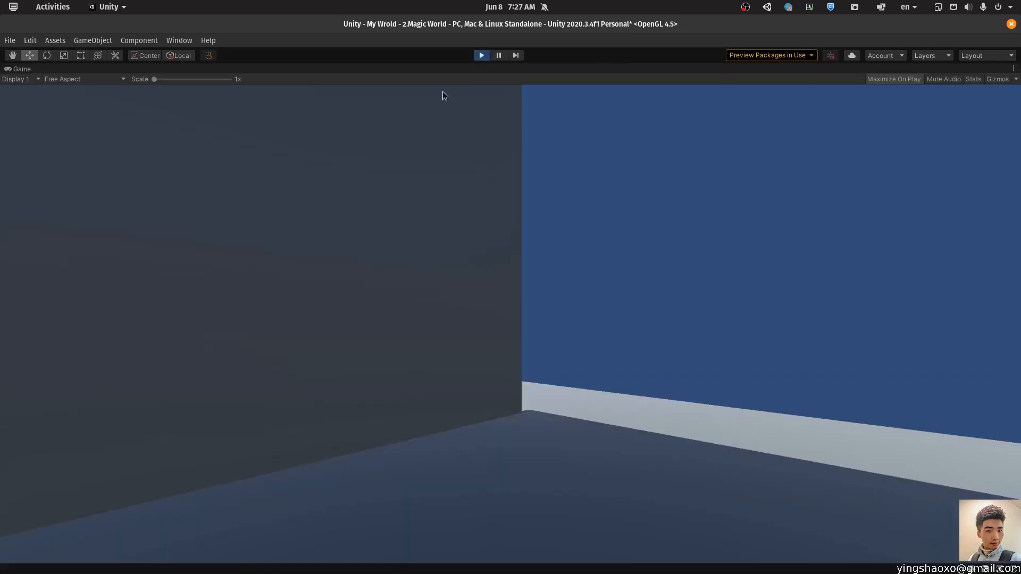
left_click(482, 55)
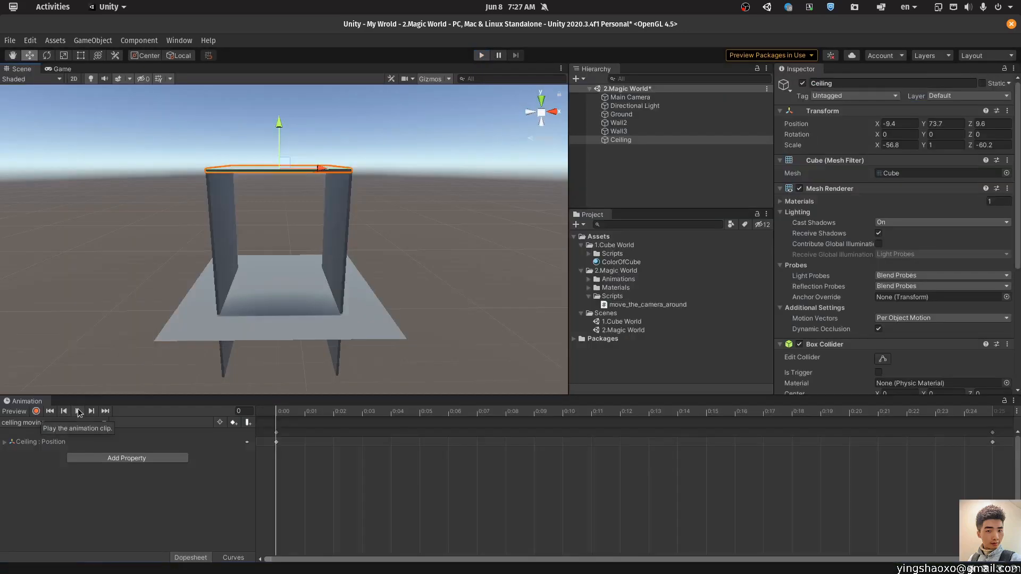
left_click(78, 412)
scroll(337, 305, "down", 3)
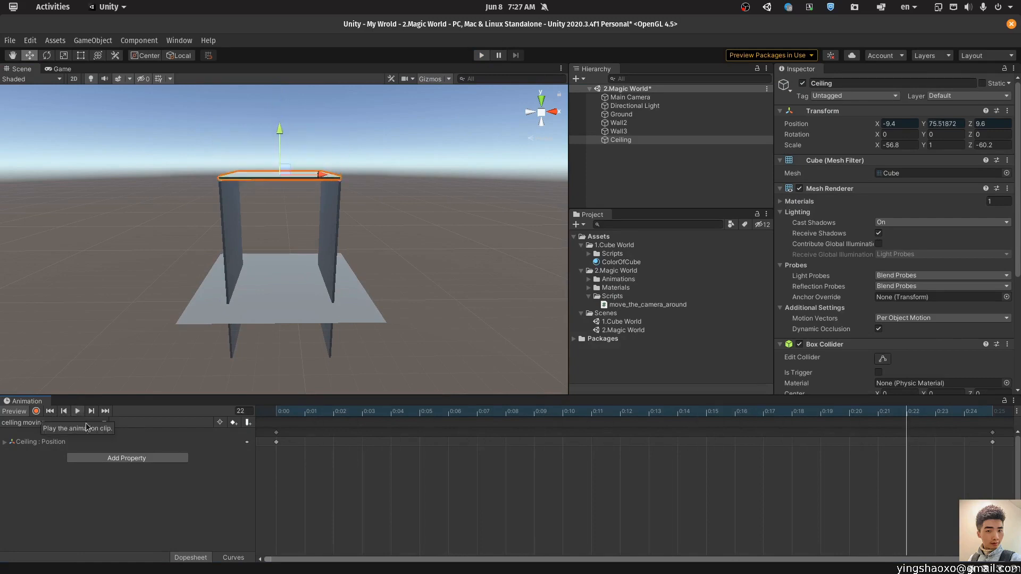
- Lengthen the clip by moving its last keyframe to 0:50, and preview the slower motion
scroll(596, 477, "down", 10)
left_click_drag(592, 442, 906, 442)
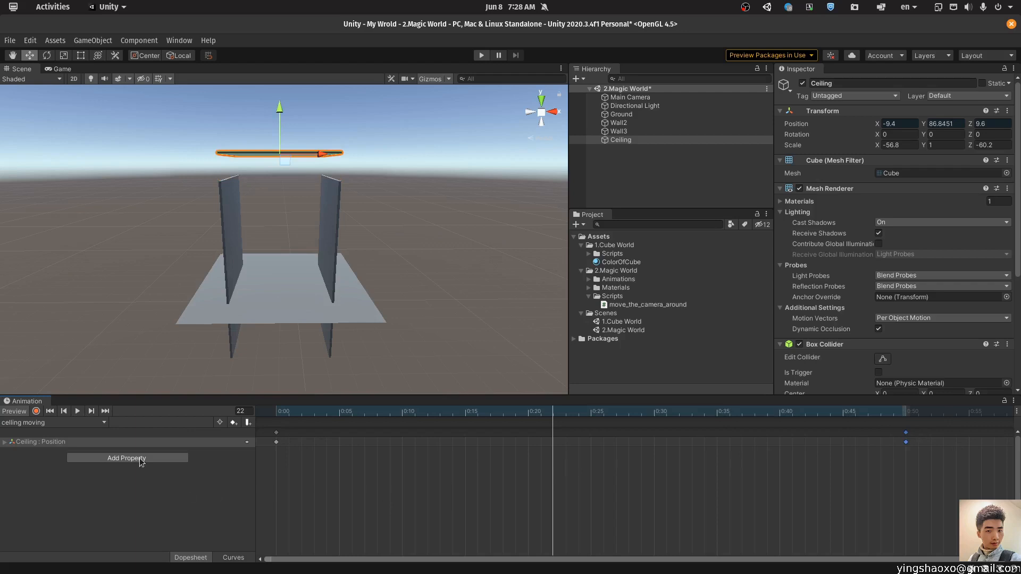
left_click(76, 411)
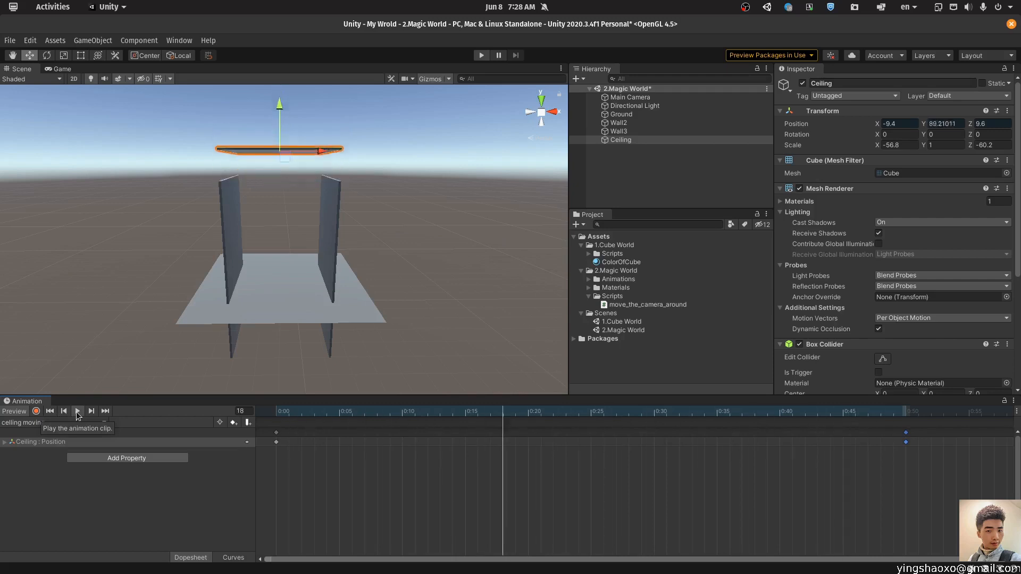
left_click(78, 411)
- Move the clip's first keyframe to frame 23 and return the playhead to frame 0
left_click_drag(276, 432, 567, 444)
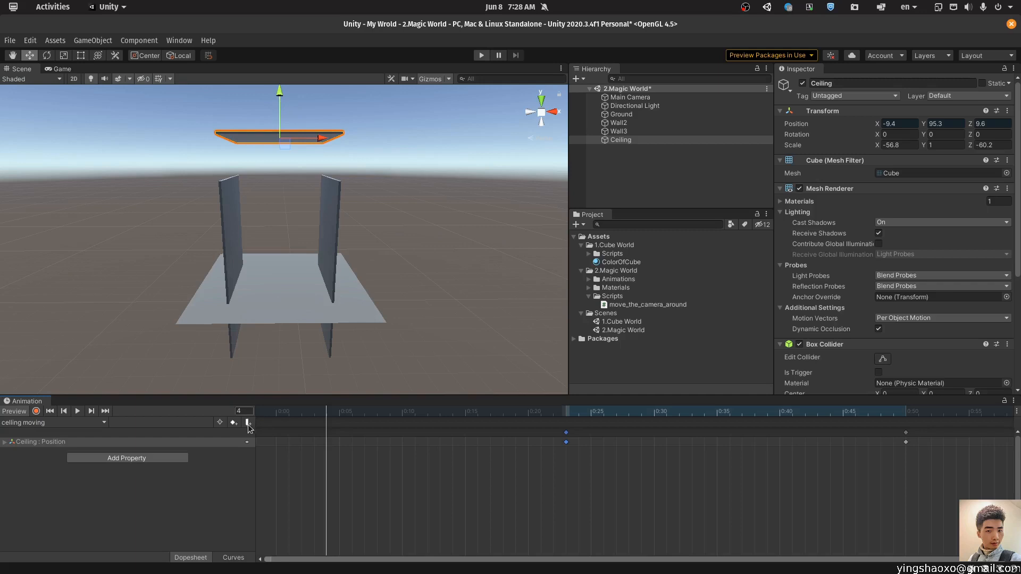
left_click(270, 413)
- Switch to the browser tutorial and reread step 7 about the Playhead and where keyframes are added
key("alt+Tab")
scroll(356, 466, "up", 5)
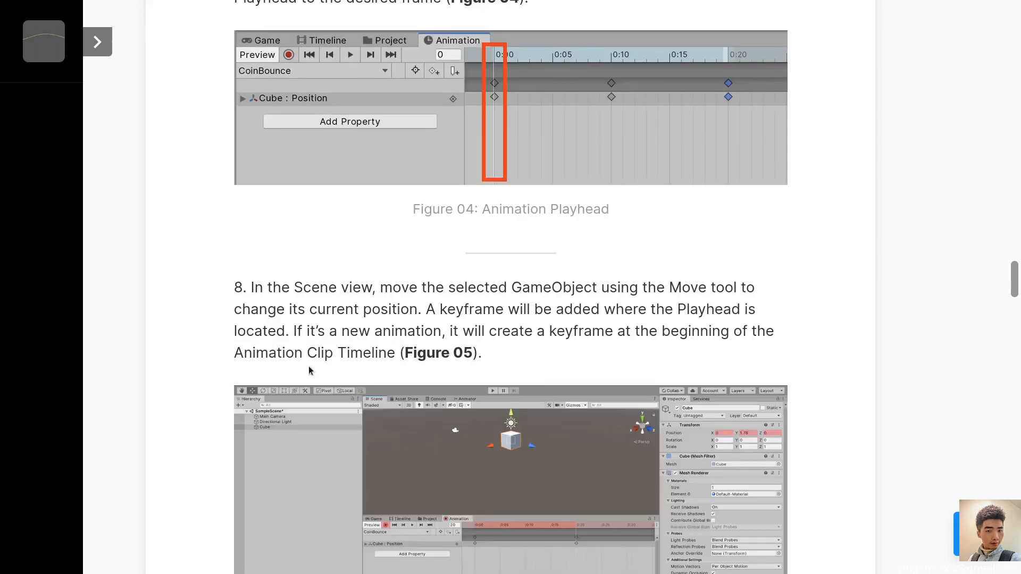
scroll(312, 372, "up", 5)
double_click(642, 233)
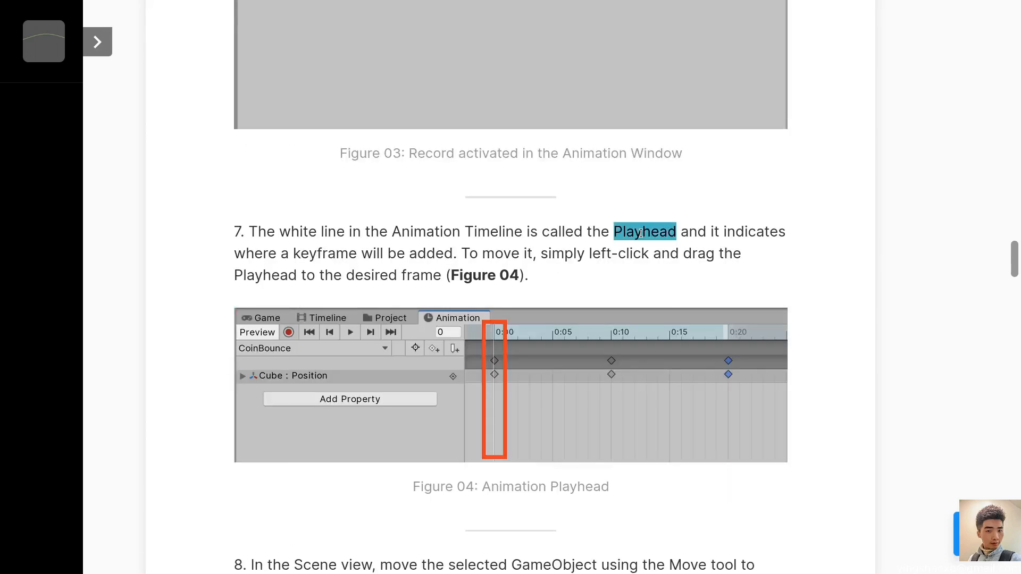
- Back in Unity, record a keyframe at frame 0 with the Ceiling lowered to about Y 72.5, and preview the clip
key("alt+Tab")
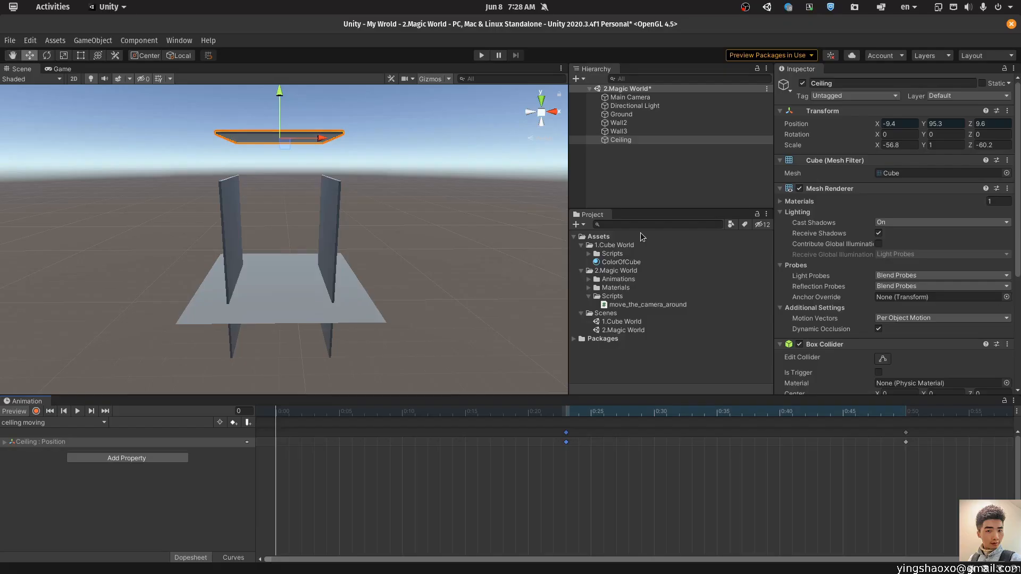
mouse_move(276, 413)
left_mouse_down()
mouse_move(312, 417)
mouse_move(269, 419)
left_mouse_up()
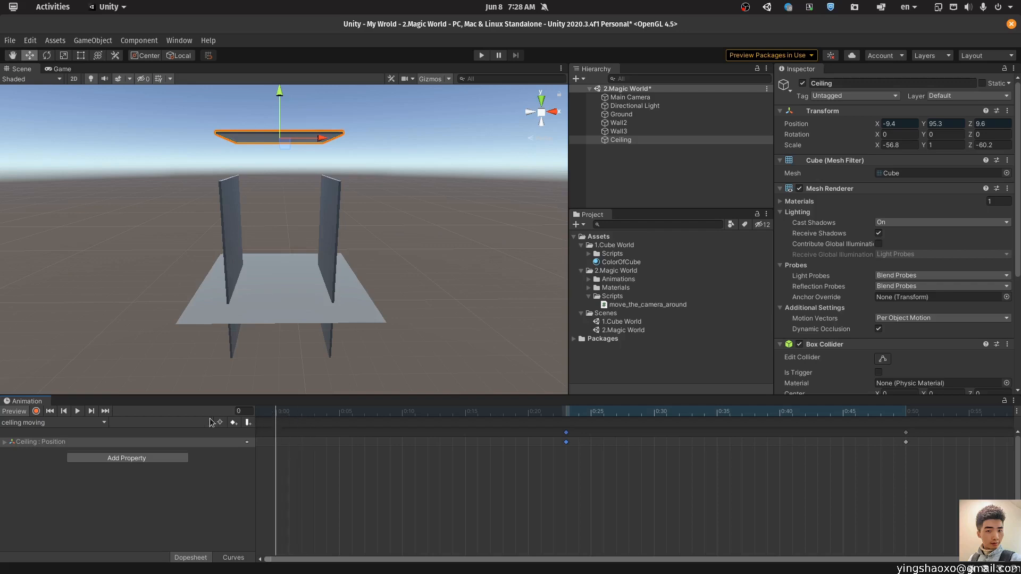
left_click(38, 413)
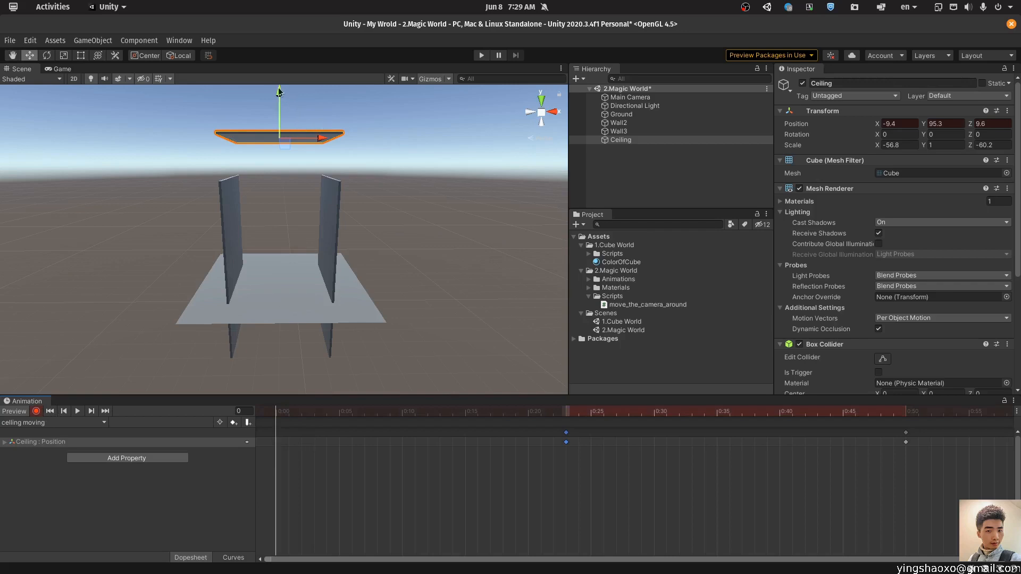
left_click_drag(279, 88, 279, 135)
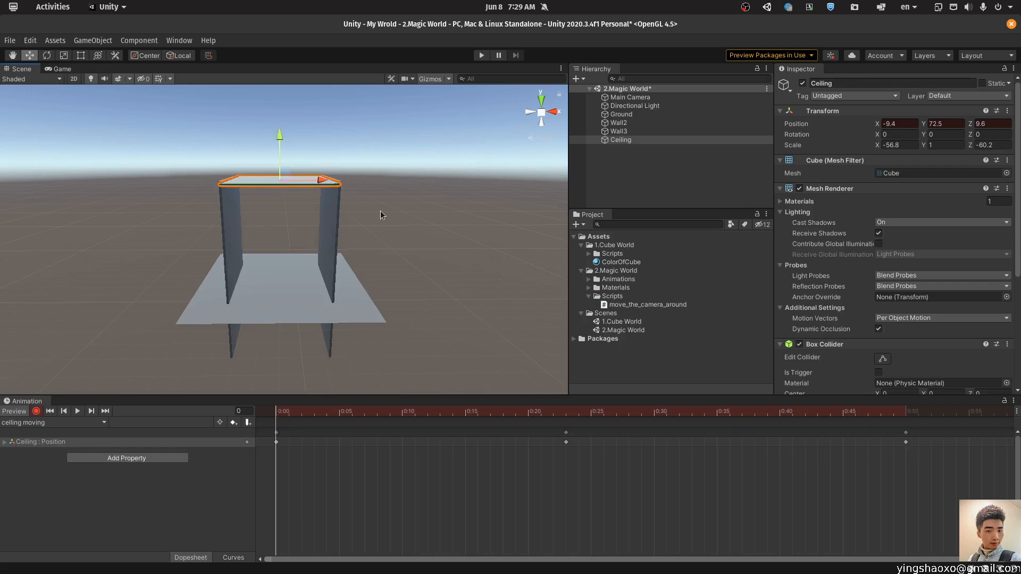
left_click(355, 230)
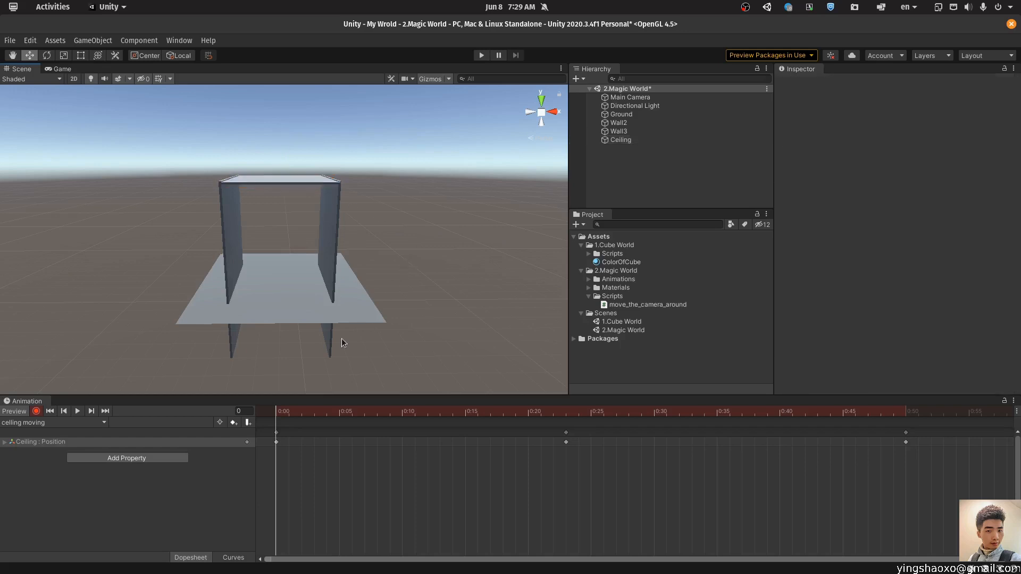
left_click(37, 411)
left_click(77, 412)
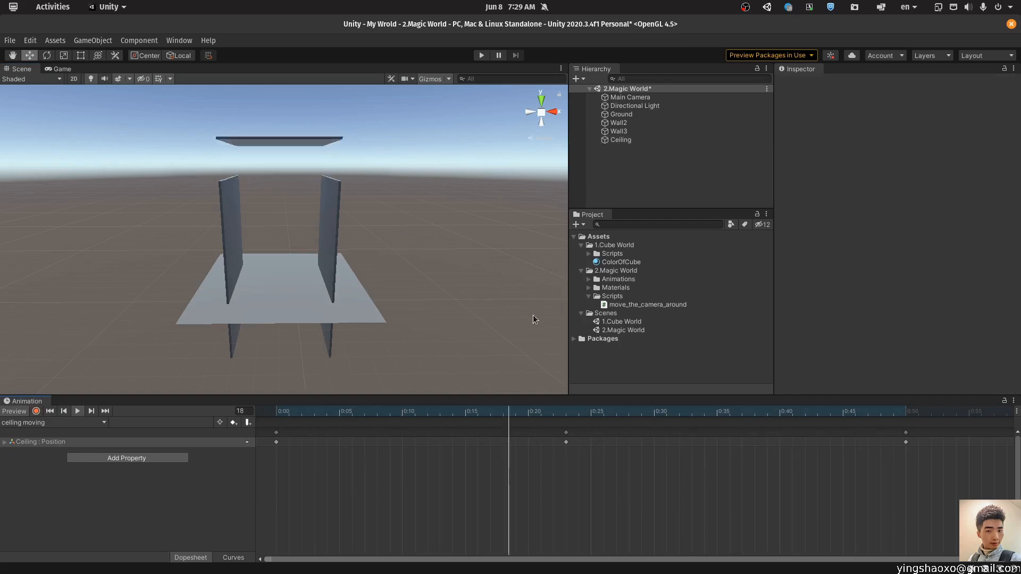
- Slow the Ceiling's motion by moving the clip's last keyframe to about 1:44 and the middle one to about 0:48, and preview it
scroll(462, 457, "down", 3)
scroll(432, 460, "down", 2)
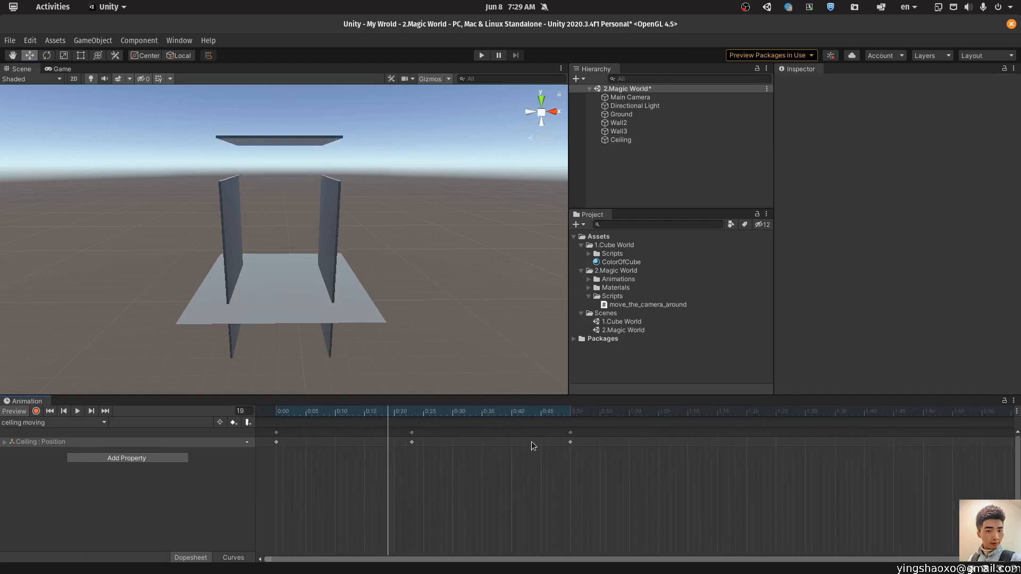
left_click_drag(572, 432, 789, 442)
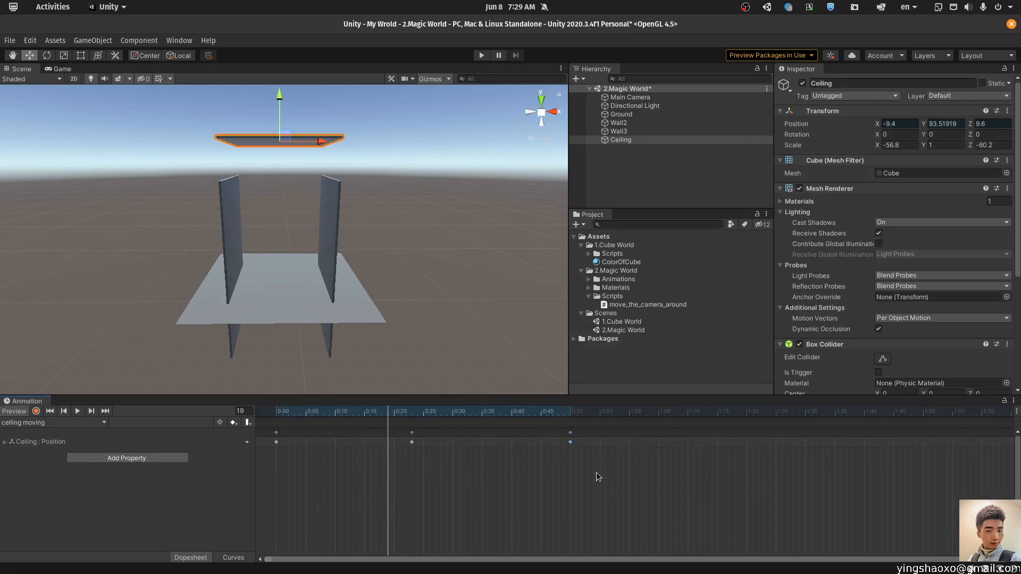
left_click_drag(570, 433, 888, 433)
left_click_drag(411, 432, 559, 433)
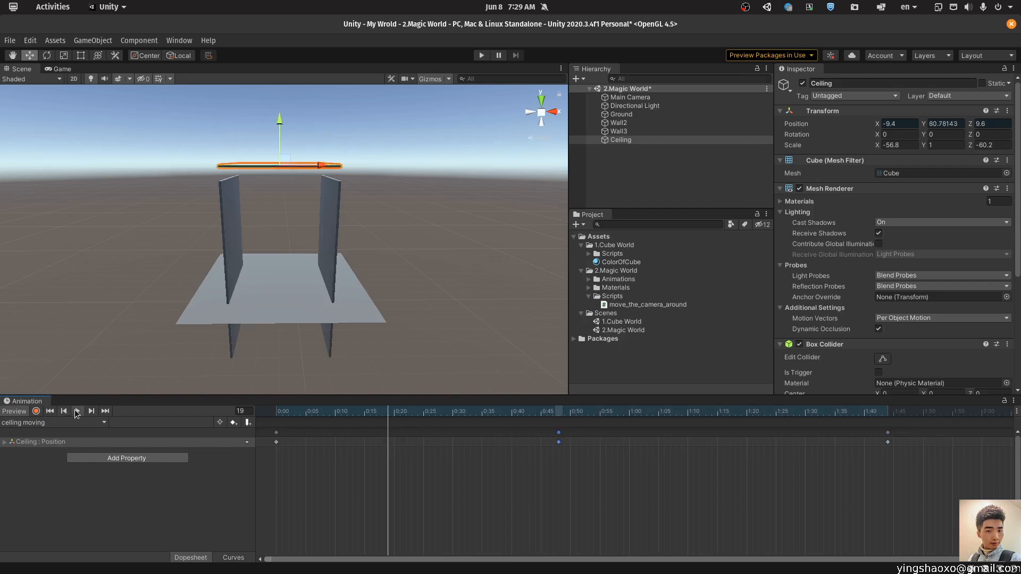
left_click(77, 412)
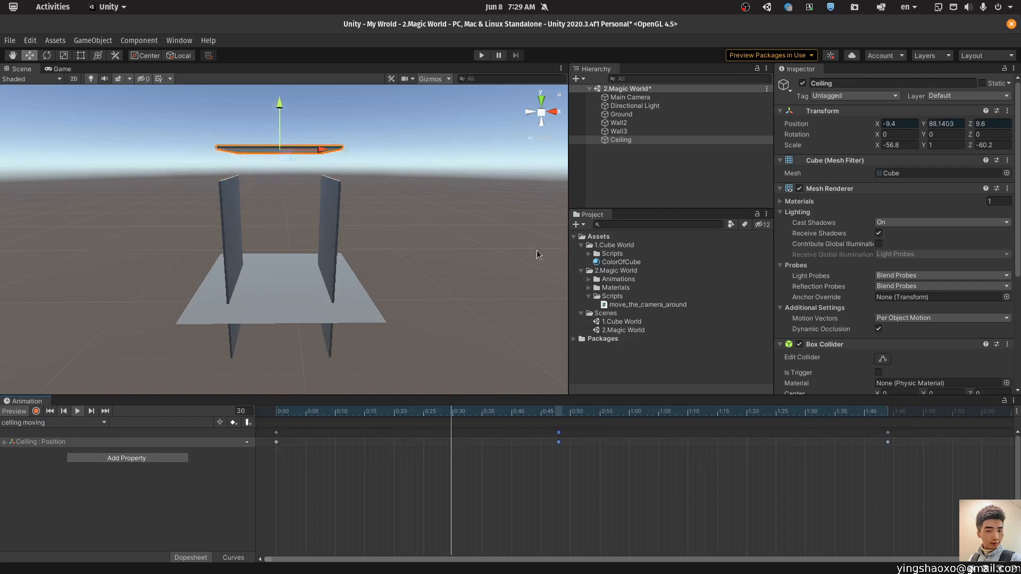
left_click(509, 254)
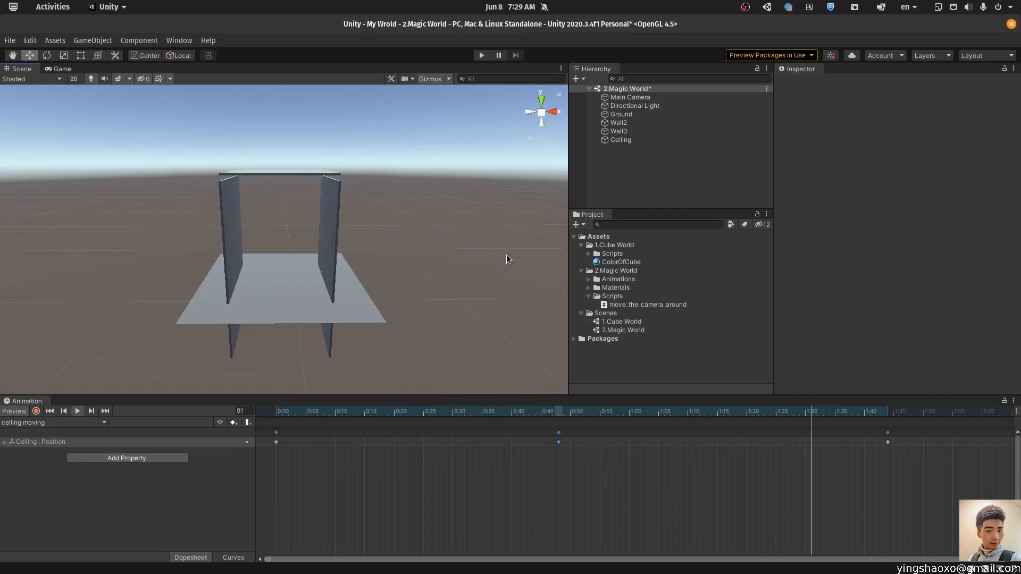
- Run the scene to check the Ceiling animation, and reread the browser tutorial from step 7 onward
right_click(888, 437)
key("Escape")
left_click(443, 323)
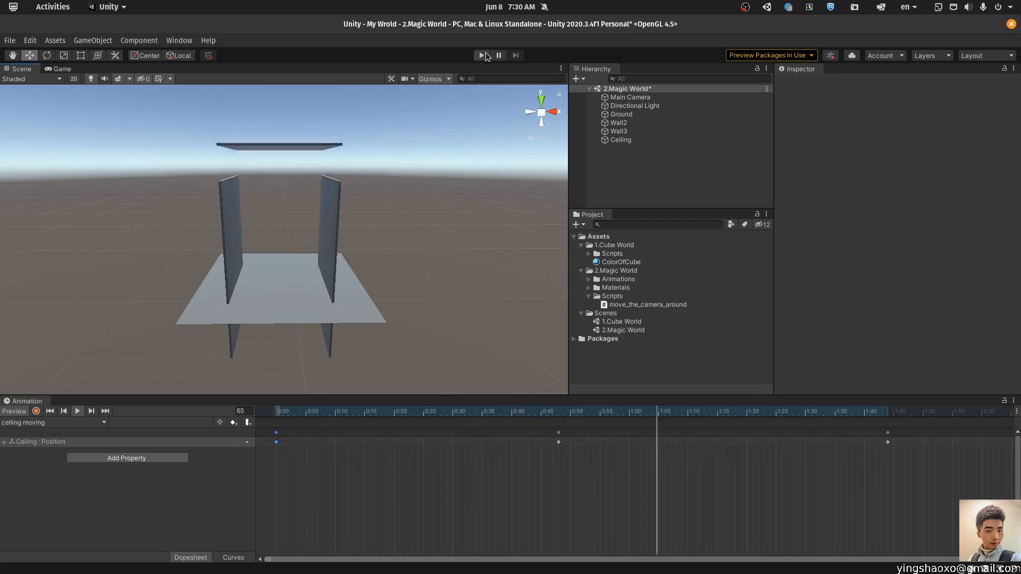
left_click_drag(445, 194, 851, 173, "alt")
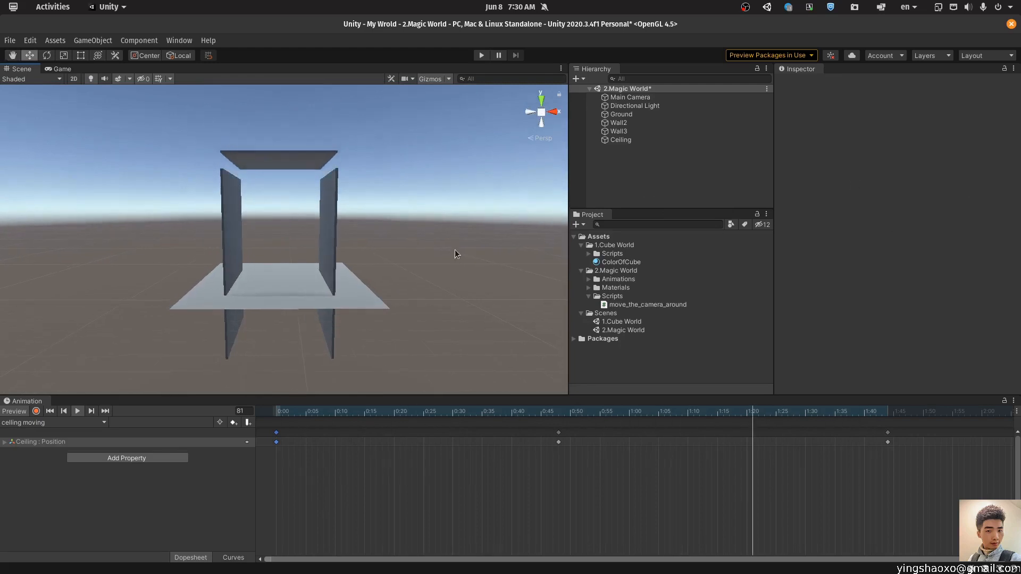
left_click(481, 55)
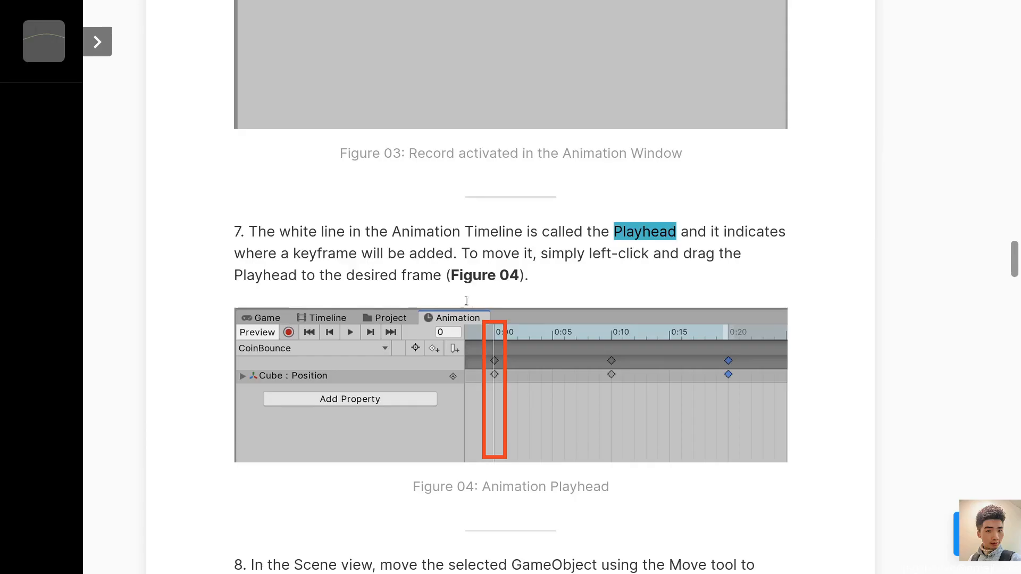
scroll(429, 302, "down", 6)
scroll(429, 301, "down", 10)
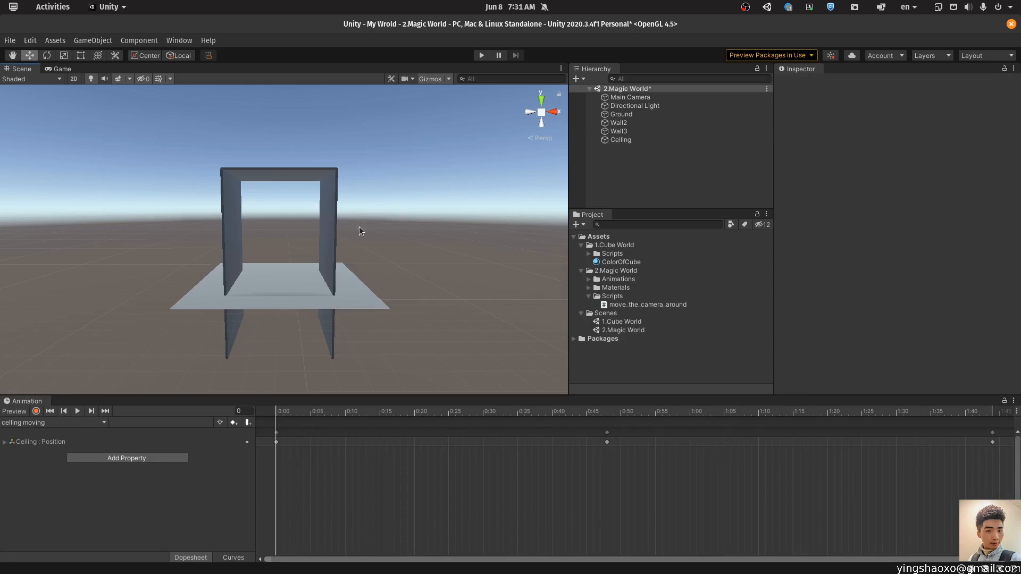
- Back in Unity, create an animation clip for Wall3 named "right wall moving" in the Animations folder
left_click(329, 235)
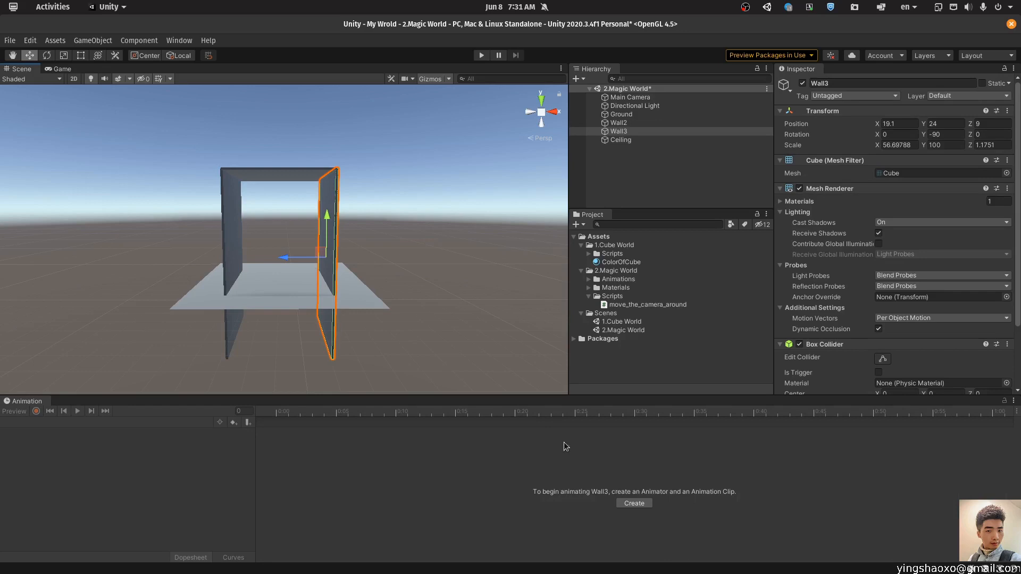
left_click(645, 508)
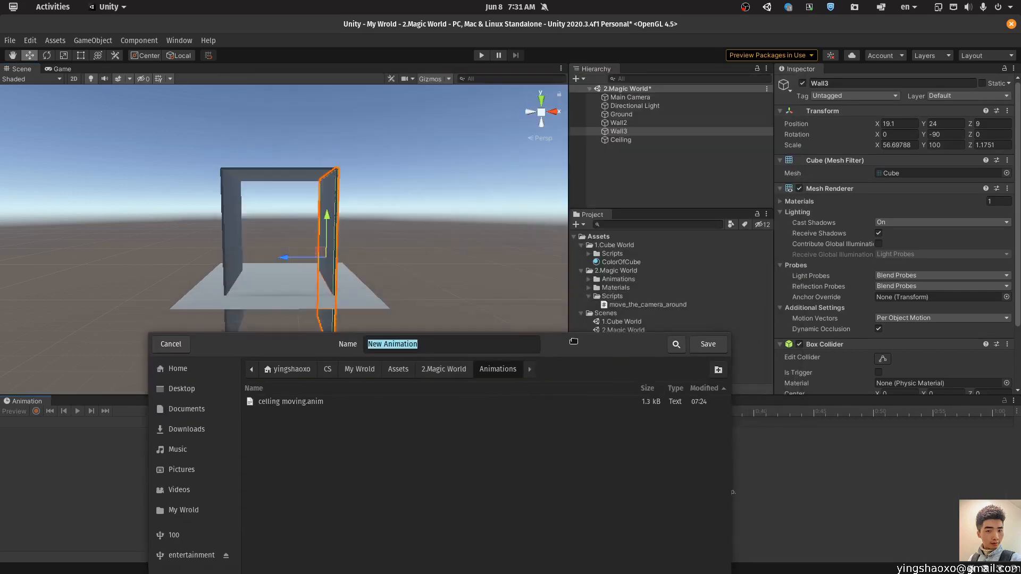
left_click(441, 352)
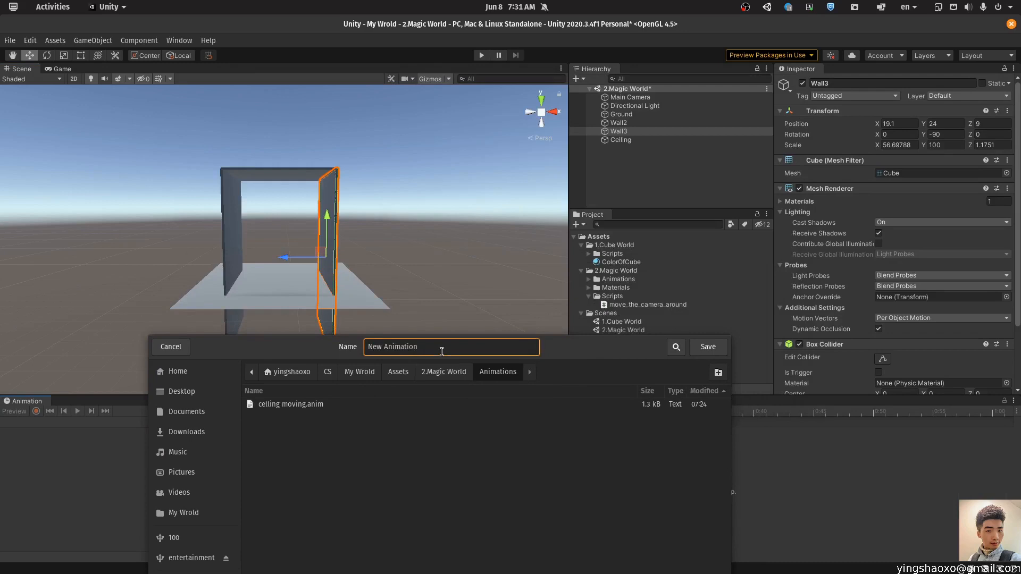
triple_click(441, 352)
type("right wall moving")
key("Return")
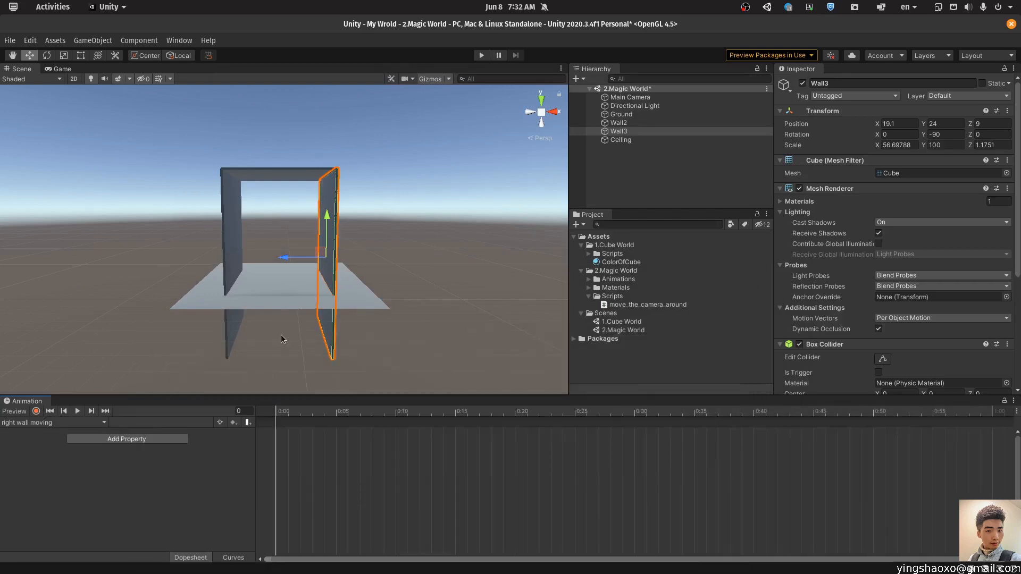
- Record Wall3's starting position at frame 0 and a second keyframe at frame 28 with the wall moved outward to X 88
left_click(36, 412)
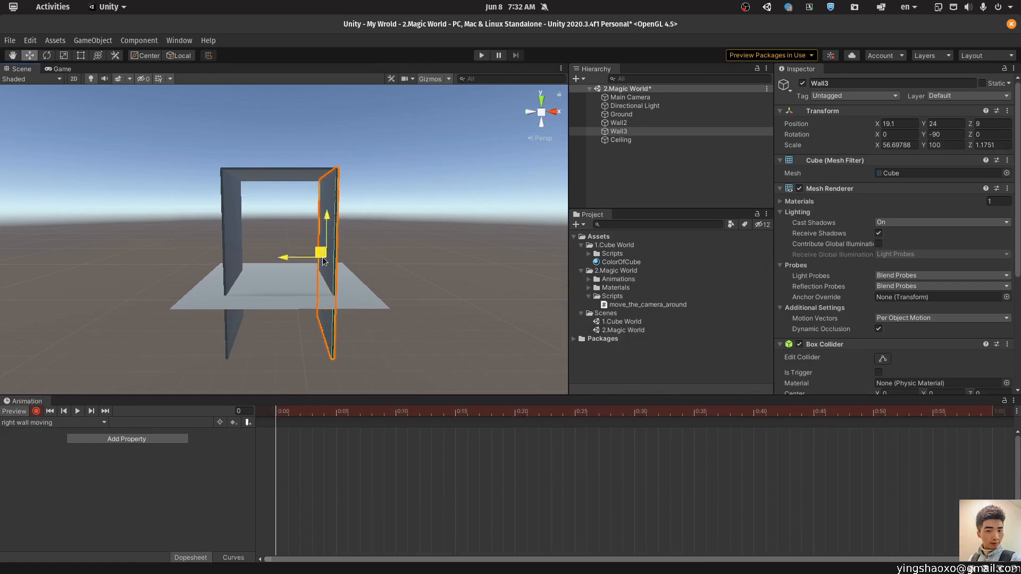
left_click_drag(331, 254, 335, 257)
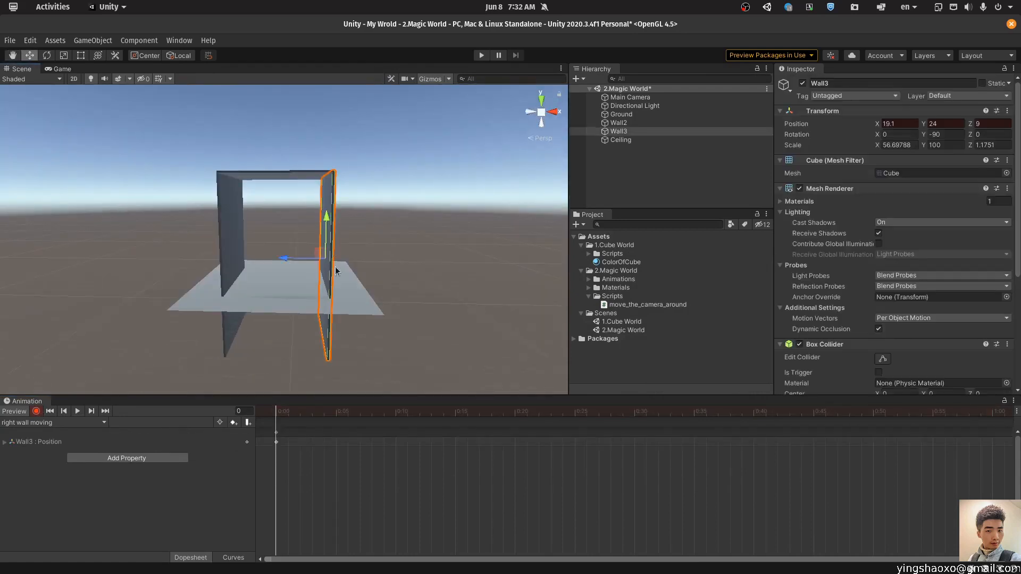
left_click(369, 412)
scroll(426, 442, "down", 5)
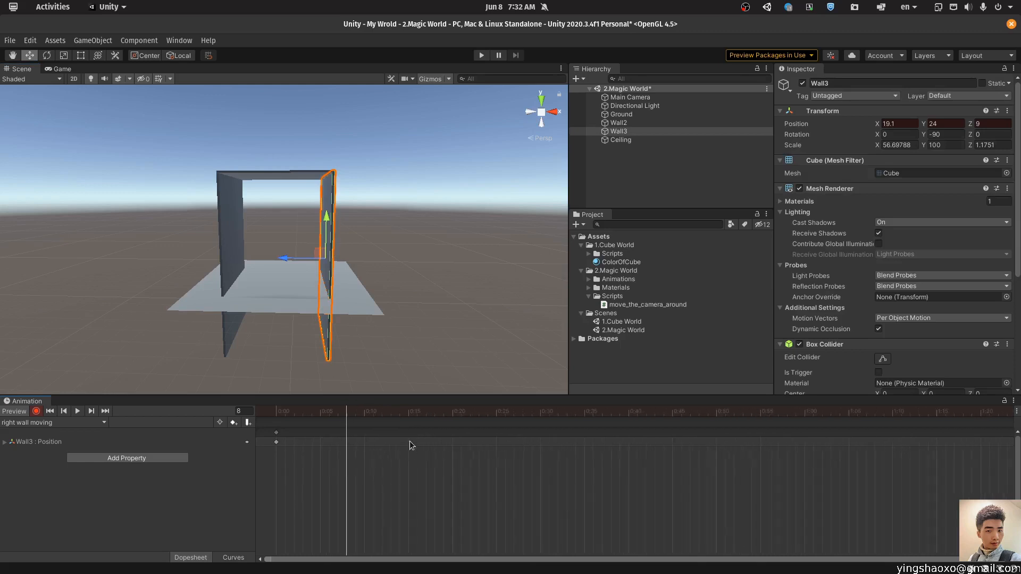
left_click_drag(345, 411, 508, 412)
left_click_drag(282, 259, 397, 259)
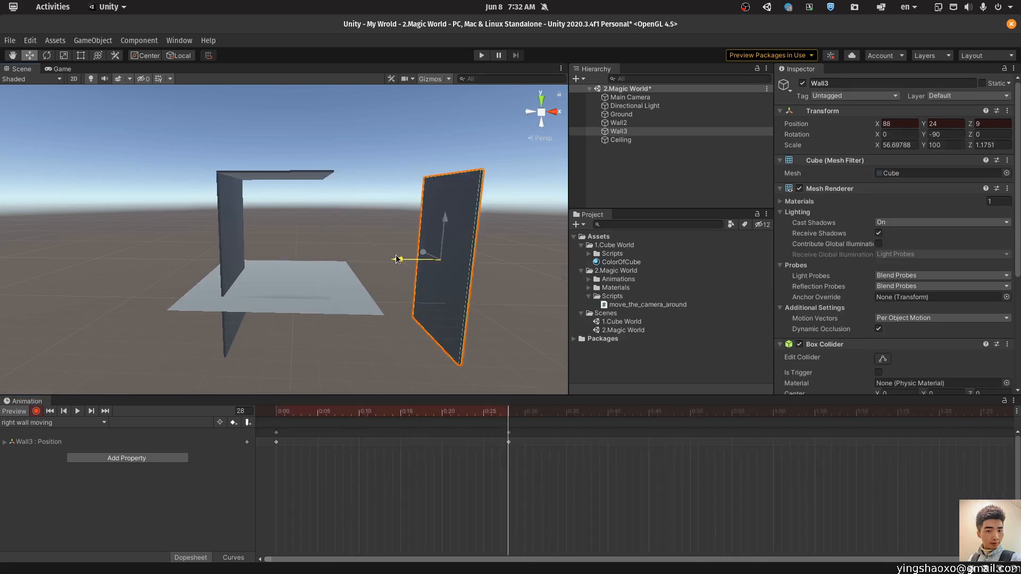
- Copy Wall3's first keyframe to about 1:03 so the wall returns to its starting position, and preview the clip
left_click(360, 453)
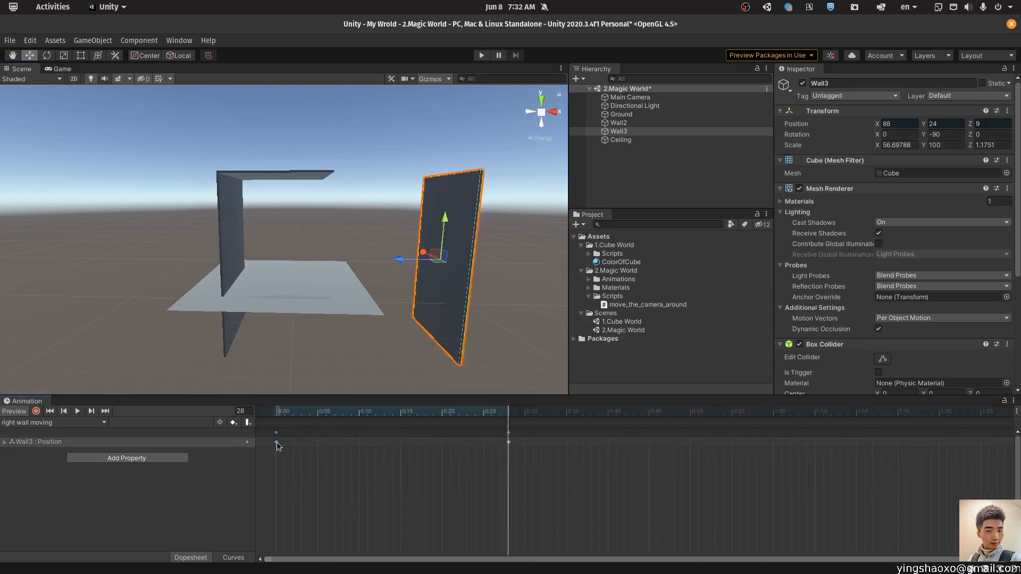
left_click(77, 412)
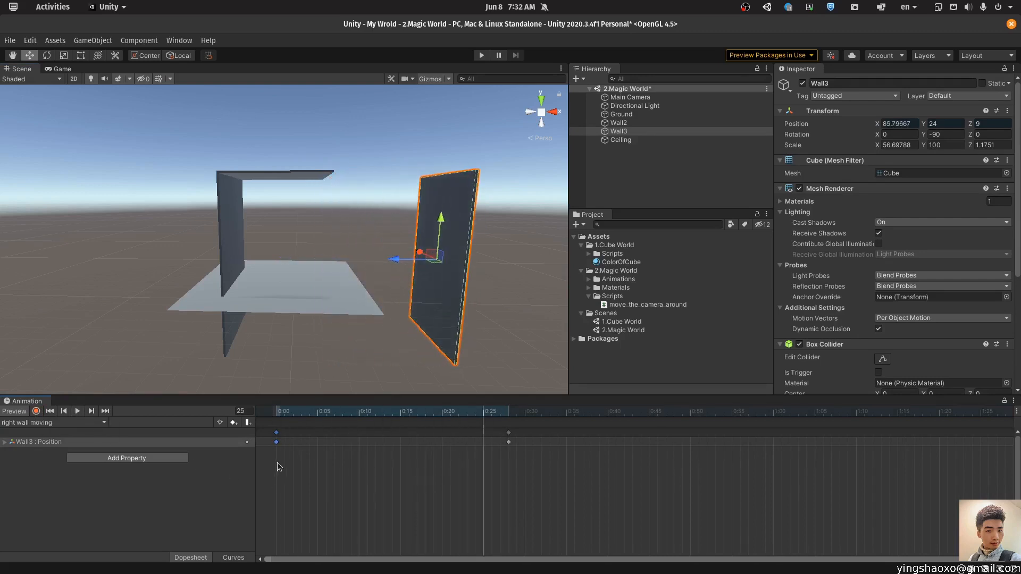
key("ctrl+v")
left_click(485, 460)
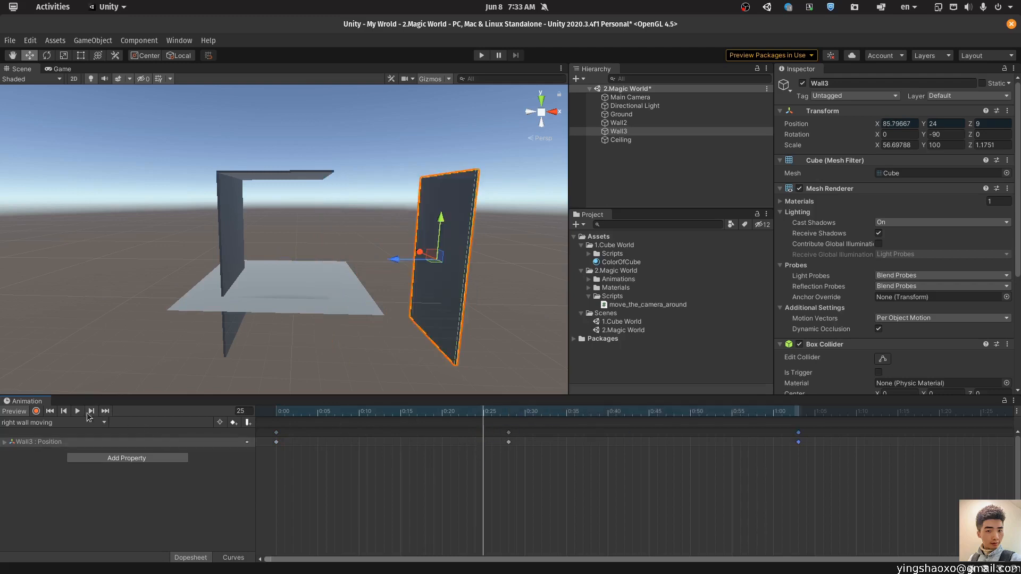
left_click(77, 413)
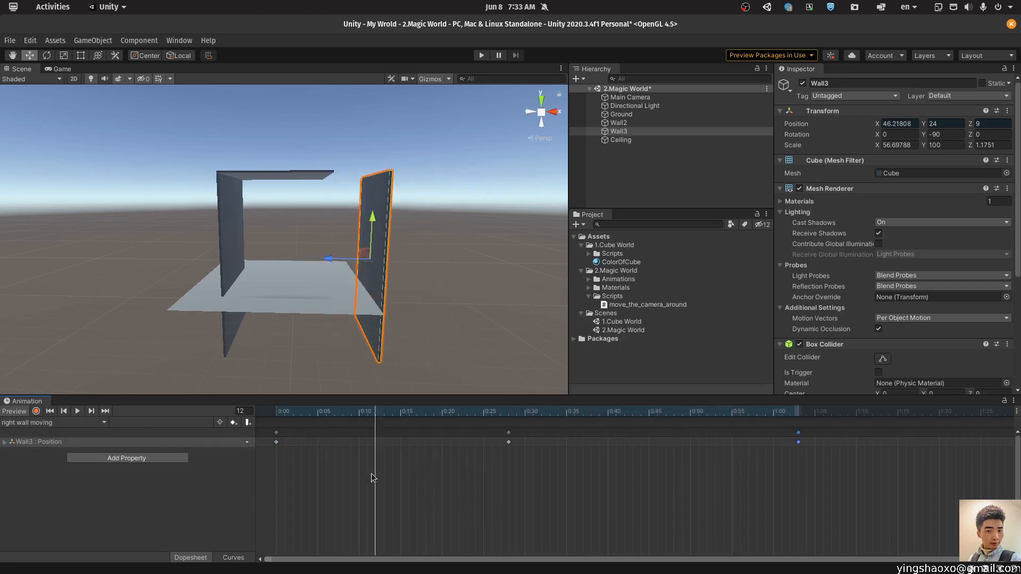
left_click(371, 474)
scroll(305, 480, "down", 1)
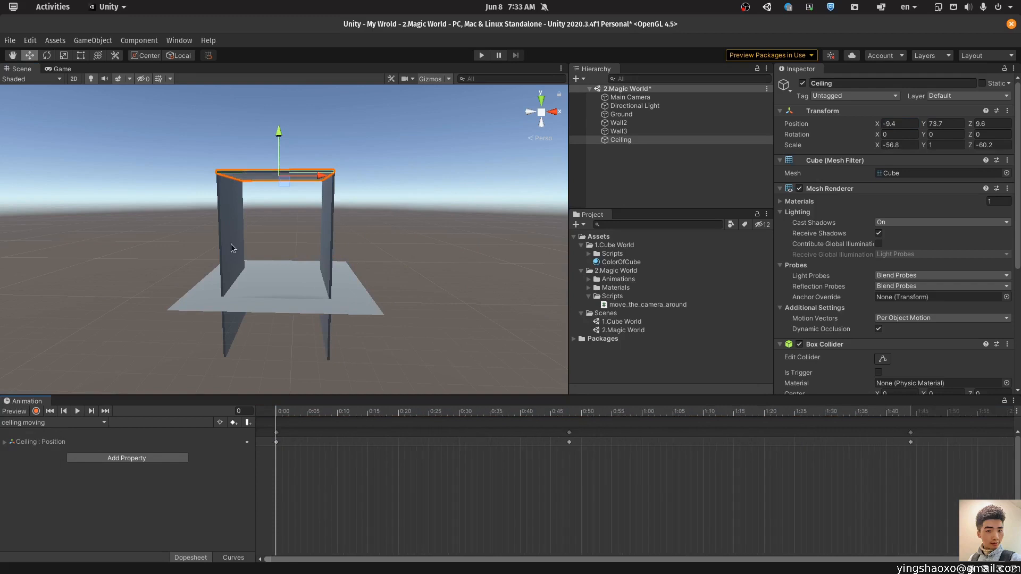
- Create an animation clip for Wall2 named "left wall moving" in the Animations folder
left_click(232, 248)
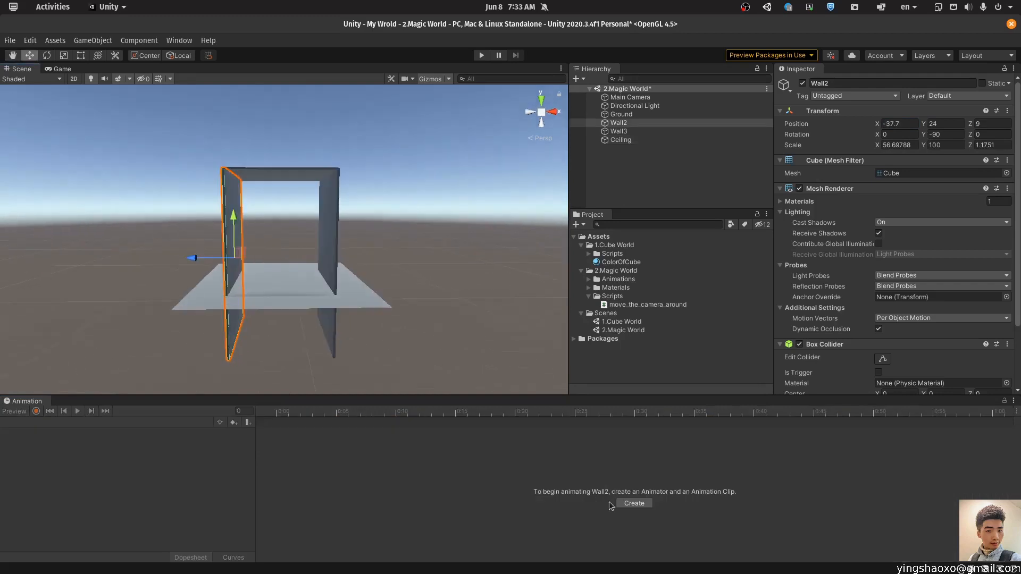
left_click(632, 504)
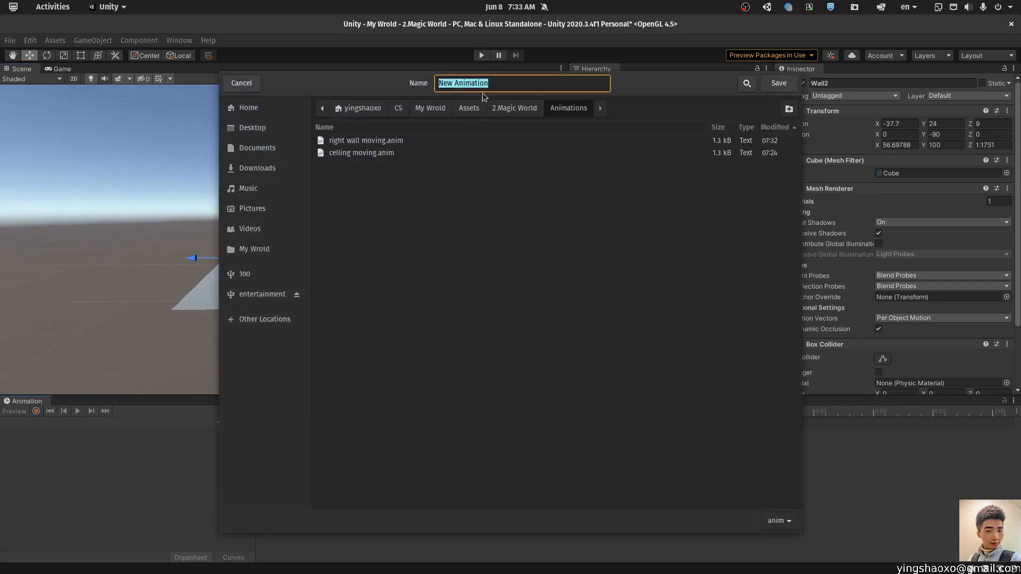
type("left wall moving")
key("Return")
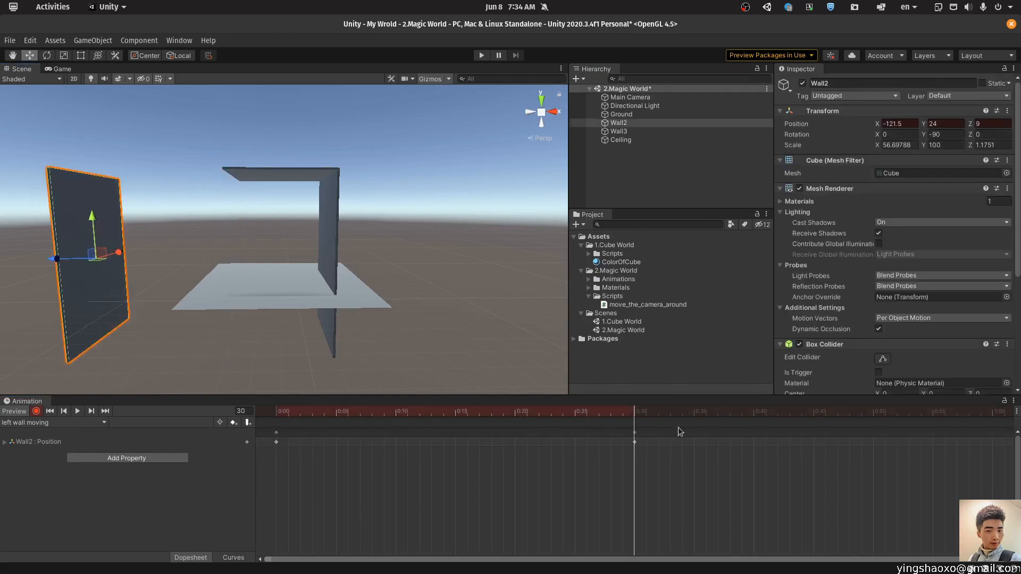
- Record Wall2's return keyframe at frame 56 with the wall at X -38.4, and save the scene after previewing the clip
left_click_drag(637, 420, 946, 411)
left_click_drag(62, 271, 229, 266)
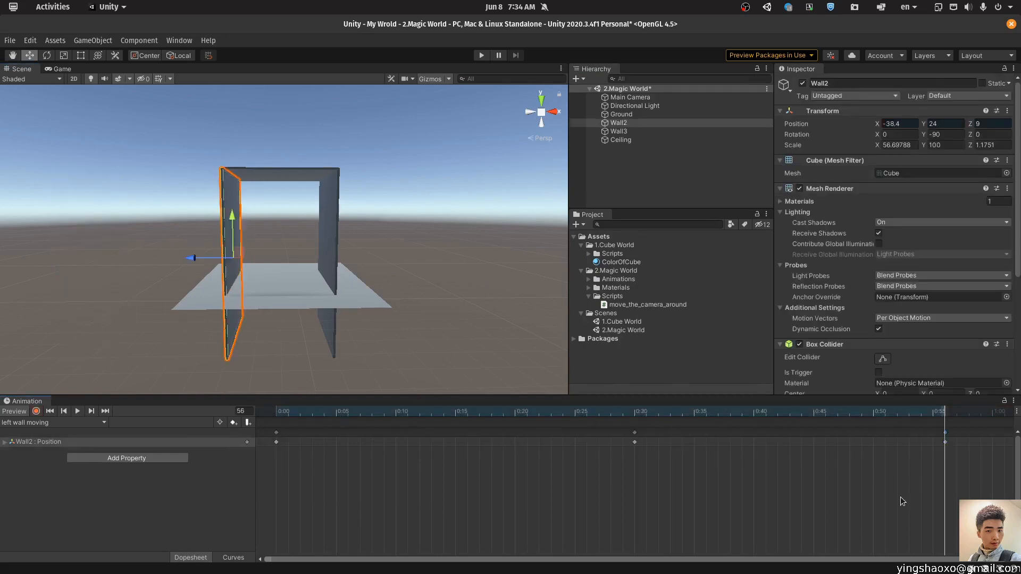
left_click(78, 411)
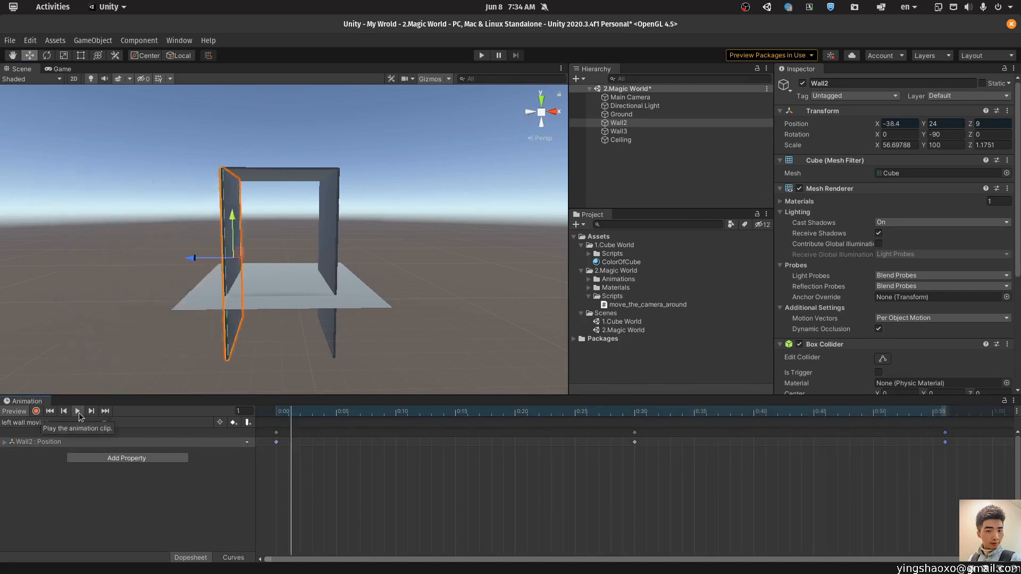
left_click(79, 413)
left_click(444, 313)
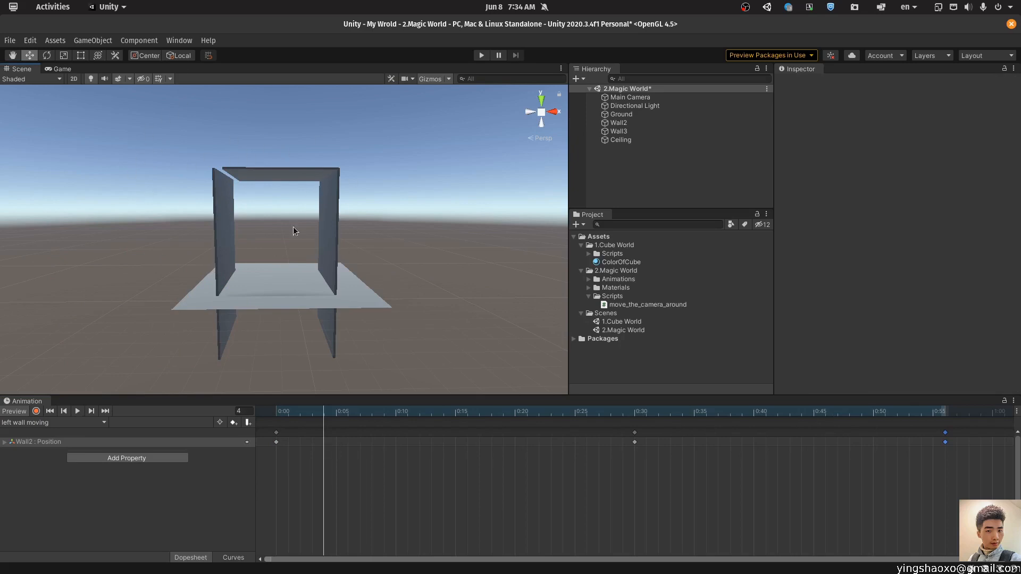
key("ctrl+s")
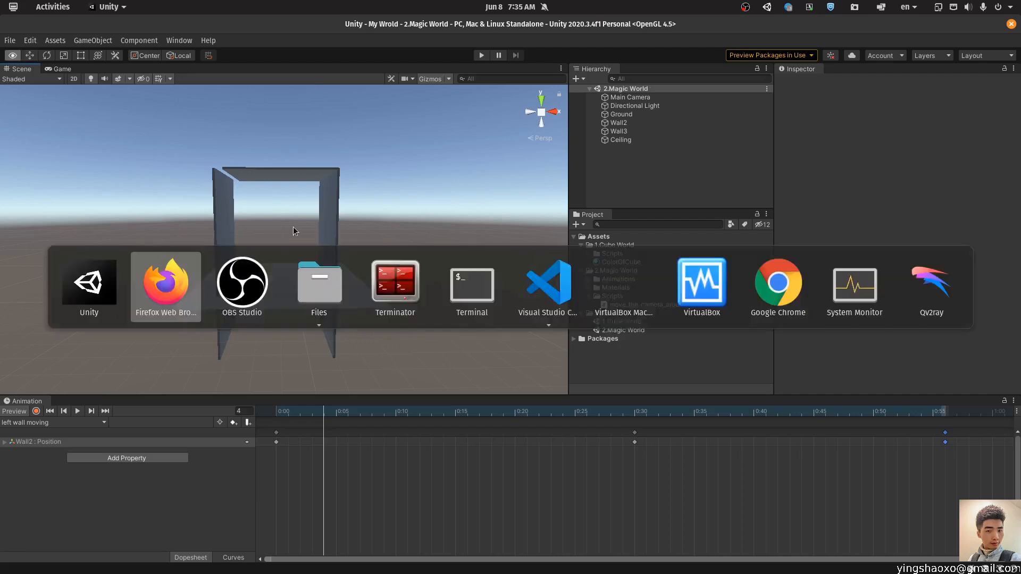
- Switch to Firefox, search the web for "how to play animations at the same time unity" and read the Unity Answers thread
key("alt+Tab")
scroll(329, 256, "down", 12)
scroll(315, 249, "up", 1)
key("ctrl+t")
type("how to play animations at the same time unity")
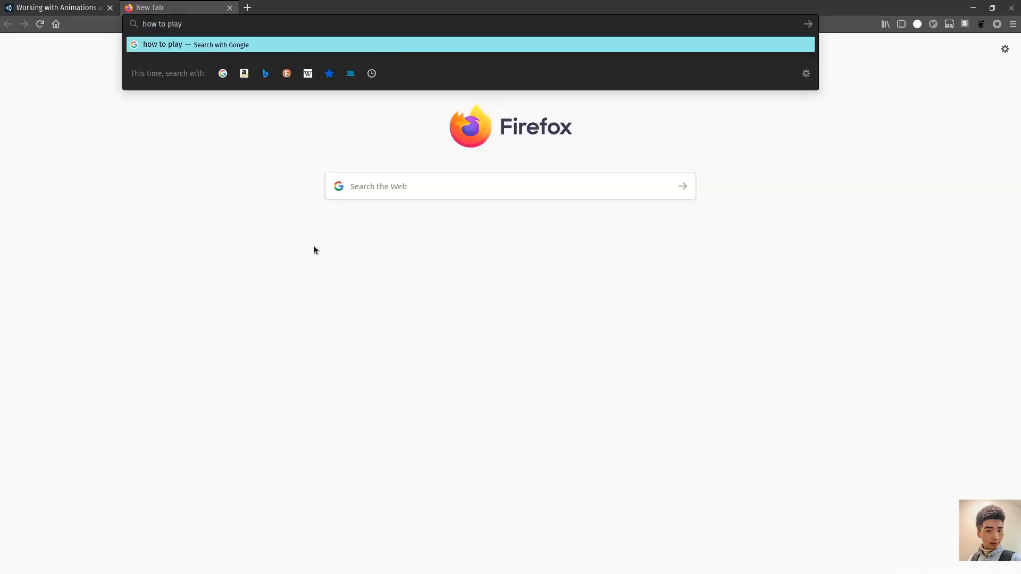
key("Return")
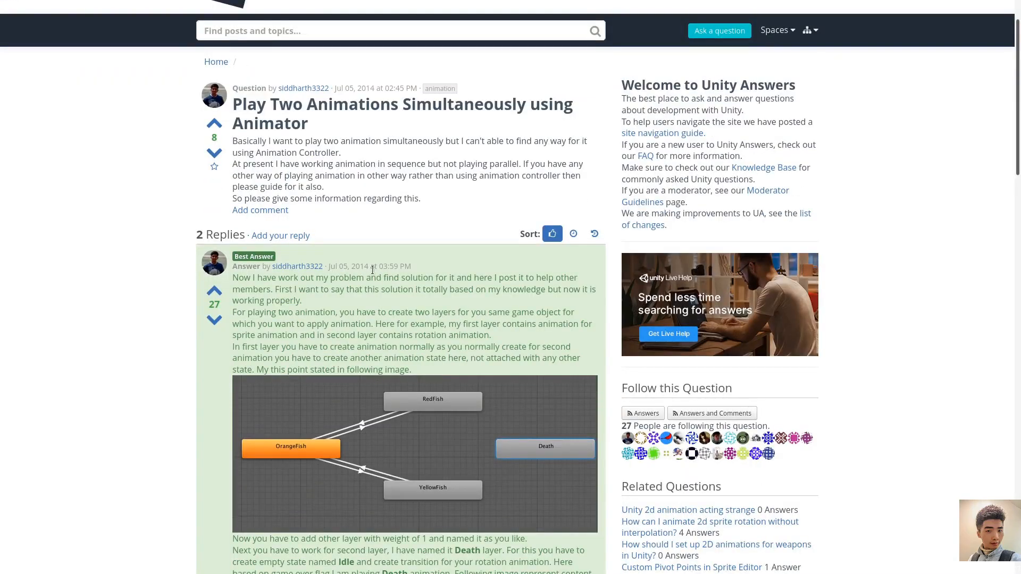
scroll(373, 270, "down", 15)
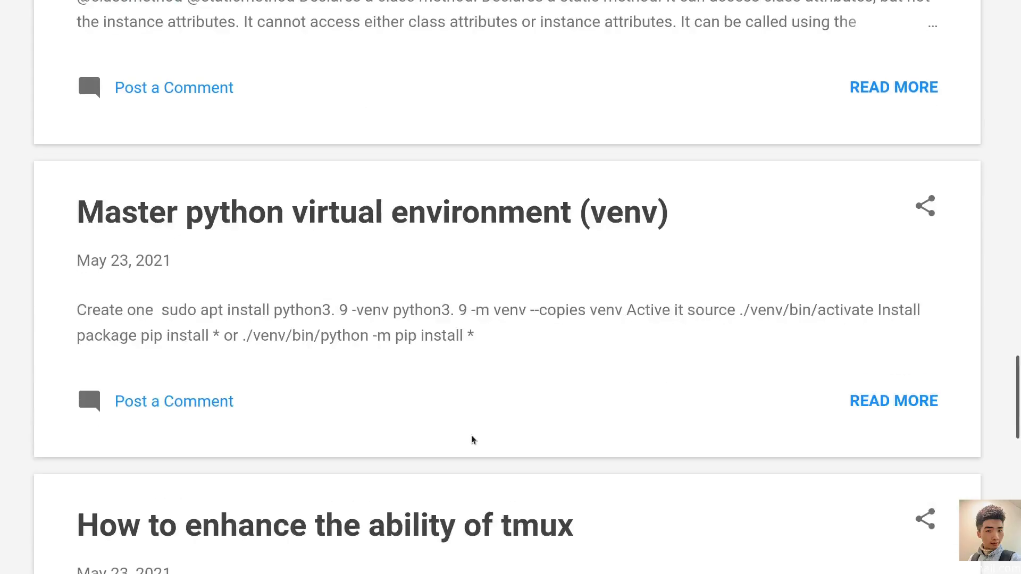
- Look through the blog's list of older posts for the Unity articles
scroll(540, 401, "down", 15)
scroll(567, 364, "down", 20)
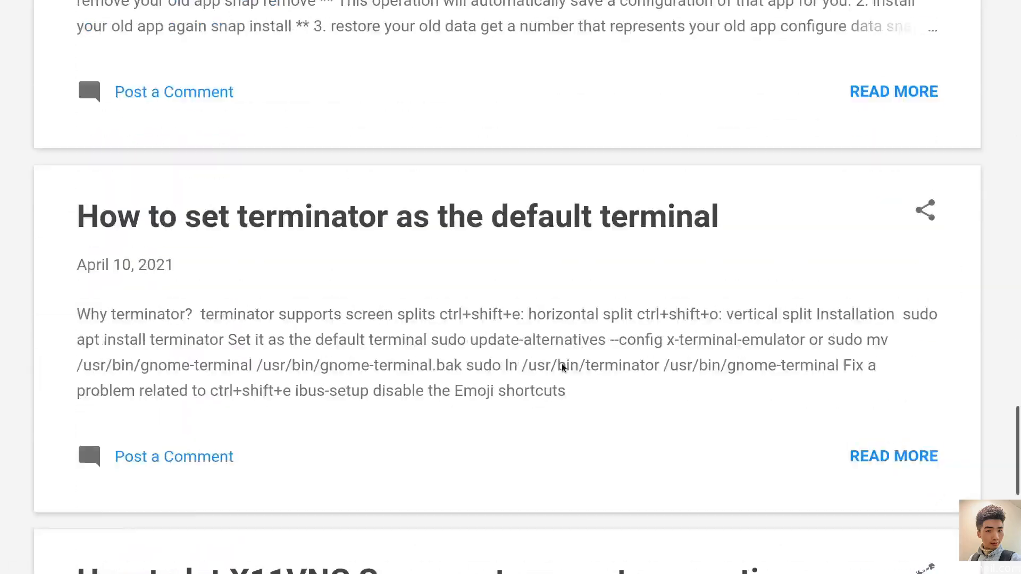
scroll(594, 355, "down", 20)
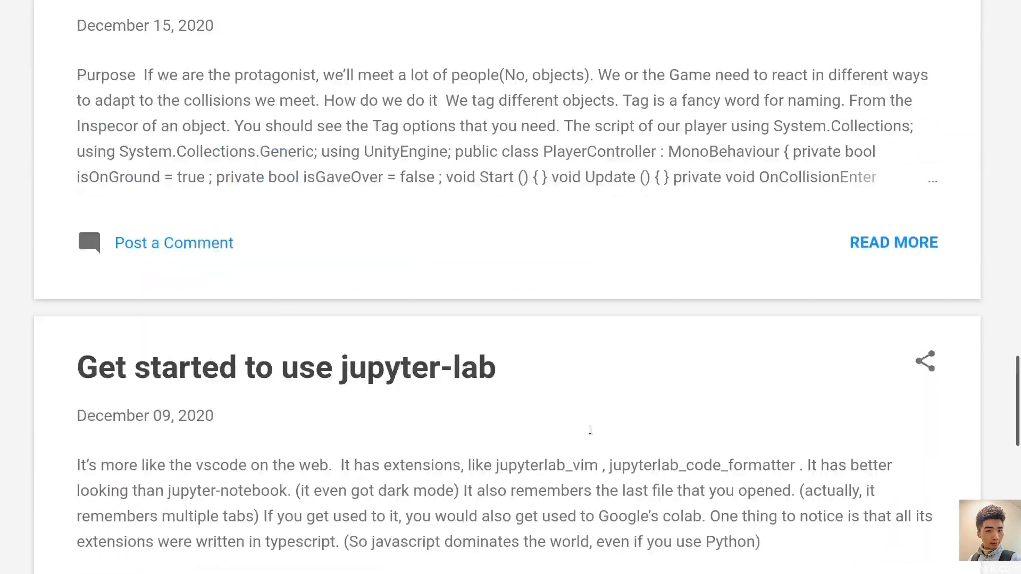
scroll(542, 376, "up", 8)
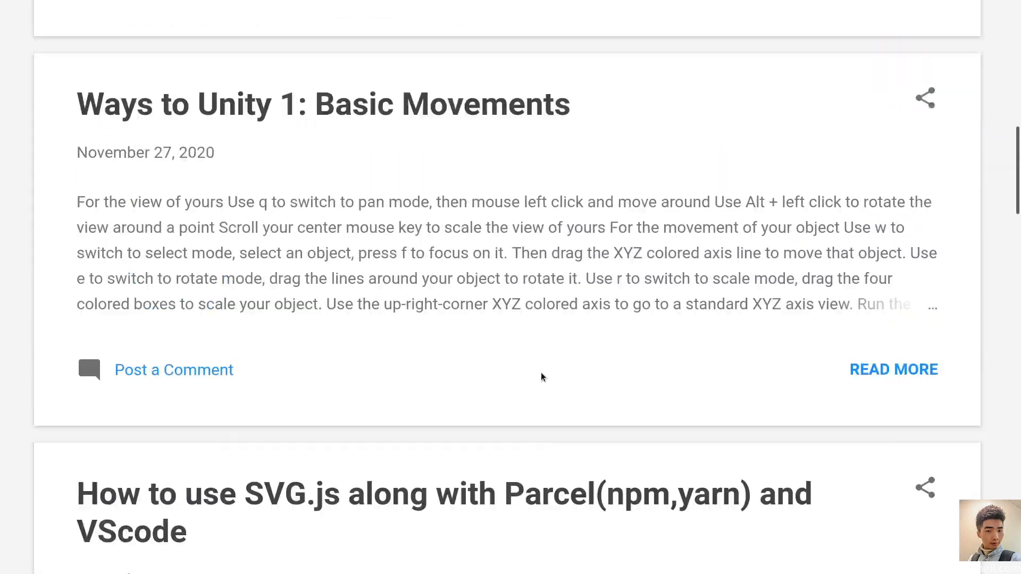
- Leave the blog, search the web for using animator controllers in Unity and open the Studica tutorial on Animator Controllers and Triggers
scroll(543, 376, "down", 2)
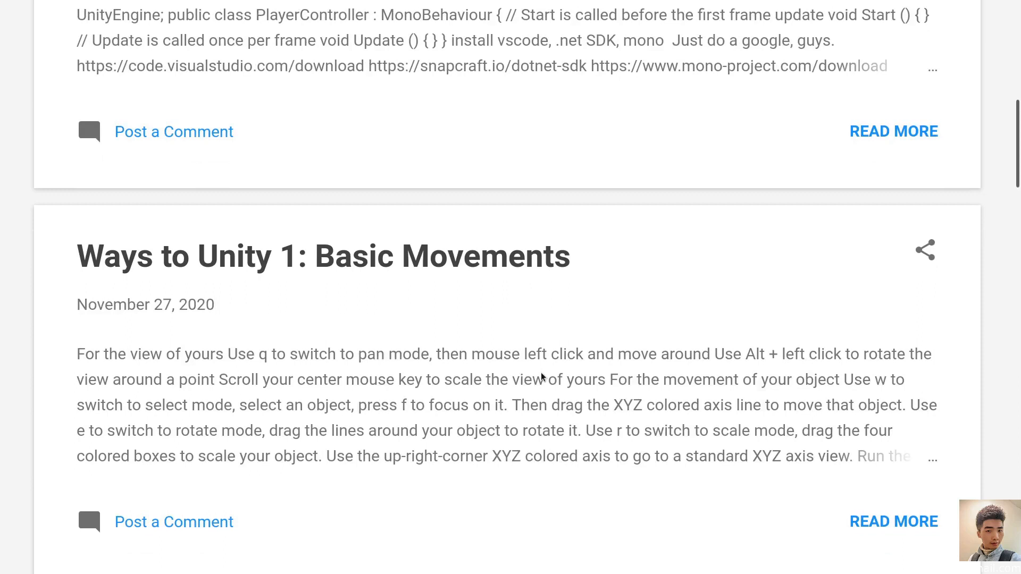
scroll(297, 339, "up", 10)
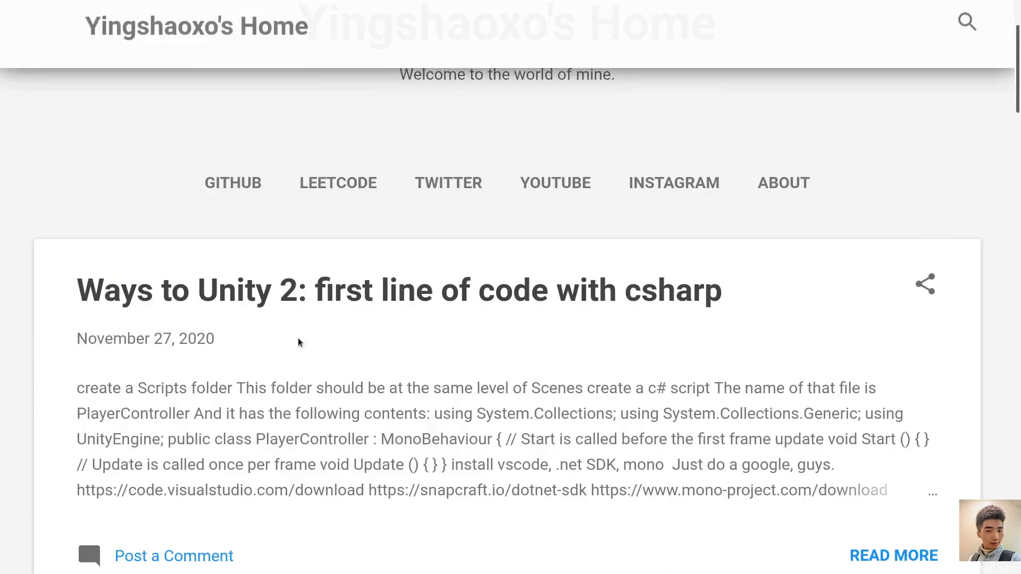
key("ctrl+t")
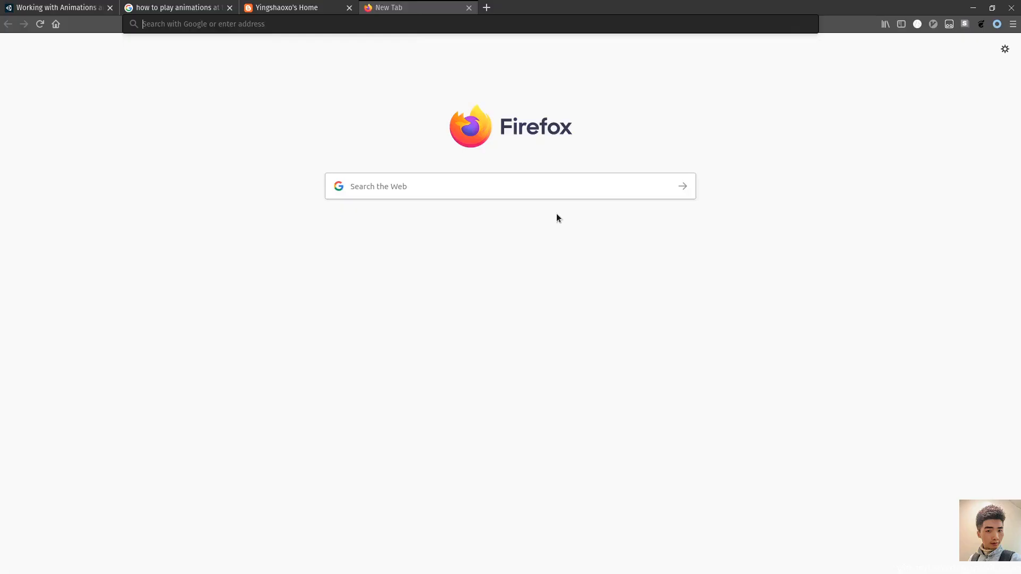
type("unity use")
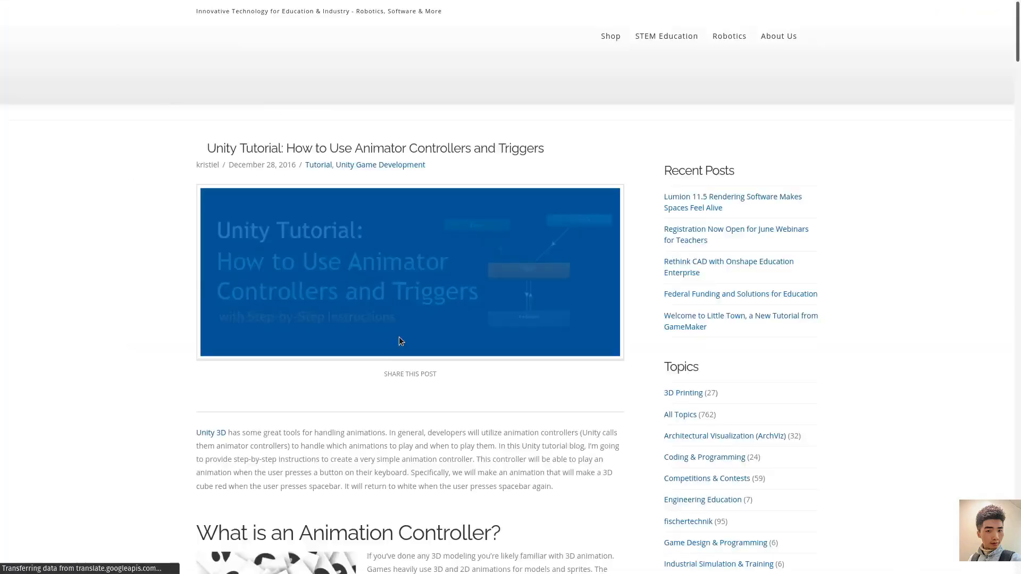
- Read the tutorial's "How to Make an Animation Controller" instructions up to step 12
scroll(417, 402, "down", 15)
scroll(400, 403, "up", 6)
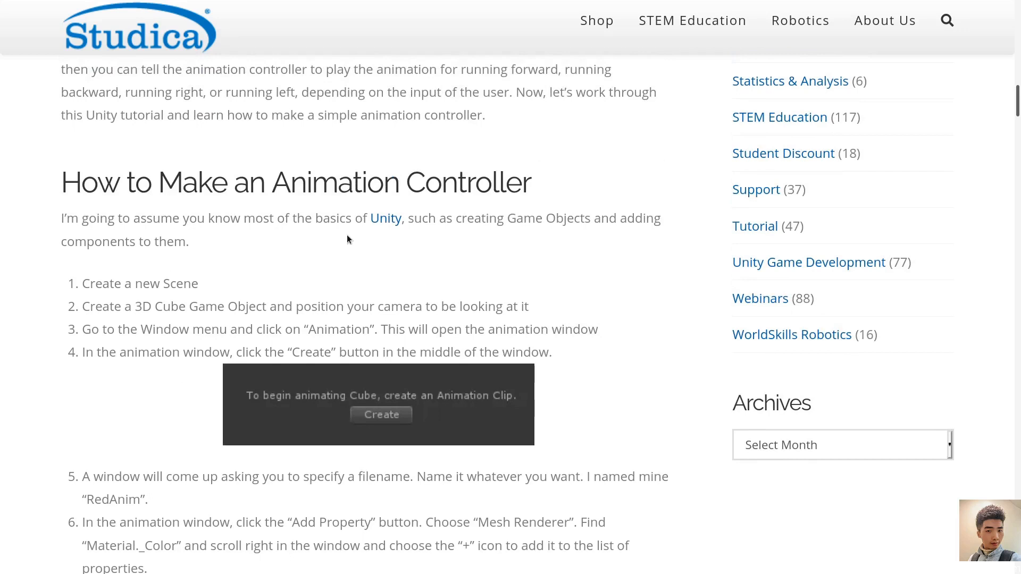
scroll(131, 299, "down", 1)
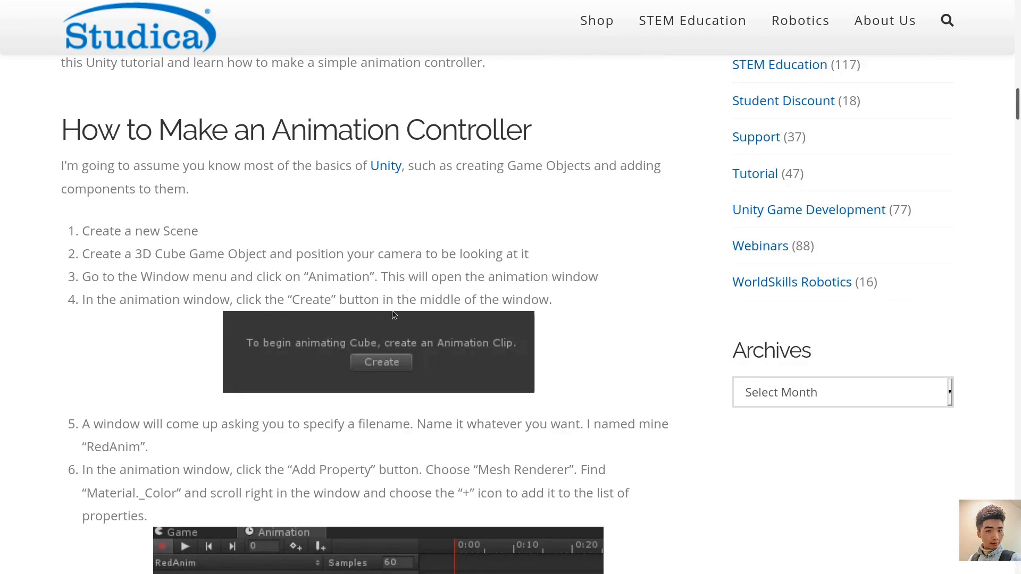
scroll(535, 318, "down", 3)
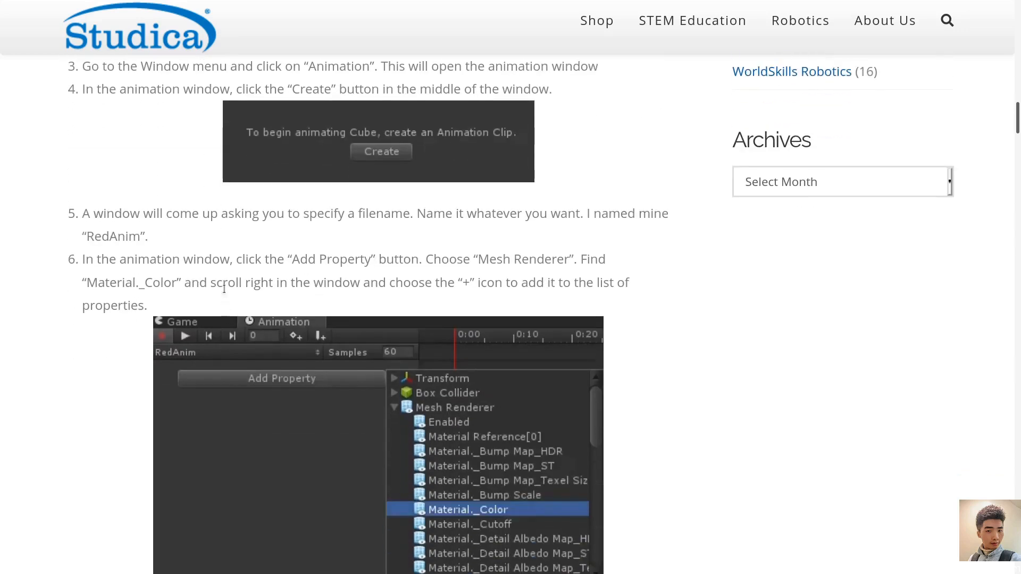
scroll(226, 230, "down", 12)
scroll(275, 319, "down", 10)
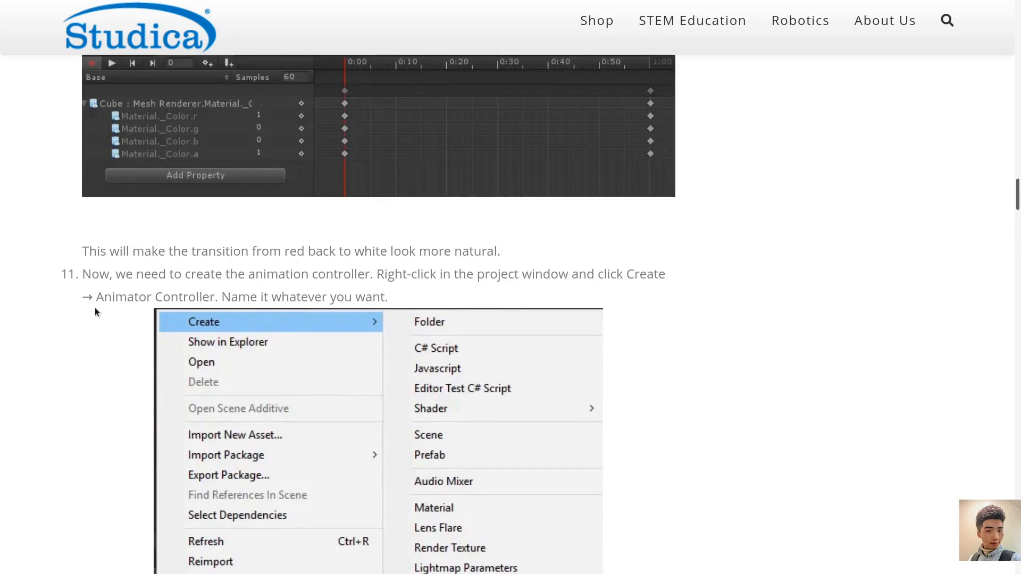
scroll(120, 292, "down", 1)
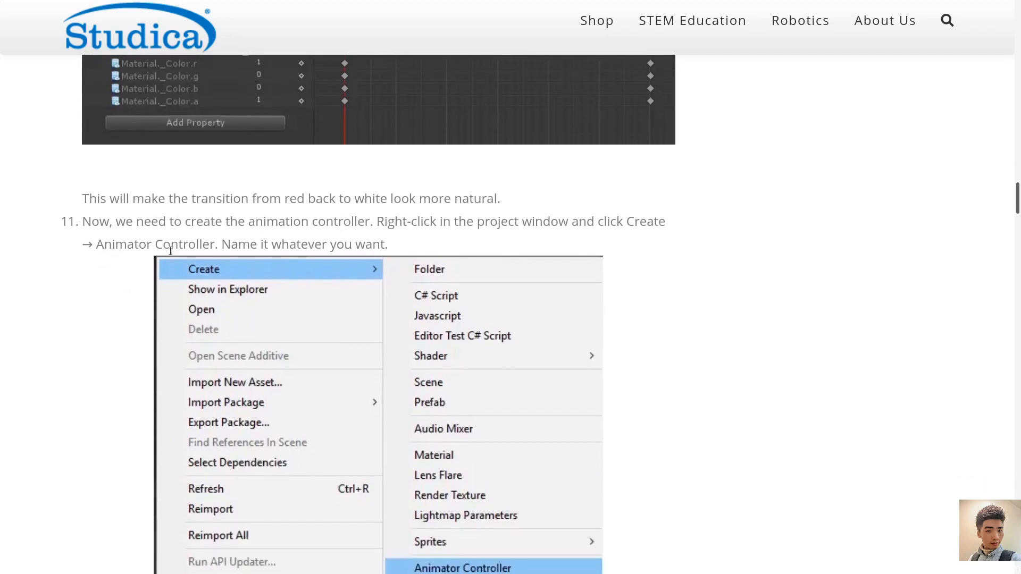
scroll(436, 269, "down", 10)
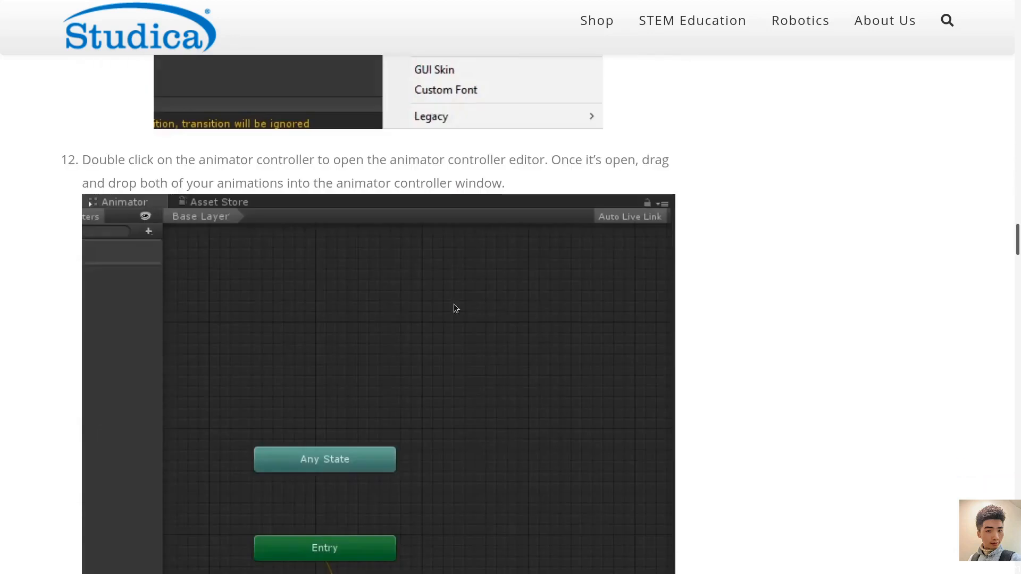
key("alt+Tab")
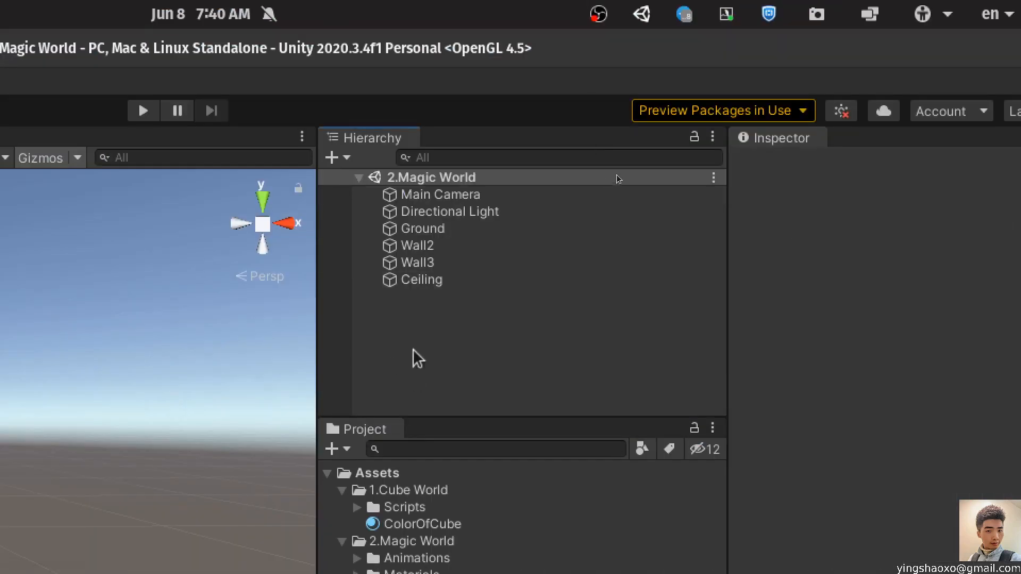
right_click(616, 177)
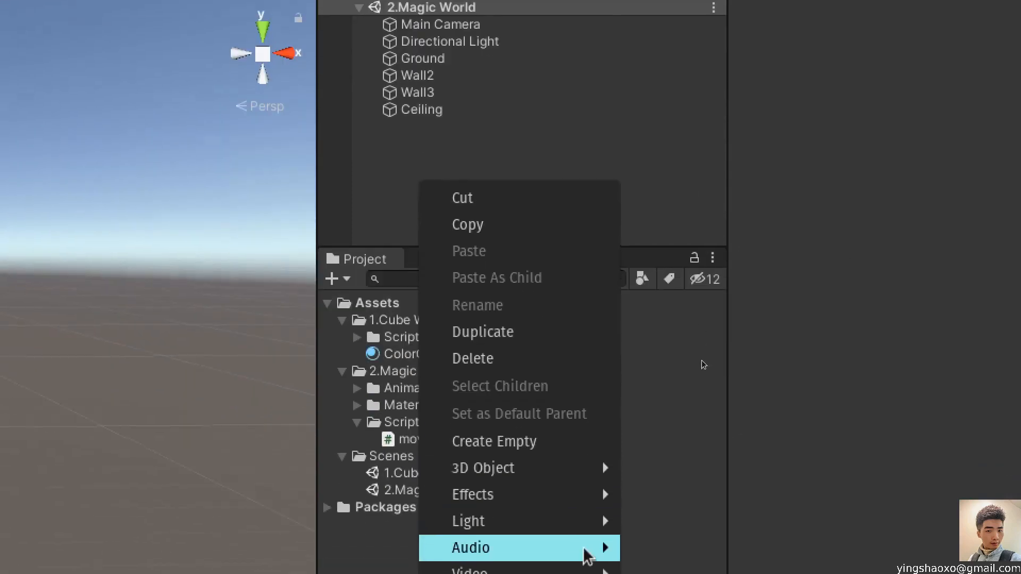
mouse_move(577, 554)
mouse_move(586, 418)
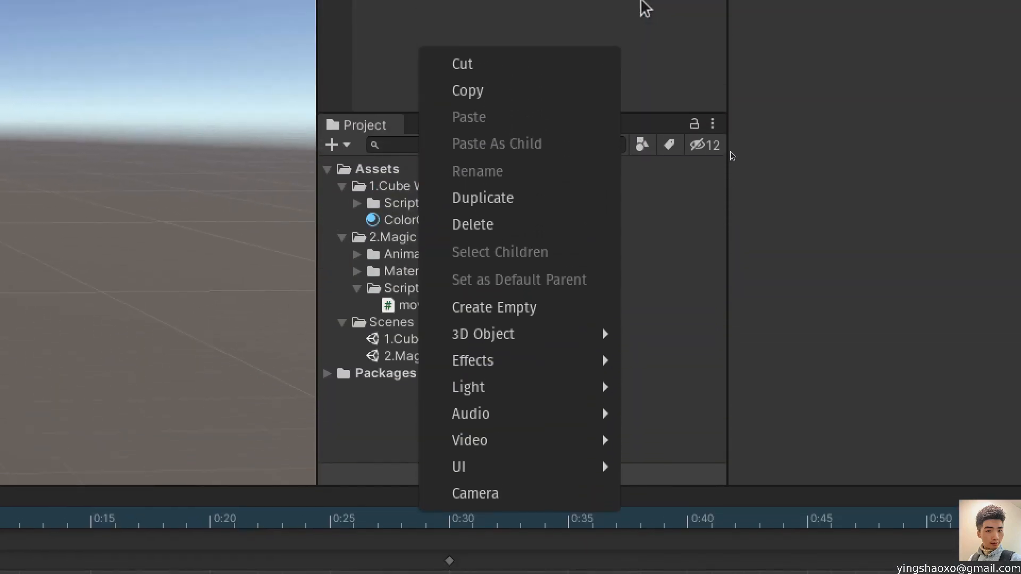
mouse_move(518, 326)
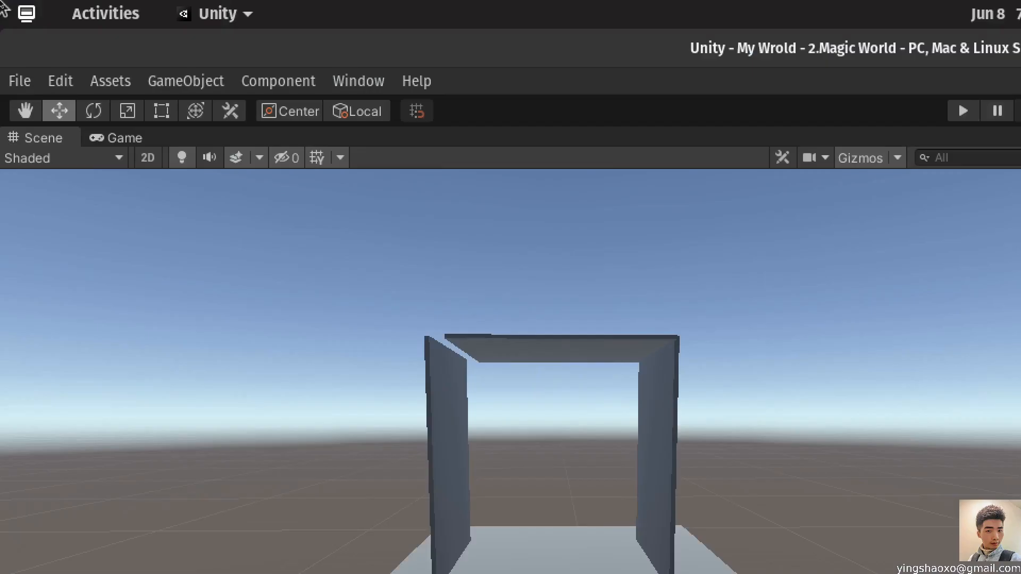
left_click(187, 81)
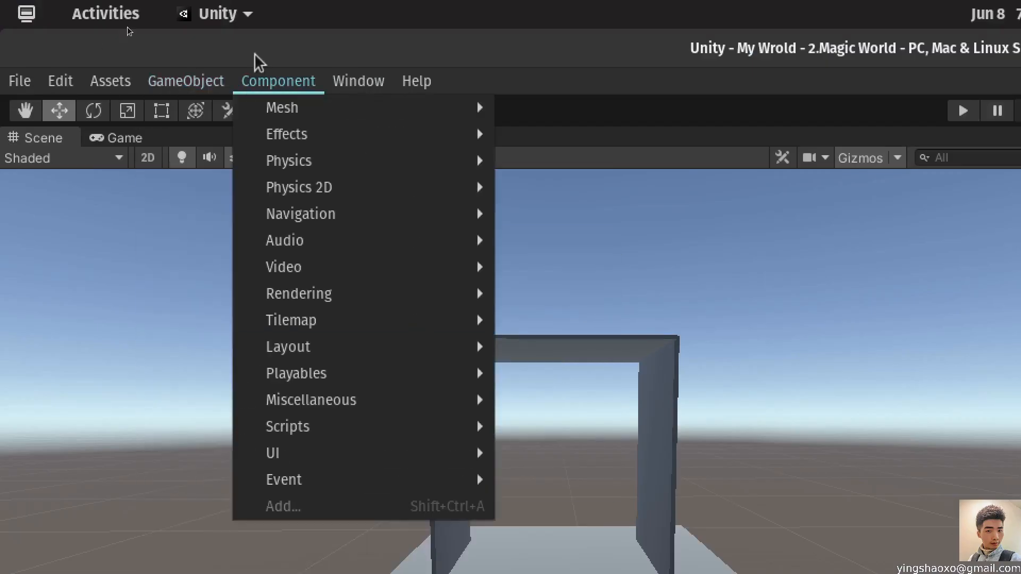
mouse_move(433, 350)
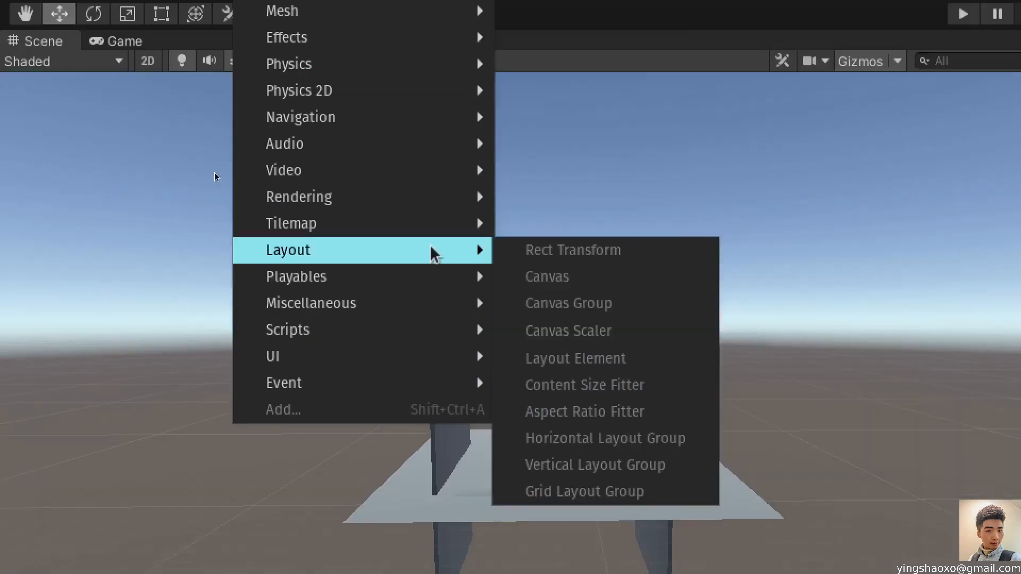
mouse_move(415, 334)
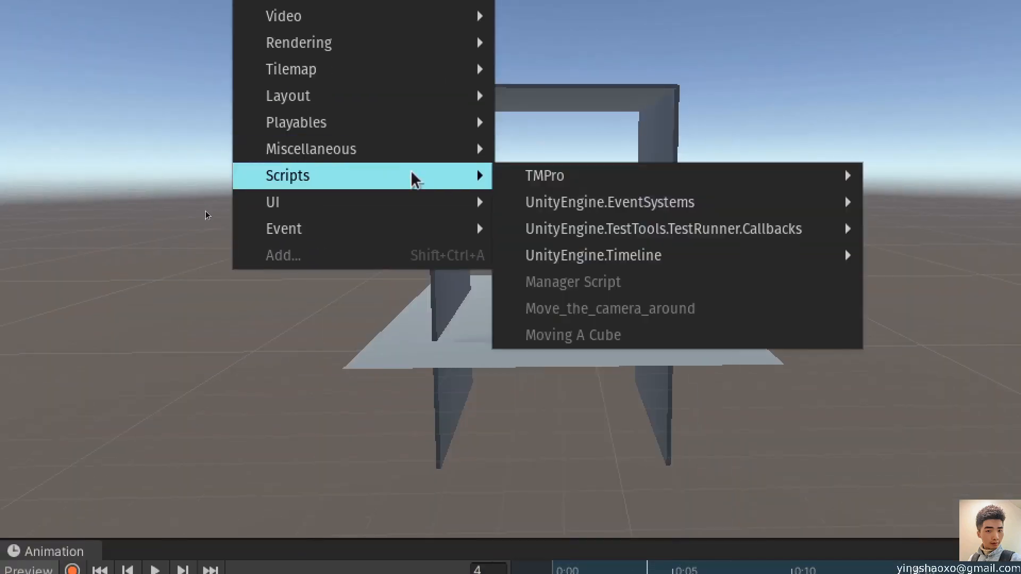
left_click(425, 373)
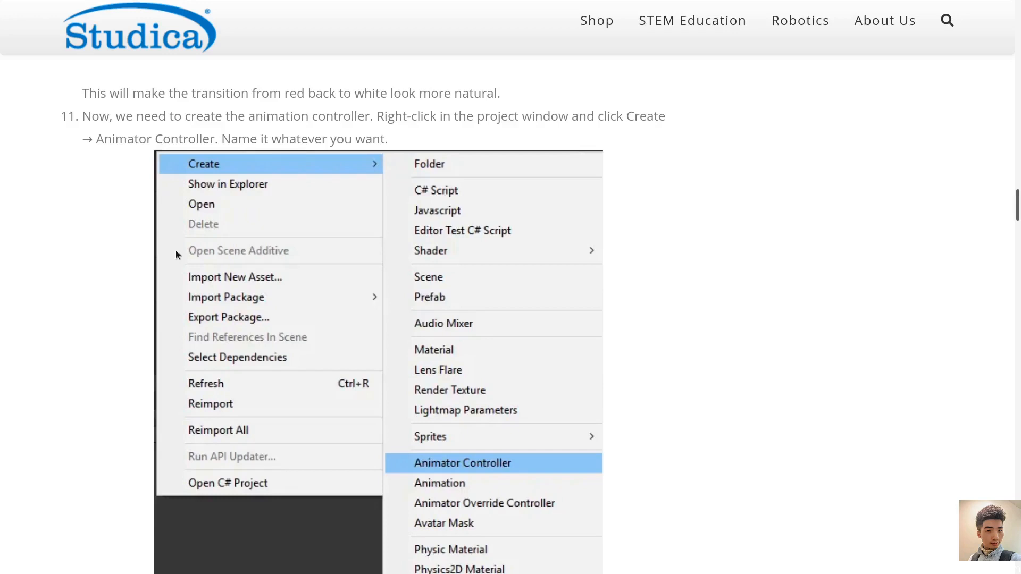
- Reread step 11 of the tutorial, switch to Unity and create an Animator Controller named "AnimationController" in the Animations folder
scroll(399, 229, "up", 2)
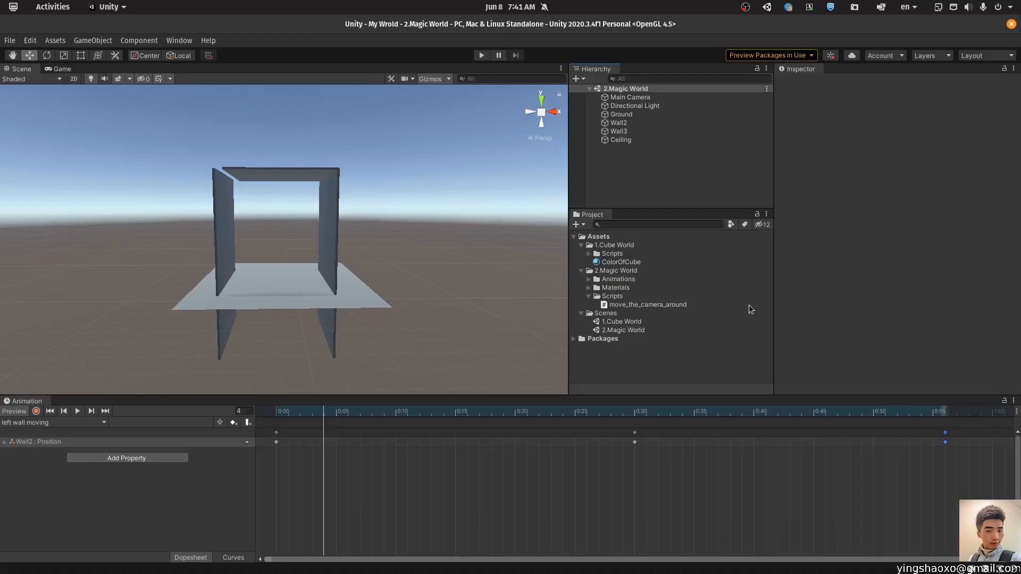
key("alt")
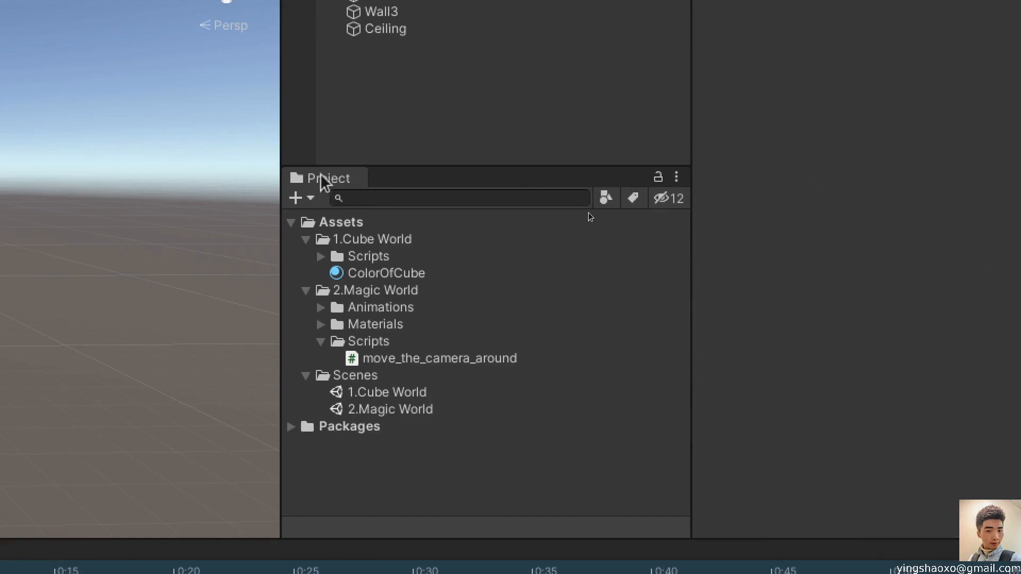
left_click(321, 307)
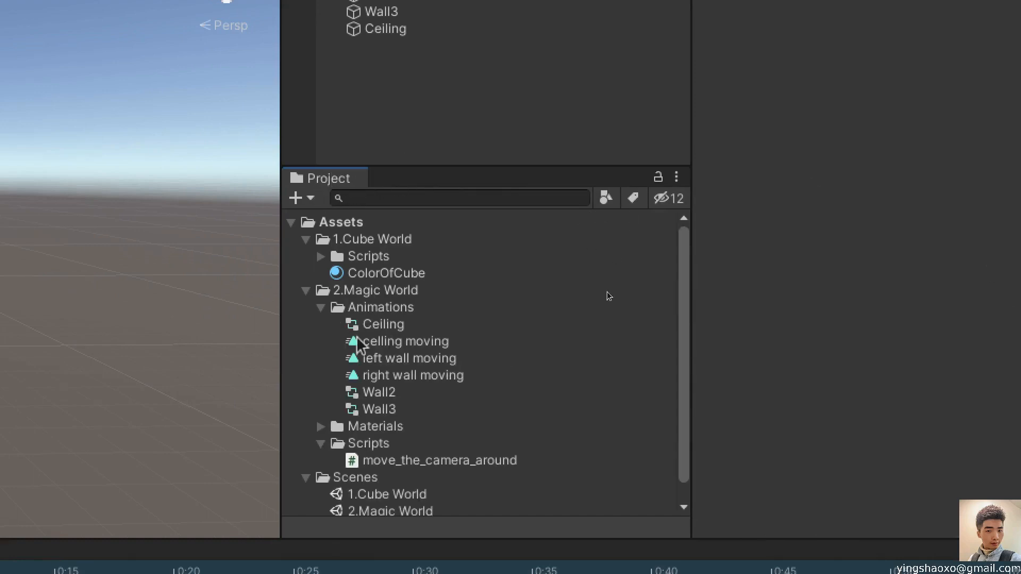
left_click(387, 311)
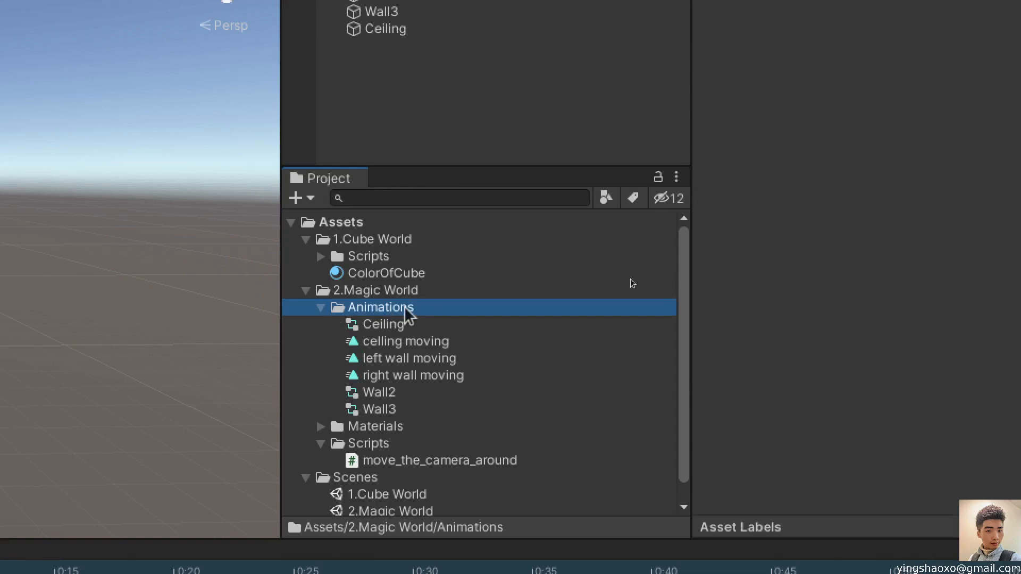
right_click(410, 313)
mouse_move(445, 329)
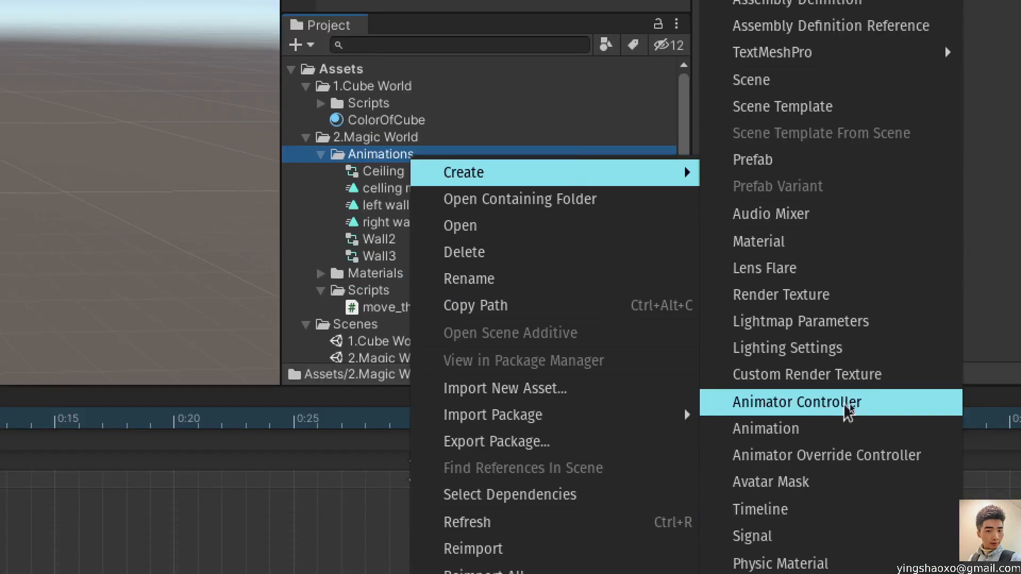
left_click(845, 404)
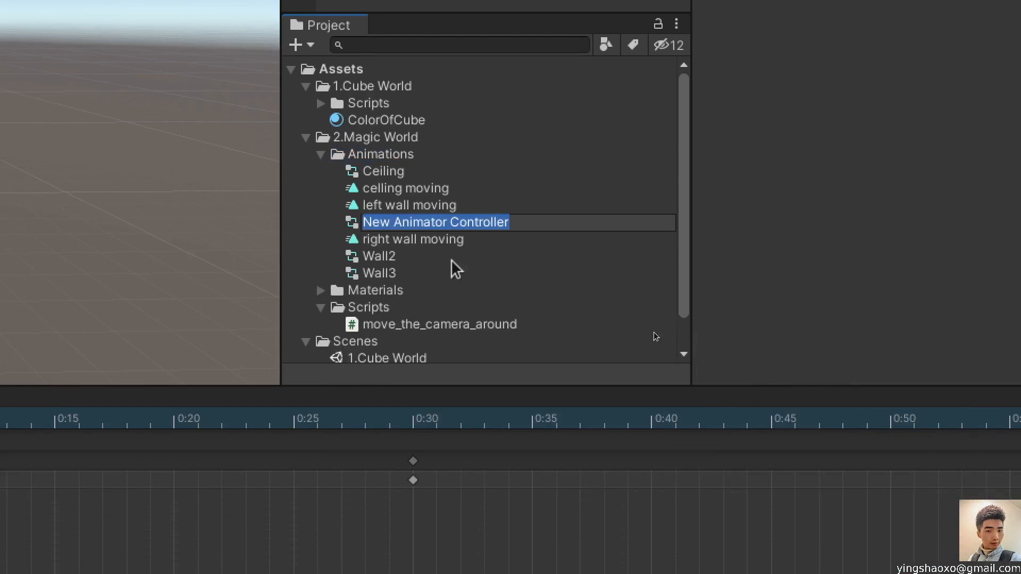
key("BackSpace")
type("AnimationController")
key("Return")
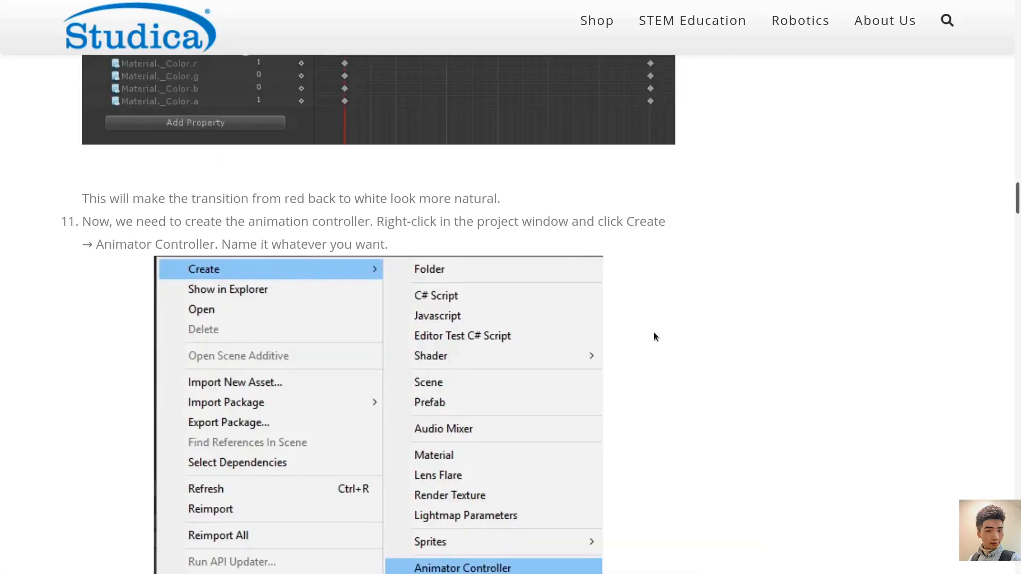
- Read step 12 of the tutorial in Firefox, then switch to Unity and open AnimationController in the Animator editor
scroll(99, 278, "down", 10)
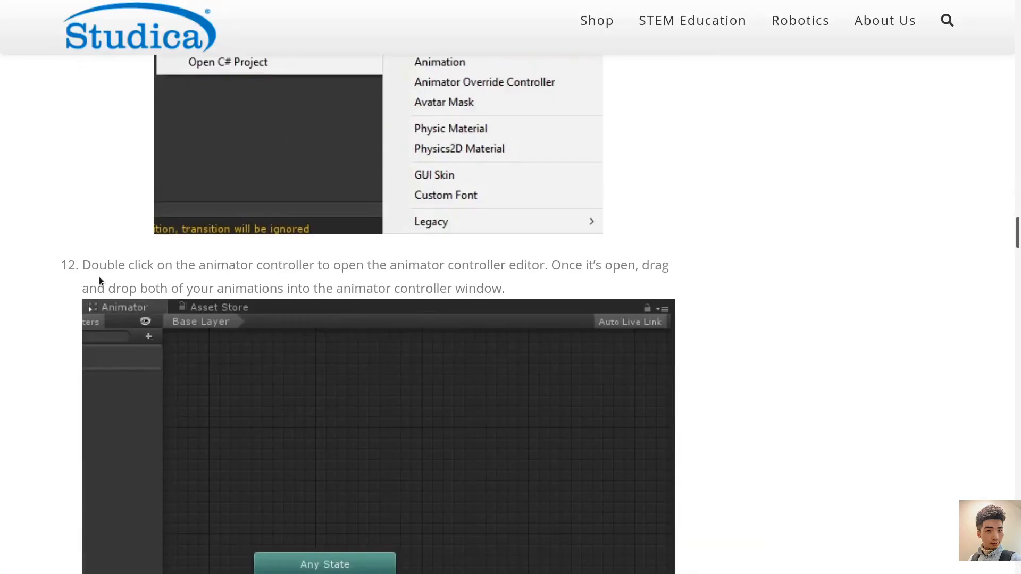
scroll(117, 271, "down", 1)
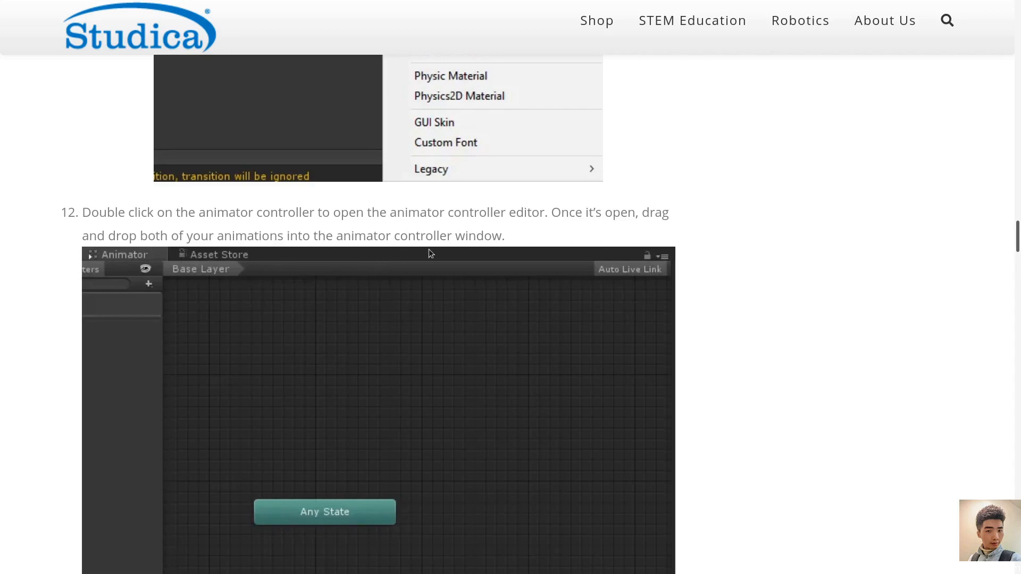
key("alt+Tab")
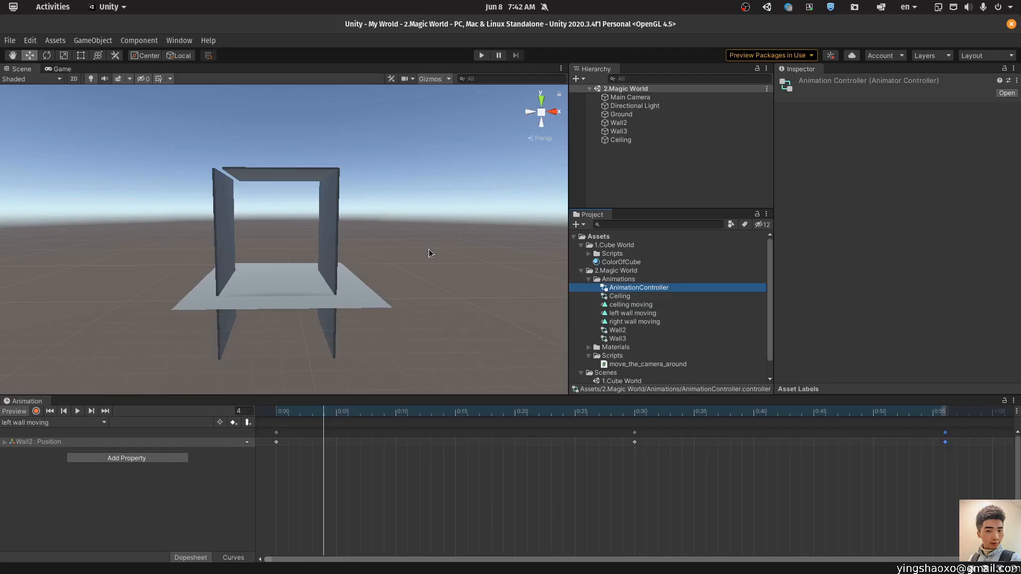
double_click(664, 292)
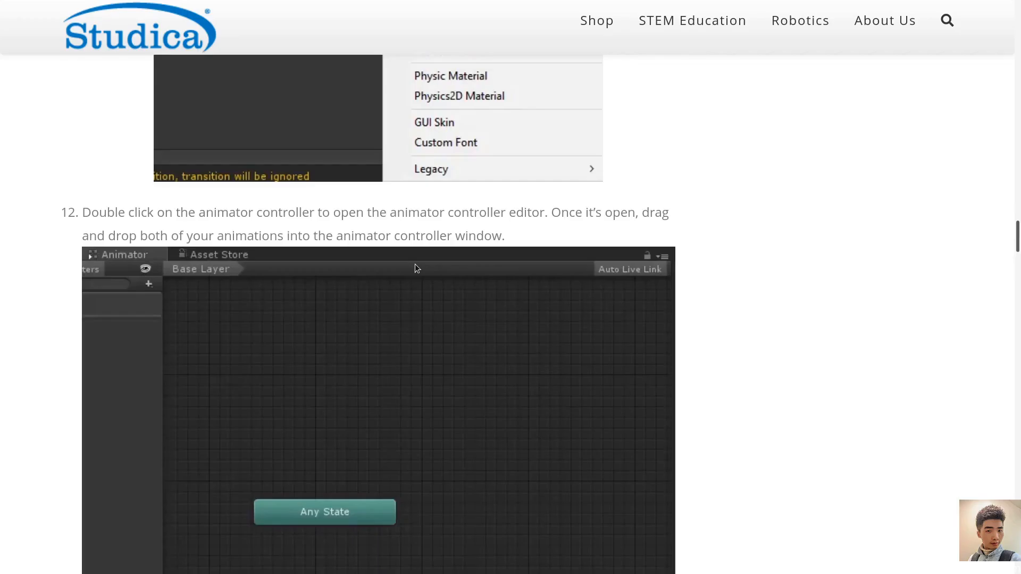
- Add the celling moving, left wall moving and right wall moving clips to AnimationController's Base Layer and arrange their states in a column
scroll(415, 264, "down", 5)
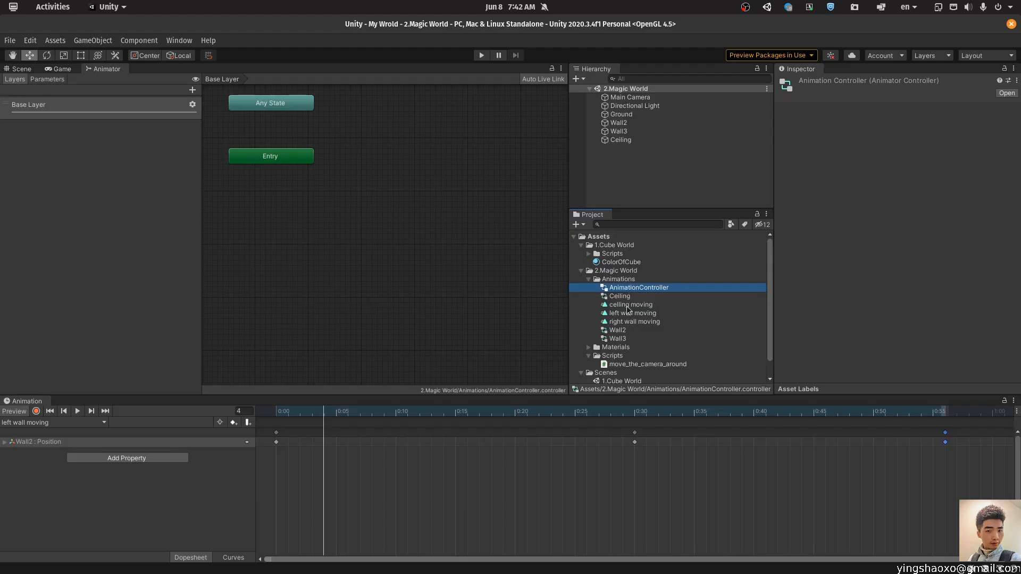
left_click(629, 305)
key("super")
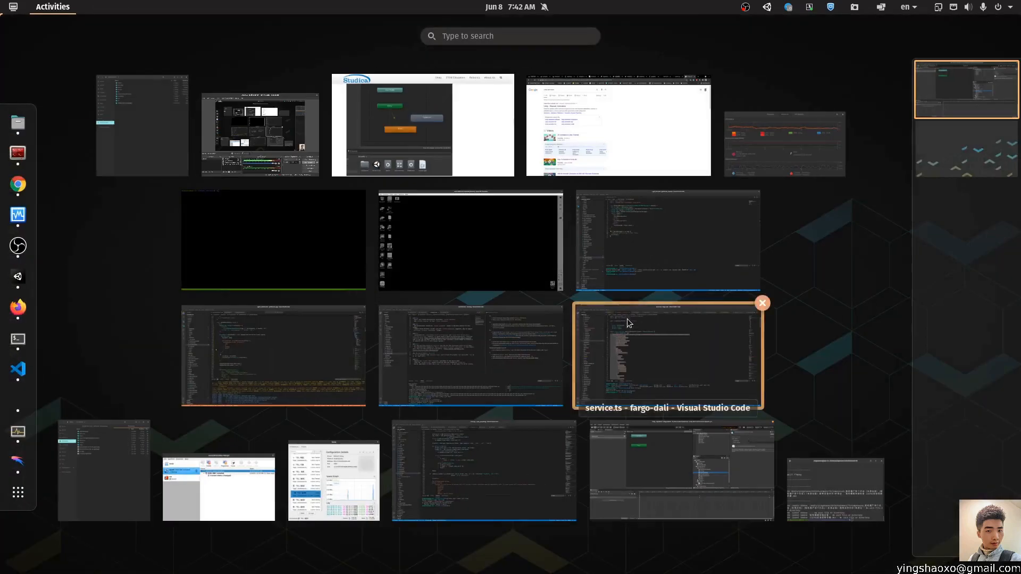
key("super")
left_click(626, 320, "shift")
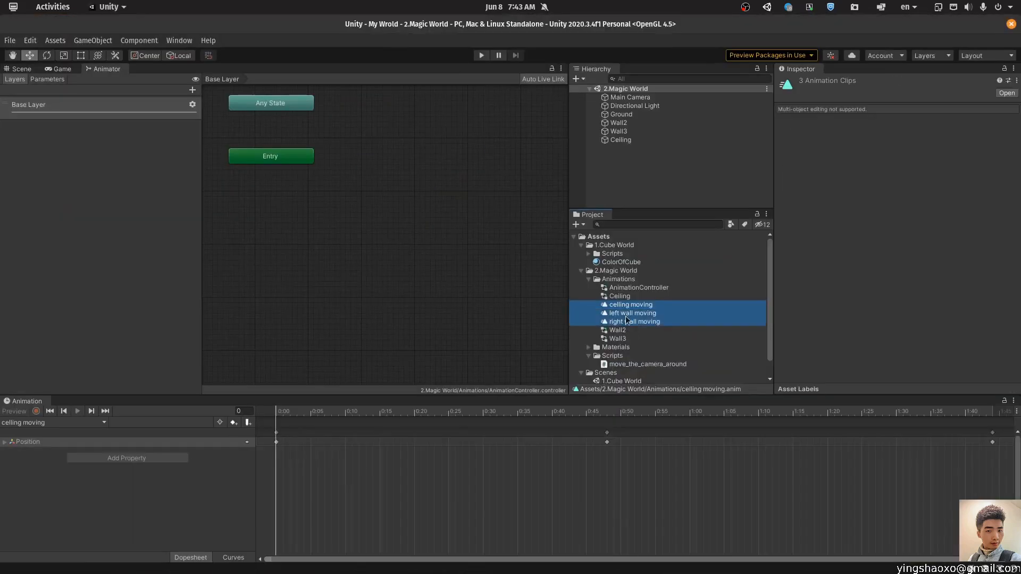
left_click_drag(627, 319, 428, 119)
mouse_move(441, 206)
left_mouse_down()
mouse_move(441, 167)
mouse_move(432, 204)
left_mouse_up()
left_click_drag(434, 165, 428, 171)
key("alt+super+8")
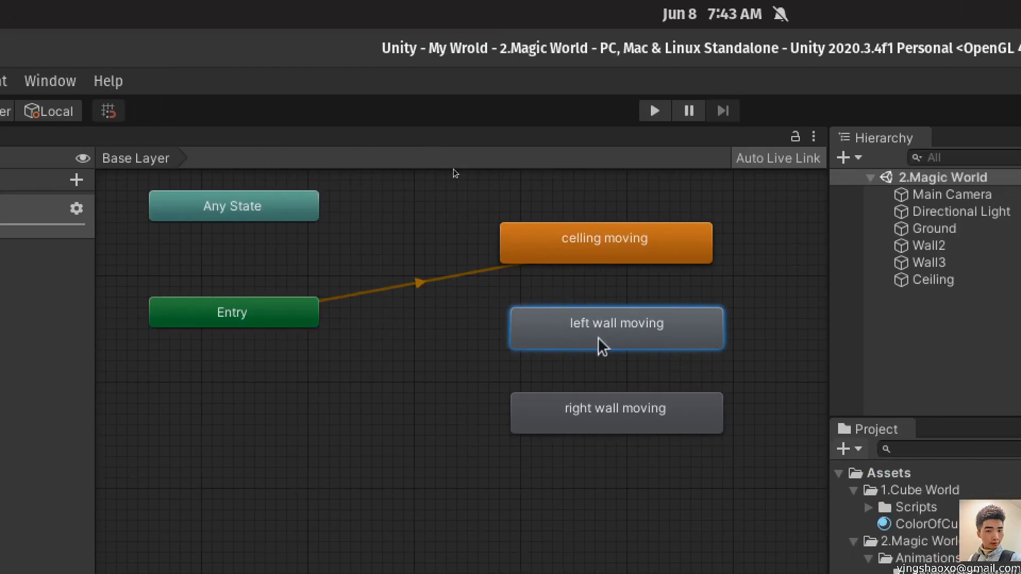
key("alt+super+8")
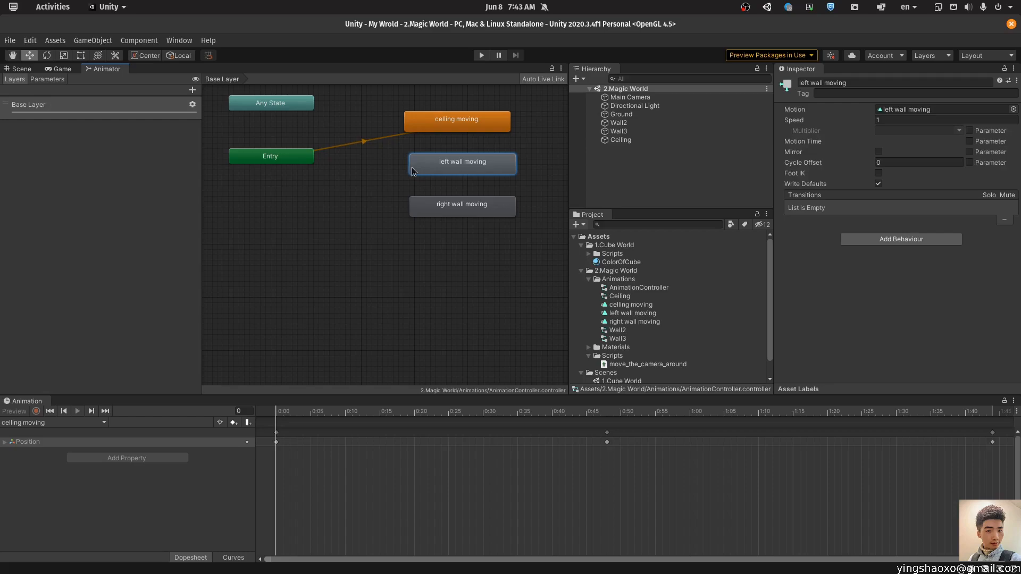
- Read step 13 of the tutorial in Firefox, switch to Unity and make a transition from Any State to the celling moving state
key("alt+Tab")
scroll(266, 292, "down", 5)
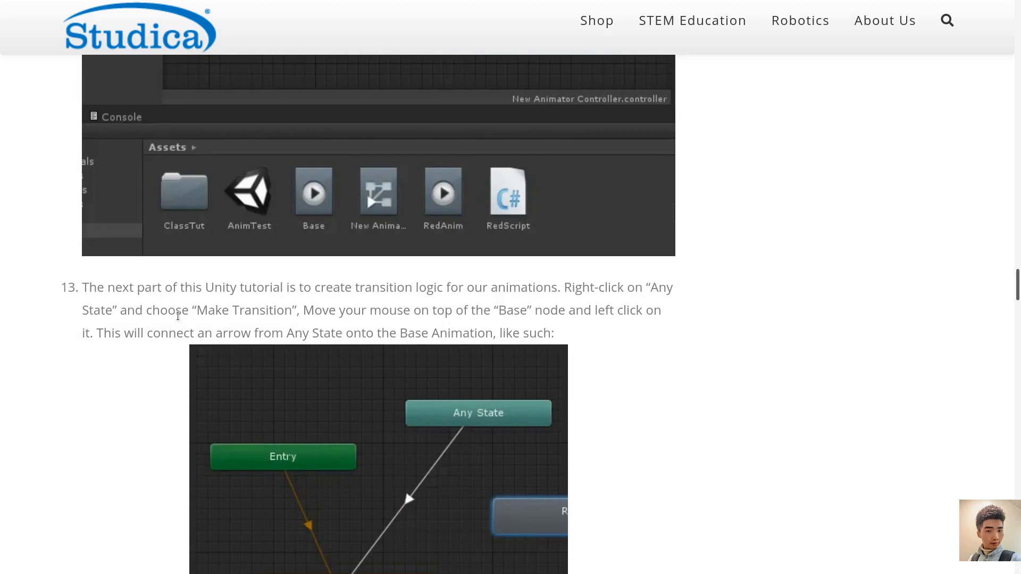
scroll(229, 317, "down", 2)
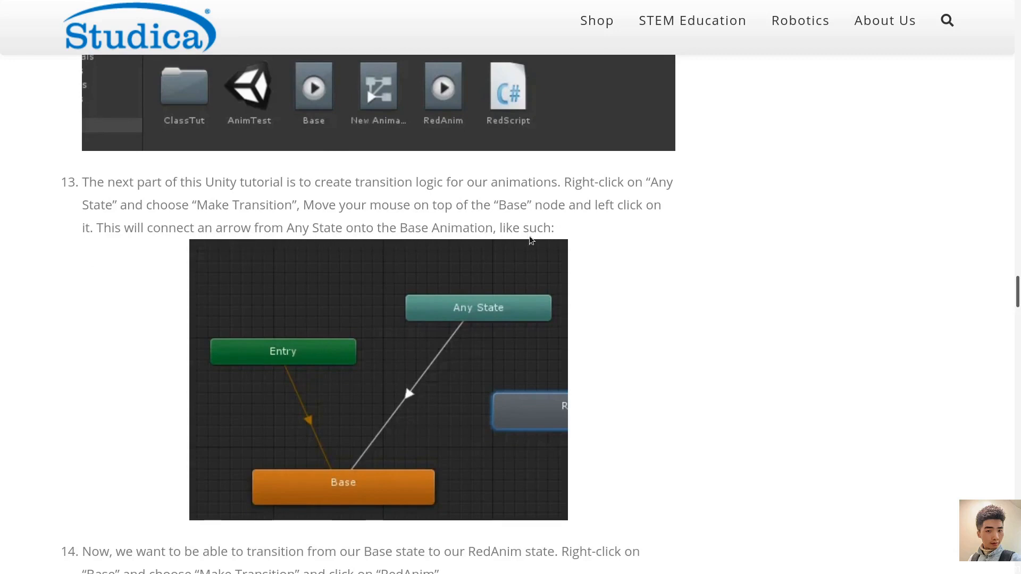
left_click_drag(564, 182, 578, 187)
left_click(571, 196)
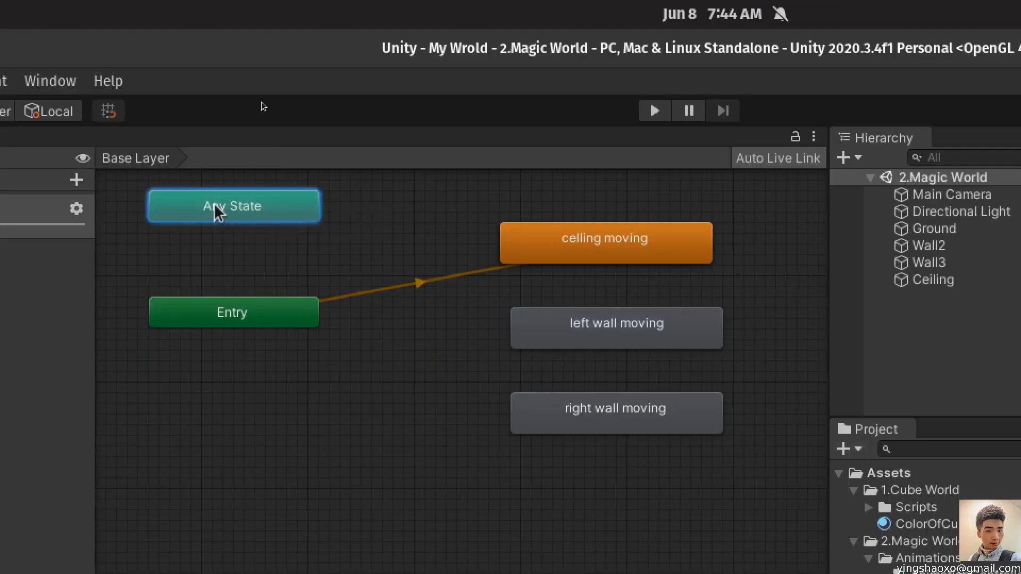
right_click(265, 104)
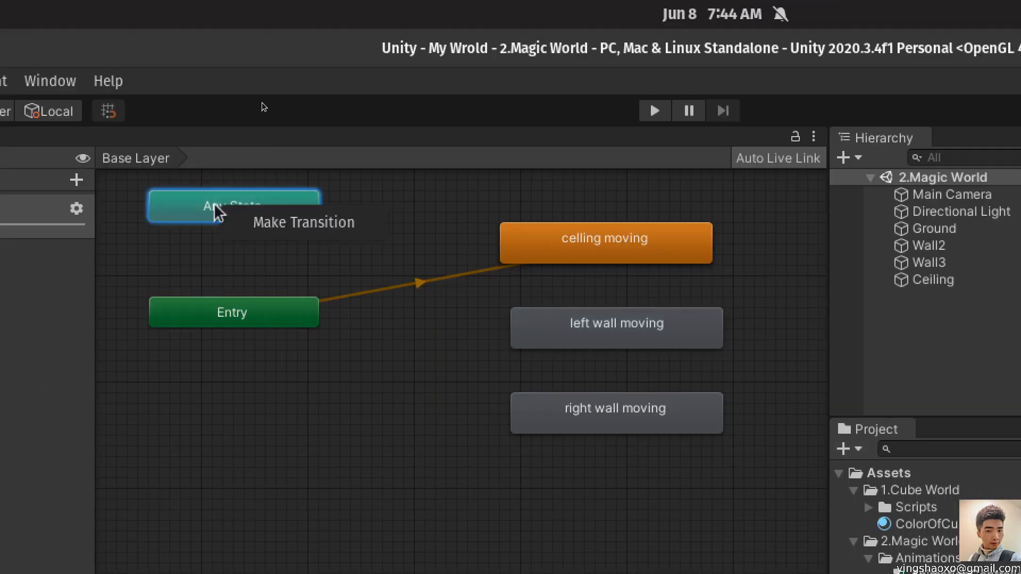
left_click(250, 226)
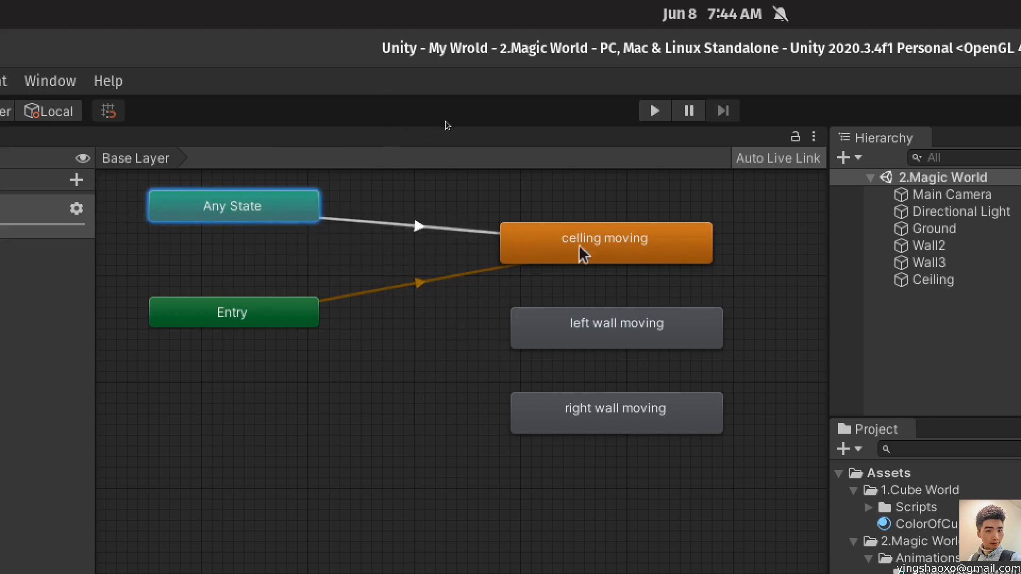
left_click(589, 234)
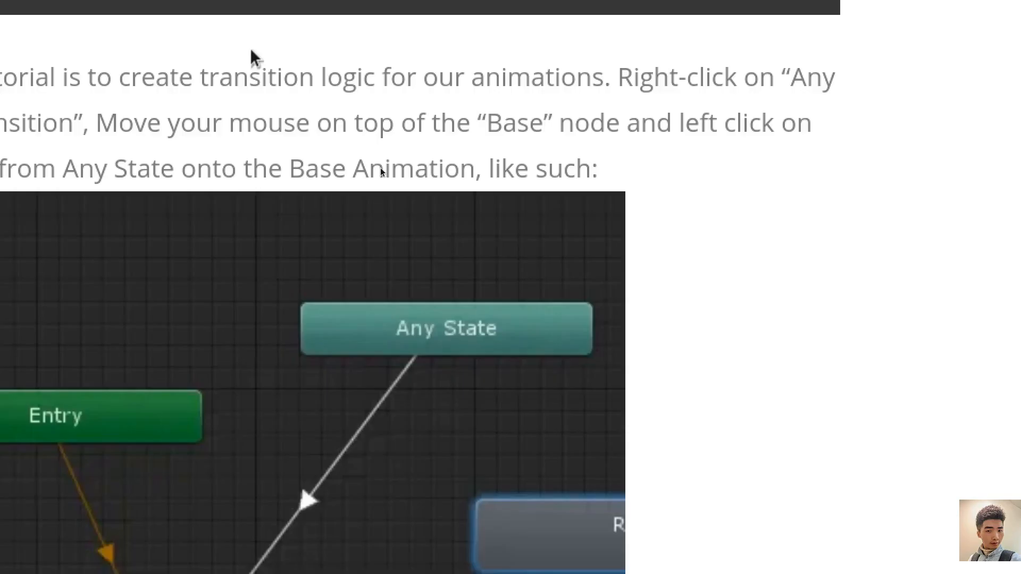
- Read steps 14 and 15 of the tutorial in Firefox on making transitions between the animation states
scroll(486, 216, "down", 1)
scroll(486, 217, "down", 4)
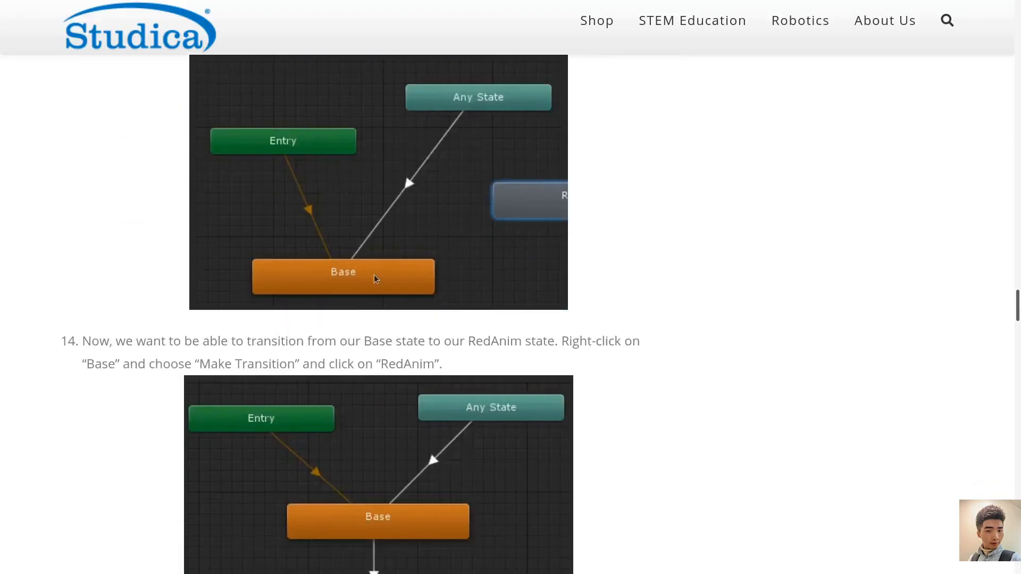
scroll(255, 306, "down", 2)
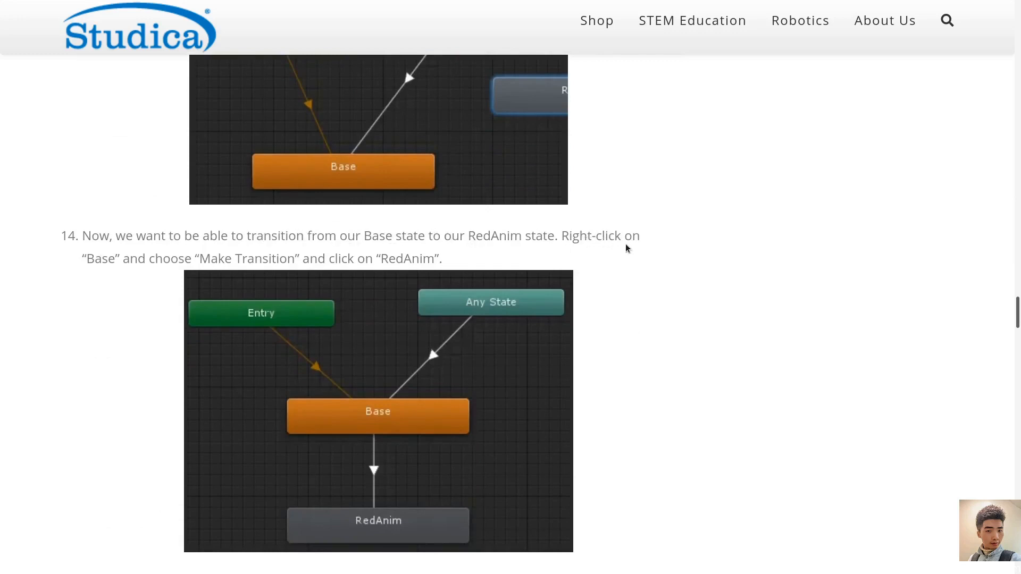
scroll(371, 242, "down", 1)
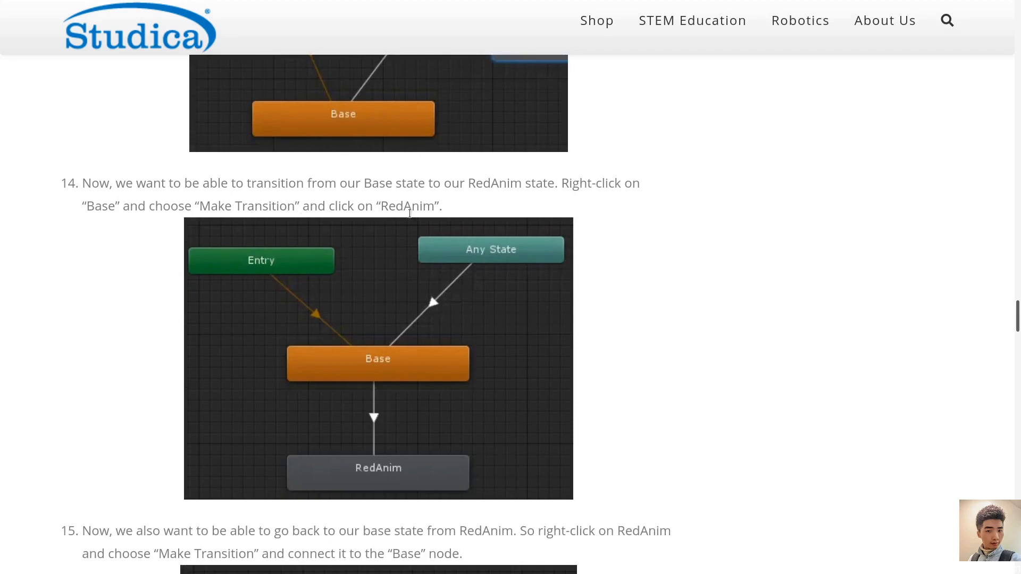
scroll(441, 213, "down", 5)
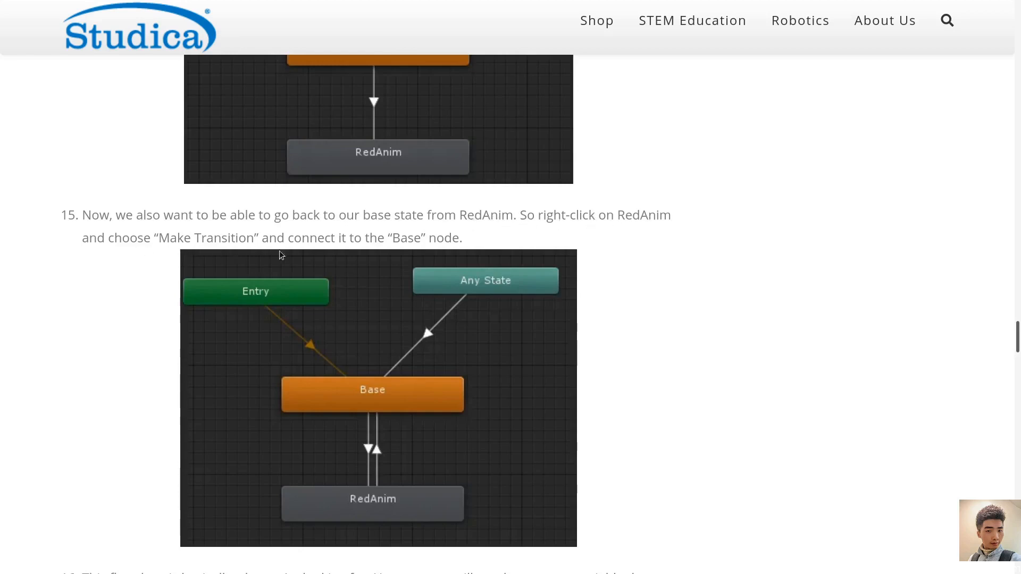
scroll(410, 248, "down", 8)
scroll(439, 253, "up", 6)
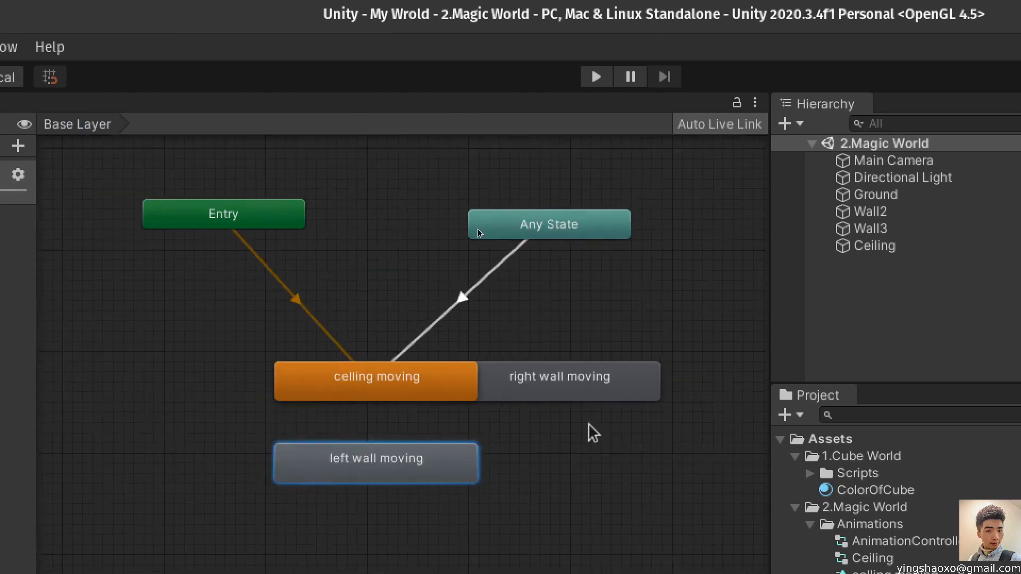
- In Unity, place the right wall moving state below left wall moving and make a transition from celling moving to left wall moving
left_click_drag(559, 379, 377, 552)
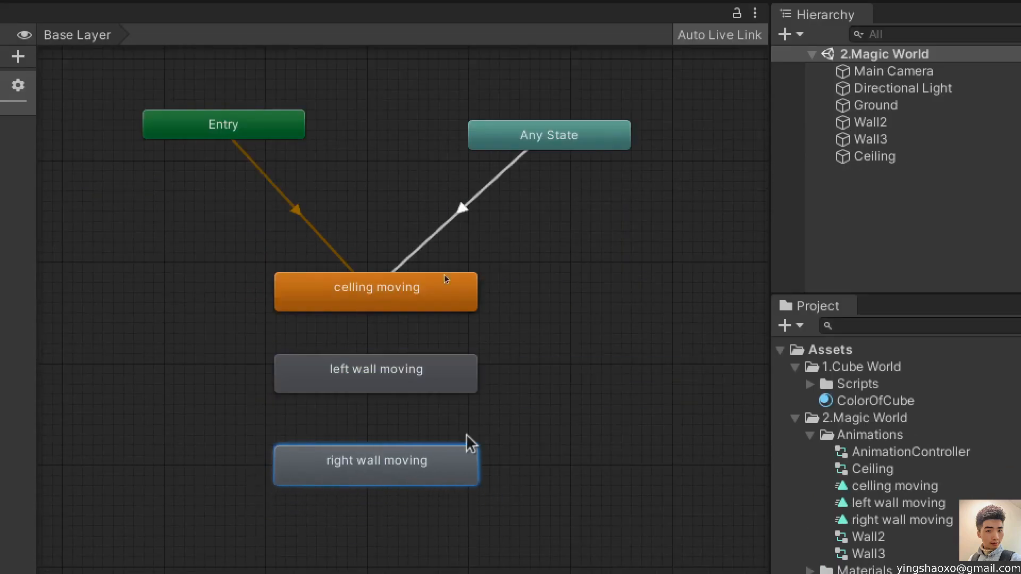
left_click(416, 286)
right_click(415, 285)
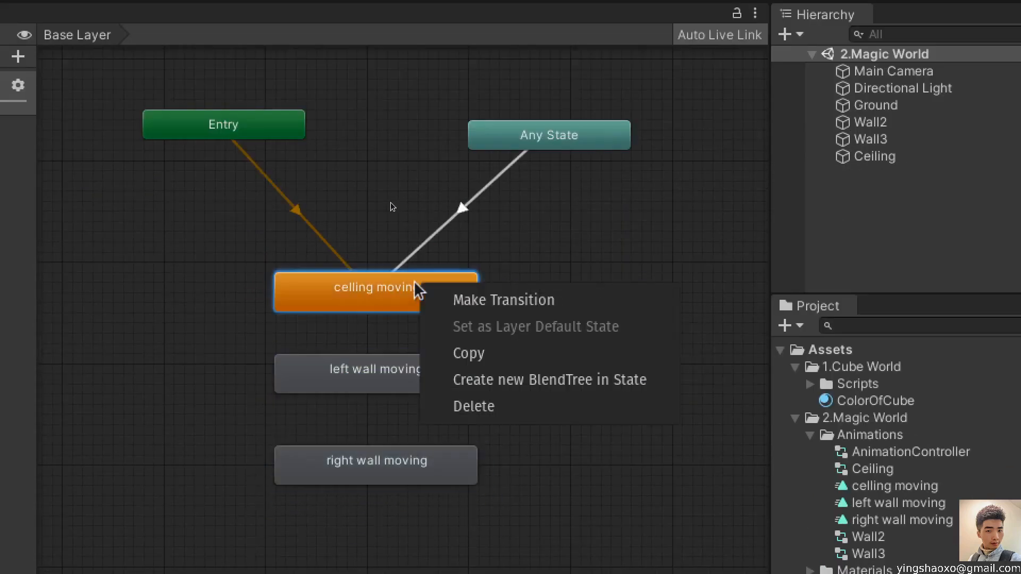
left_click(428, 299)
left_click(363, 379)
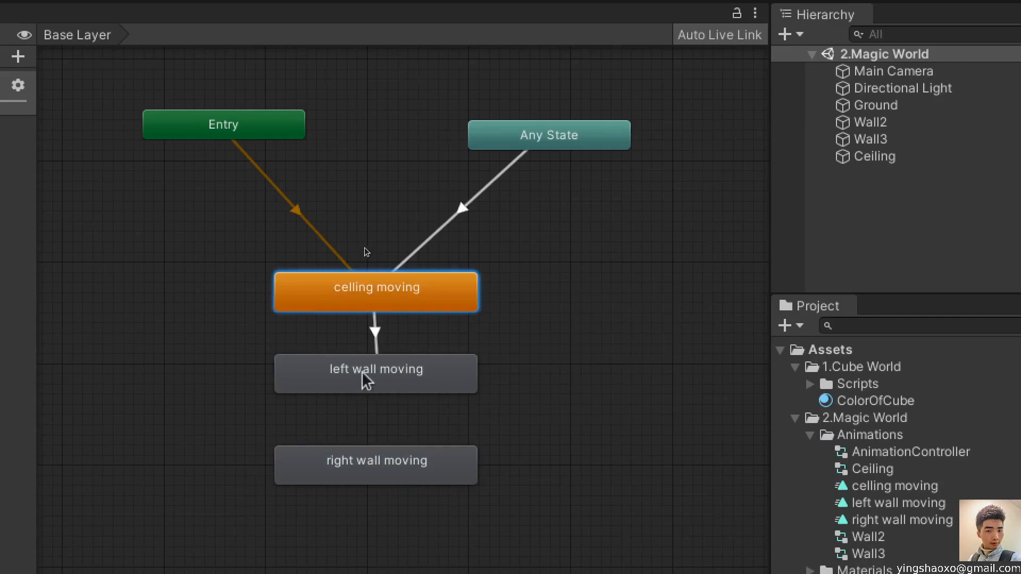
- Make a transition from the left wall moving state to the right wall moving state
right_click(375, 380)
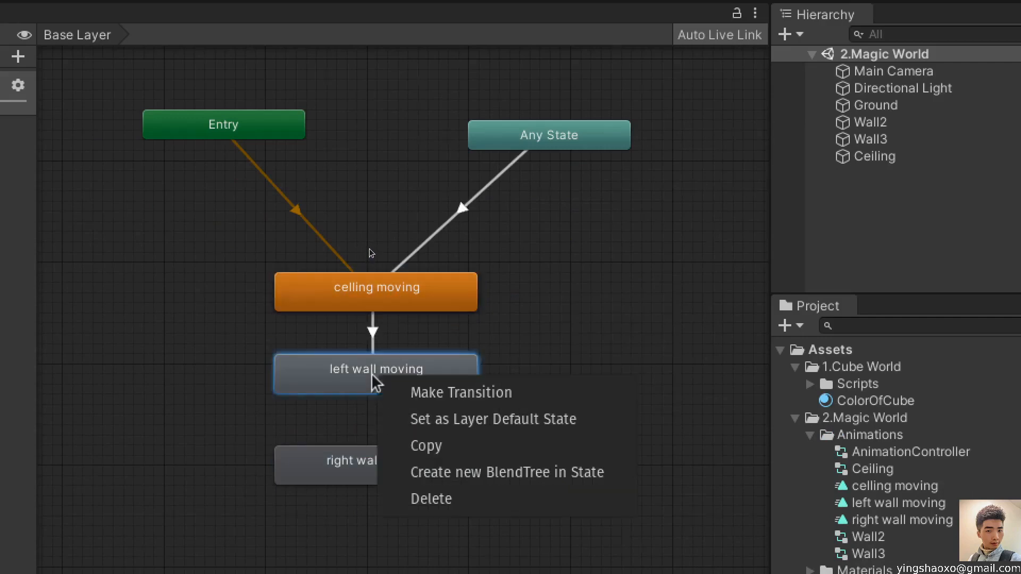
left_click(407, 392)
left_click(365, 470)
left_click(585, 371)
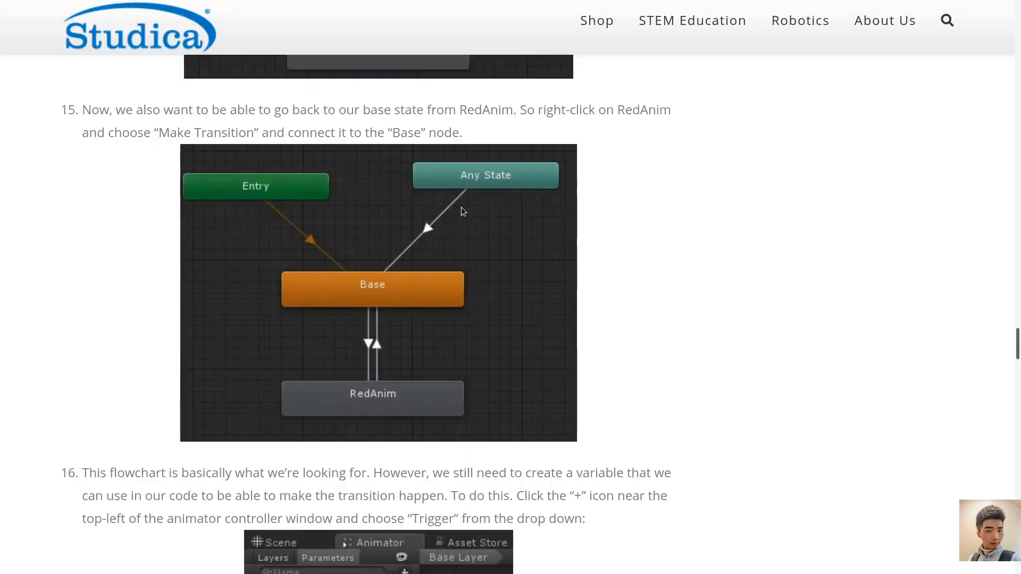
- Read steps 15 to 18 of the tutorial in Firefox on trigger parameters and transition conditions, and return to Unity
scroll(148, 276, "up", 1)
scroll(203, 304, "down", 1)
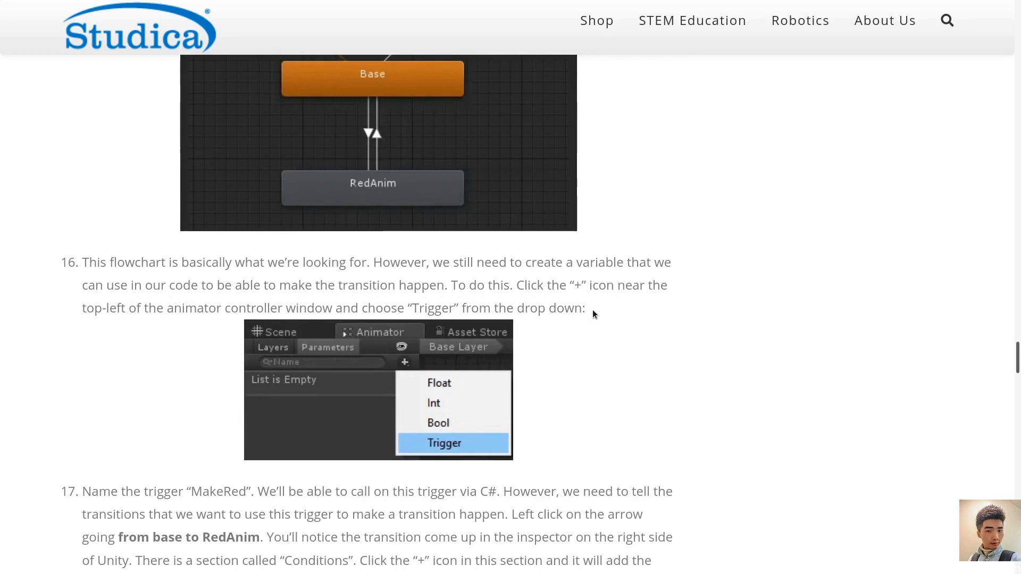
scroll(593, 311, "down", 4)
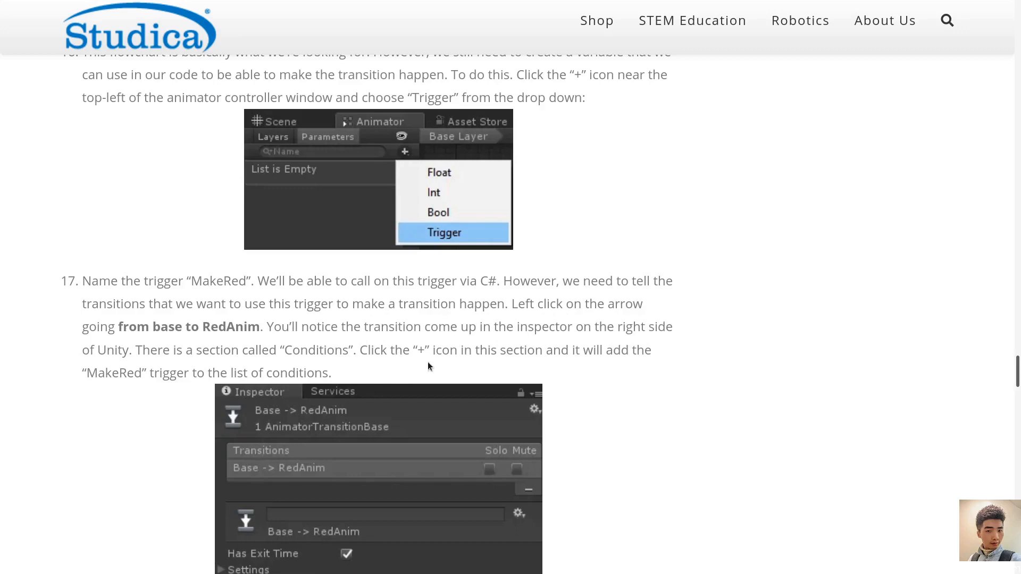
scroll(554, 324, "down", 1)
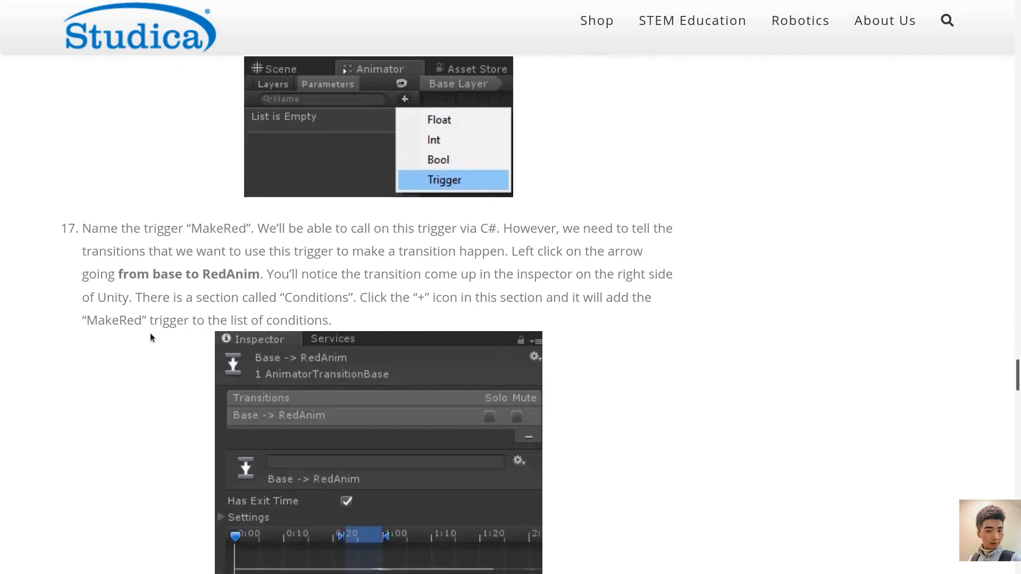
scroll(285, 319, "down", 2)
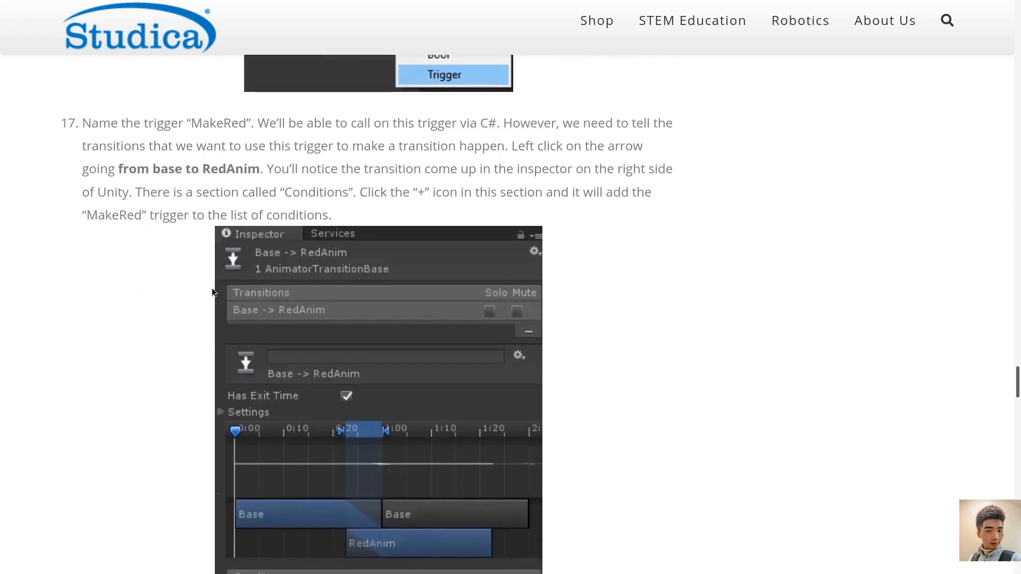
scroll(357, 227, "down", 4)
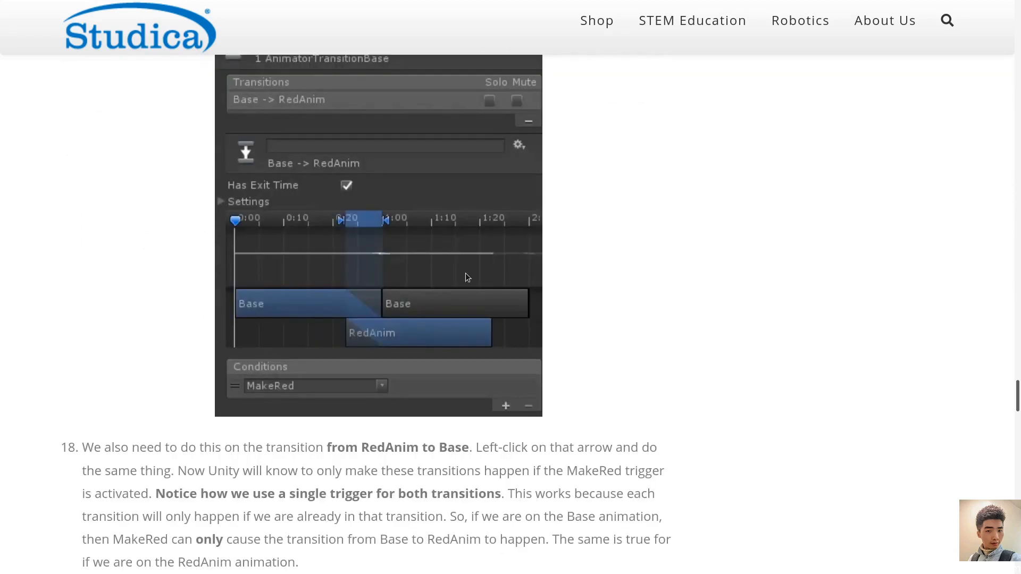
scroll(572, 322, "down", 2)
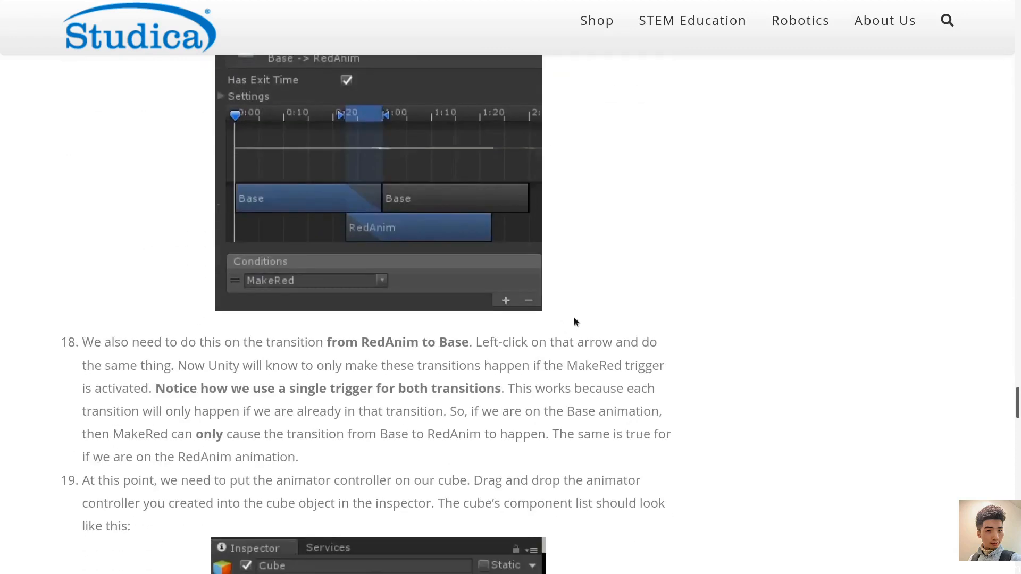
scroll(573, 317, "up", 5)
scroll(579, 318, "up", 2)
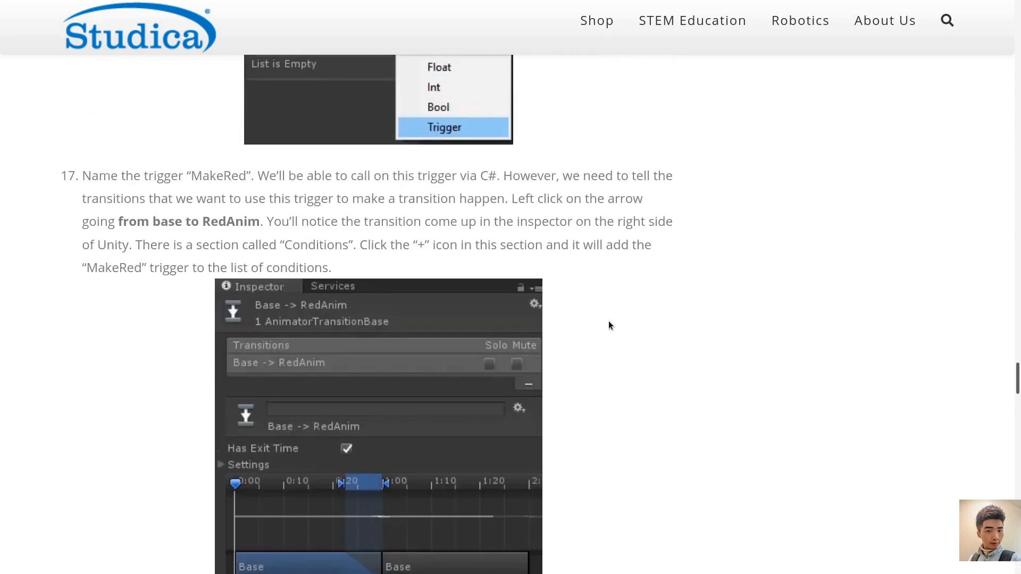
key("alt+Tab")
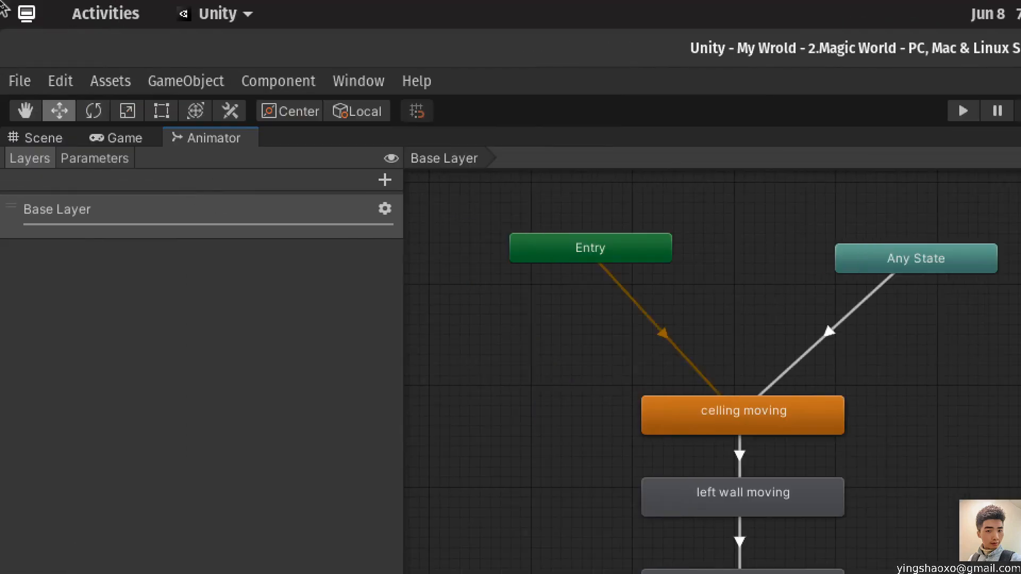
left_click(385, 182)
left_click(320, 334)
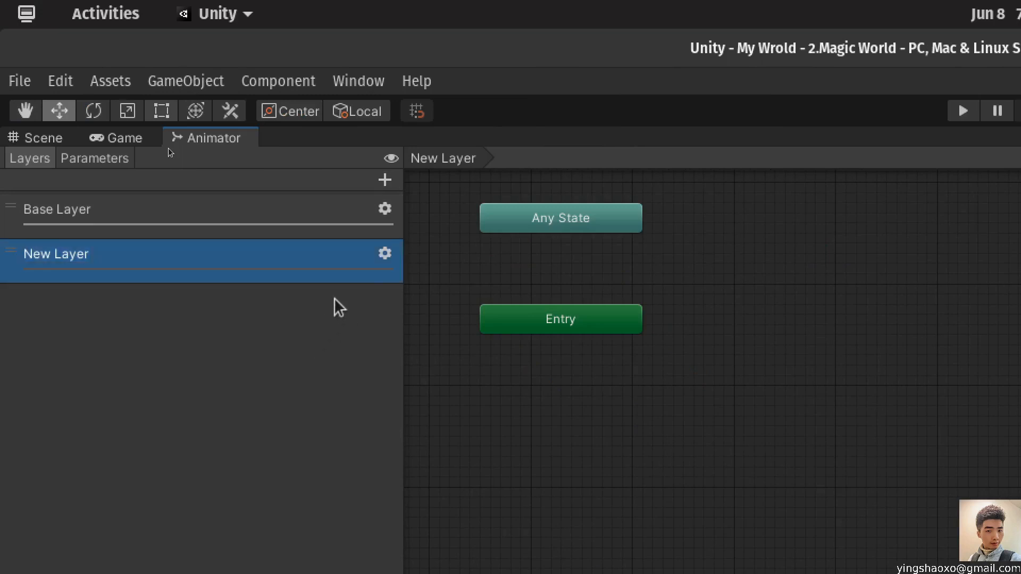
left_click(385, 254)
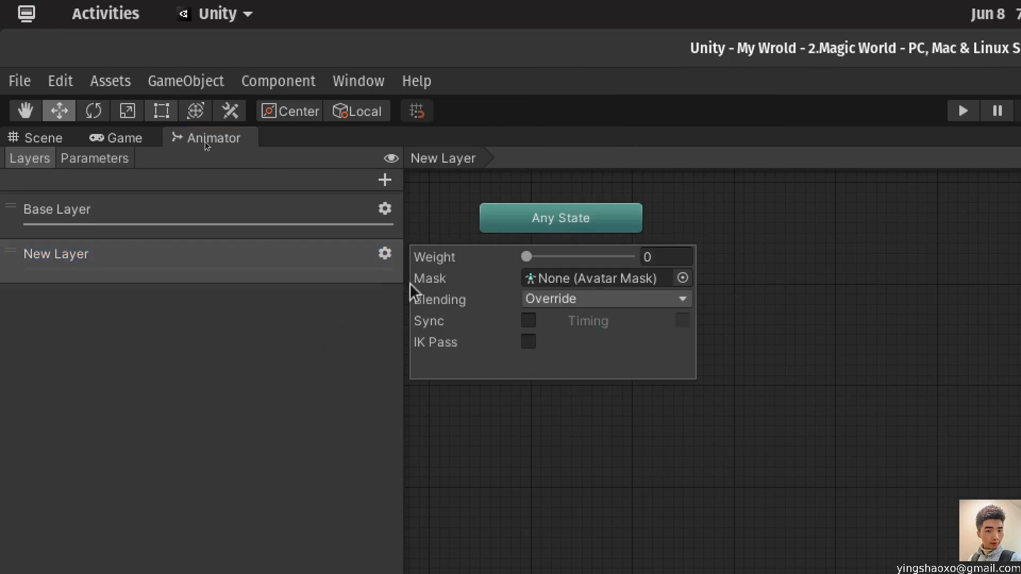
left_click(122, 306)
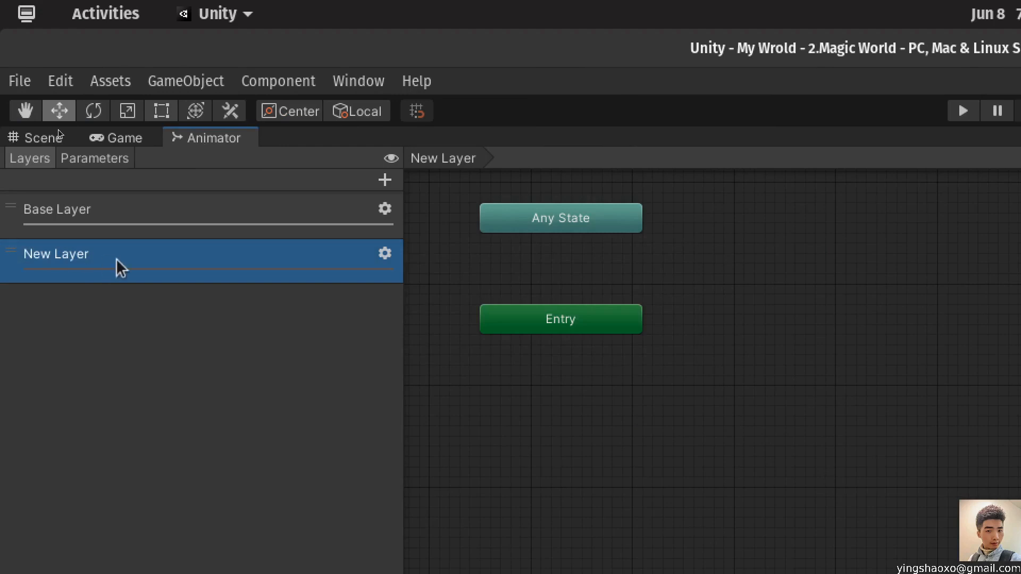
key("Delete")
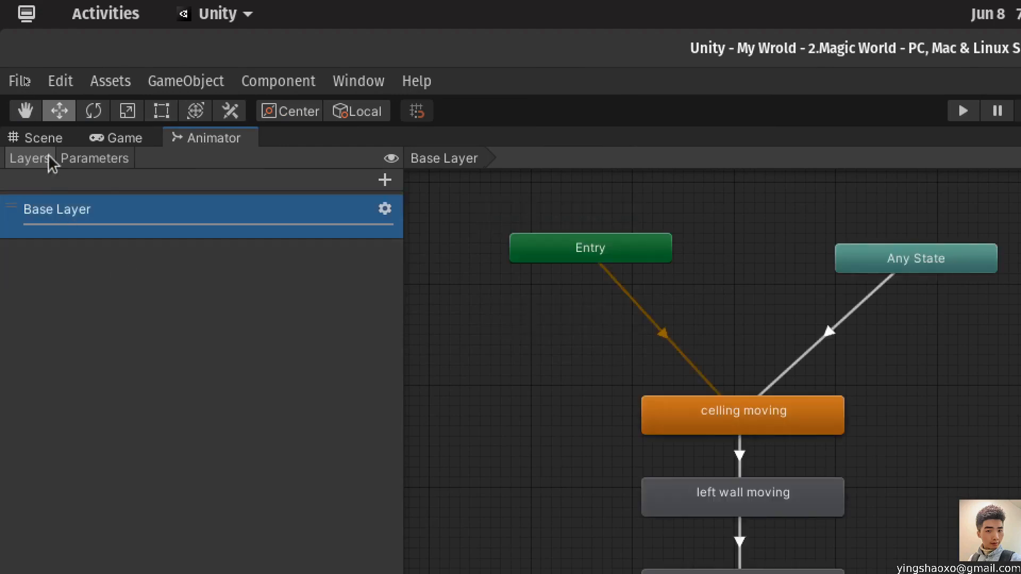
- Add a Trigger parameter named "move" to AnimationController
left_click(108, 159)
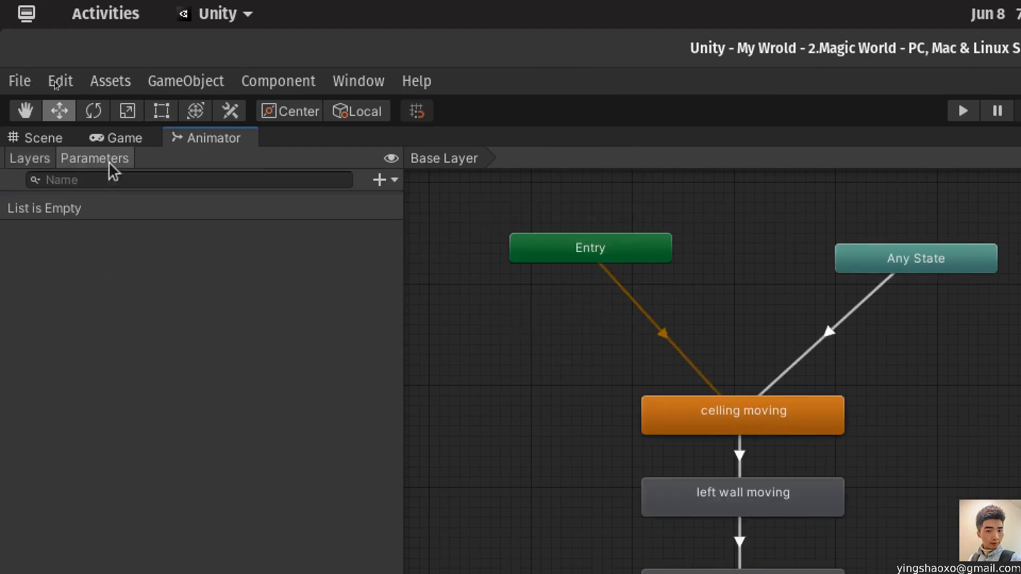
left_click(393, 180)
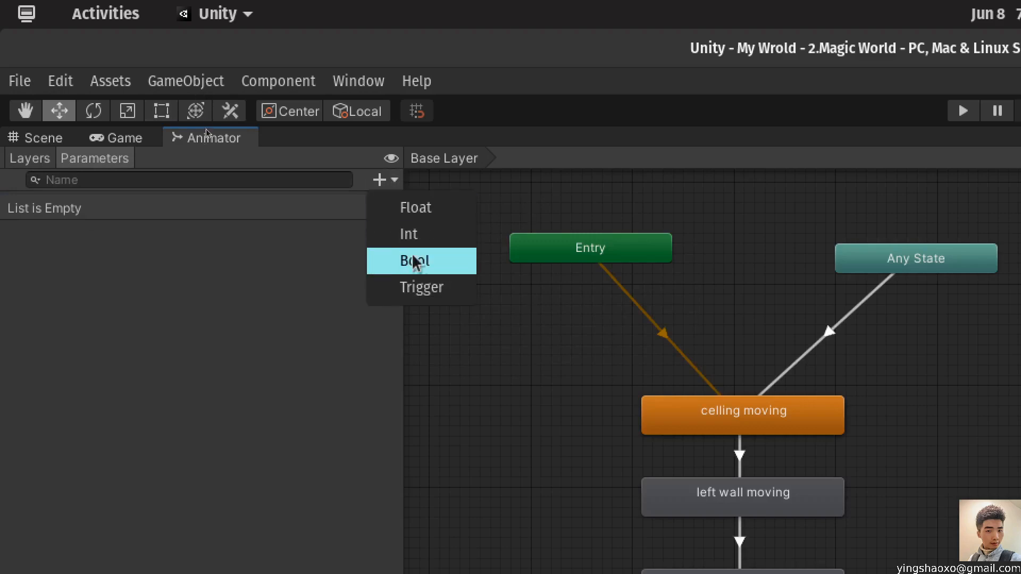
left_click(422, 289)
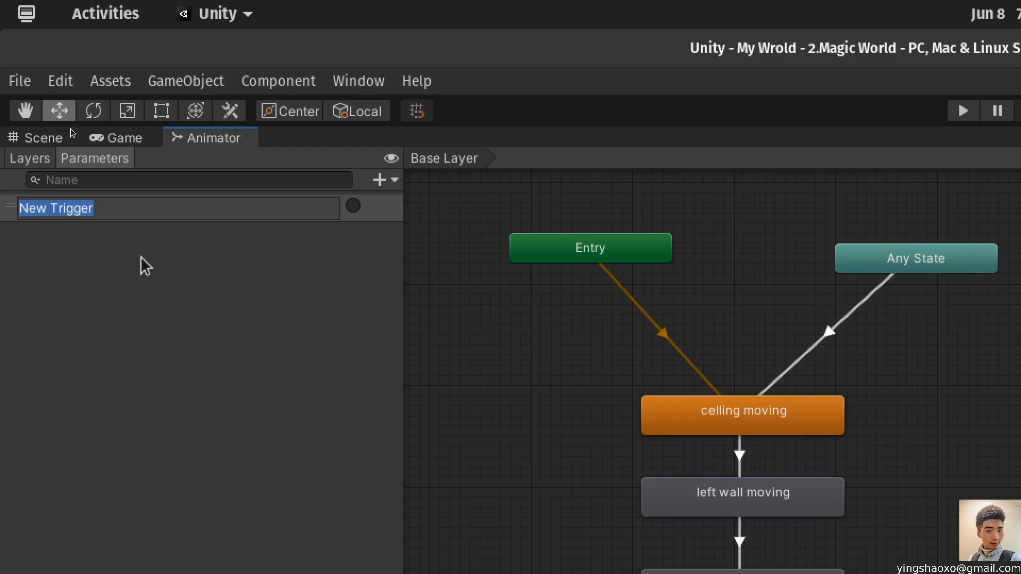
key("BackSpace")
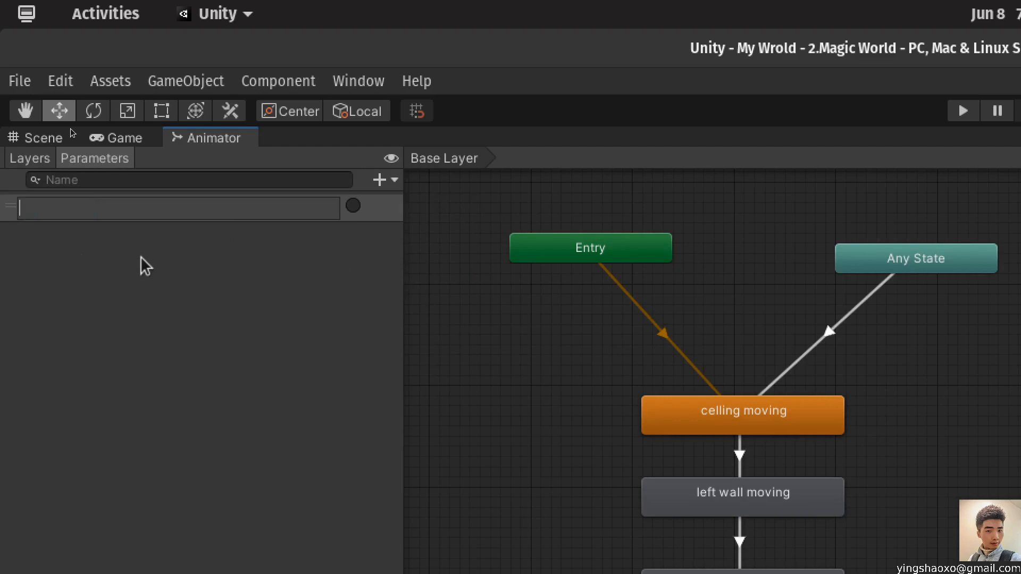
type("movw")
key("BackSpace")
type("e")
key("Return")
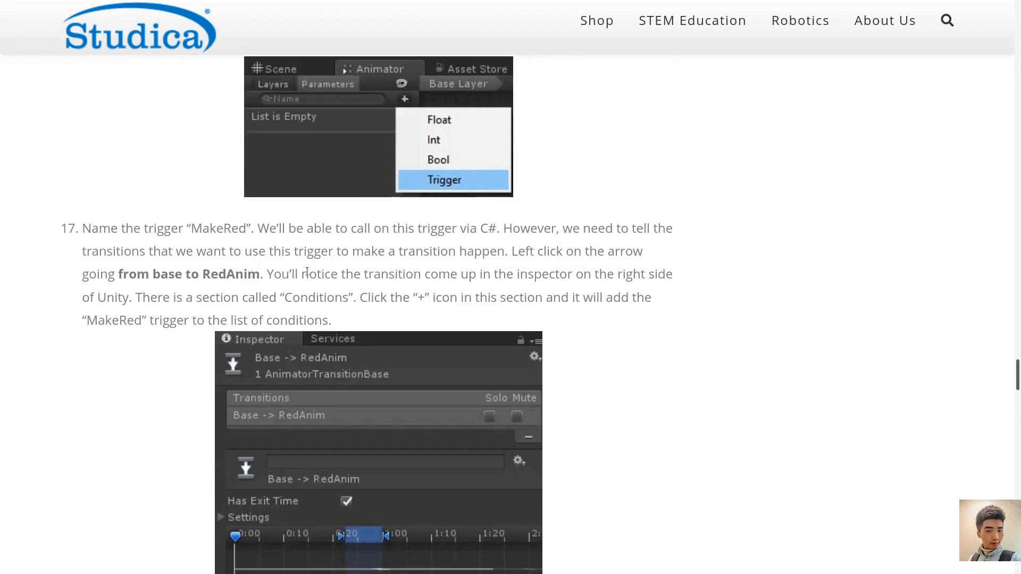
- Read step 17 of the tutorial on adding the trigger to a transition's conditions, and return to Unity
scroll(308, 271, "down", 1)
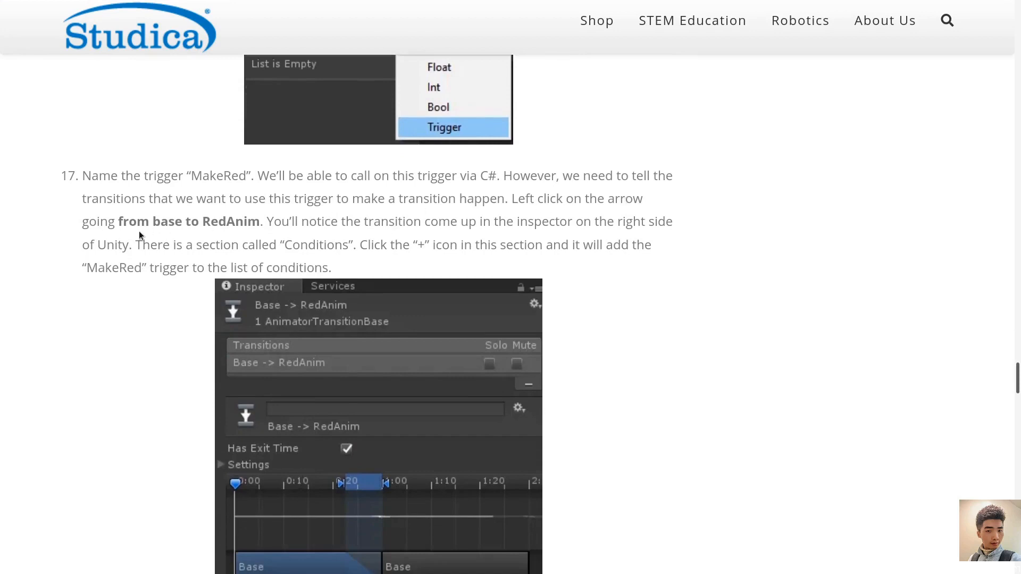
scroll(139, 231, "down", 1)
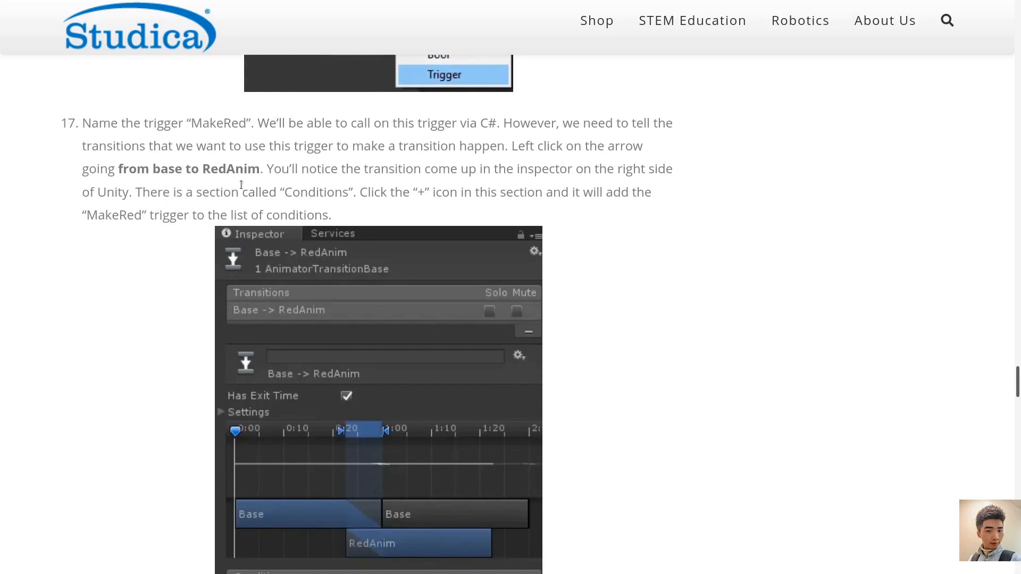
scroll(321, 280, "up", 1)
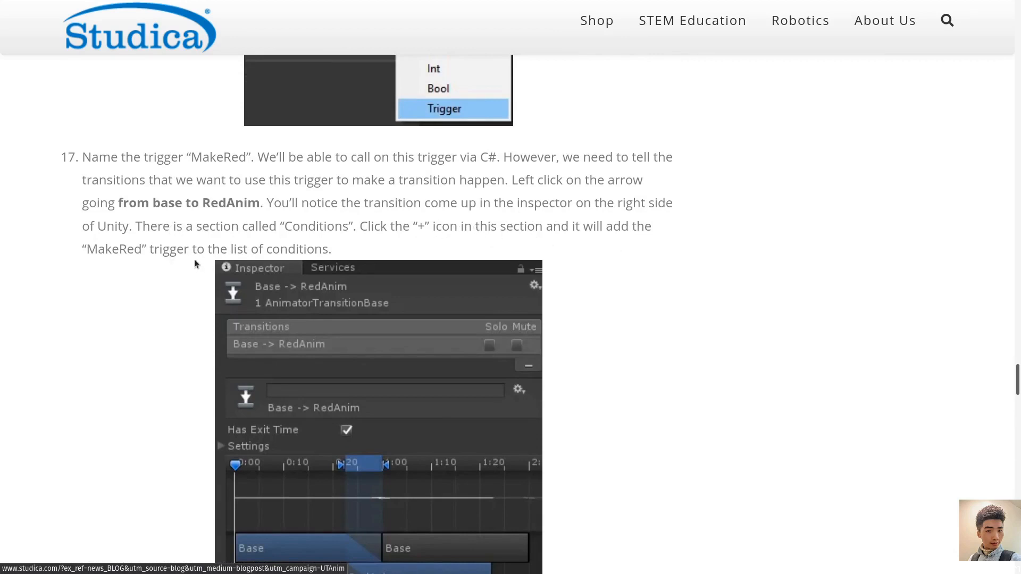
key("alt+Tab")
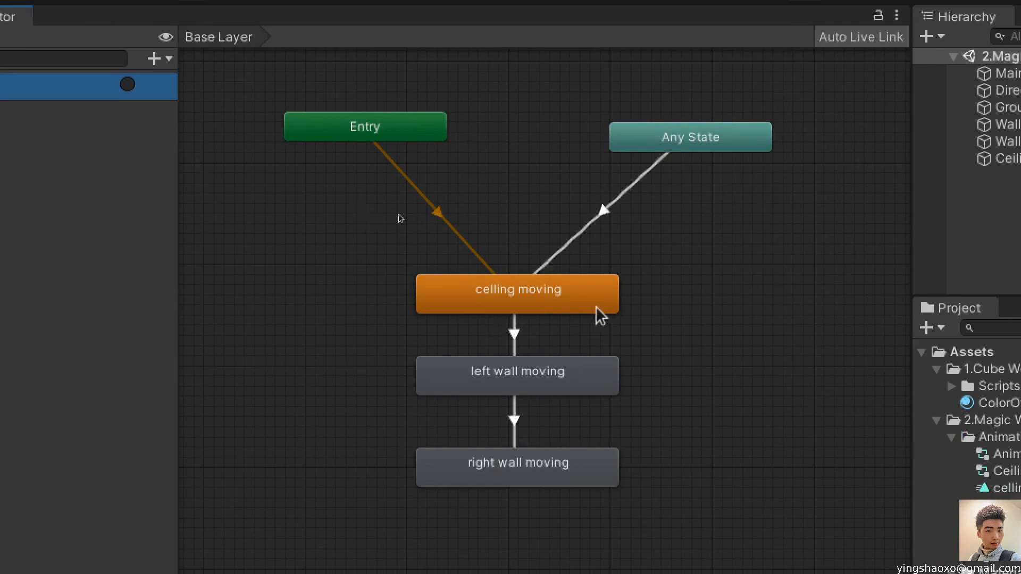
- Select the transition from celling moving to left wall moving and switch on the move trigger parameter
left_click(514, 336)
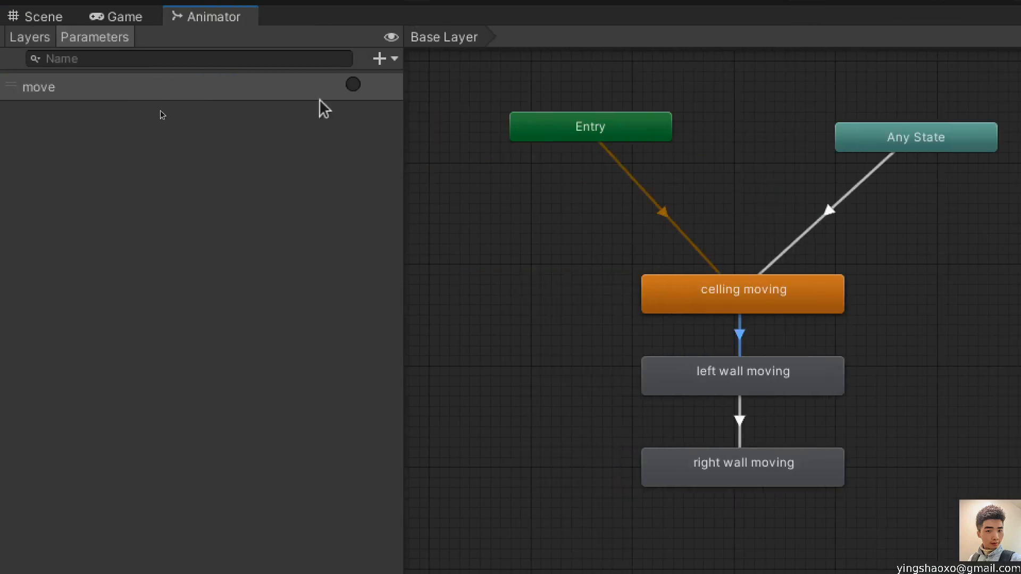
left_click(126, 86)
left_click(126, 85)
left_click(126, 86)
left_click(288, 89)
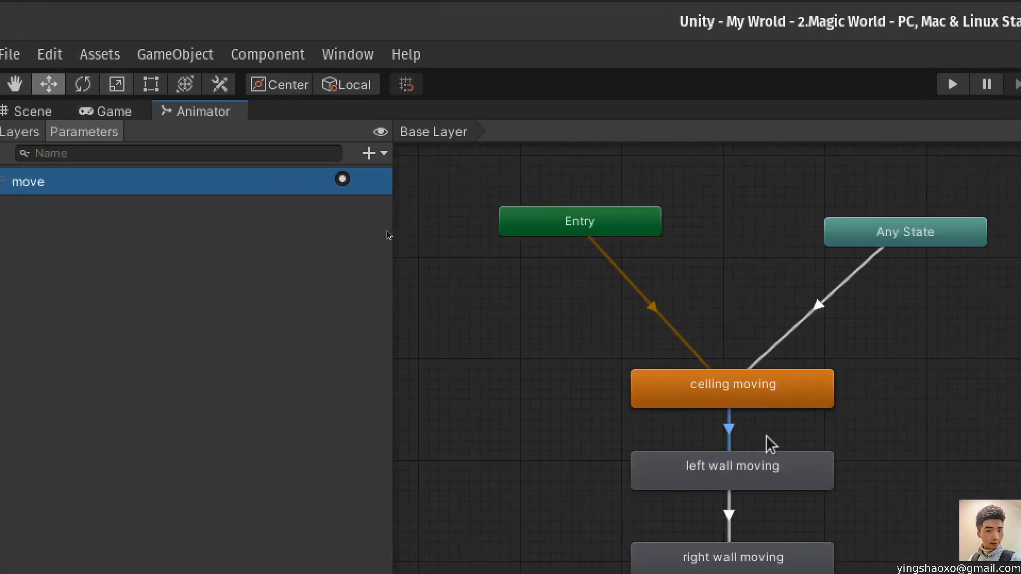
- Add move as a condition of the celling moving to left wall moving transition and adjust its start and end on the timeline
left_click(731, 434)
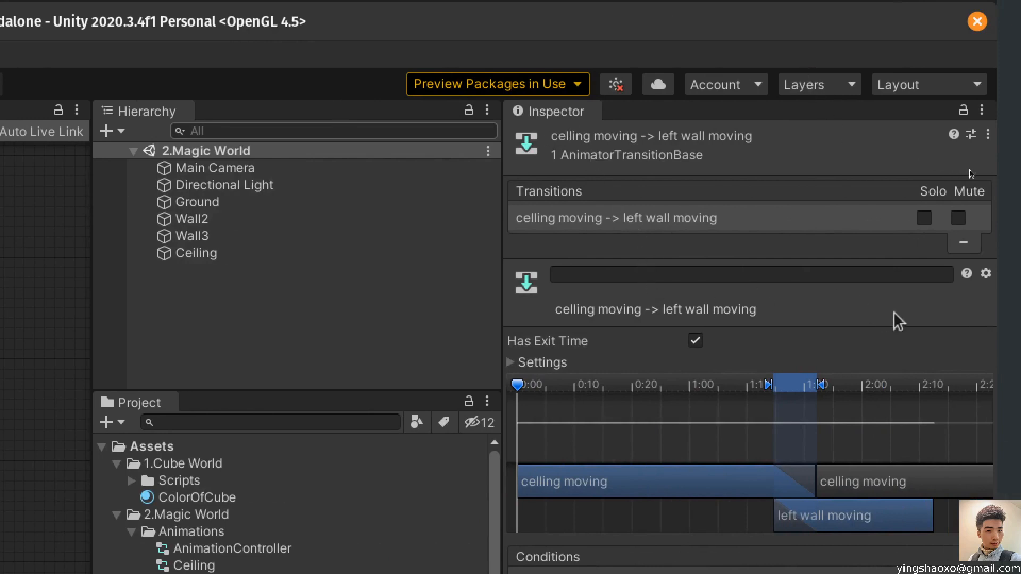
left_click(896, 274)
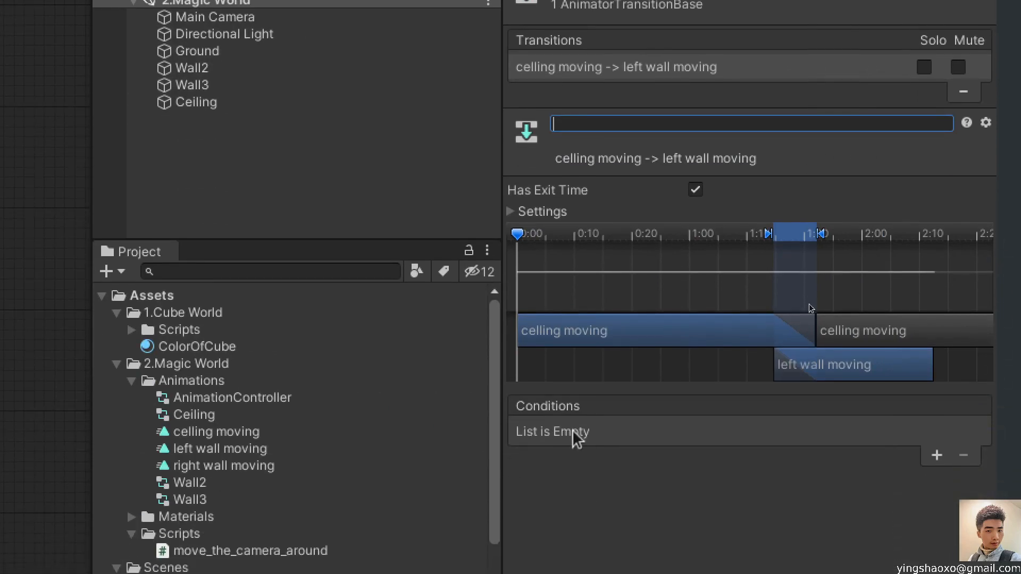
left_click(937, 455)
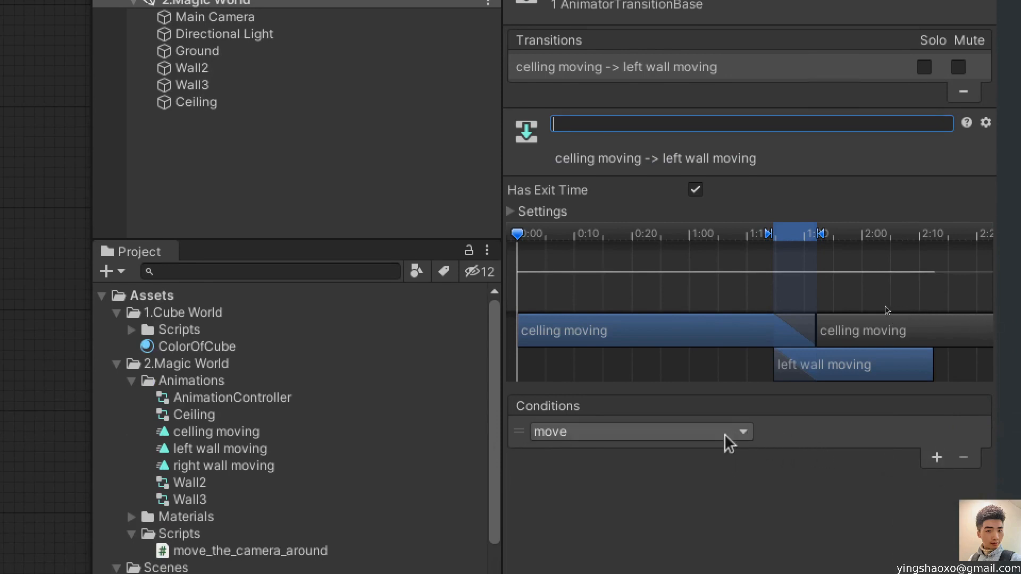
left_click(739, 430)
left_click(850, 512)
left_click_drag(769, 235, 708, 242)
left_click_drag(825, 235, 764, 247)
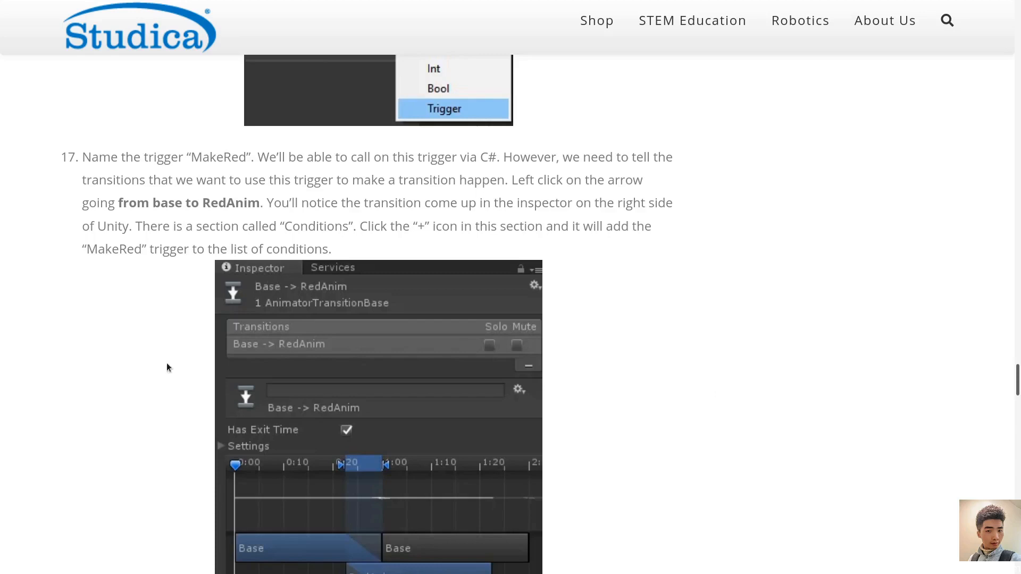
- Read steps 18 to 21 of the tutorial in Firefox on attaching the controller, turning off looping and scripting the trigger, and return to Unity
scroll(40, 378, "down", 9)
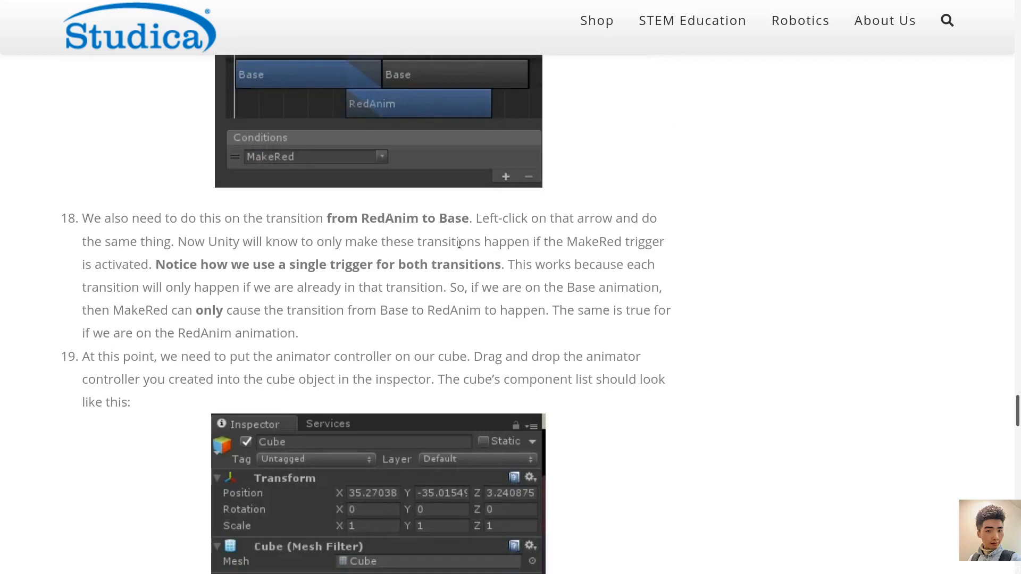
scroll(527, 250, "down", 2)
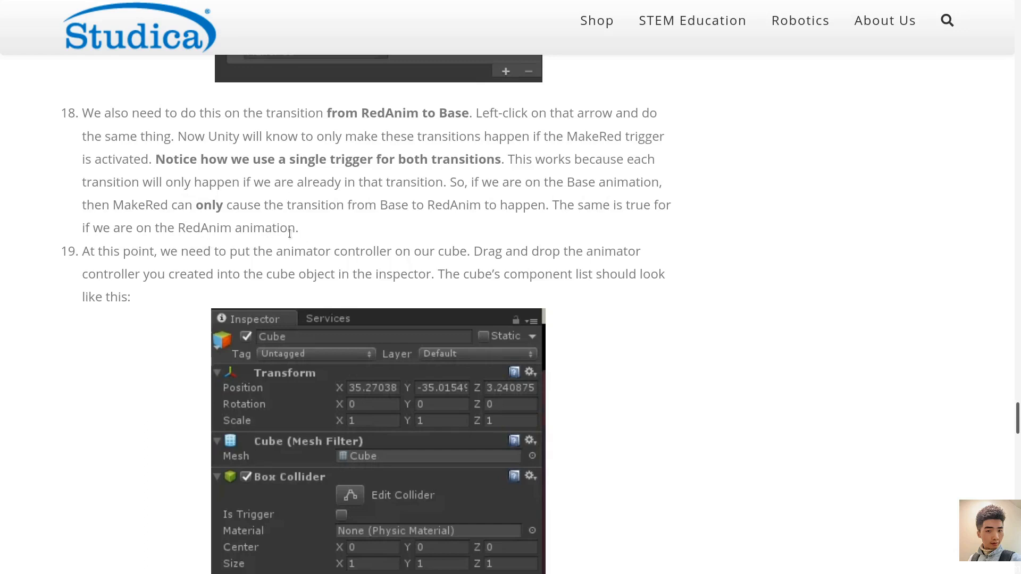
scroll(248, 234, "down", 2)
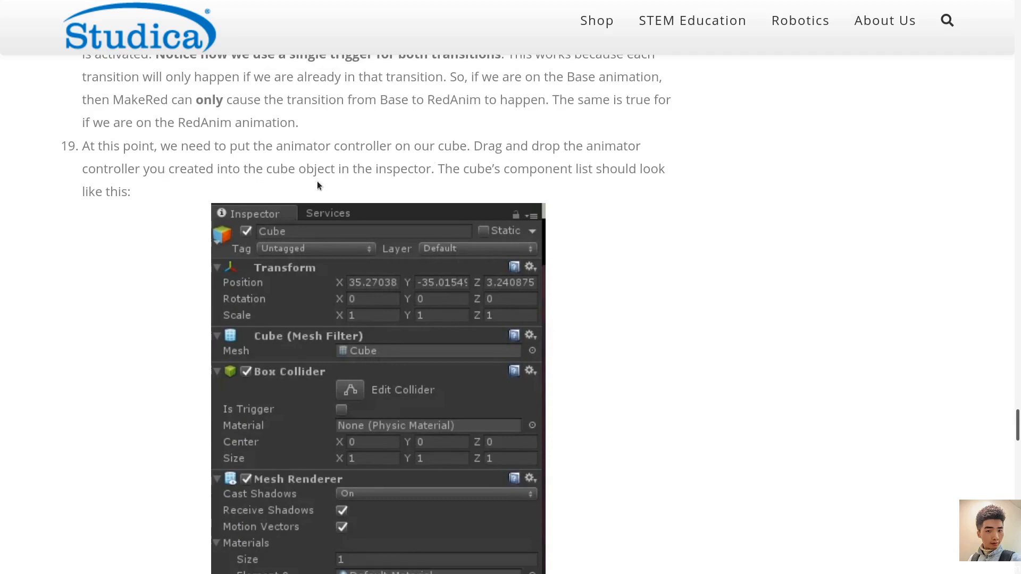
scroll(296, 282, "down", 5)
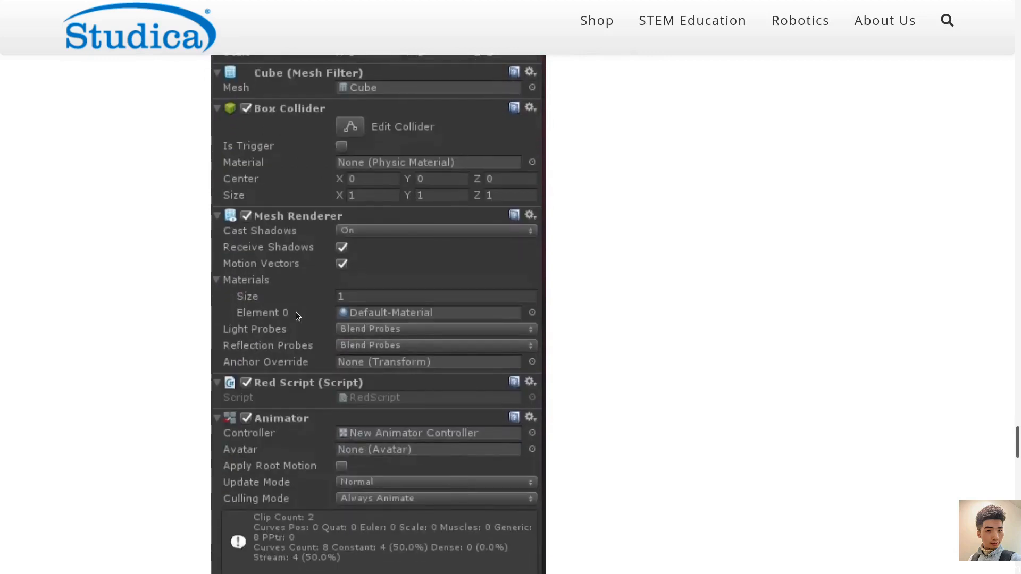
scroll(247, 312, "down", 2)
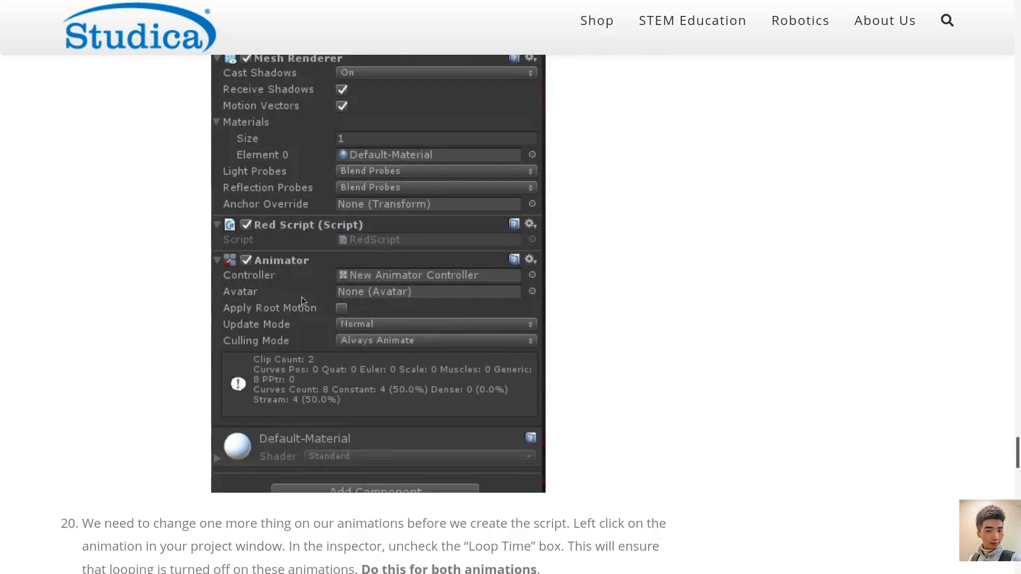
scroll(288, 291, "down", 4)
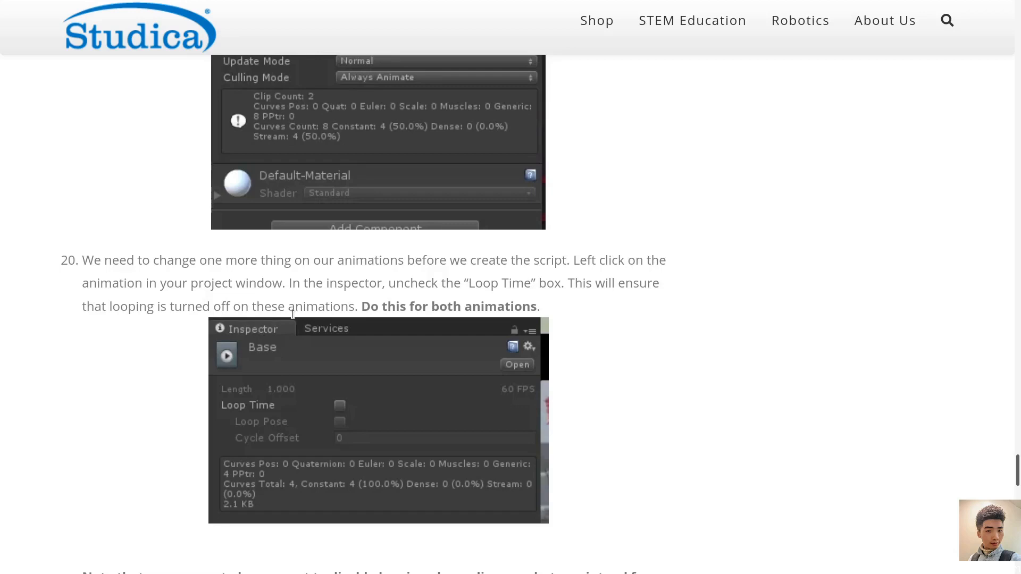
scroll(560, 324, "down", 7)
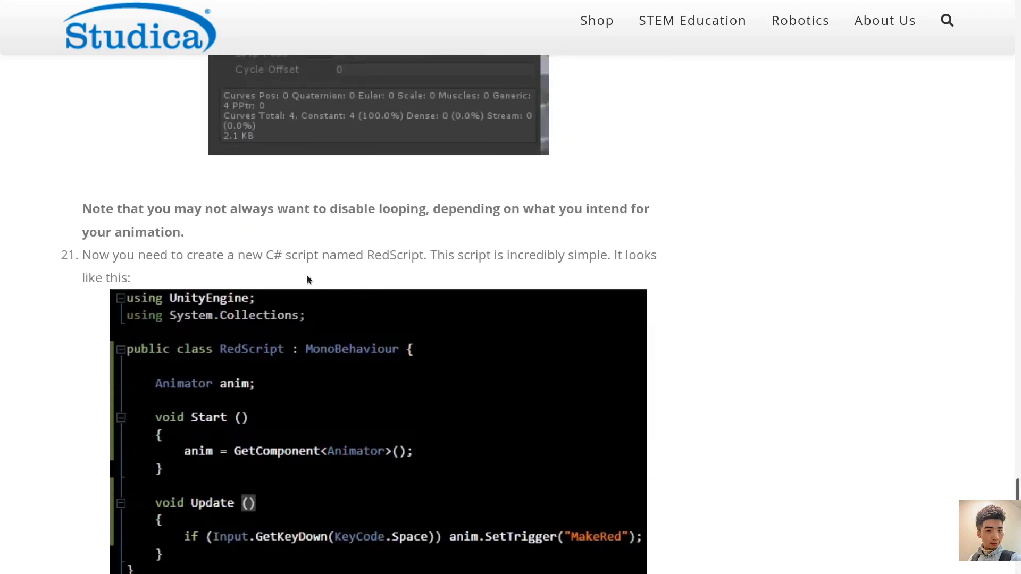
scroll(301, 276, "down", 1)
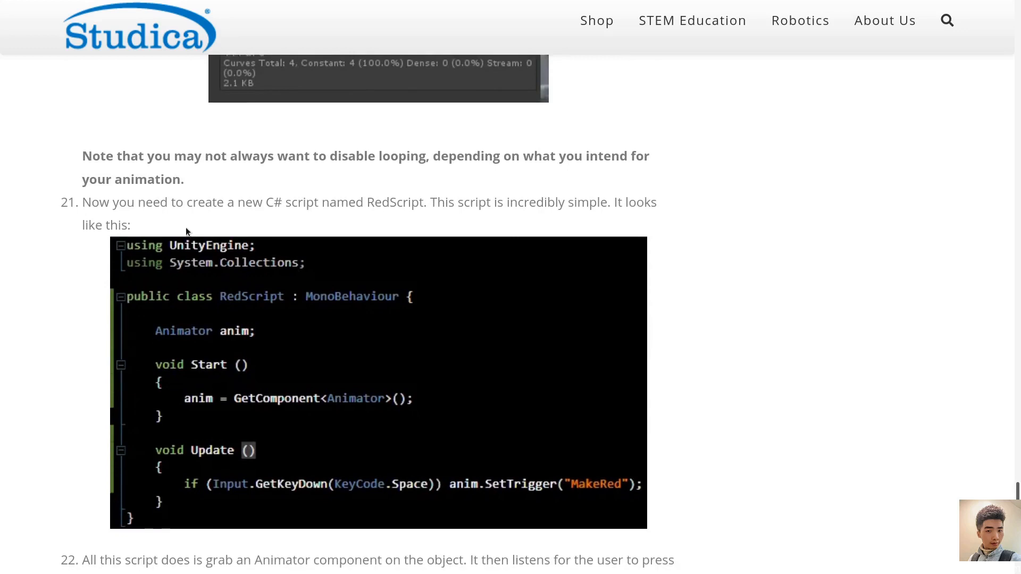
key("alt+Tab")
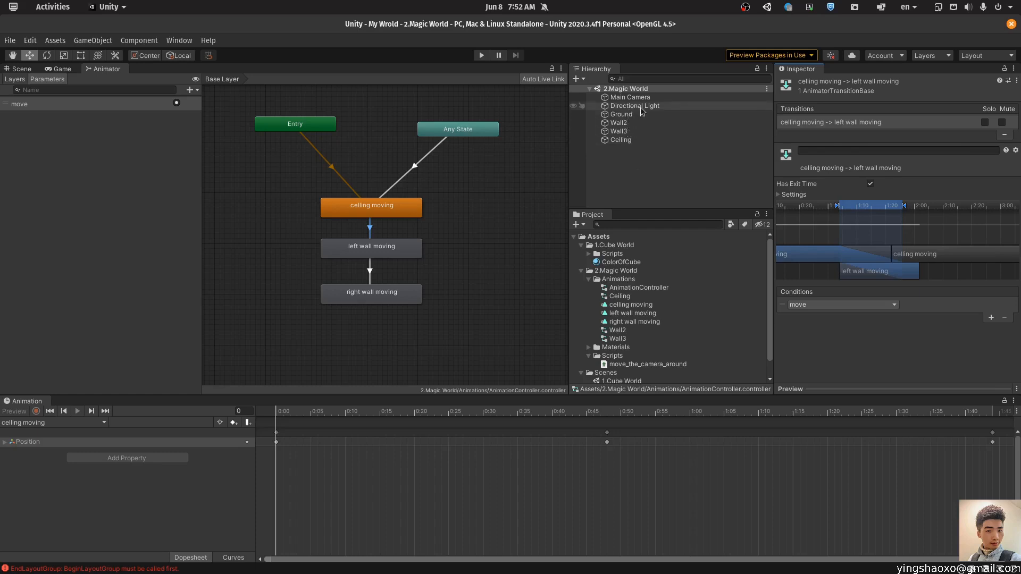
- Assign AnimationController as the controller of the Ceiling object's Animator component
left_click(630, 143)
scroll(844, 342, "down", 3)
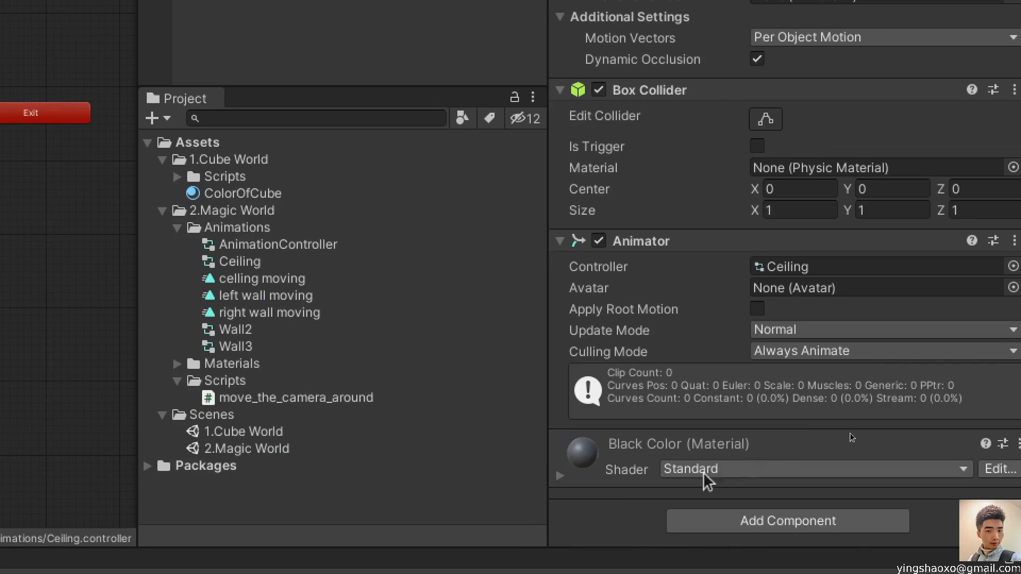
left_click_drag(280, 244, 645, 518)
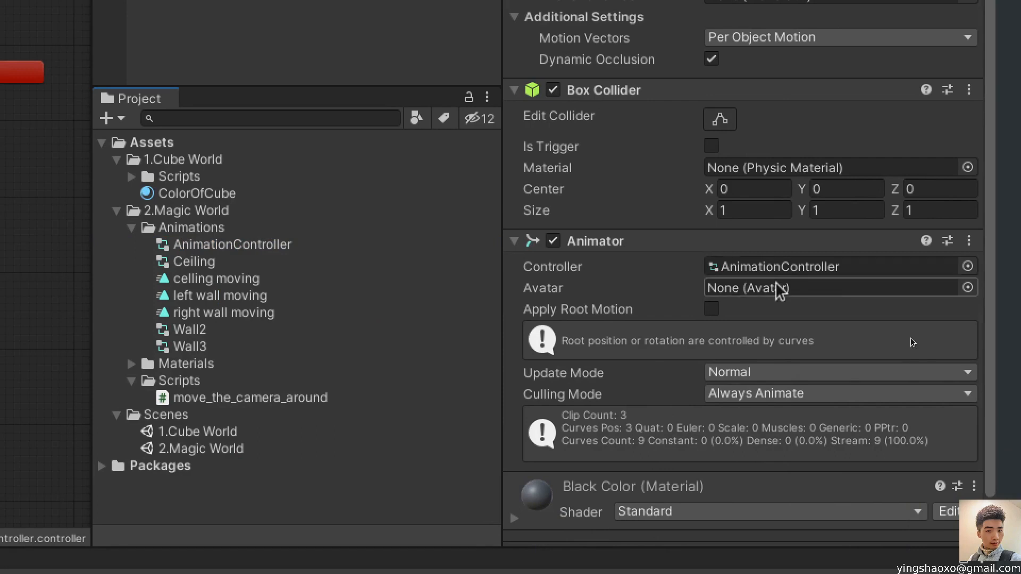
- Study the RedScript code in step 21 of the tutorial in Firefox and the explanation below it, and return to Unity
key("alt+Tab")
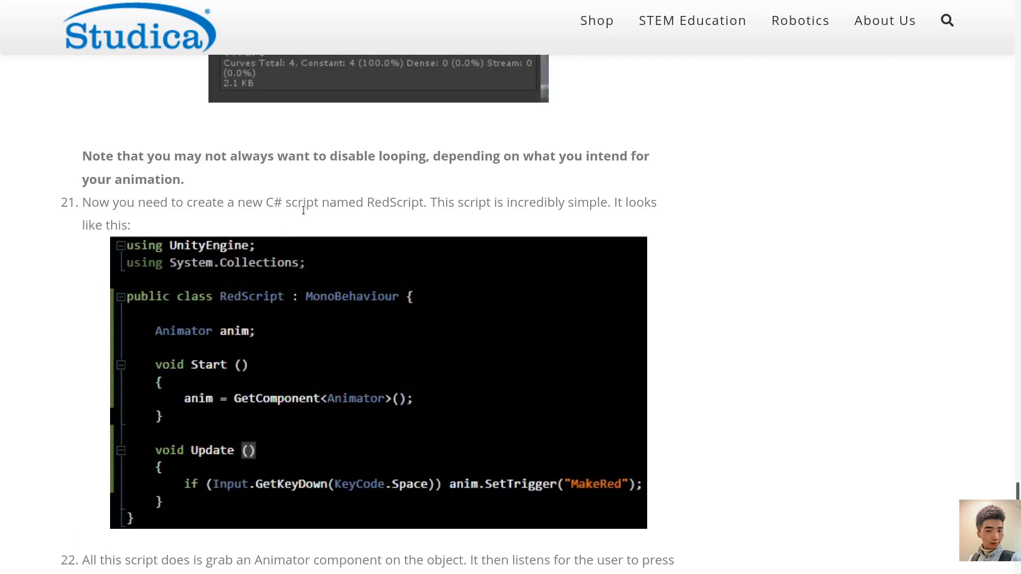
scroll(414, 186, "down", 2)
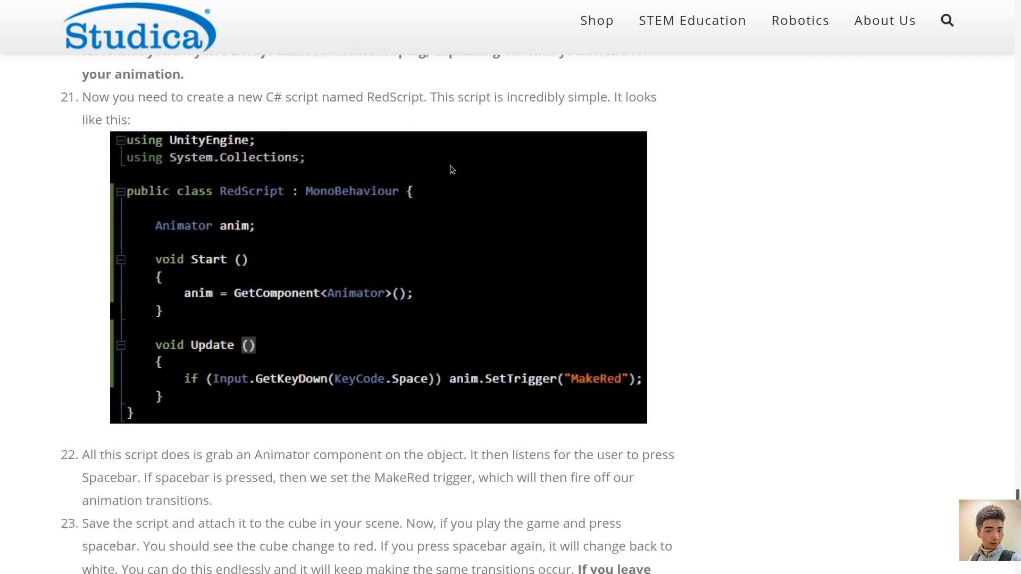
scroll(505, 133, "up", 1)
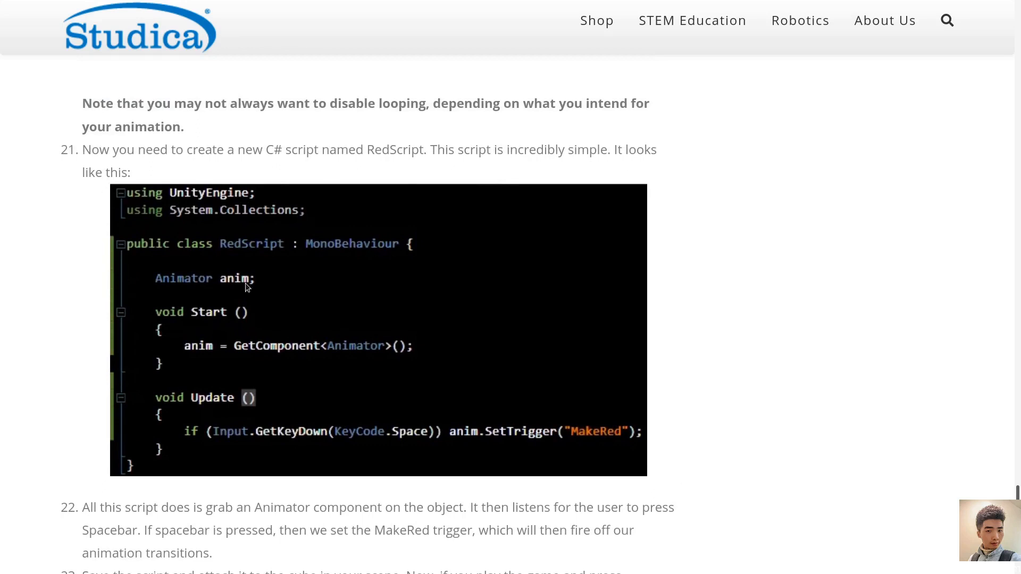
scroll(246, 315, "down", 2)
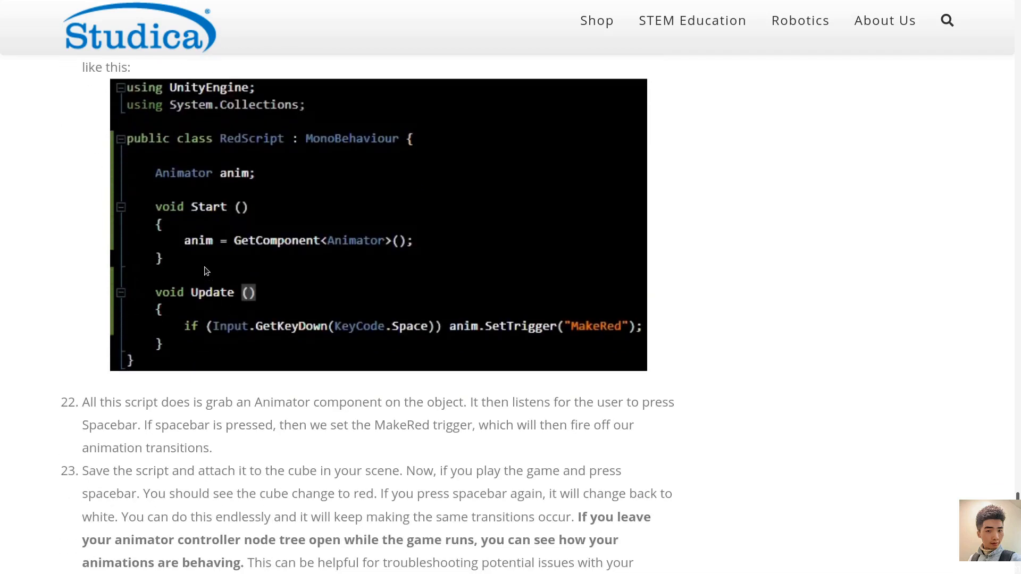
scroll(206, 271, "up", 1)
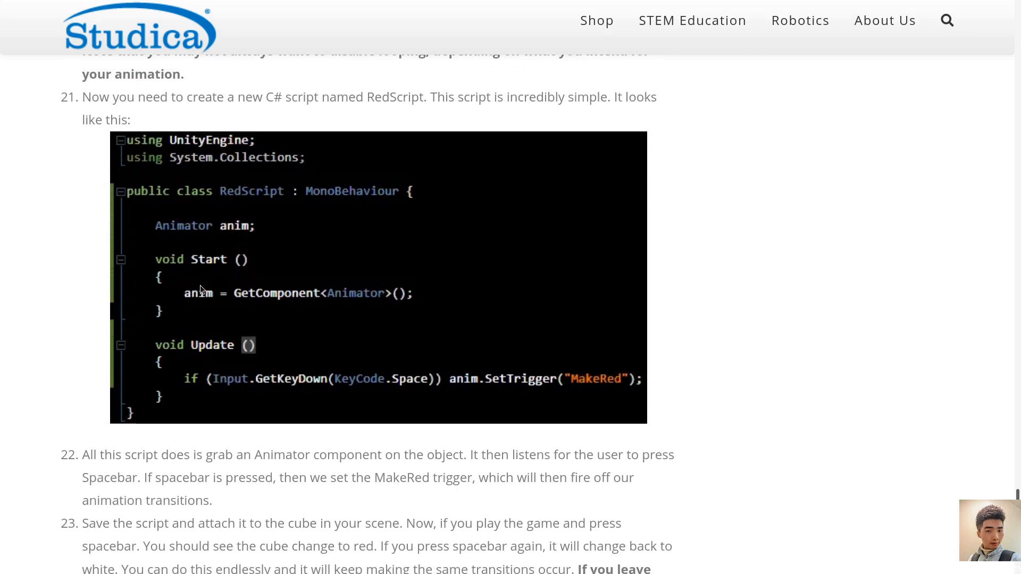
scroll(266, 314, "down", 1)
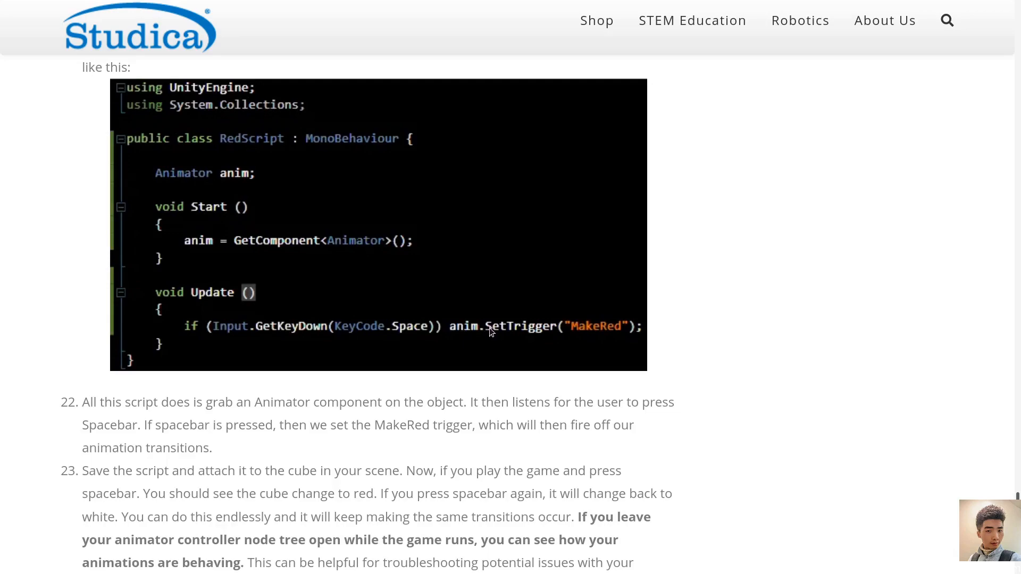
key("alt+Tab")
scroll(828, 424, "down", 1)
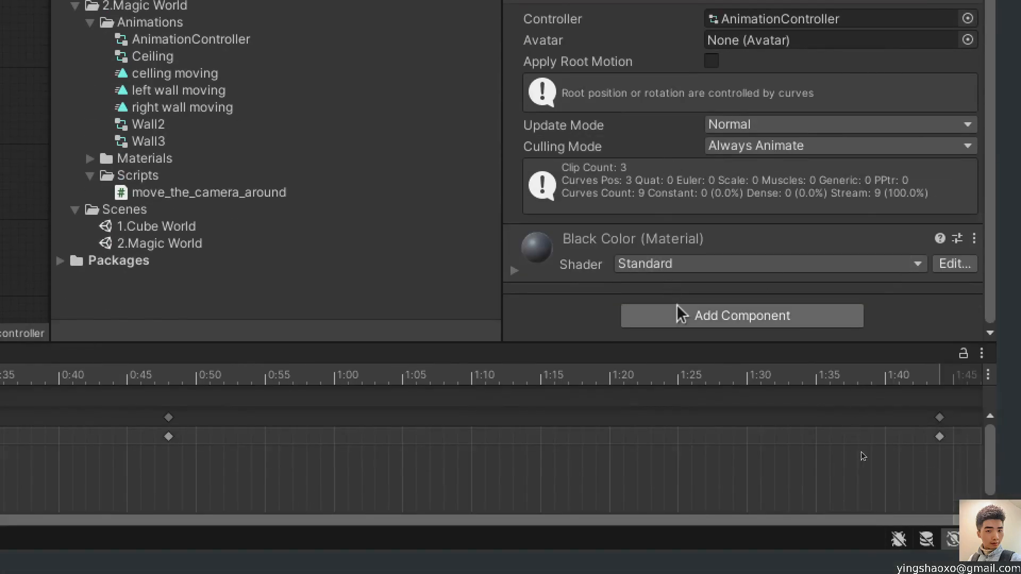
left_click(677, 314)
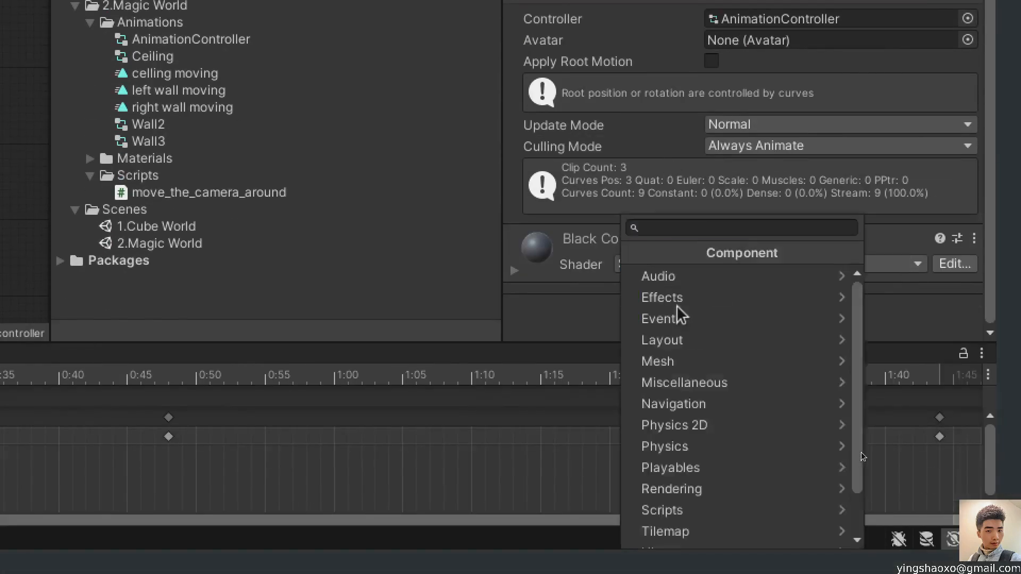
type("box")
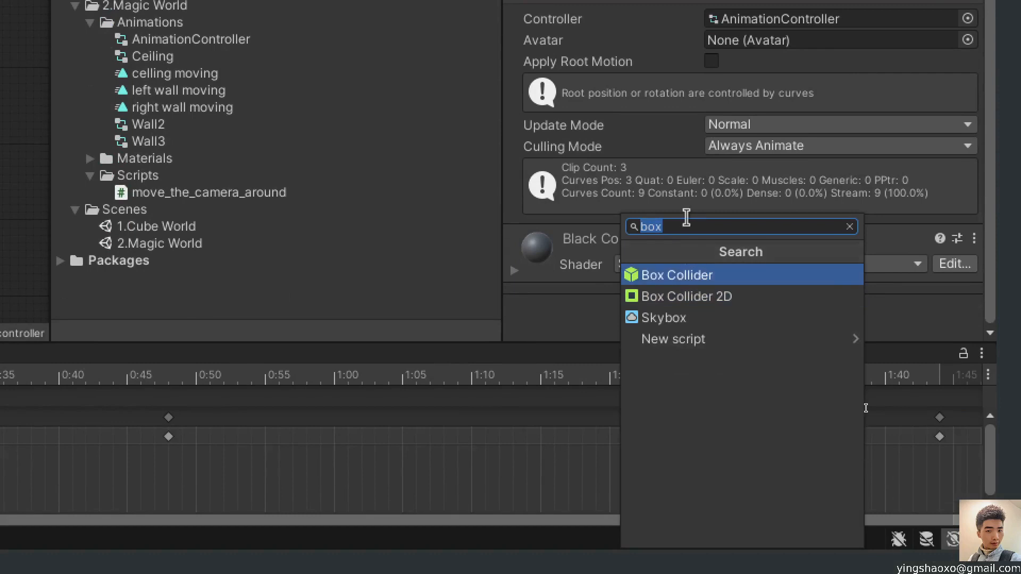
key("BackSpace")
type("sc")
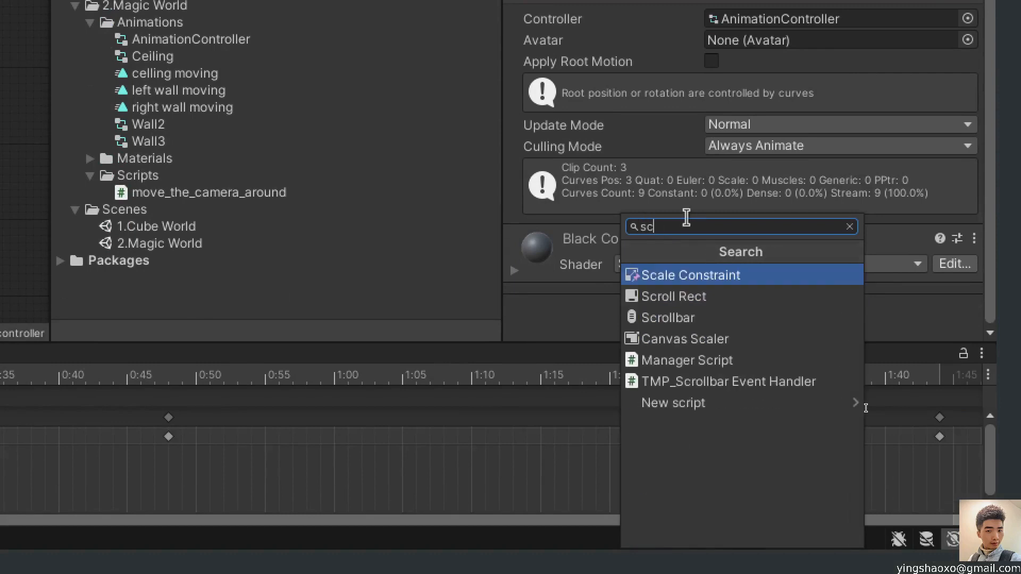
key("BackSpace")
key("BackSpace")
left_click(307, 130)
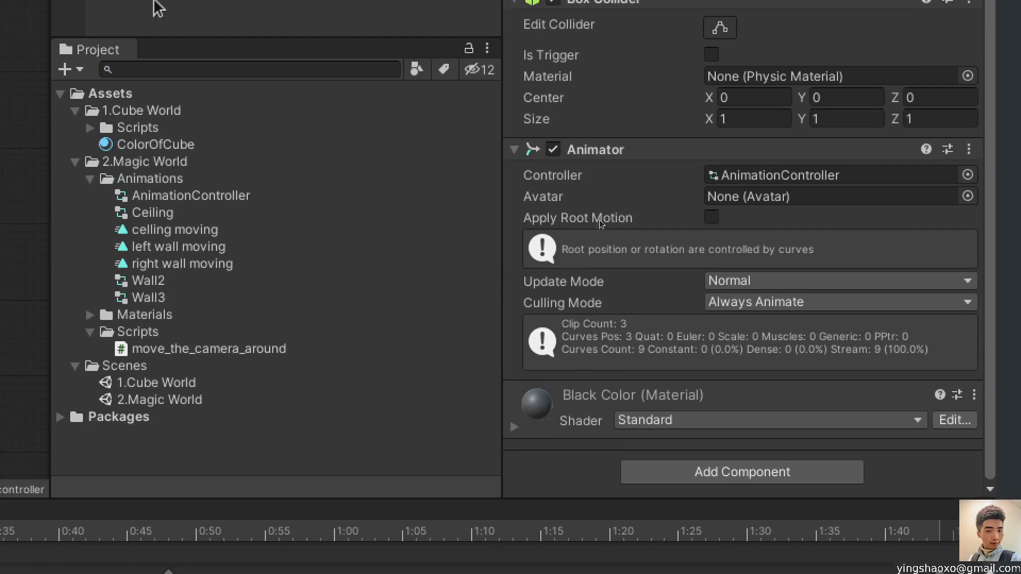
- Create a C# script named move_the_ceiling in the Scripts folder of 2.Magic World and open it in Visual Studio Code
right_click(154, 244)
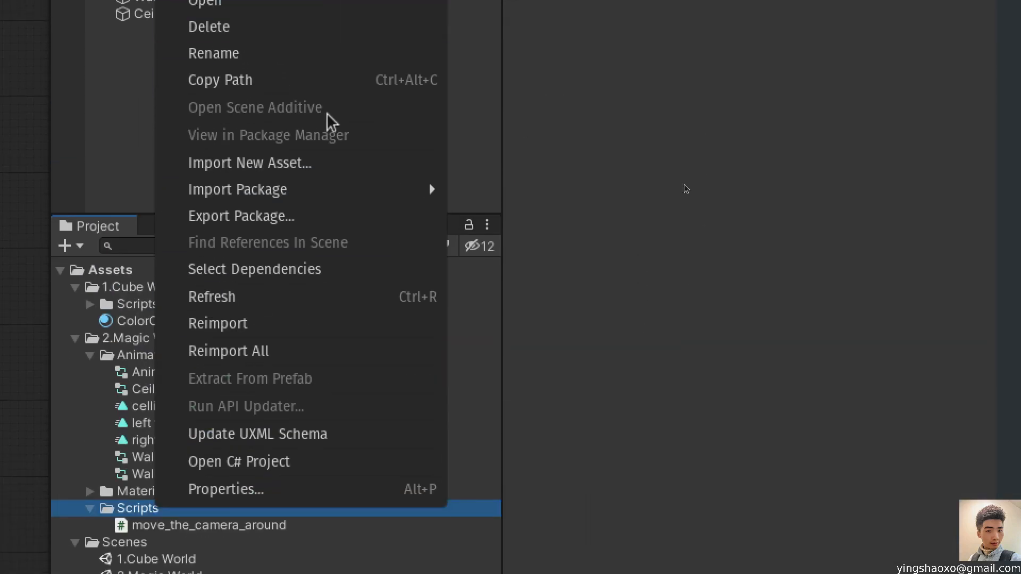
mouse_move(314, 9)
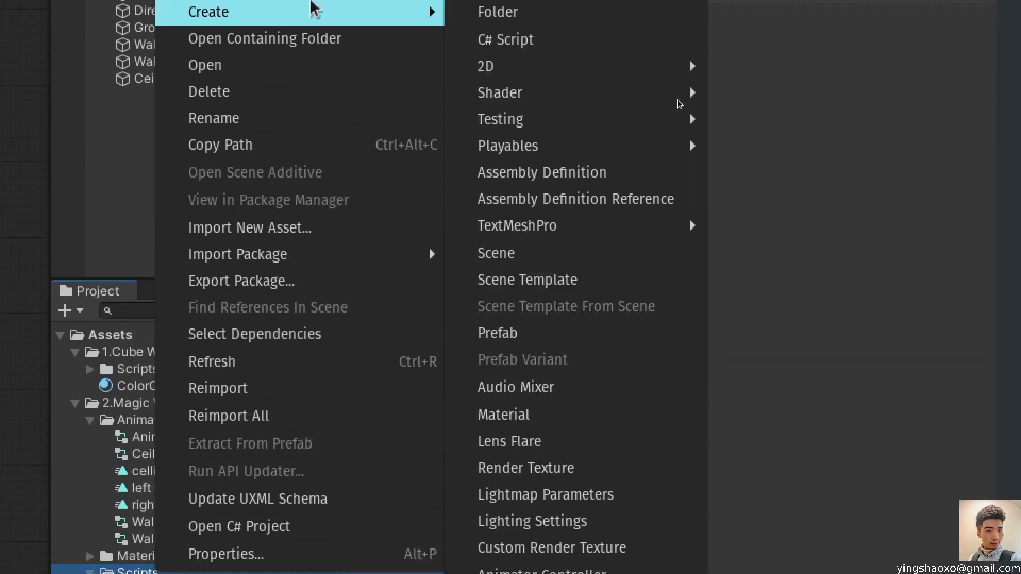
left_click(540, 41)
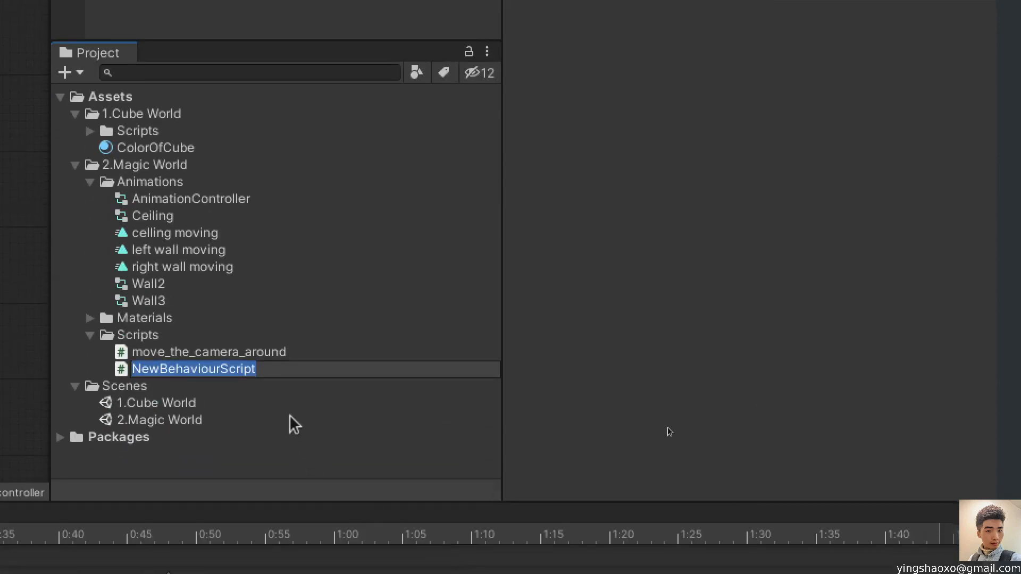
key("BackSpace")
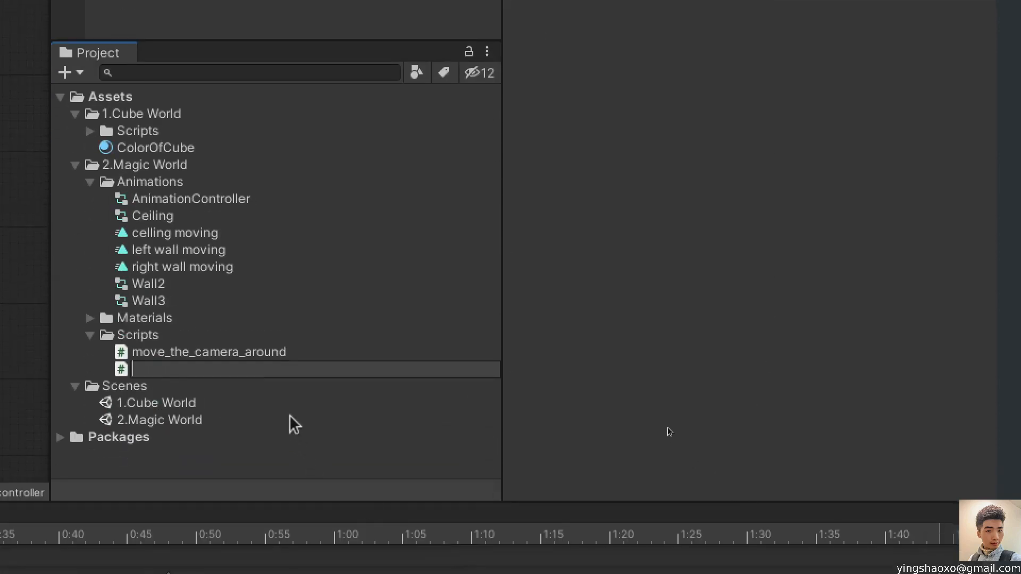
type("move_the_ceiling")
key("Return")
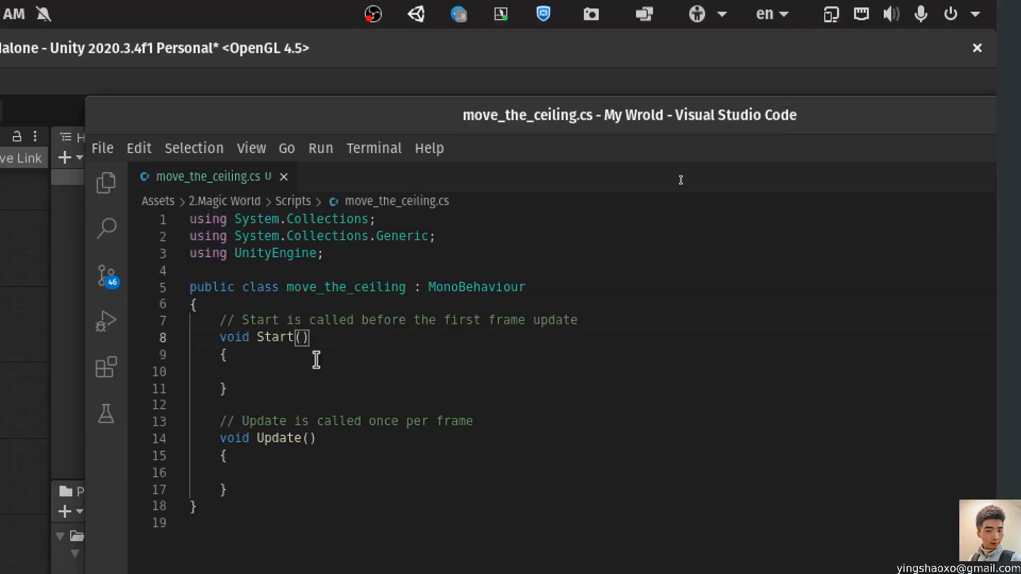
- Declare an Animator field named anim at the start of the move_the_ceiling class body
scroll(316, 359, "down", 1)
left_click(303, 321)
left_click(316, 317)
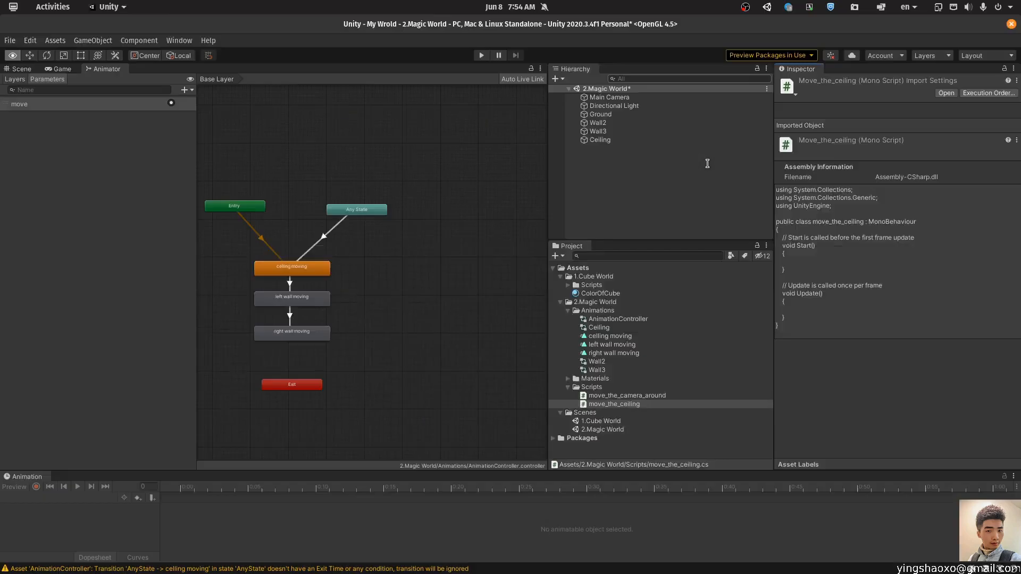
type("A")
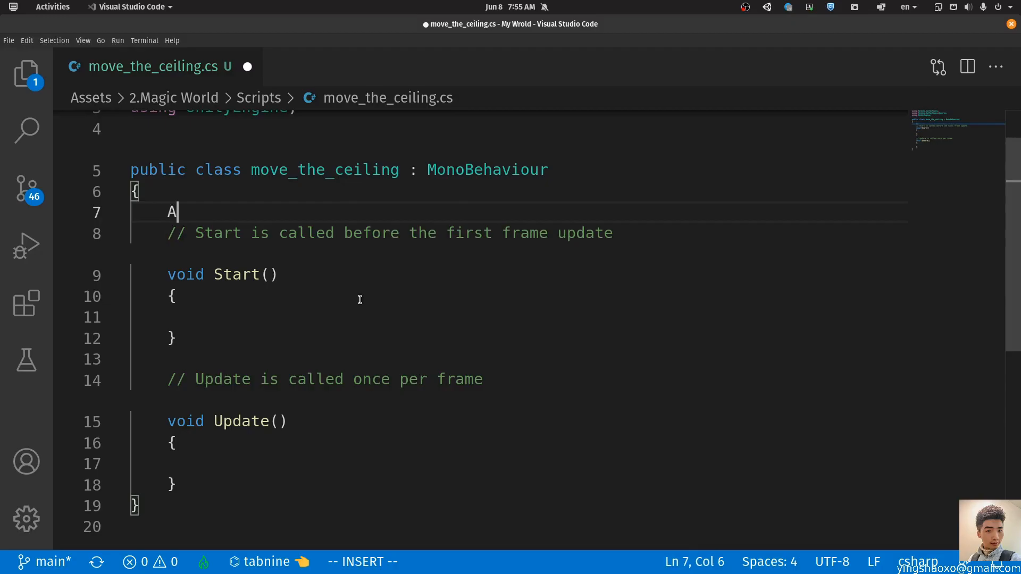
type("nimat")
key("Tab")
type("anim;")
key("Escape")
- Assign anim = GetComponent<Animator>(); inside the Start() method
key("j")
key("j")
key("j")
key("j")
type("Aani")
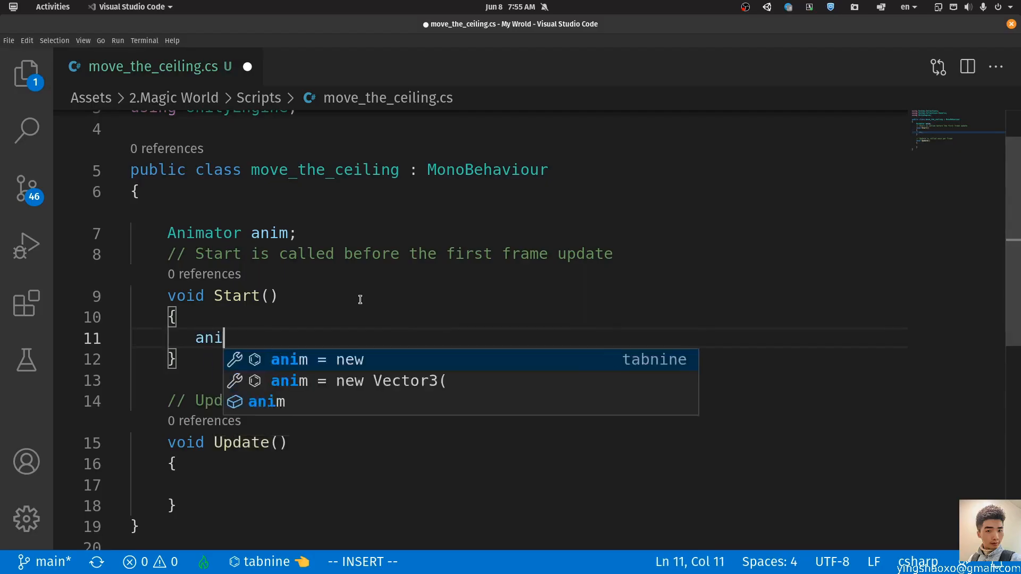
type("m =")
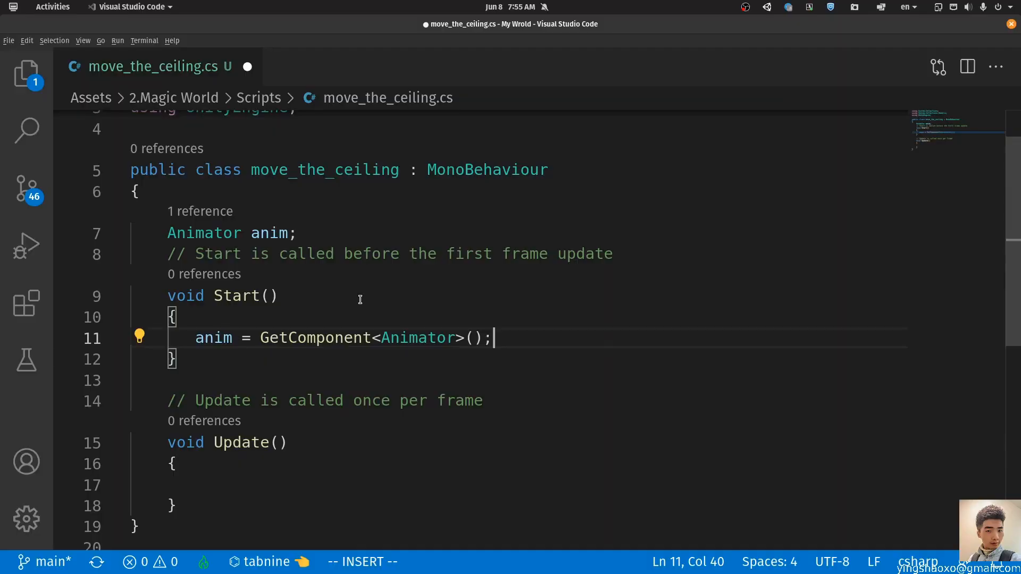
- Add an if block to the Update() method that checks Input.GetKeyDown(KeyCode.Space)
key("Escape")
key("j")
key("j")
key("j")
key("j")
key("j")
key("j")
scroll(380, 292, "down", 2)
type("Aif (")
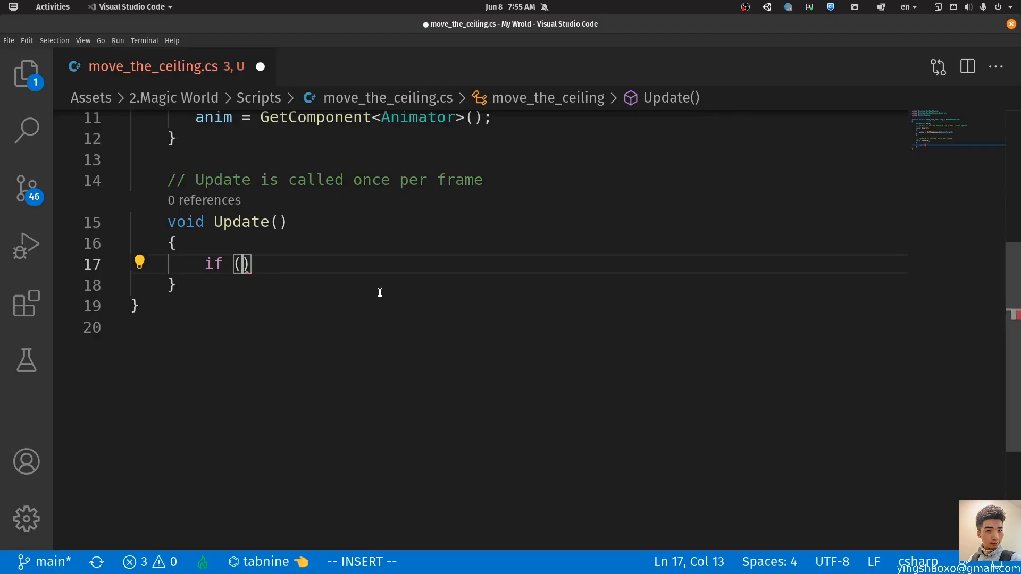
type("Input.")
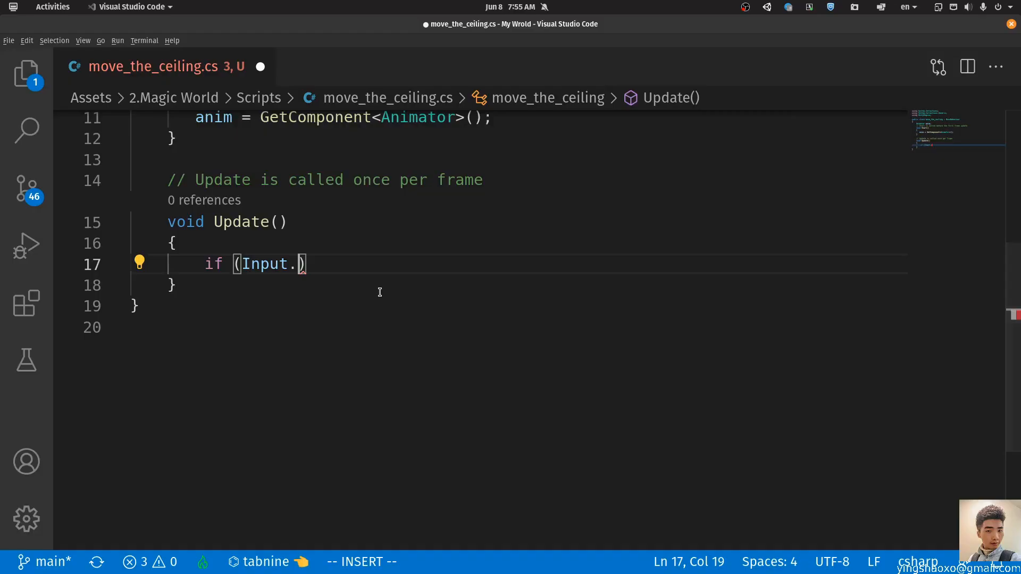
type("Get")
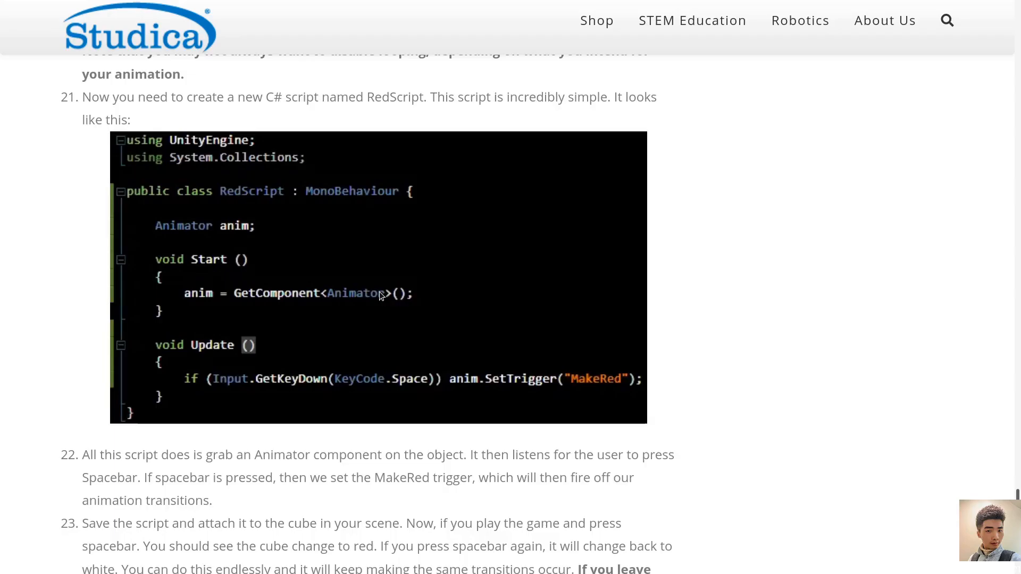
type("Key")
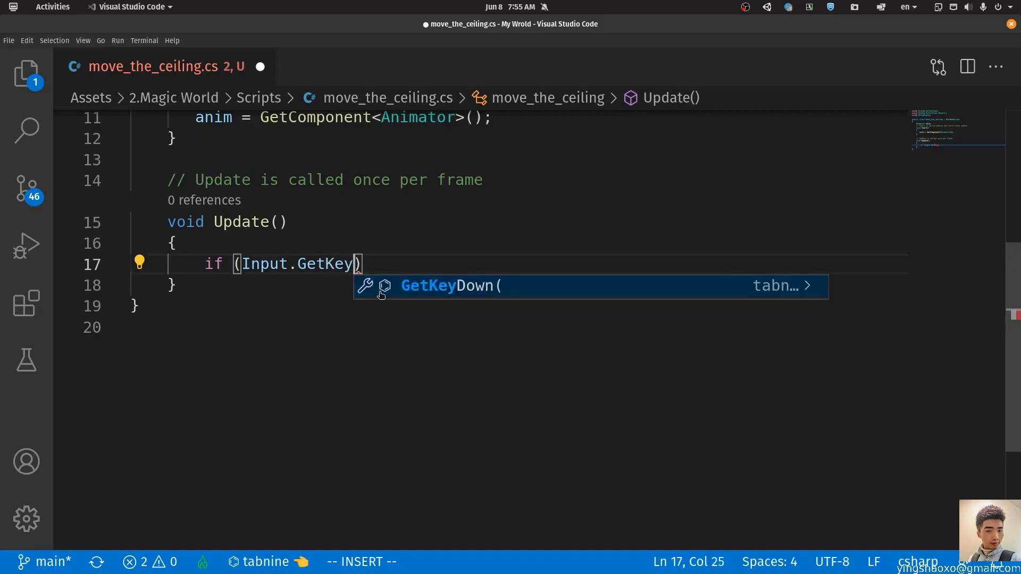
key("Tab")
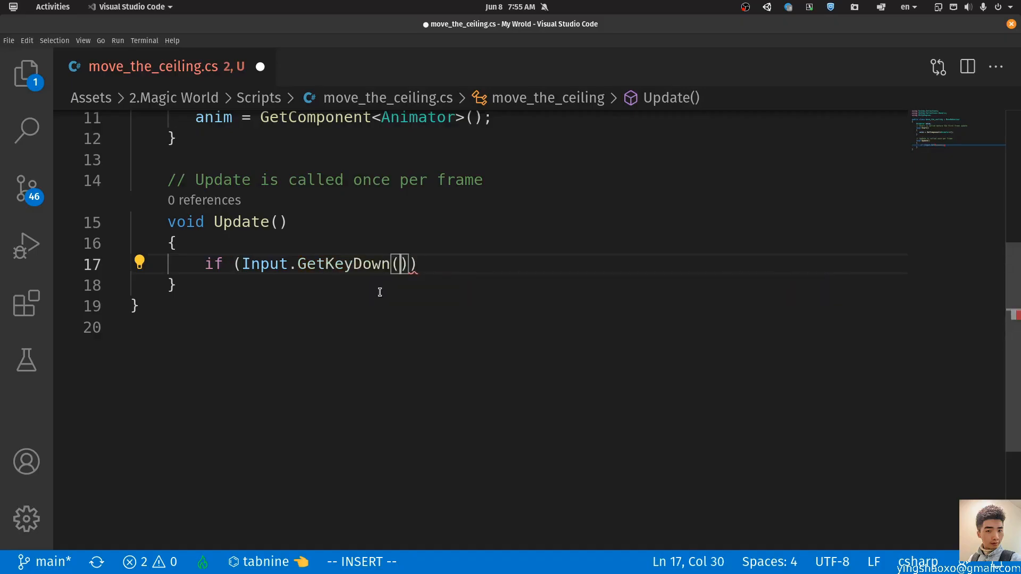
type("KeyCode.")
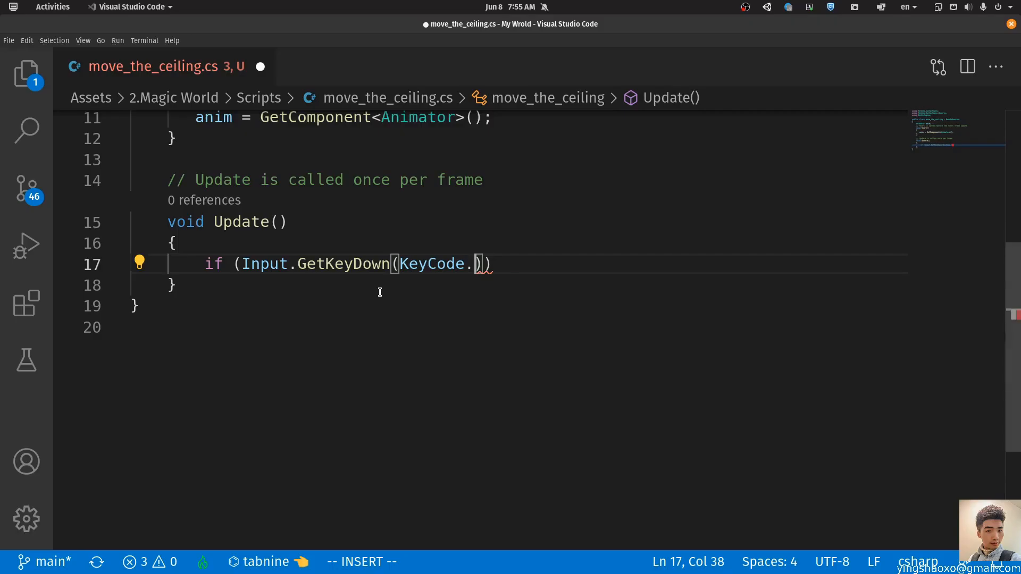
type("Spa")
key("Tab")
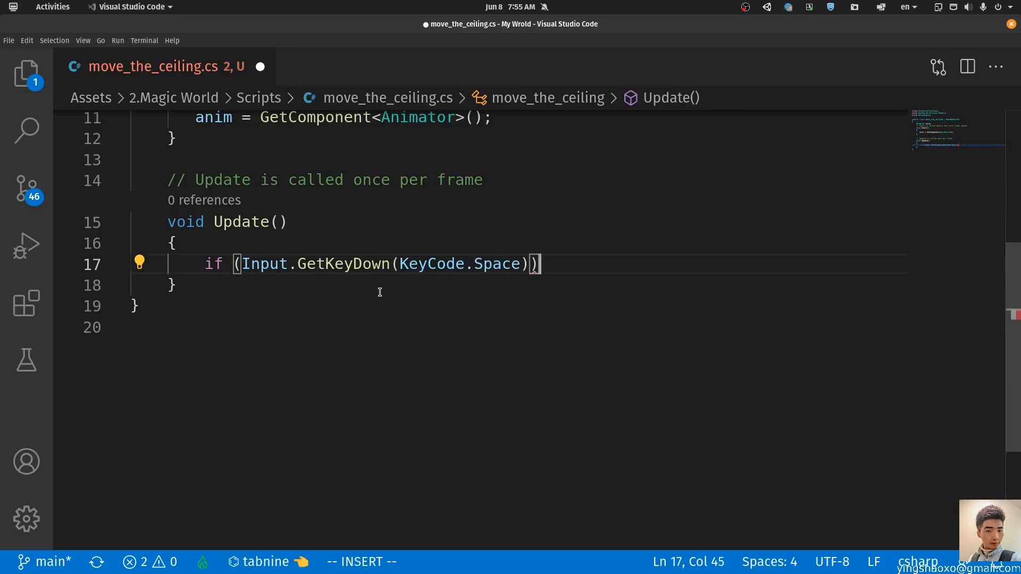
type("{")
key("Return")
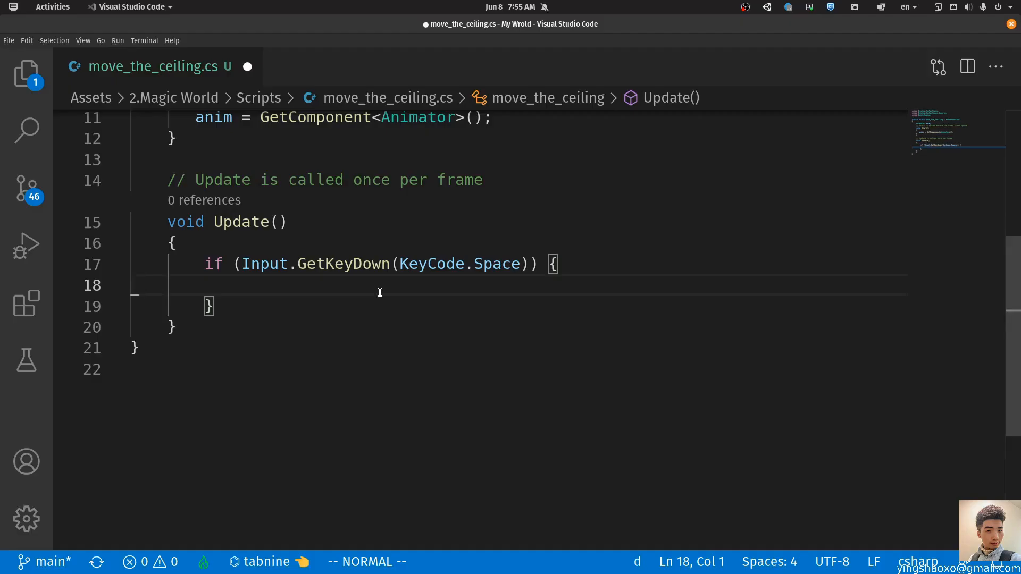
- Call anim.SetTrigger("move"); inside the Space key if block, save the script and return to Unity
key("d")
key("shift+o")
type("anim = GetComponent<Animator>();")
key("Escape")
key("v")
key("b")
key("b")
key("b")
key("b")
key("b")
type("hc.s")
key("BackSpace")
type("SetTrigger")
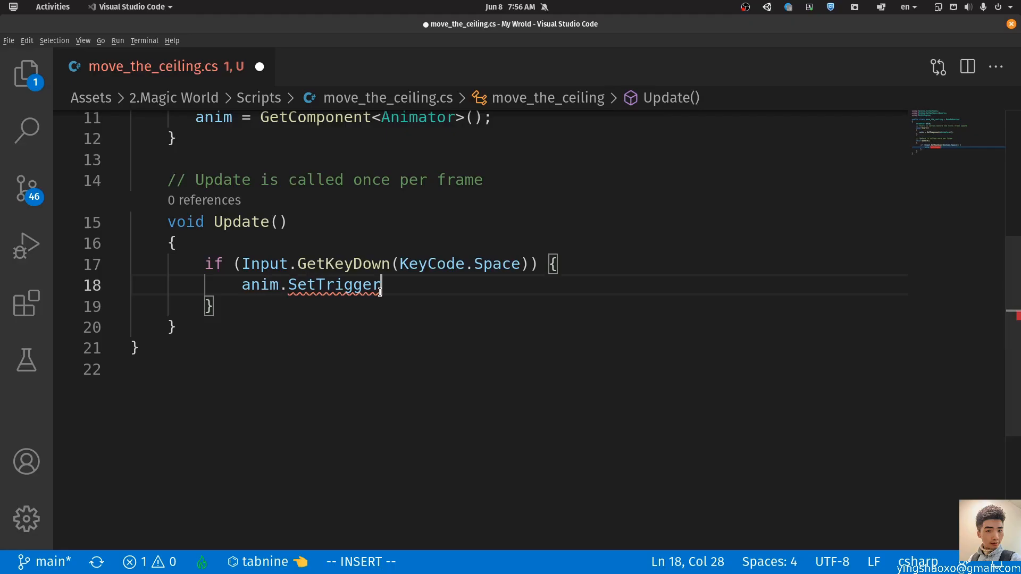
type("(\"")
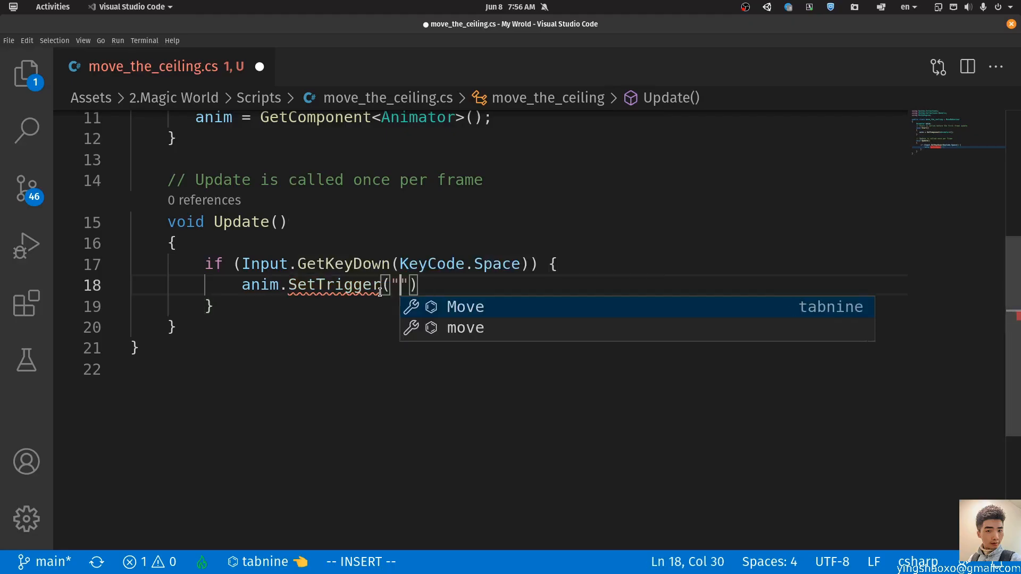
key("Escape")
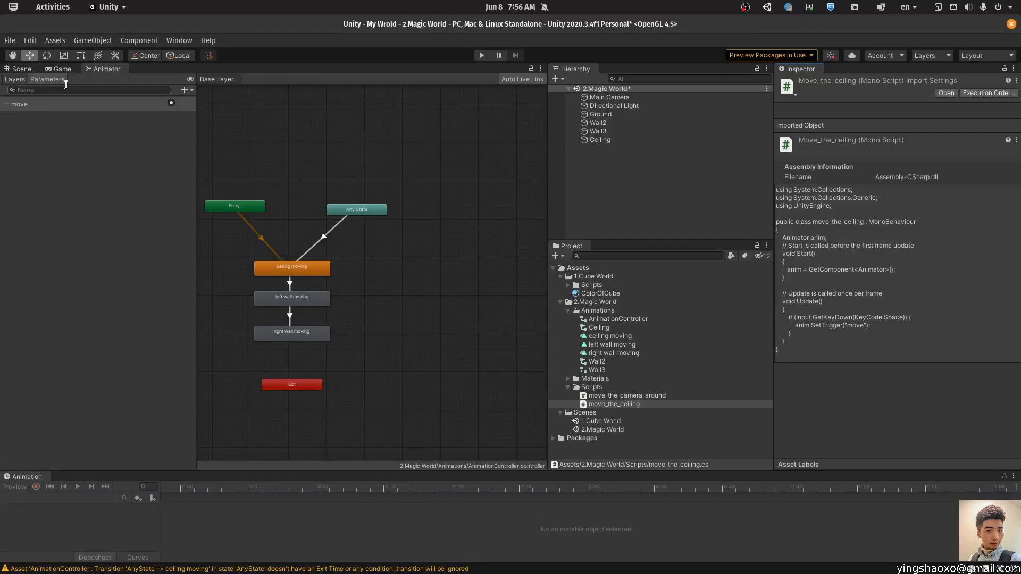
- Play-test the scene briefly, stop it, return to the Scene view and save the scene
left_click(478, 57)
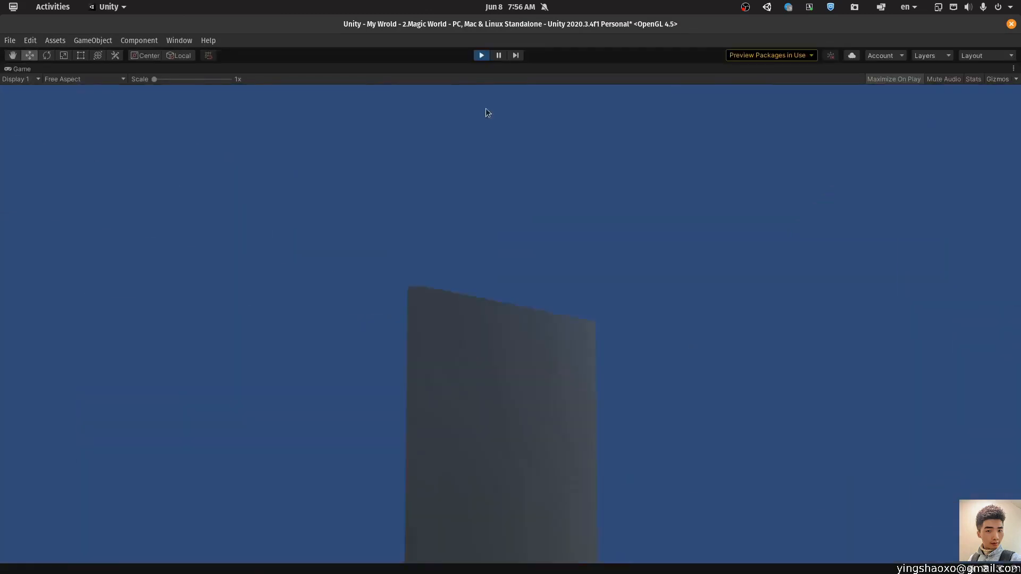
key("ctrl+p")
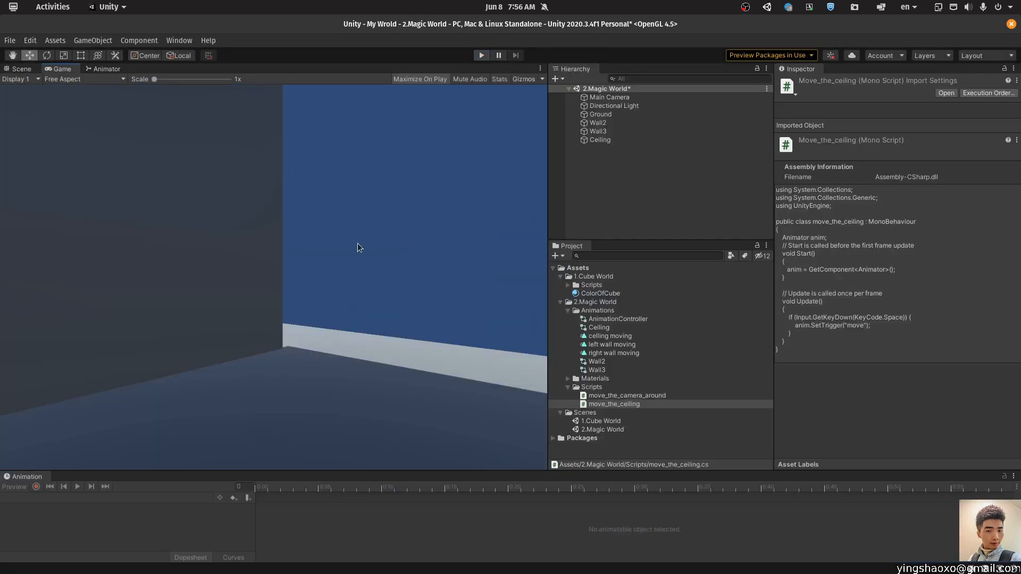
left_click(19, 69)
key("ctrl+s")
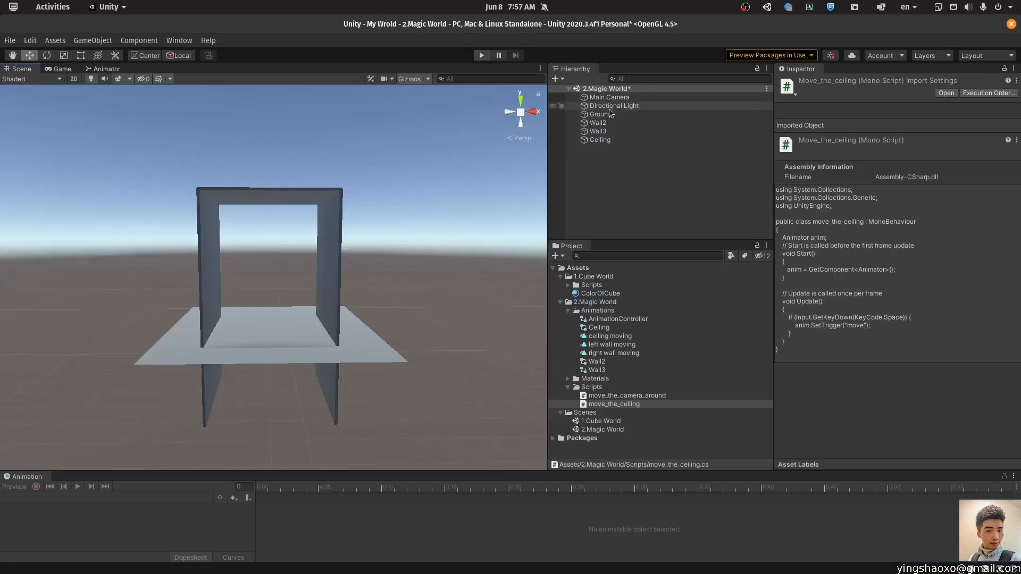
- Move and rotate the Main Camera to about position -9.14, 87.6, -98.22 and rotation 20.2, -0.4, 0, facing the whole structure, and save
left_click(610, 97)
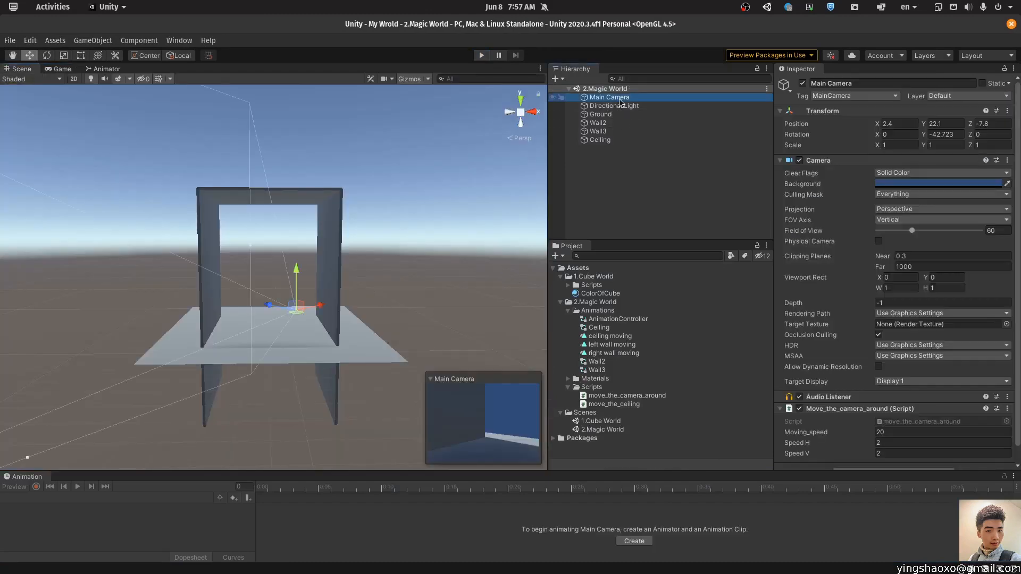
left_click_drag(277, 319, 387, 382, "alt")
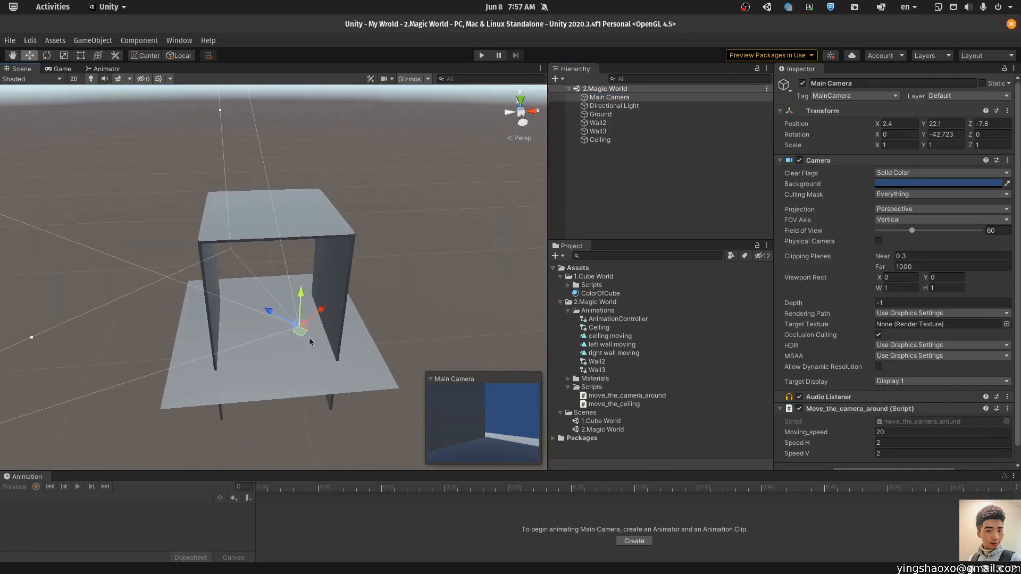
left_click_drag(285, 324, 276, 392)
left_click(452, 239)
left_click_drag(316, 432, 405, 380)
left_click(611, 98)
key("e")
key("ctrl+s")
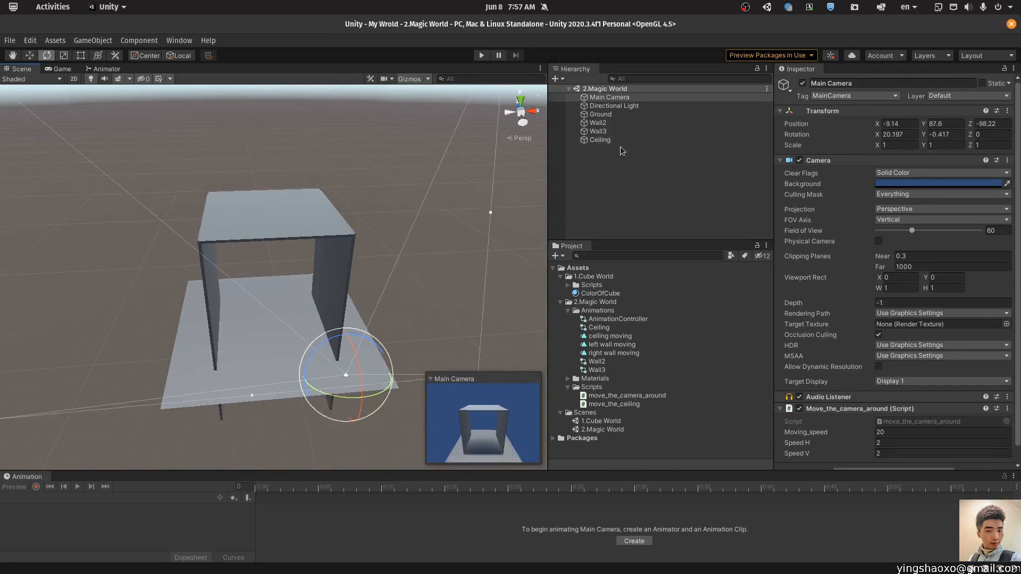
- Play-test the scene, switch back from the move_the_ceiling script to Unity, and play-test it again
left_click(481, 55)
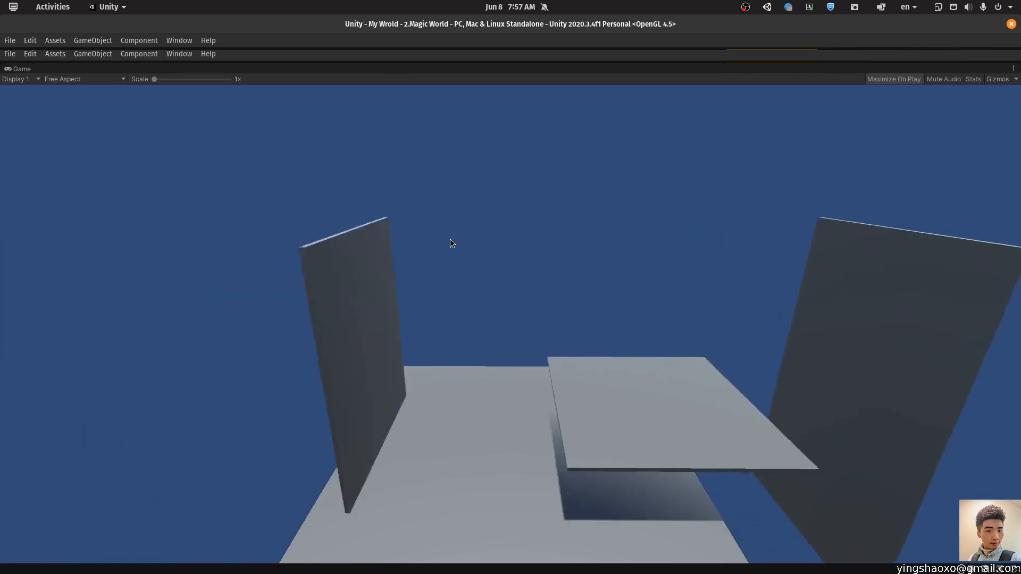
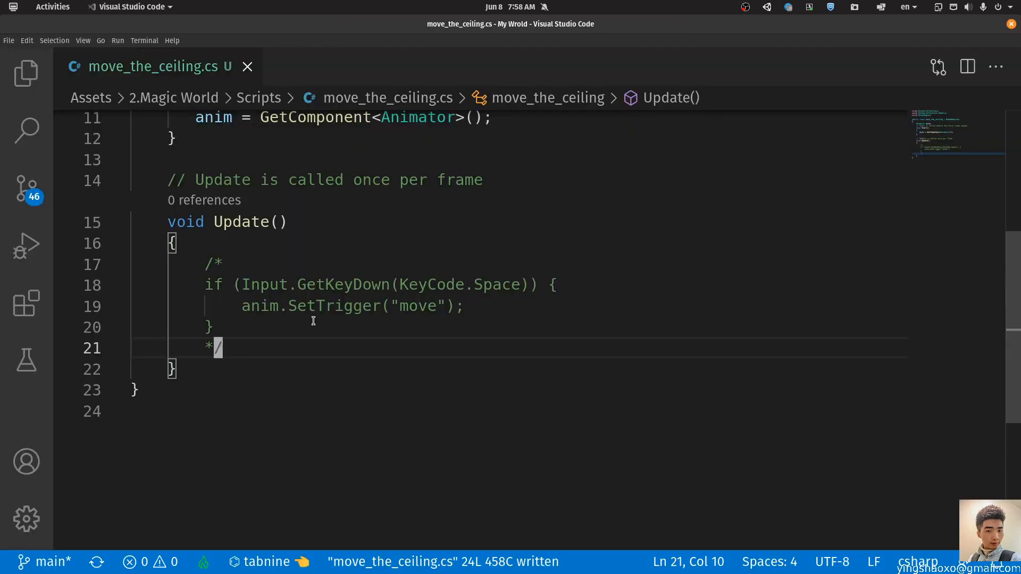
key("alt+Tab")
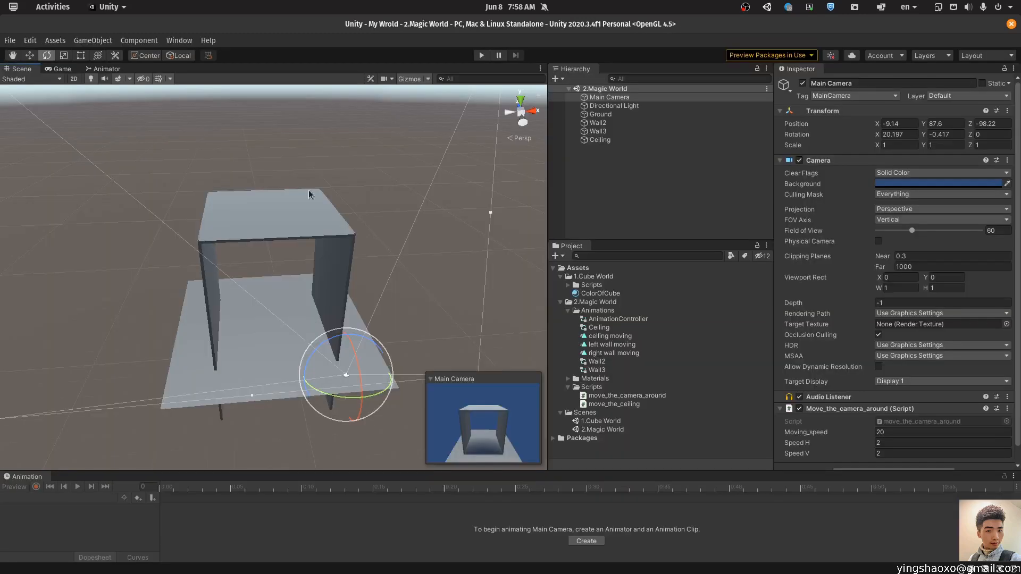
left_click(482, 55)
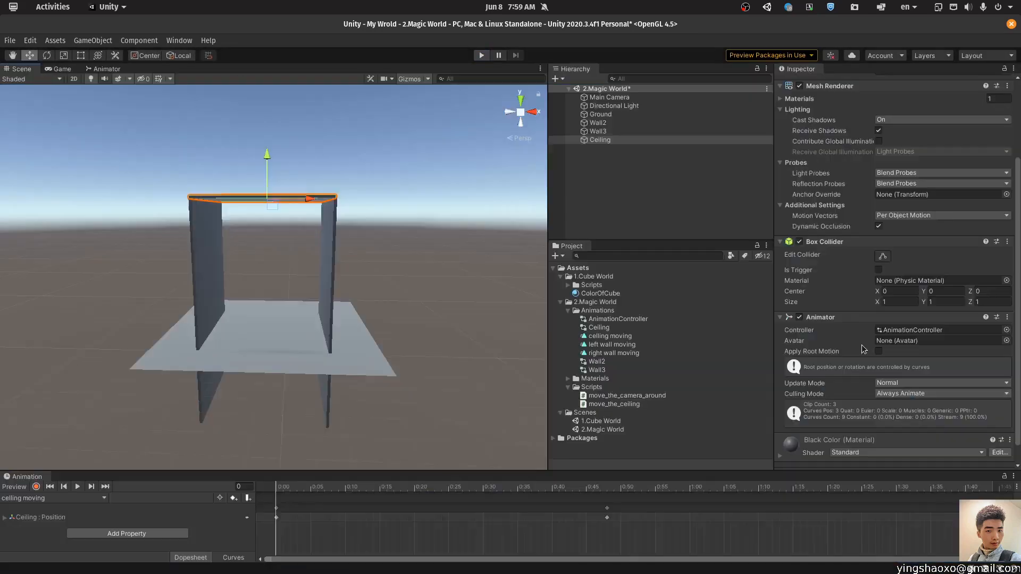
- Select the celling moving clip, reread step 20 of the tutorial in Firefox on turning off looping, and return to Unity
left_click(625, 336)
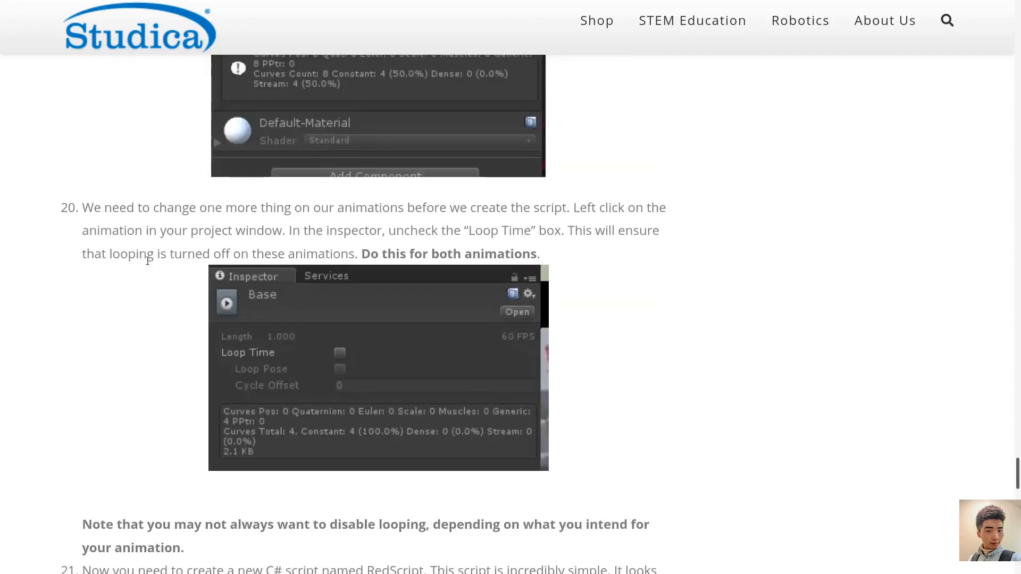
scroll(148, 261, "down", 1)
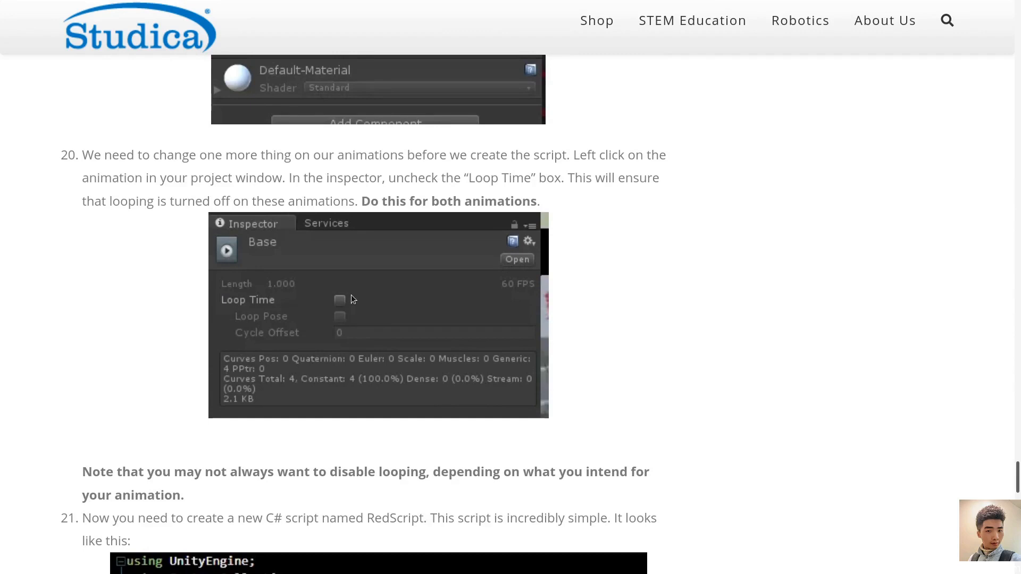
key("alt+Tab")
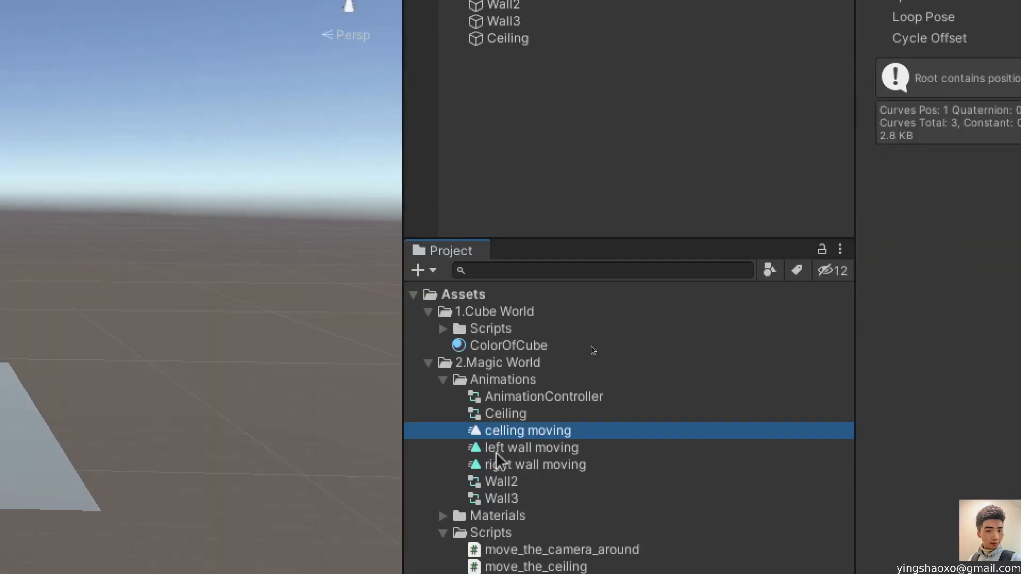
- Turn off Loop Time for the celling moving, left wall moving and right wall moving animation clips
key("F2")
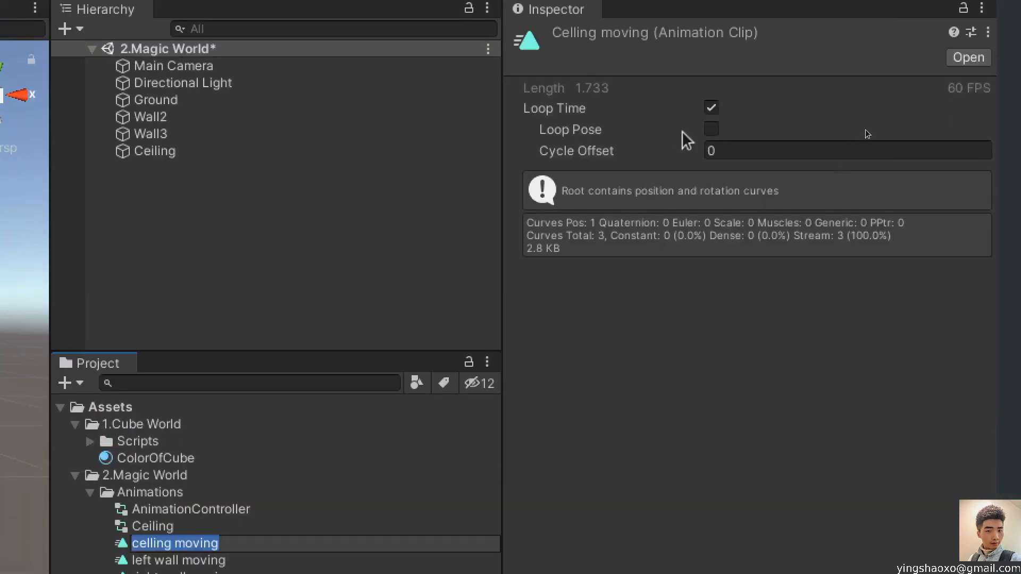
left_click(712, 108)
left_click(211, 349)
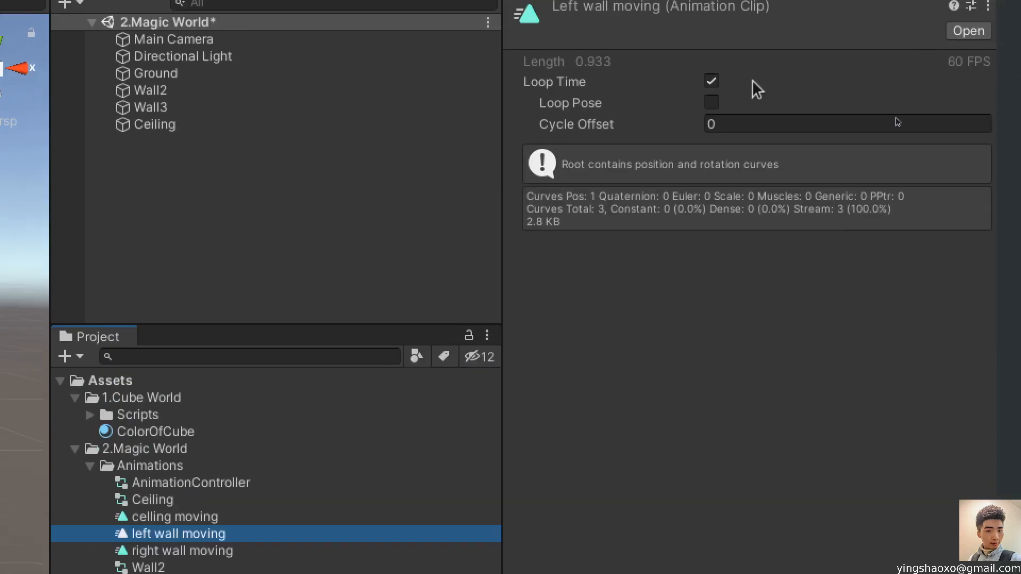
left_click(712, 81)
left_click(237, 356)
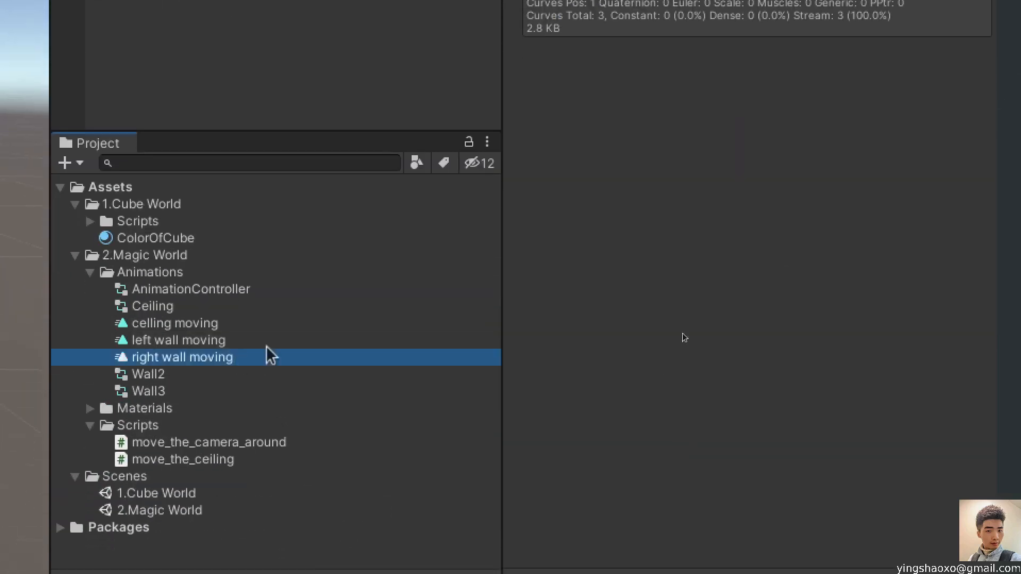
left_click(713, 229)
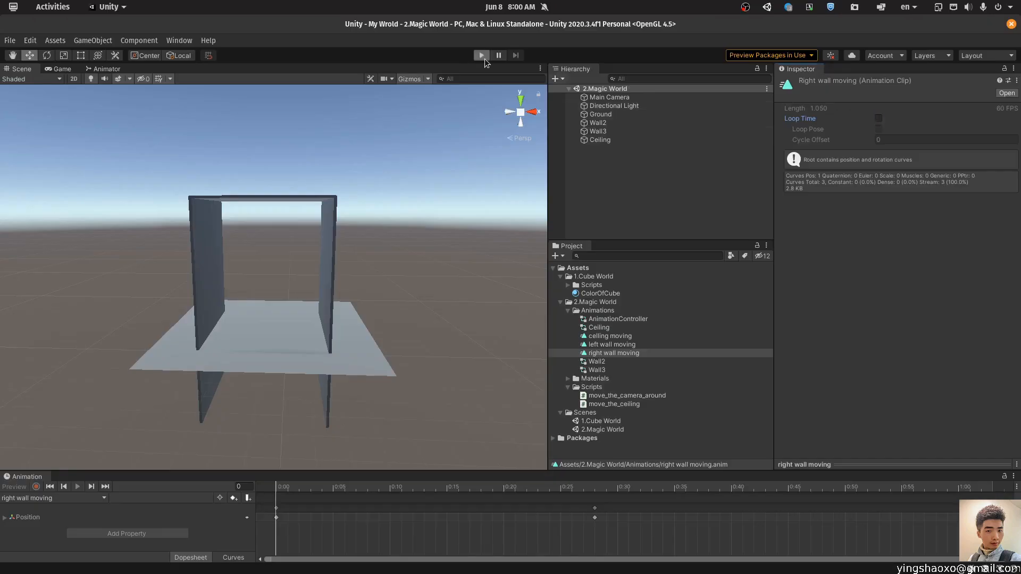
- Play-test the scene with the non-looping clips, look around the structure, and stop the test
key("ctrl+p")
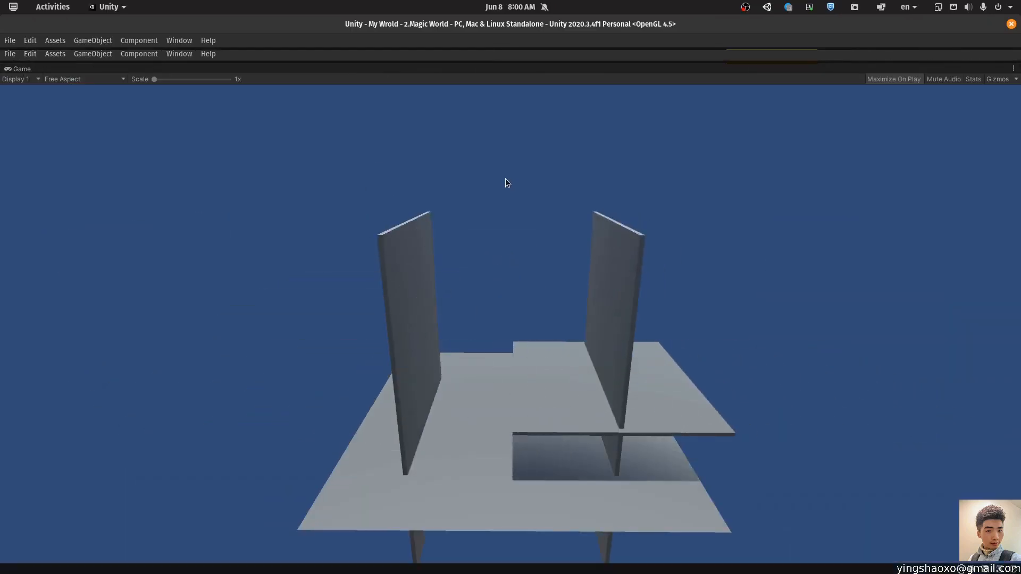
right_click_drag(507, 294, 534, 349)
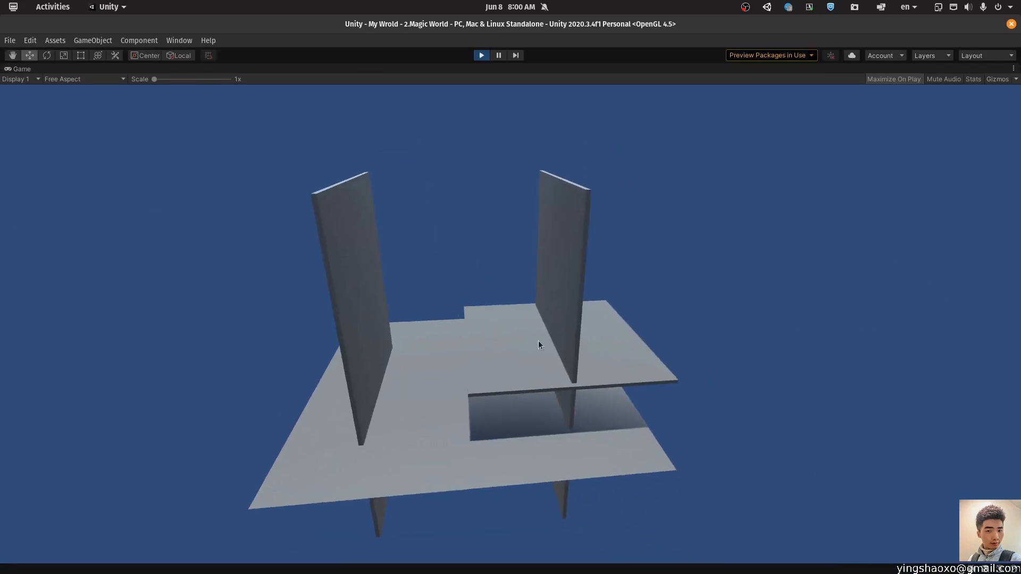
left_click(482, 55)
- Remove the Animator component from the Ceiling and play-test the scene briefly
left_click(601, 132)
left_click(603, 124)
left_click(602, 140)
scroll(940, 306, "down", 5)
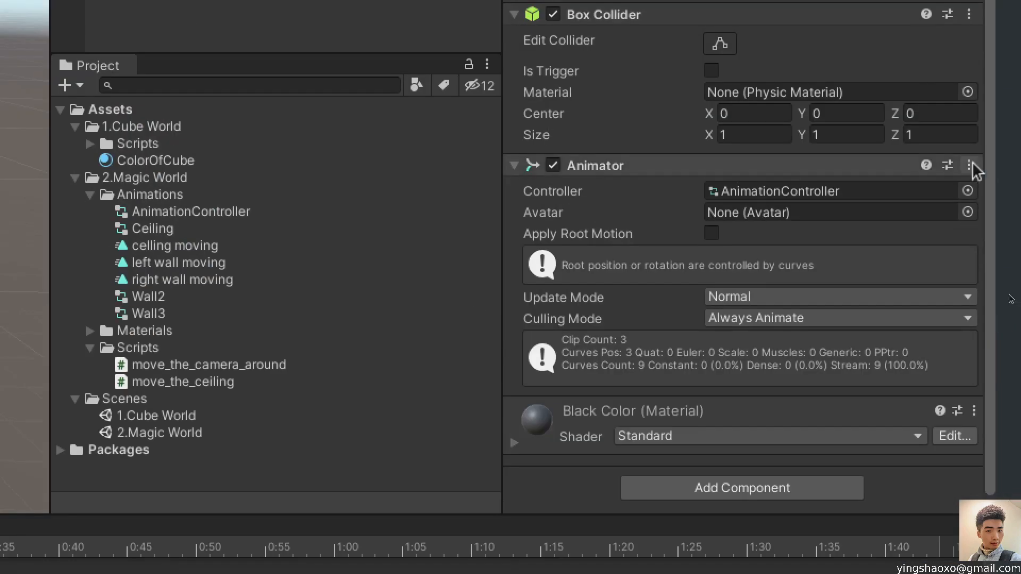
left_click(1007, 295)
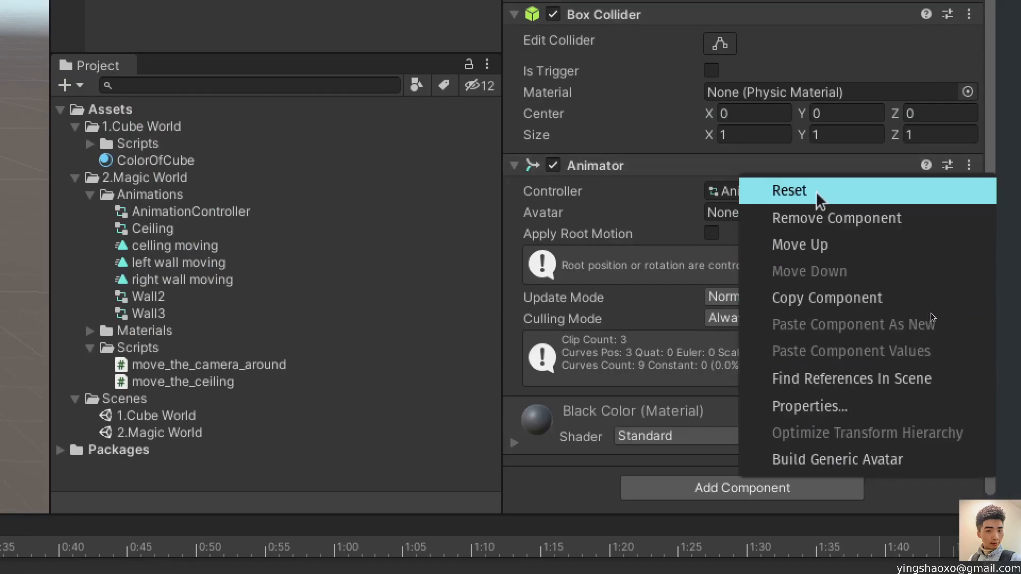
left_click(816, 216)
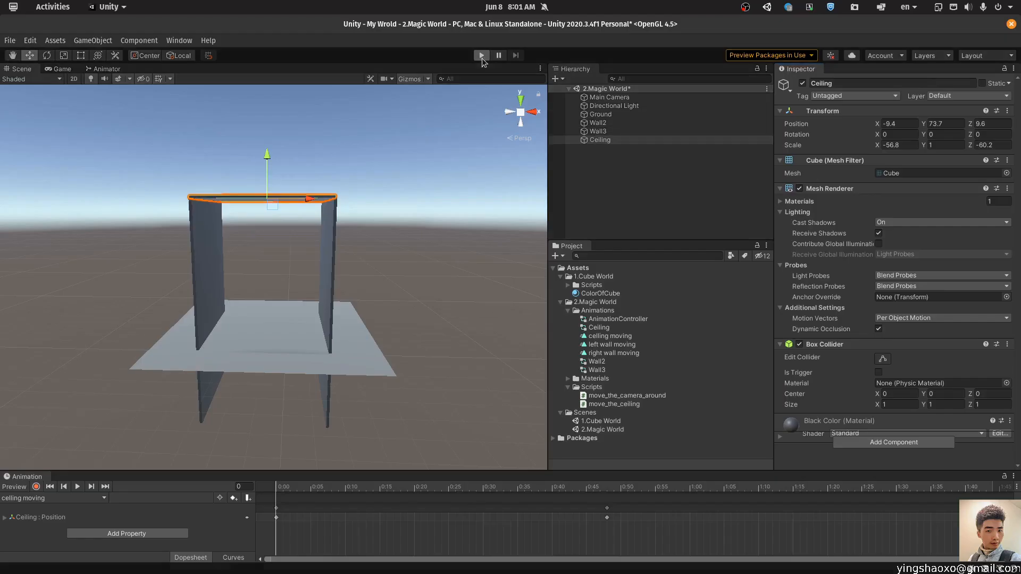
left_click(482, 56)
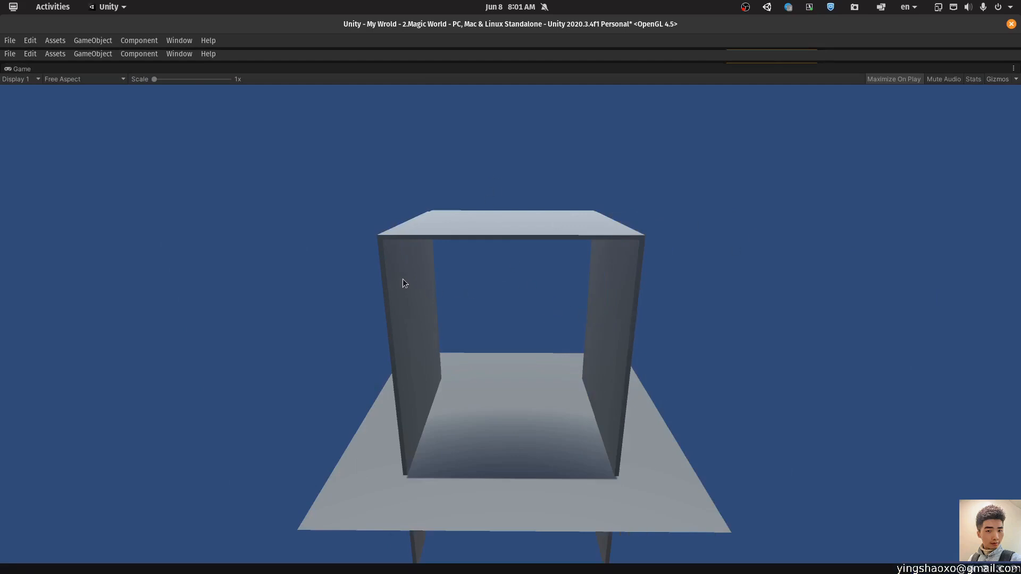
key("ctrl+p")
- Turn Loop Time back on for the celling and wall moving clips and play-test the scene
left_click(878, 119)
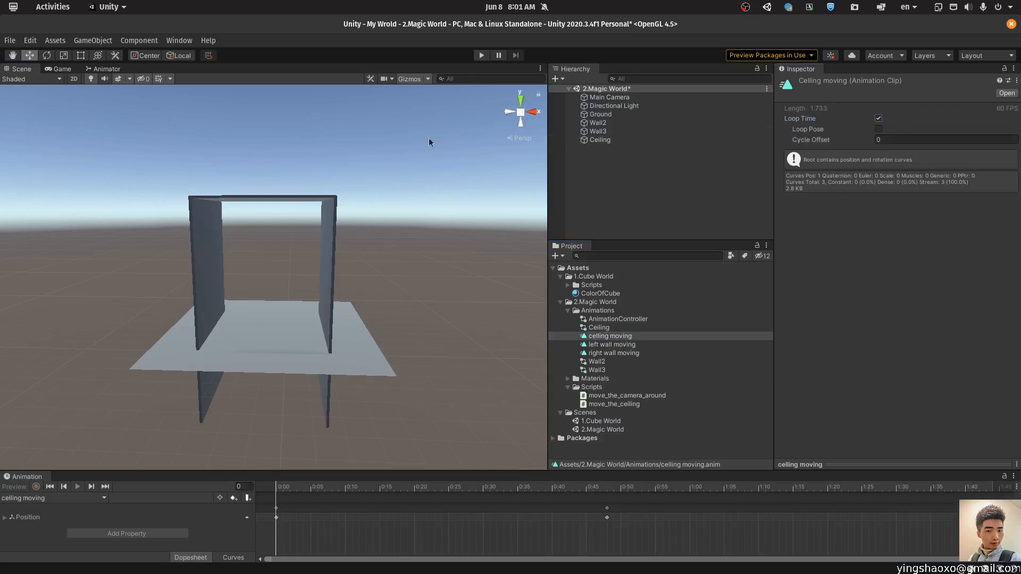
left_click(481, 55)
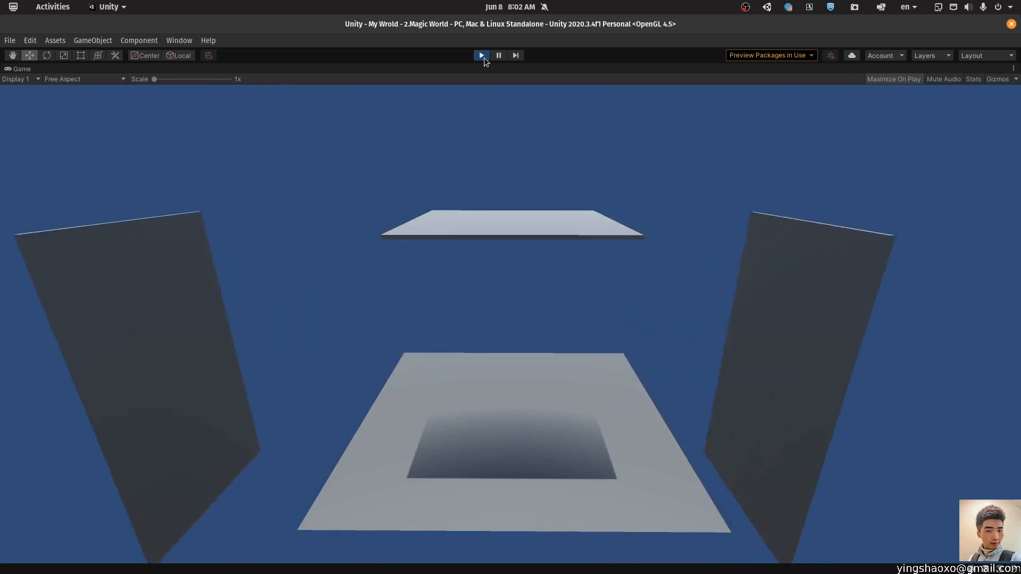
left_click(482, 55)
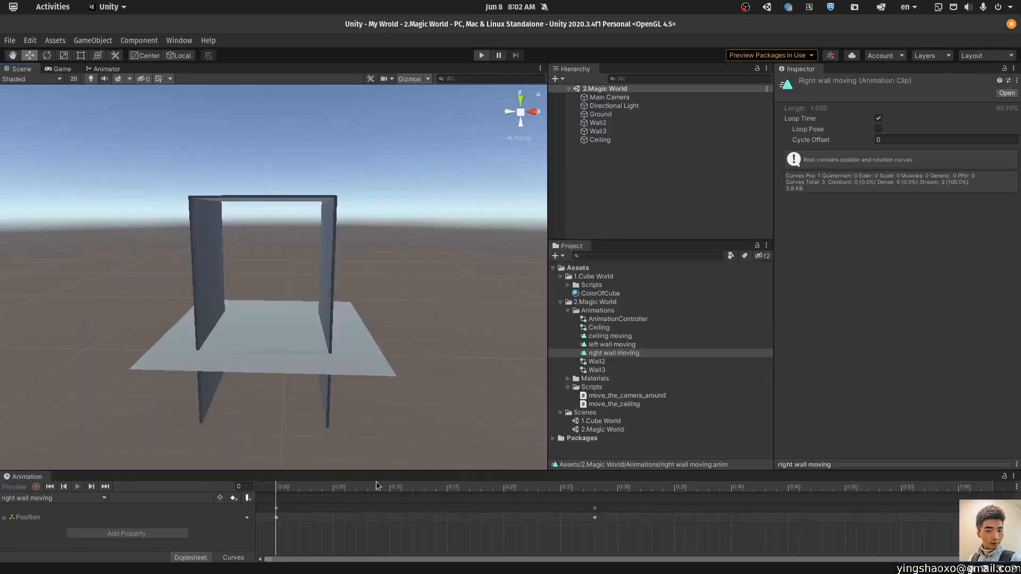
- Attach the celling moving clip to the Ceiling, left wall moving to Wall2 and right wall moving to Wall3
left_click(612, 300)
left_click(597, 309)
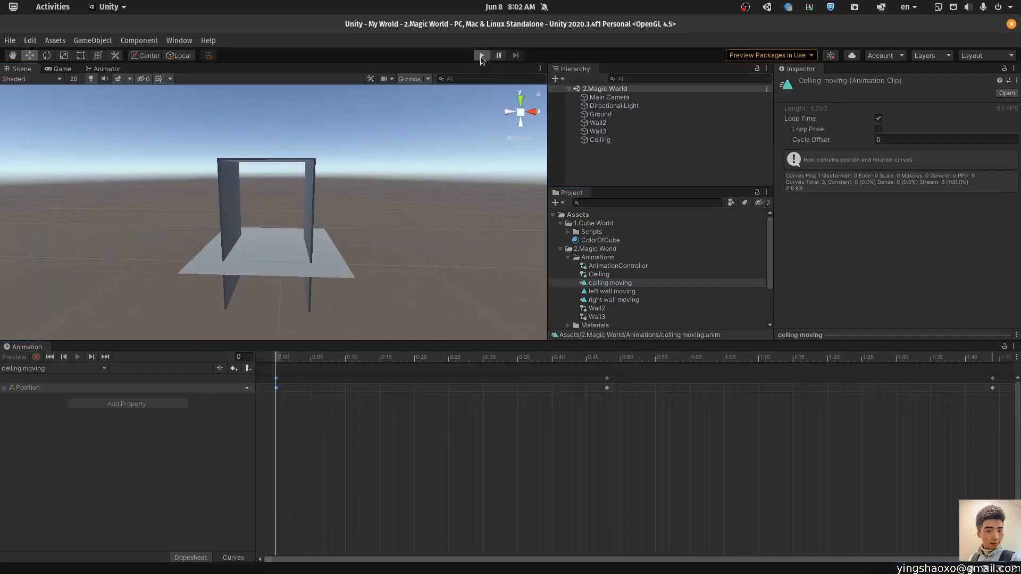
left_click(611, 283)
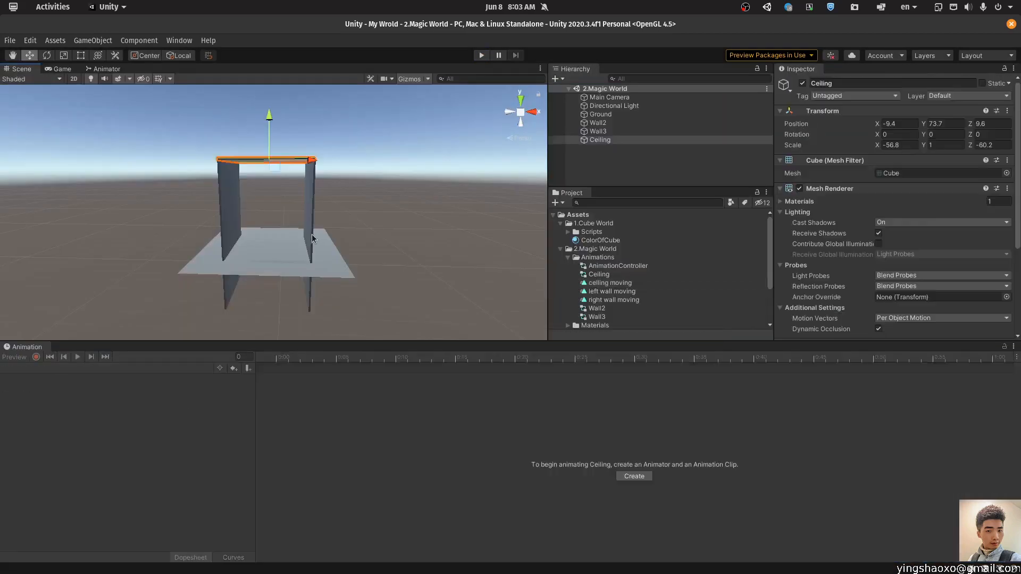
left_click_drag(612, 300, 606, 124)
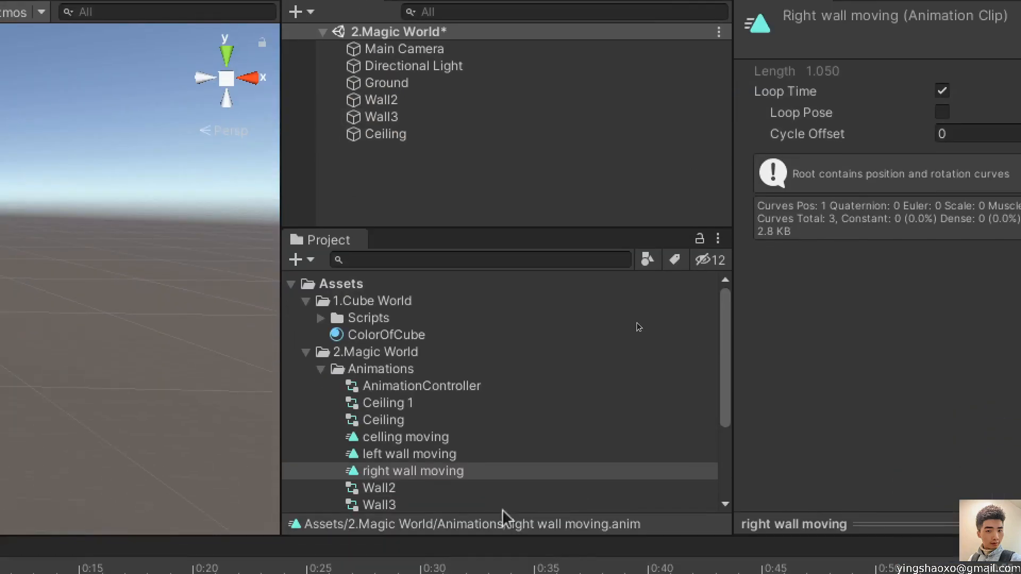
left_click(437, 434)
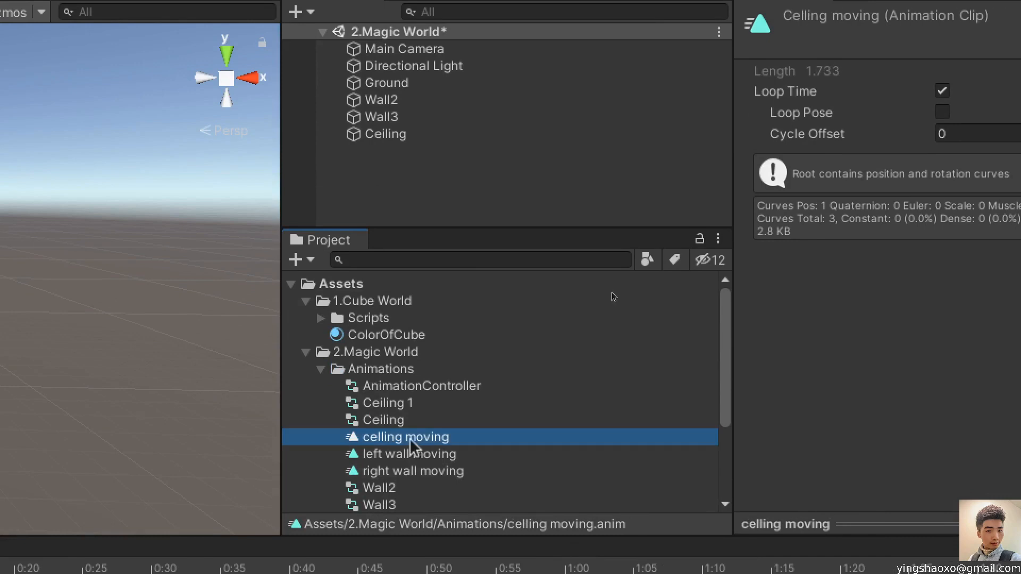
left_click_drag(408, 441, 393, 140)
left_click_drag(399, 455, 380, 98)
left_click_drag(384, 473, 384, 115)
- Disable Loop Time on all three moving clips: celling, left wall and right wall
left_click(942, 89)
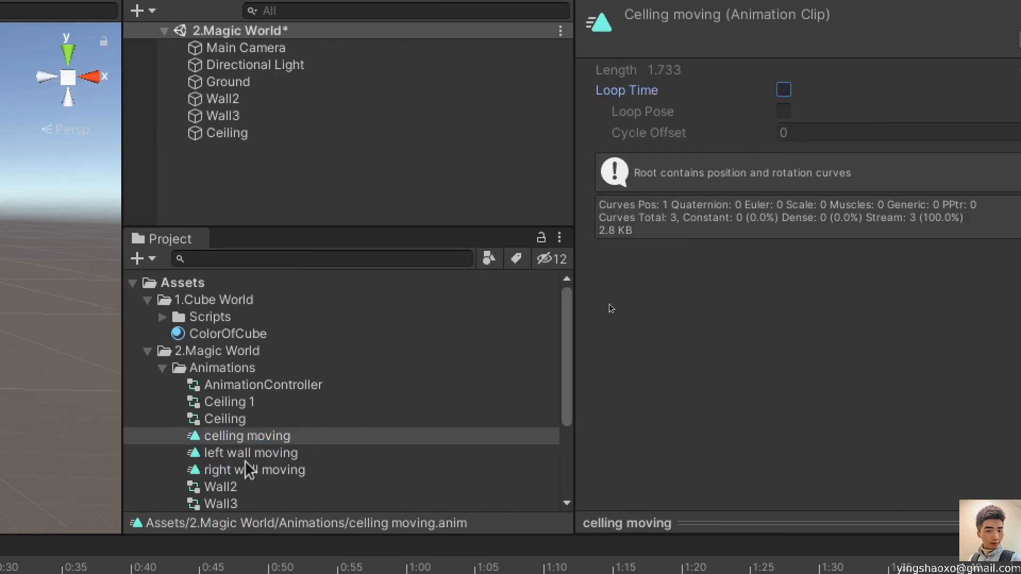
left_click(249, 454)
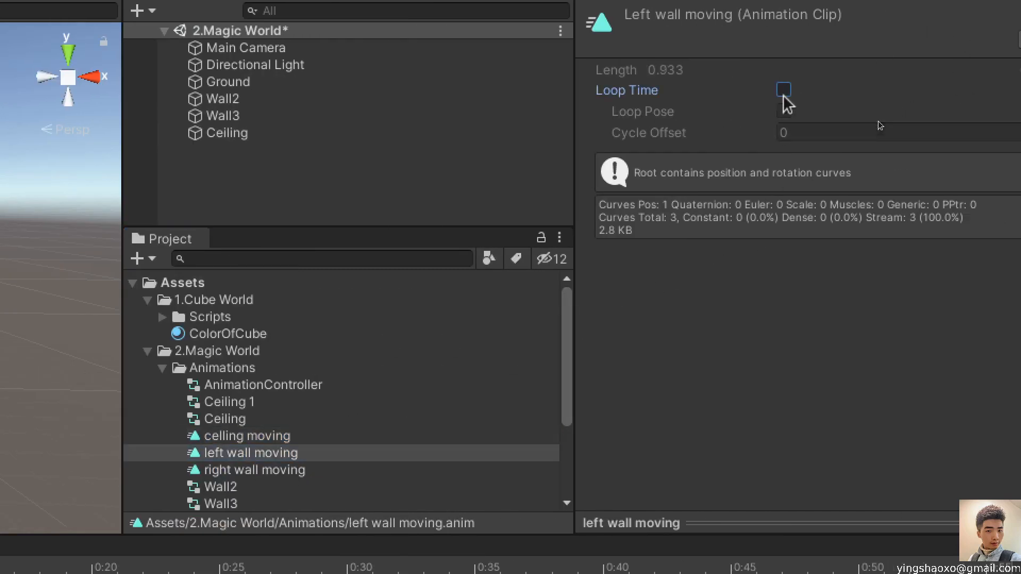
left_click(256, 433)
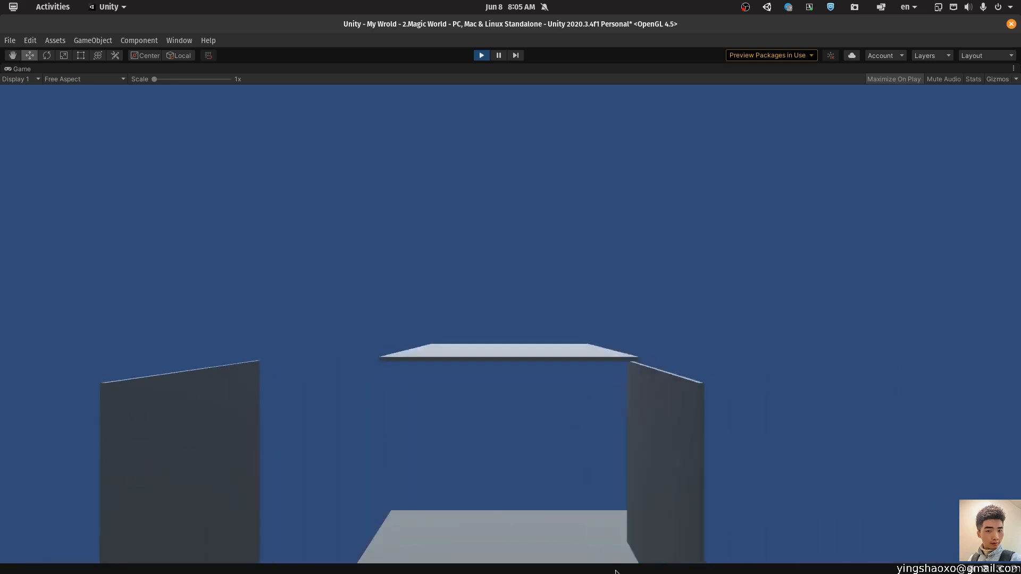
- Play-test the scene twice to watch how the Ceiling and both walls move, and stop it
left_click(481, 57)
key("super")
left_click(481, 56)
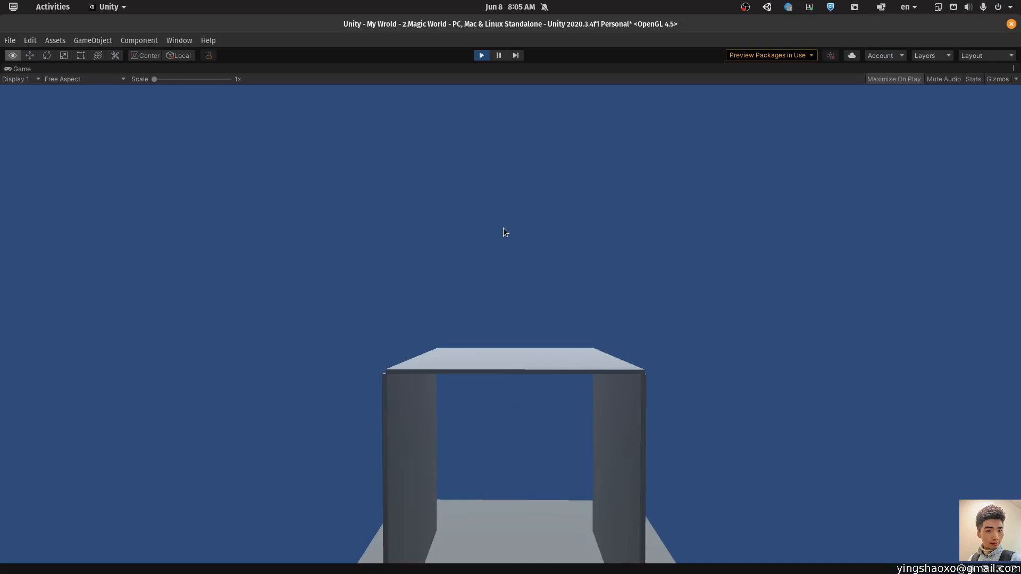
left_click(481, 56)
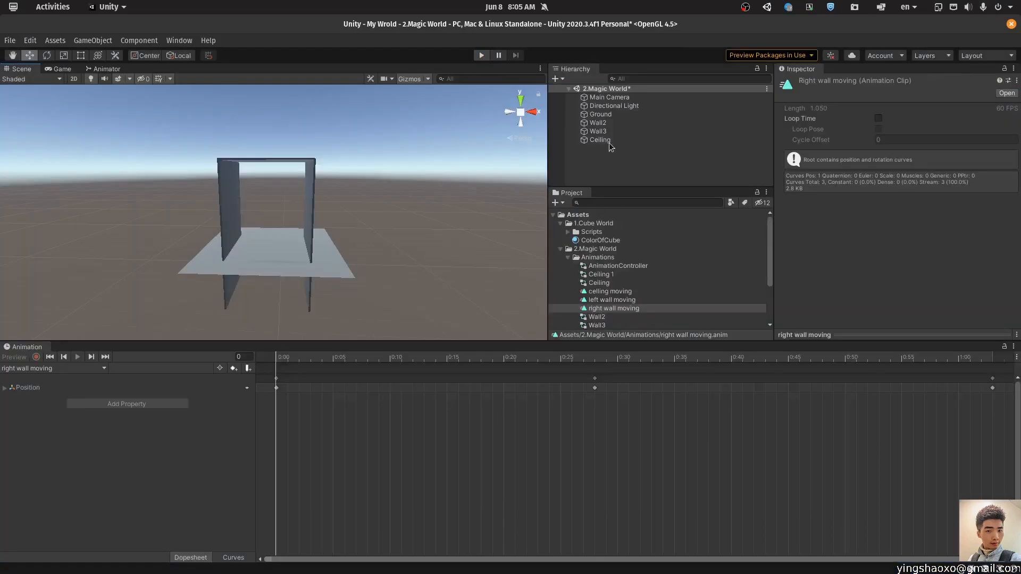
- Assign AnimationController to the Ceiling and play-test the scene briefly
left_click(618, 266)
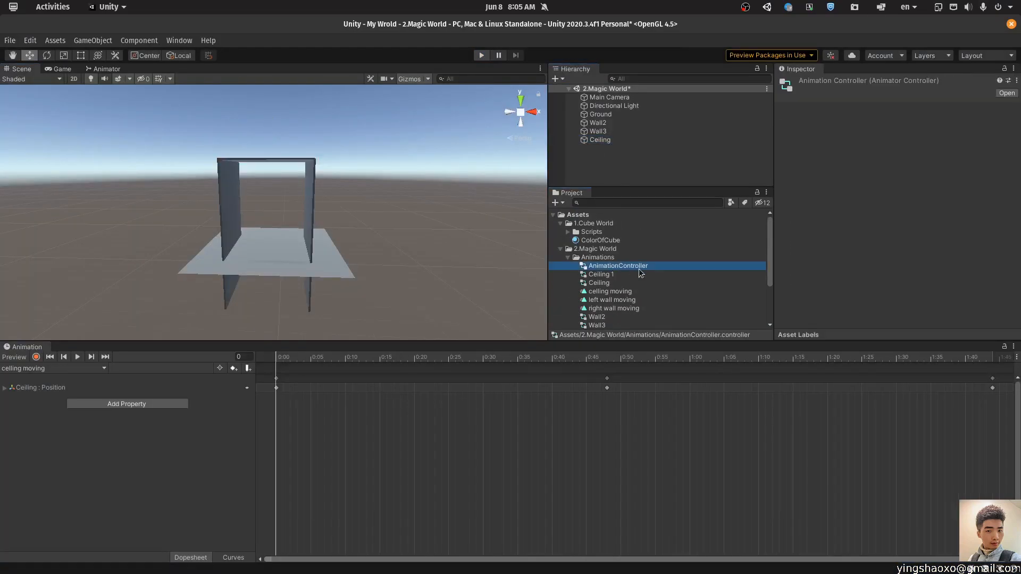
left_click(620, 140)
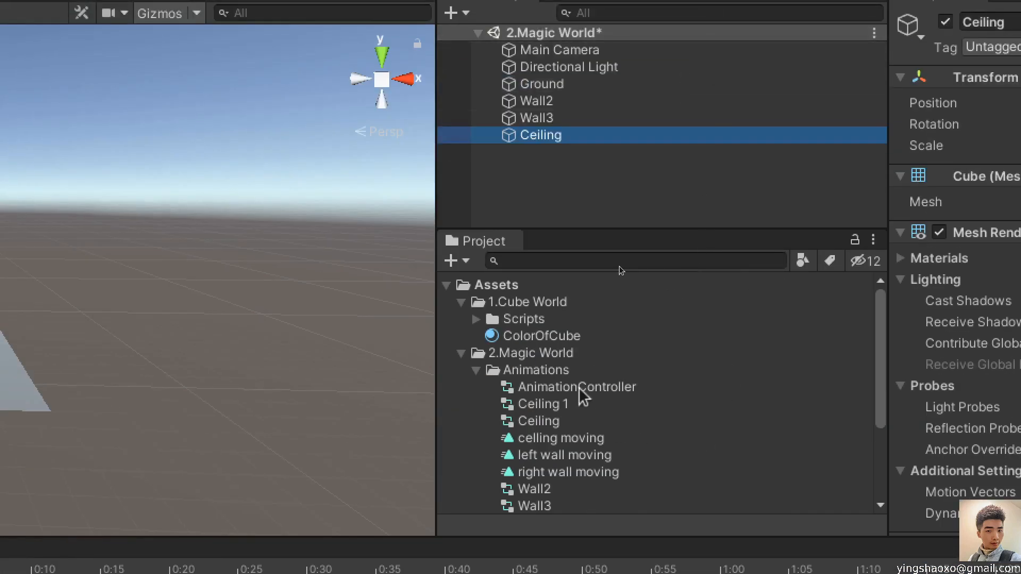
left_click_drag(584, 394, 614, 143)
key("ctrl+p")
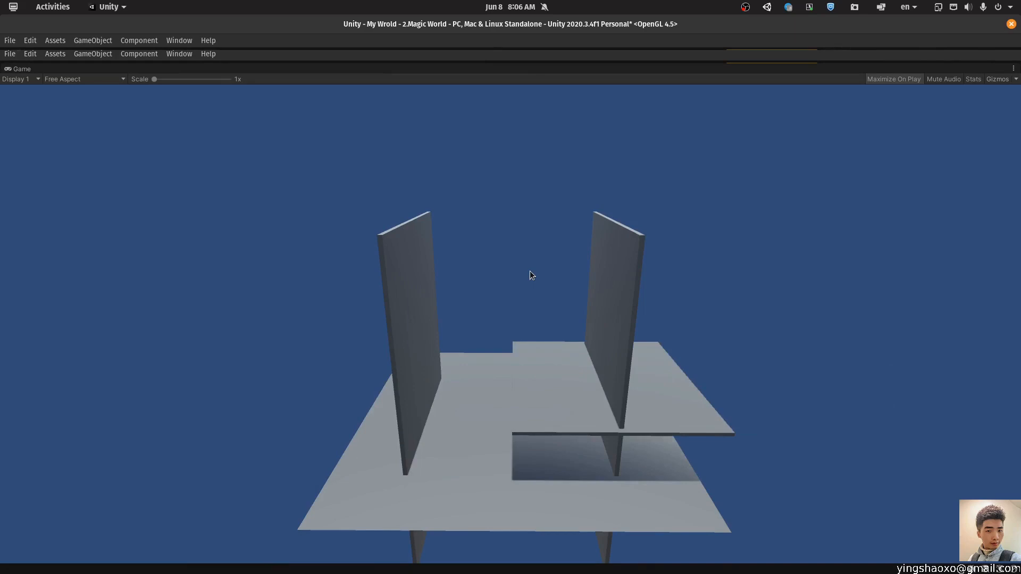
key("ctrl+p")
- Open AnimationController in the Animator and remove the transition from left wall moving to right wall moving
double_click(613, 268)
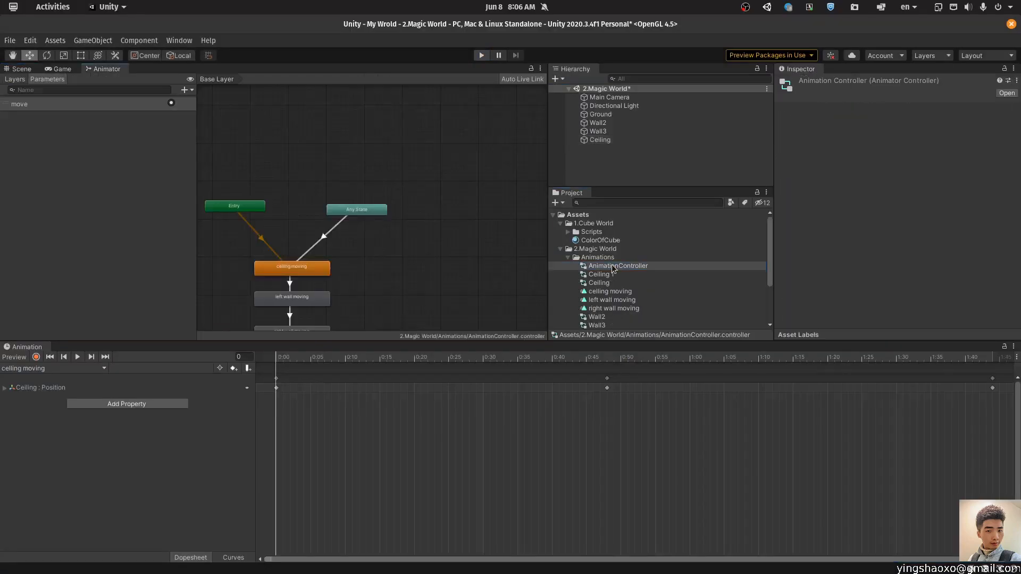
scroll(426, 278, "down", 1)
scroll(406, 282, "up", 3)
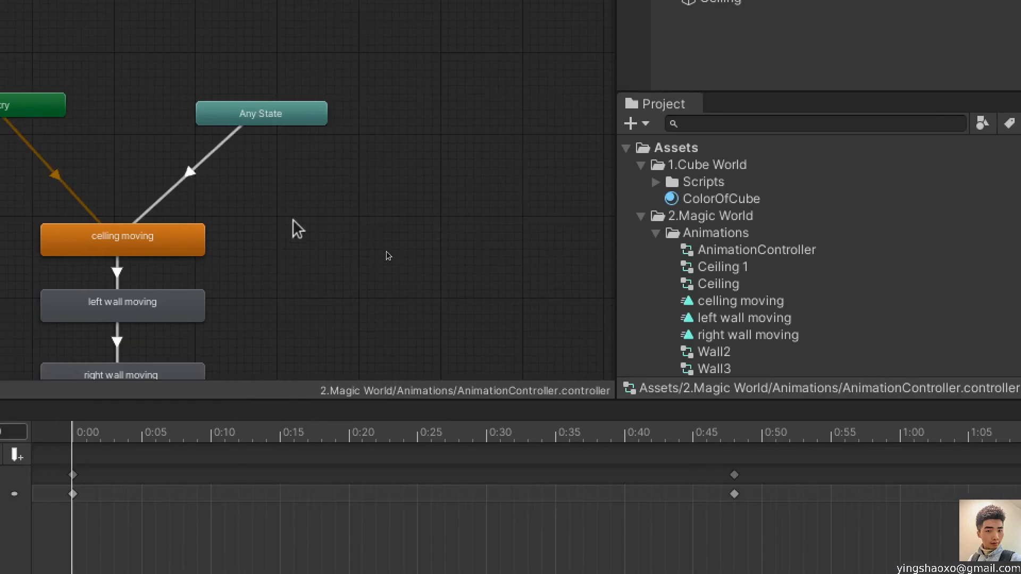
scroll(383, 283, "down", 3)
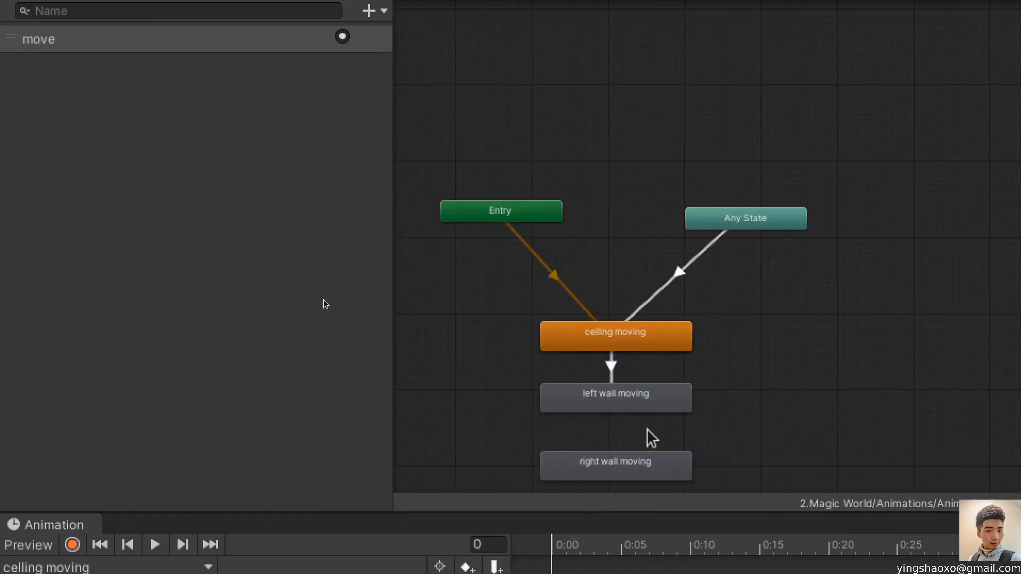
- Retime the celling moving -> left wall moving transition so it starts after the celling moving clip ends
left_click(611, 367)
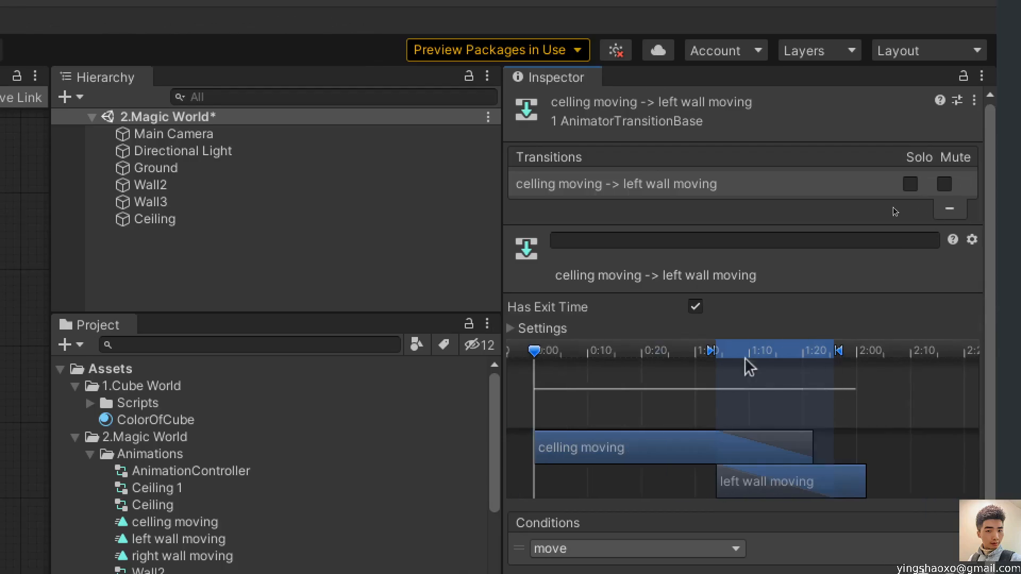
left_click_drag(842, 349, 817, 481)
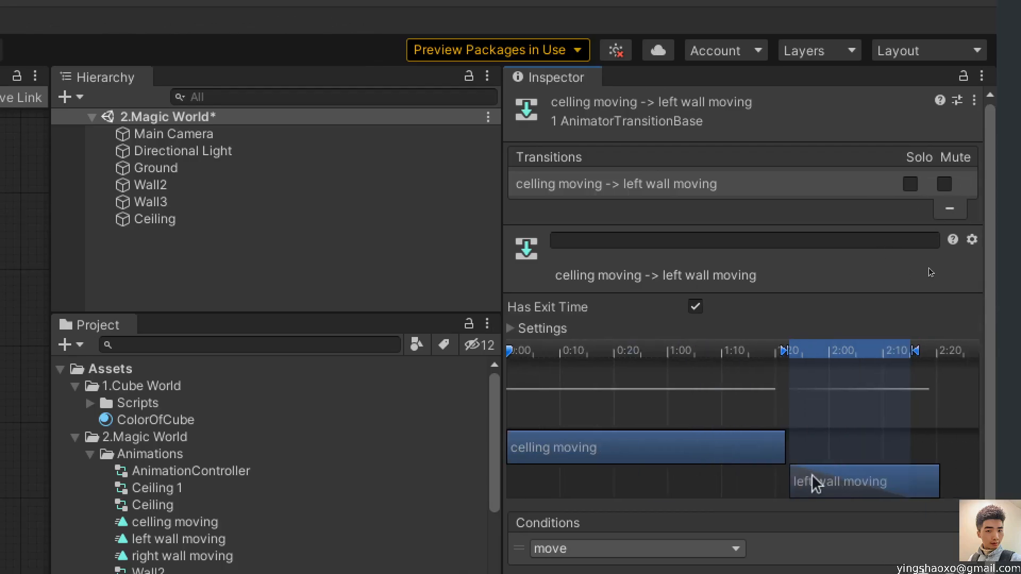
left_click_drag(915, 351, 950, 352)
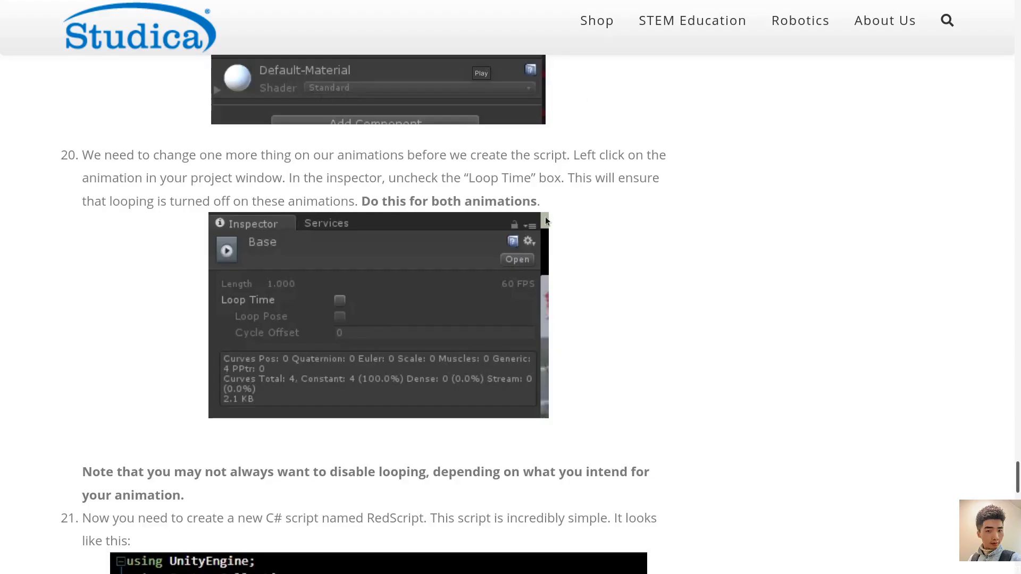
- Reread tutorial steps 20 to 22 in Firefox on looping and the RedScript trigger script
scroll(540, 219, "down", 7)
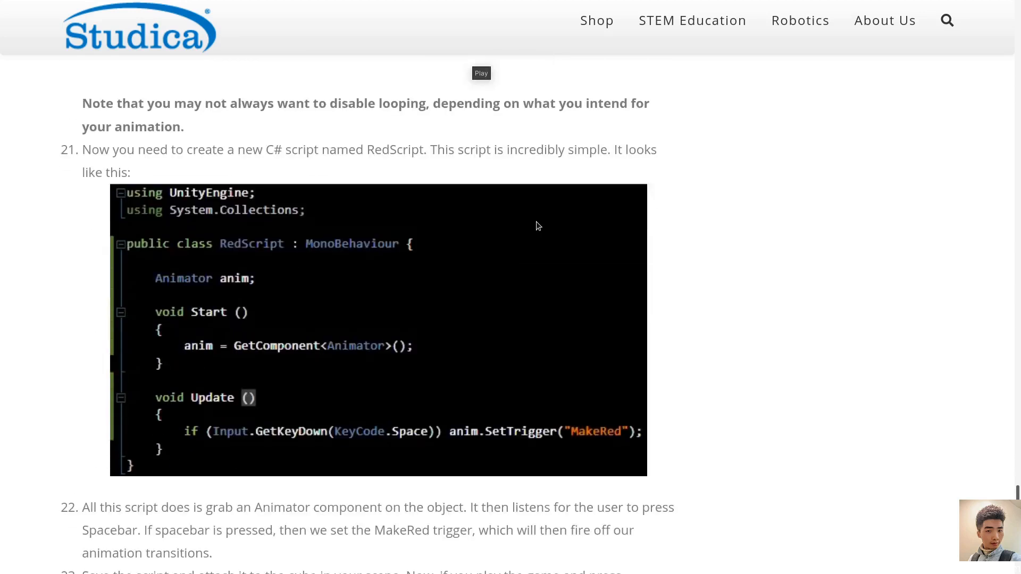
scroll(538, 228, "down", 5)
scroll(520, 257, "up", 8)
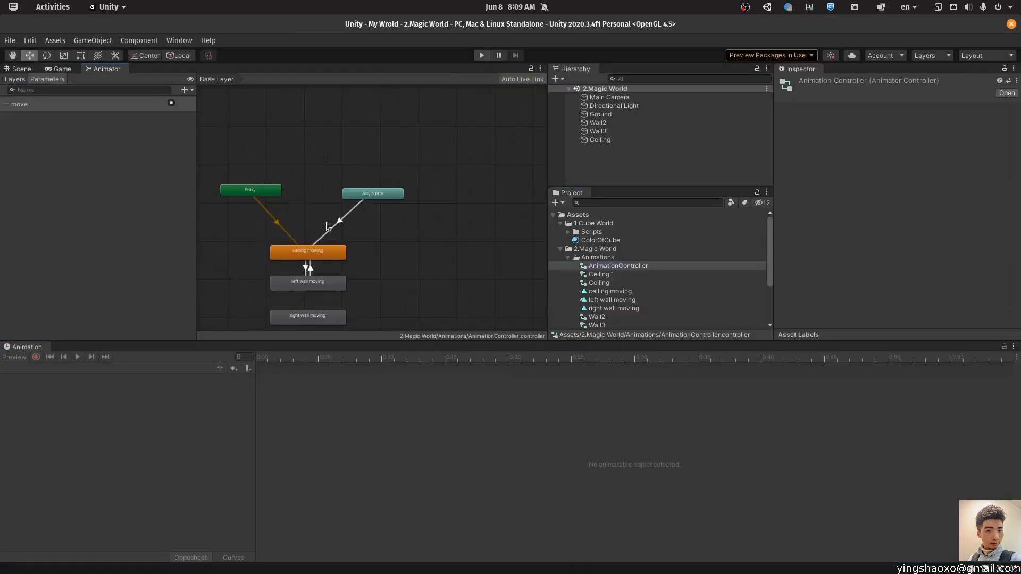
- Switch back to Unity, check the Any State to celling moving transition, and play-test the scene
left_click(340, 220)
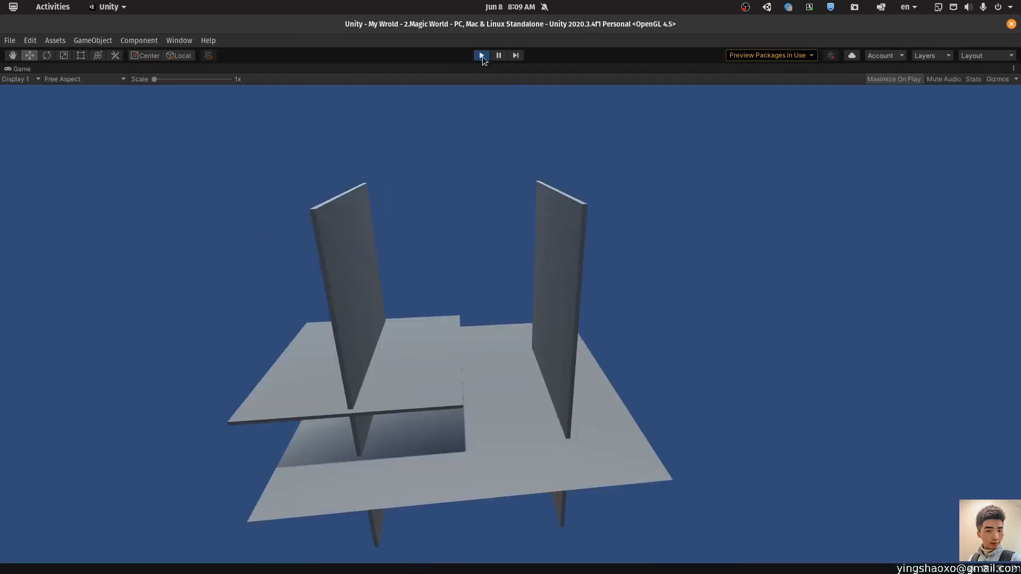
left_click(482, 56)
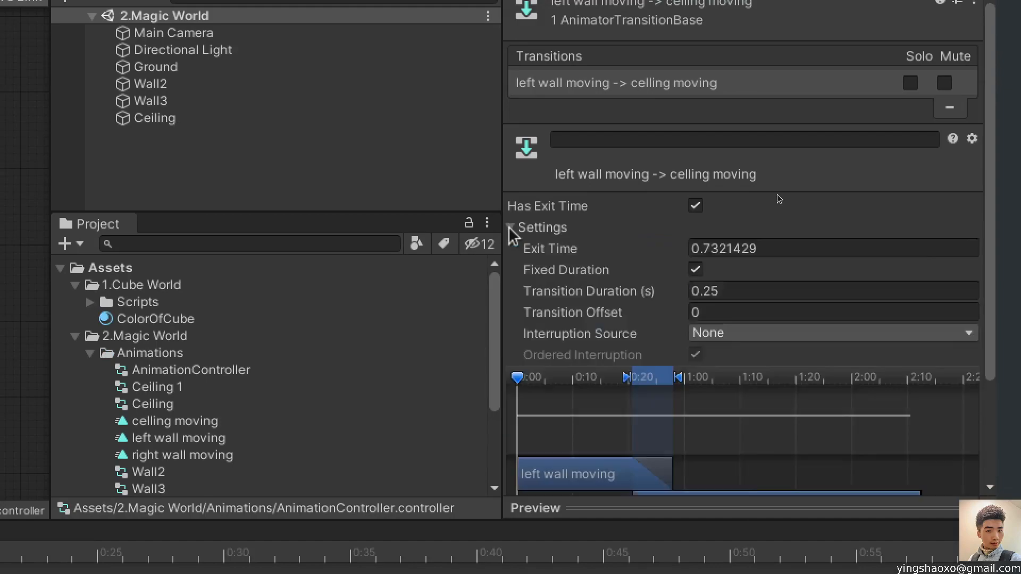
- Add a Trigger parameter named down to the Animator Controller
left_click(512, 228)
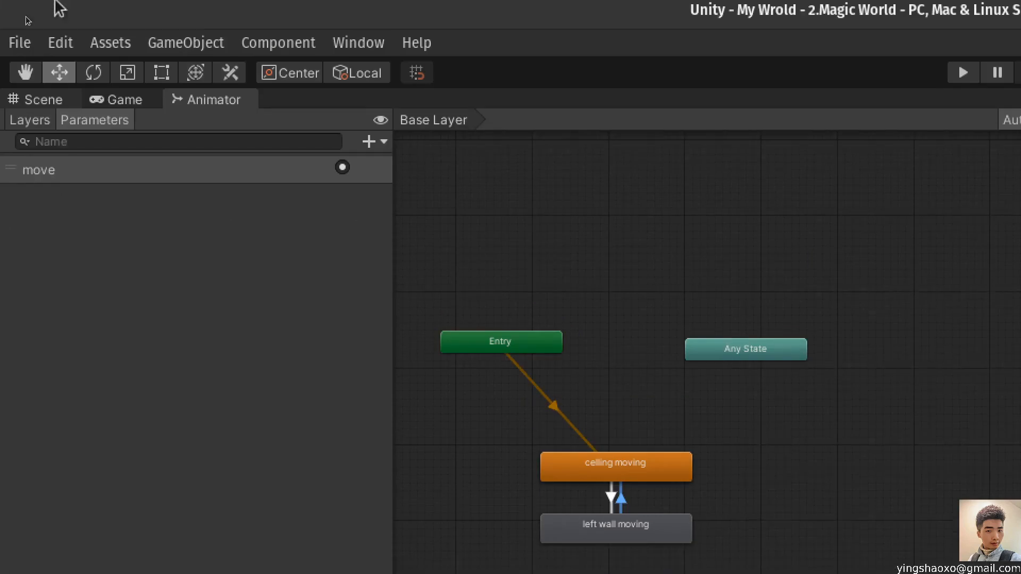
left_click(368, 142)
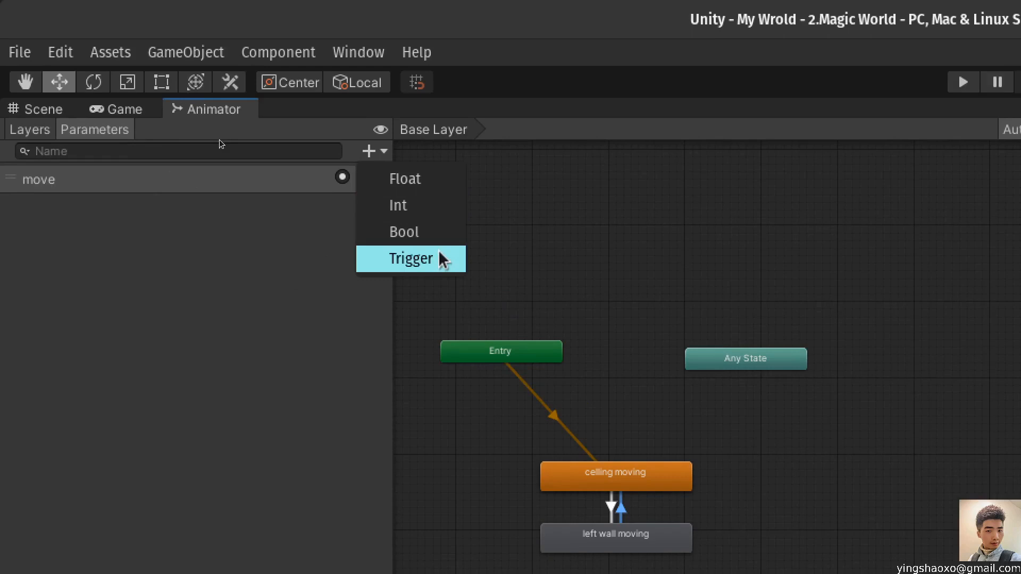
left_click(420, 259)
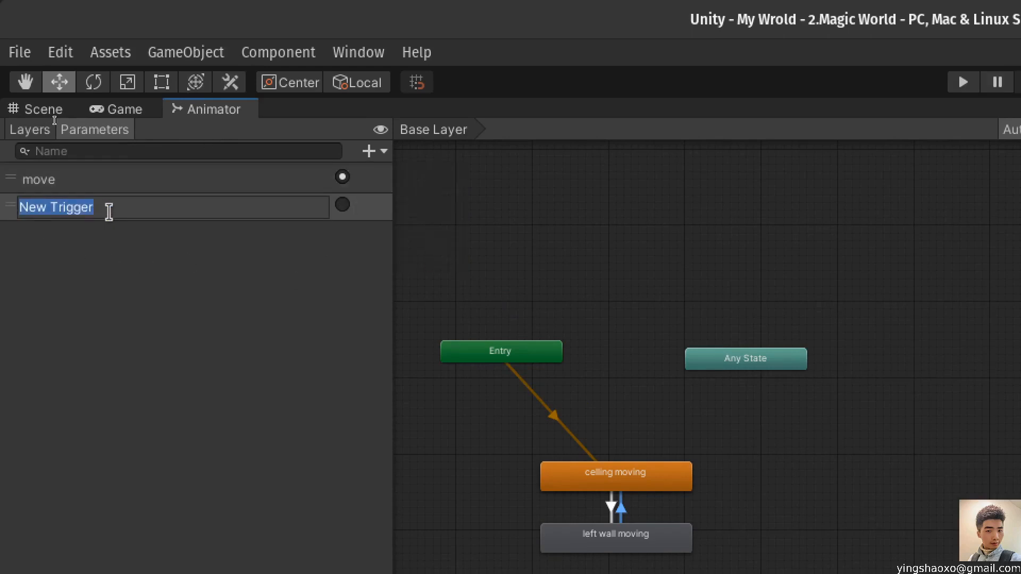
type("down")
key("Return")
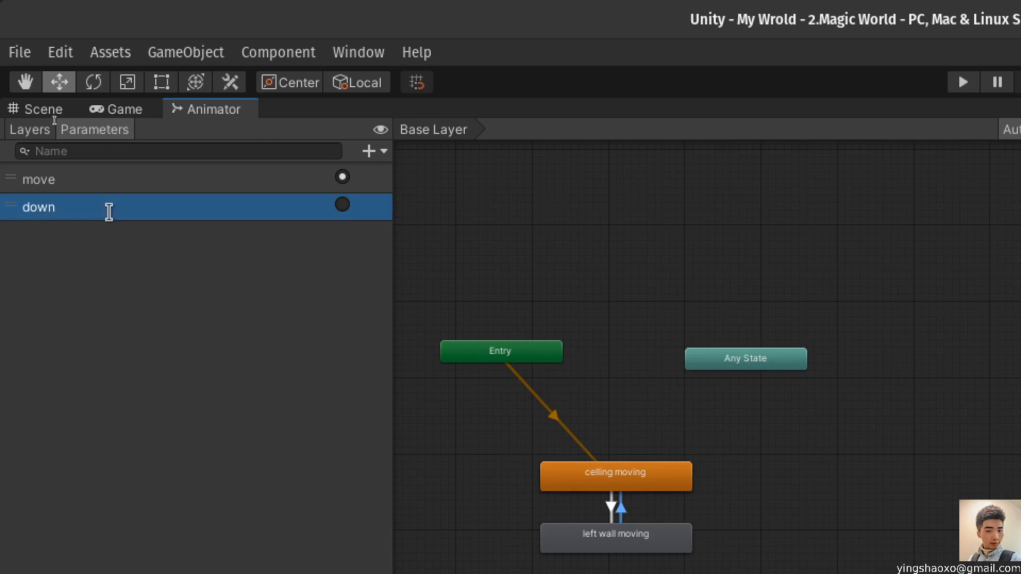
- Rename the move trigger parameter to up
left_click(68, 178)
left_click(68, 178)
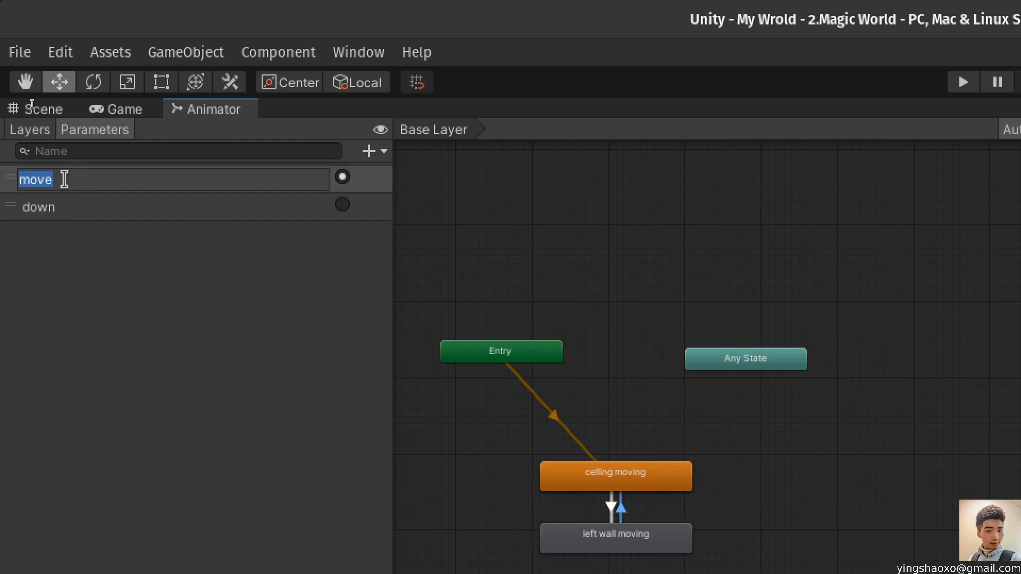
type("up")
key("Return")
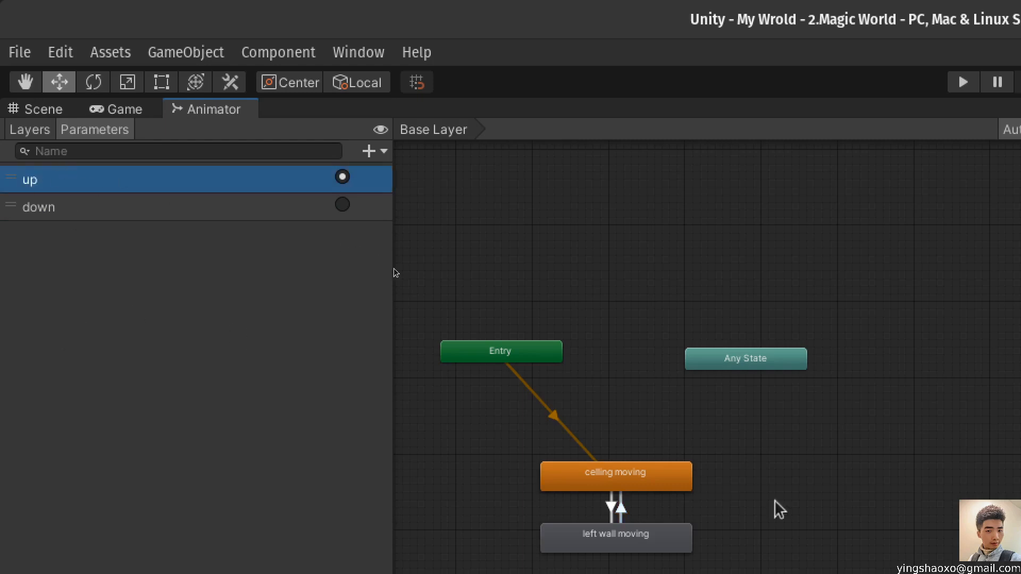
- Set the condition to down for celling moving -> left wall moving, and use up for the reverse transition
left_click(612, 506)
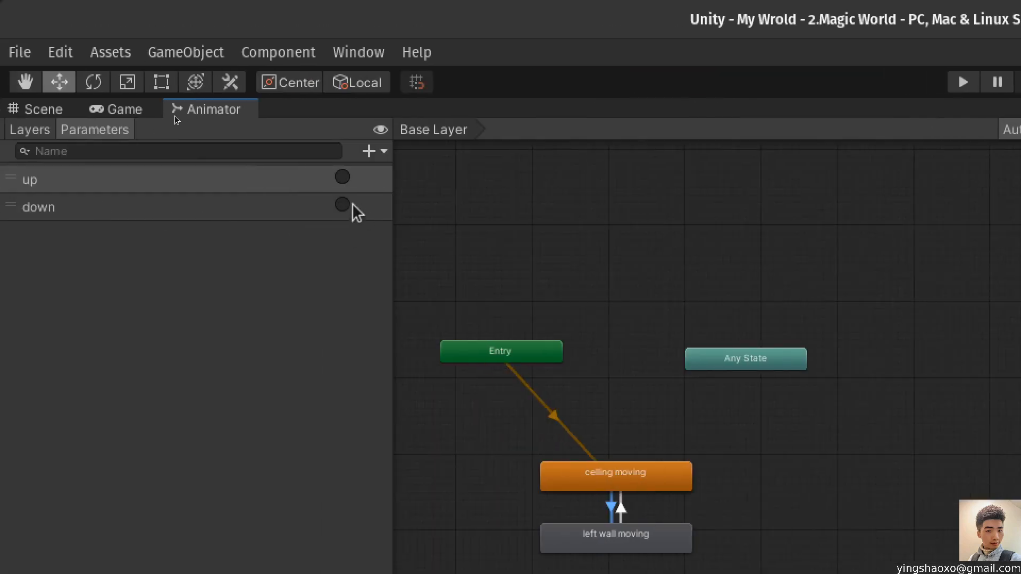
left_click(343, 205)
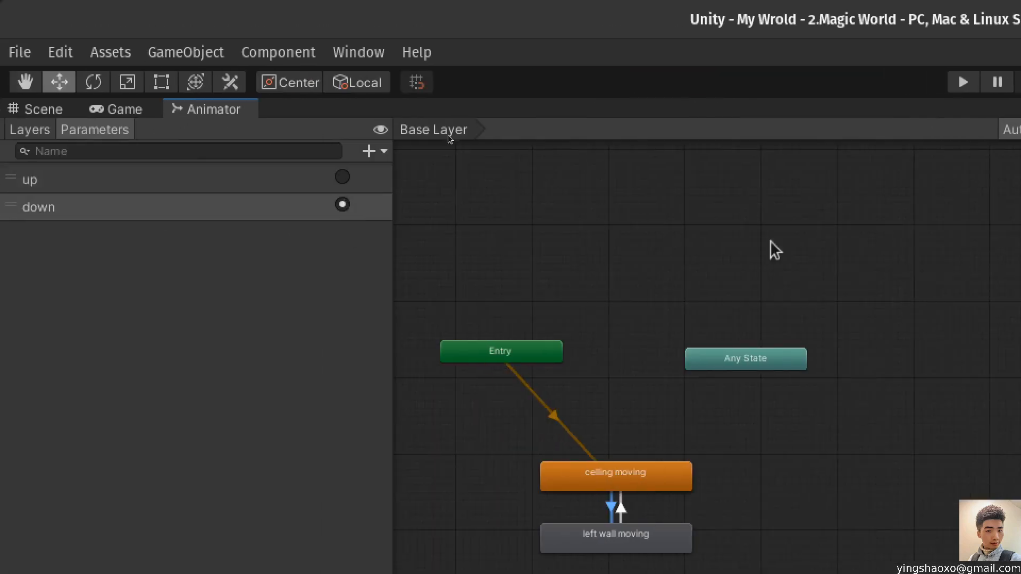
left_click(638, 288)
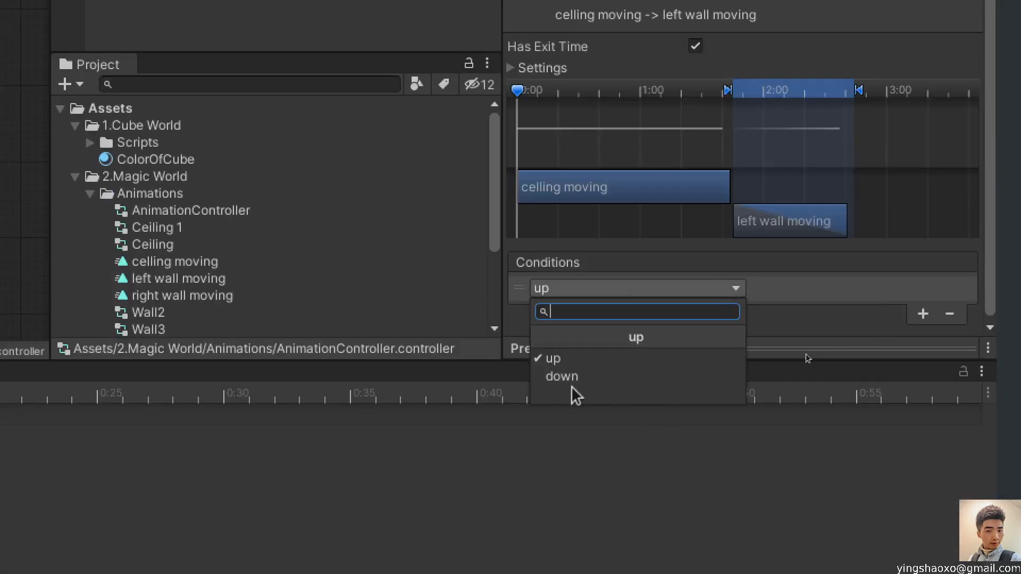
left_click(554, 379)
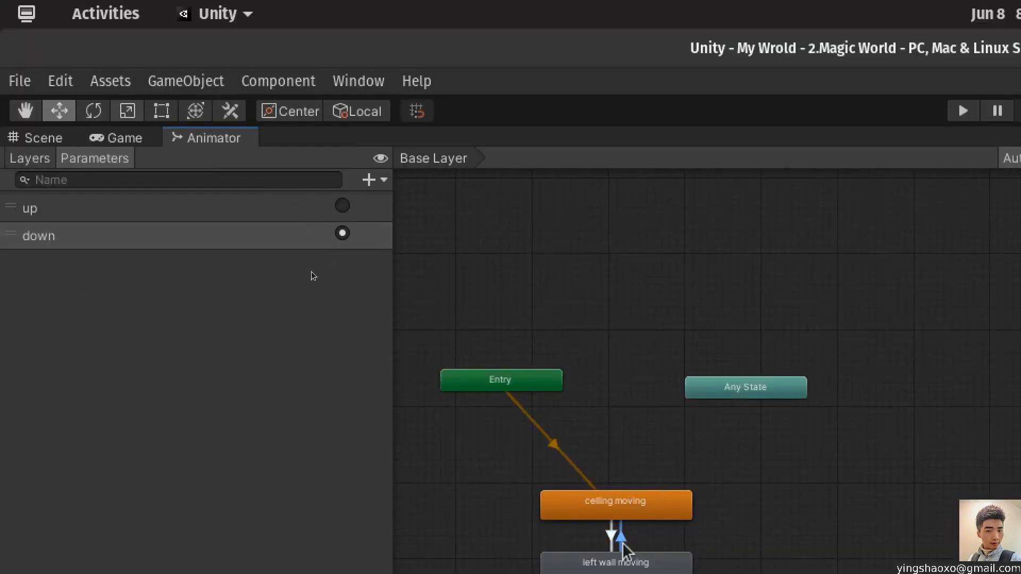
left_click(342, 205)
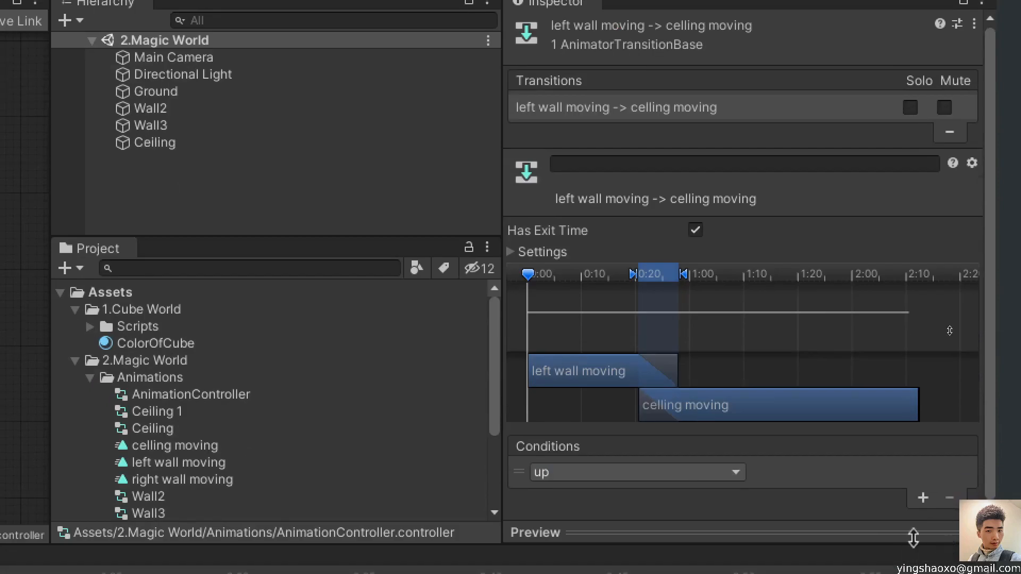
left_click(649, 478)
left_click(650, 542)
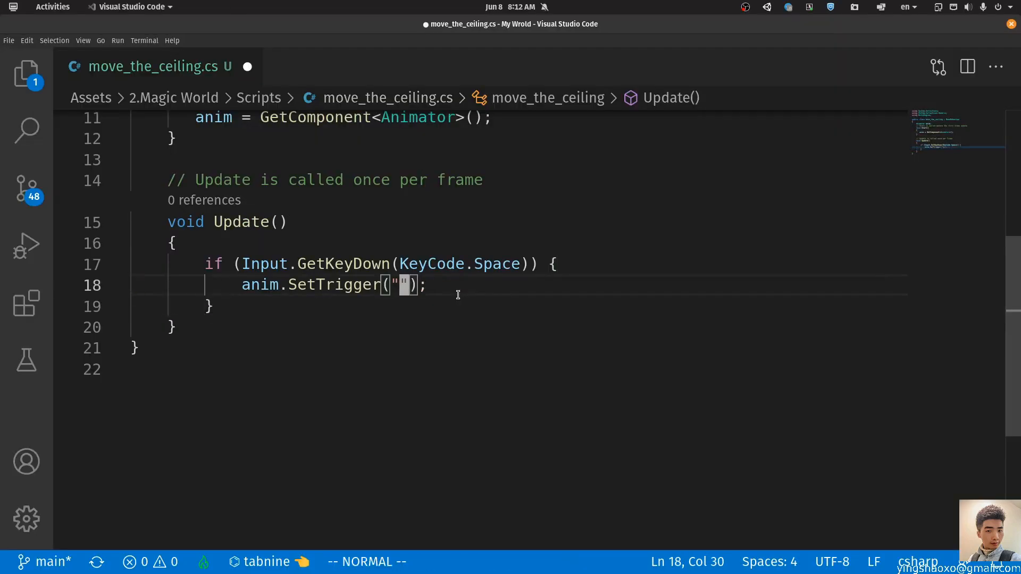
- Enter "up" as the SetTrigger argument in move_the_ceiling.cs in Visual Studio Code and save the file
type("iup")
key("Escape")
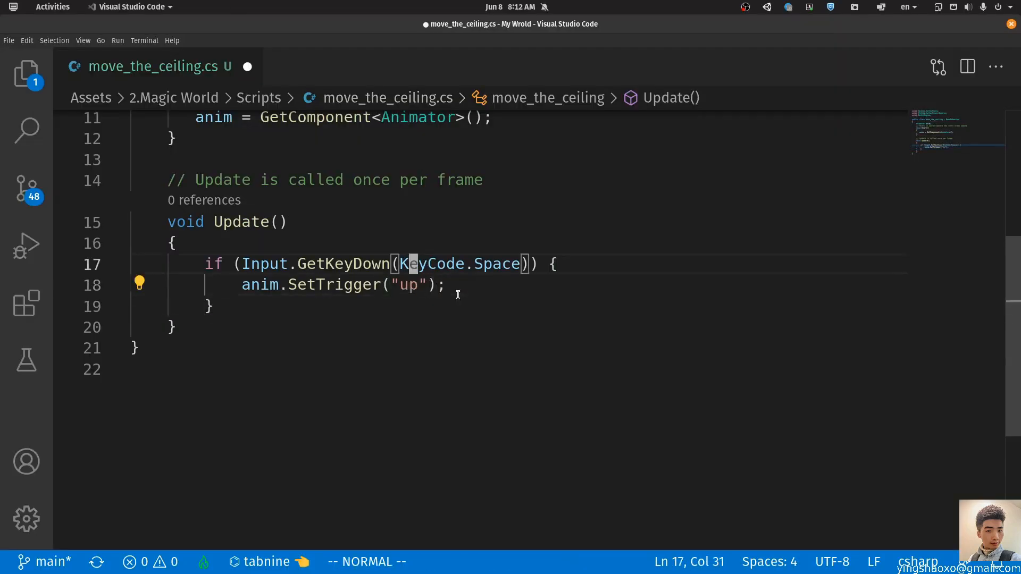
type(":w")
key("Return")
- Switch to Unity and play-test the scene with the renamed triggers
key("alt+Tab")
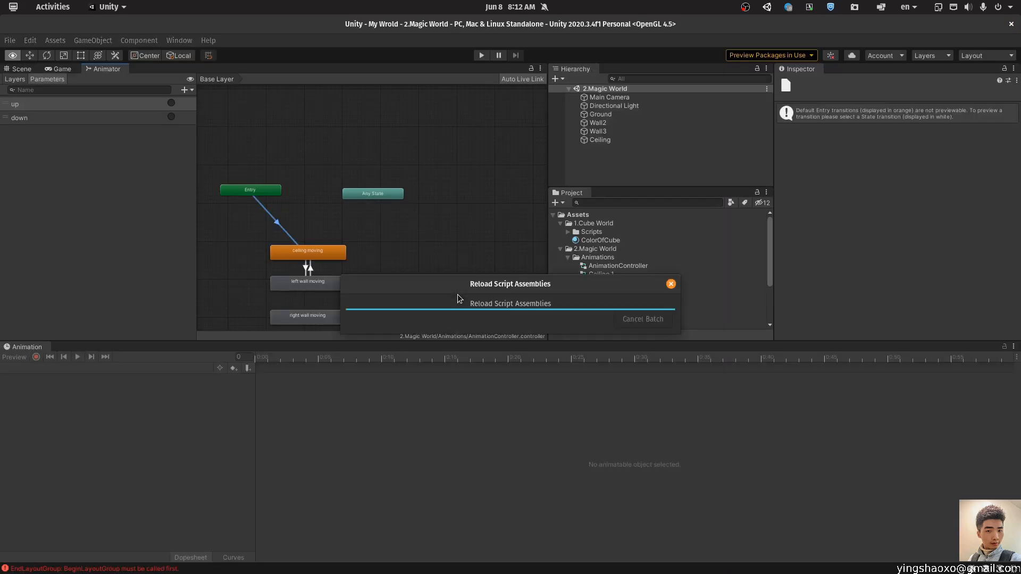
left_click(483, 58)
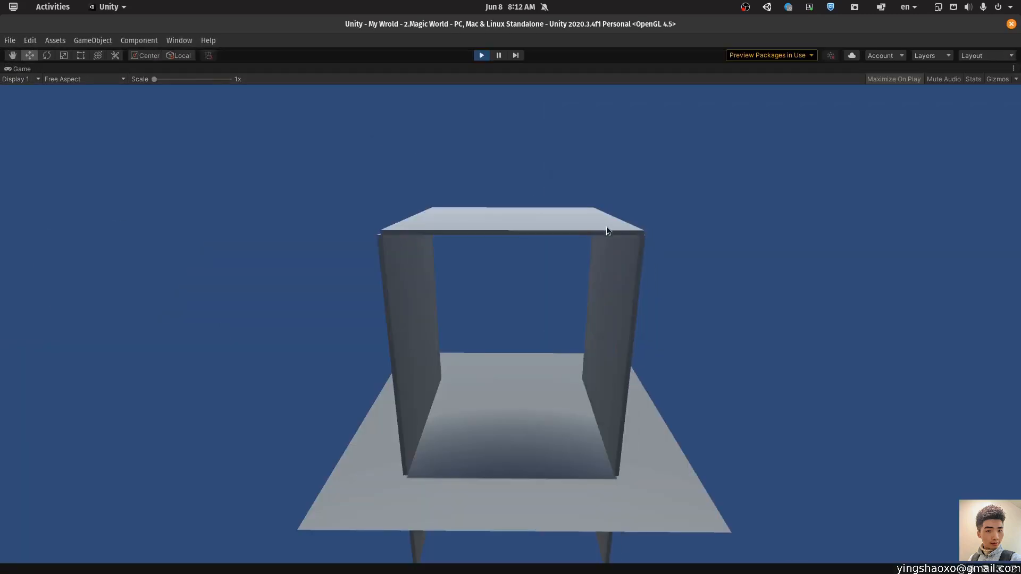
left_click(484, 57)
key("alt+Tab")
key("alt+Tab")
key("ctrl+p")
key("ctrl+p")
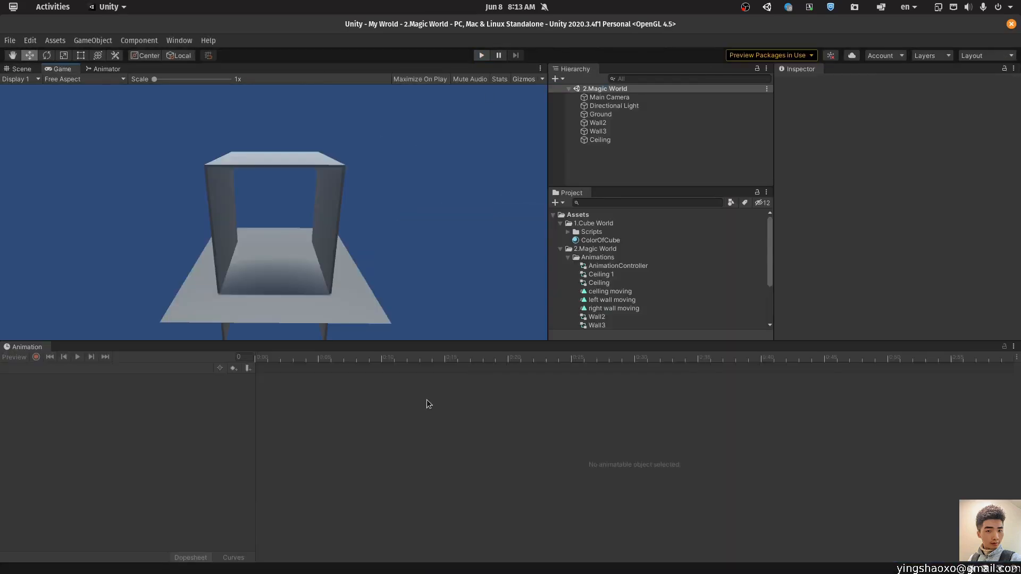
- Switch to Visual Studio Code, change the SetTrigger argument to "down" in move_the_ceiling.cs, and save it
key("alt+Tab")
key("Up")
key("Down")
key("Up")
key("Down")
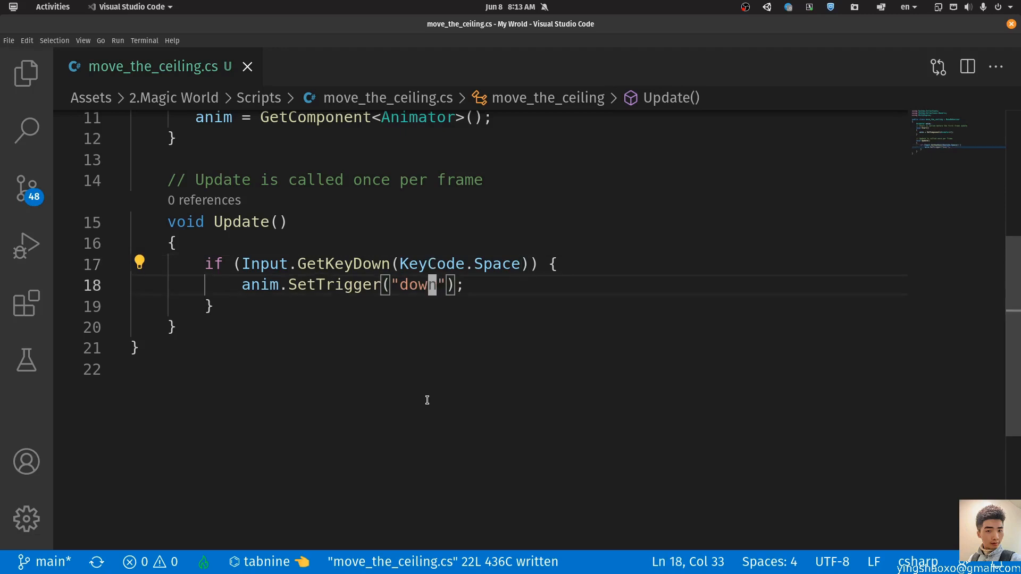
key("Up")
- Switch to Unity, enlarge the Hierarchy and Project areas, attach the move_the_ceiling script to Ceiling, and play-test it
key("alt+Tab")
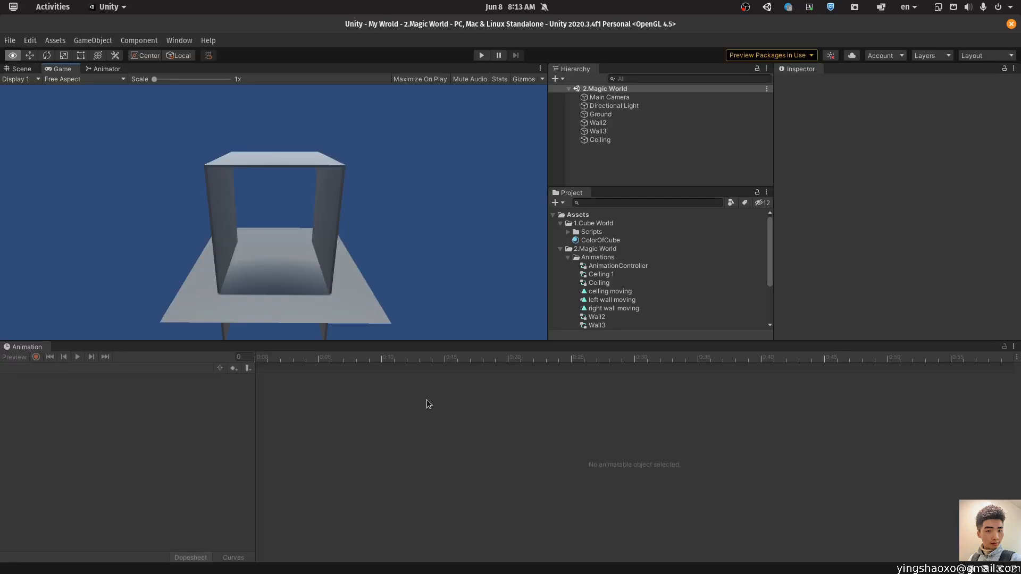
left_click_drag(594, 342, 594, 408)
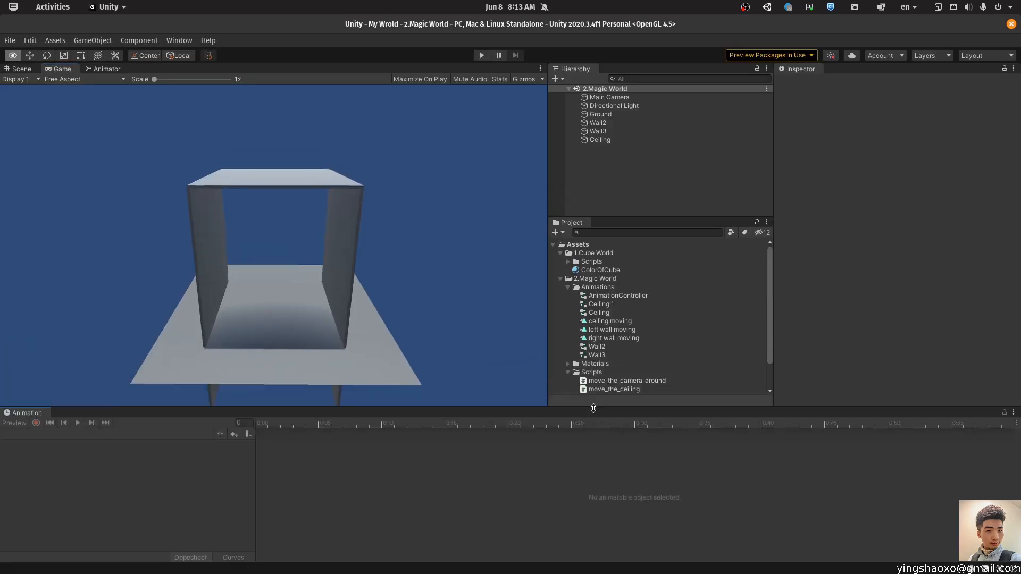
left_click_drag(541, 311, 343, 340)
scroll(440, 385, "down", 2)
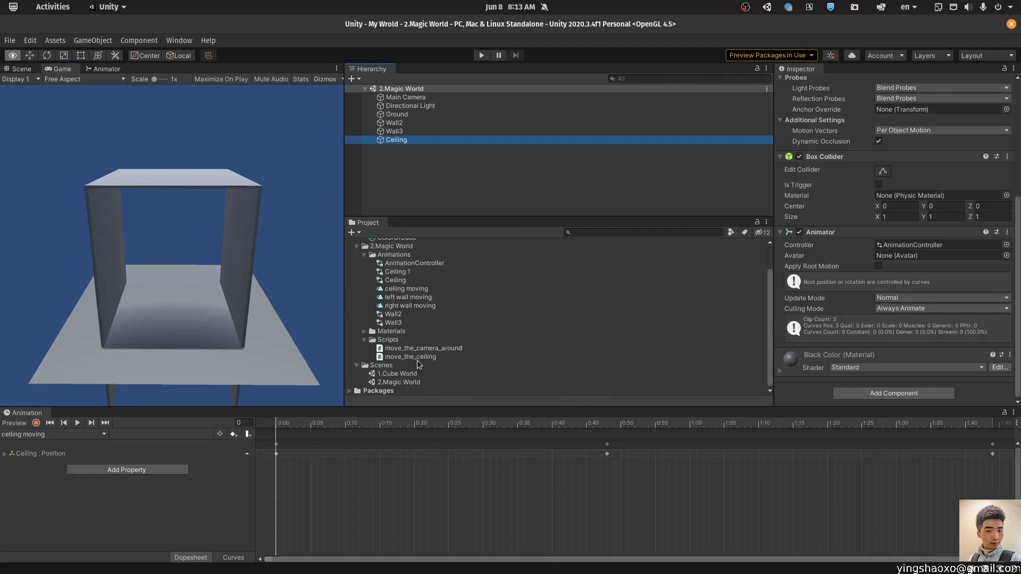
left_click_drag(418, 364, 404, 141)
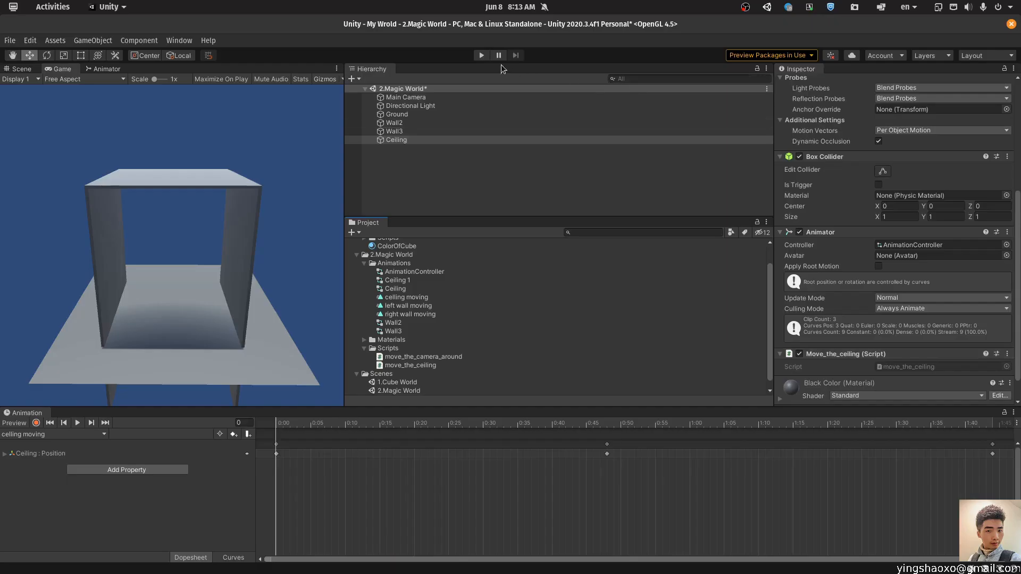
left_click(482, 56)
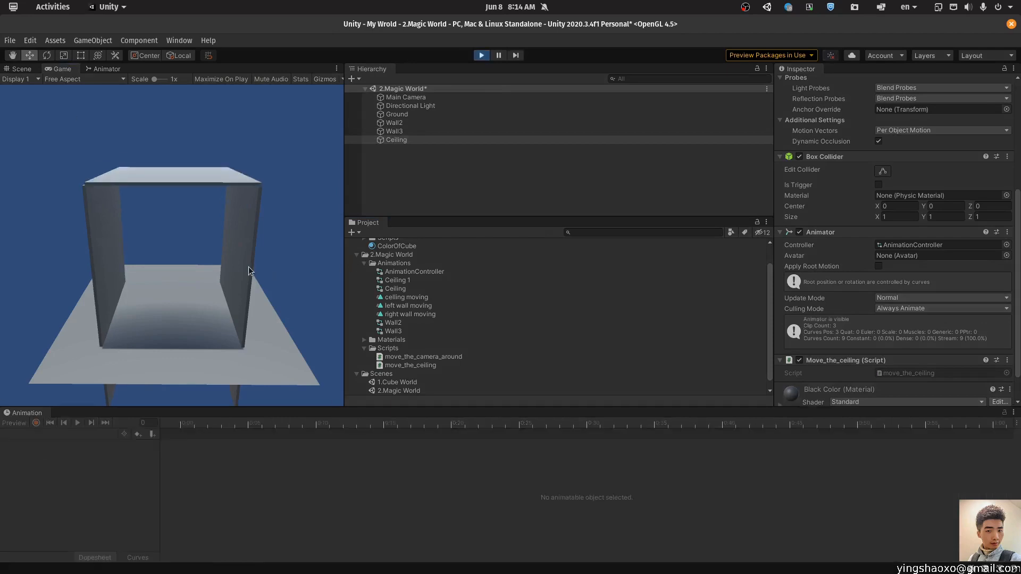
key("ctrl+p")
- Switch to Visual Studio Code, try adding Console.log("hi"); inside the Space-key check, and save the script
key("alt+Tab")
key("k")
key("j")
key("k")
key("k")
key("o")
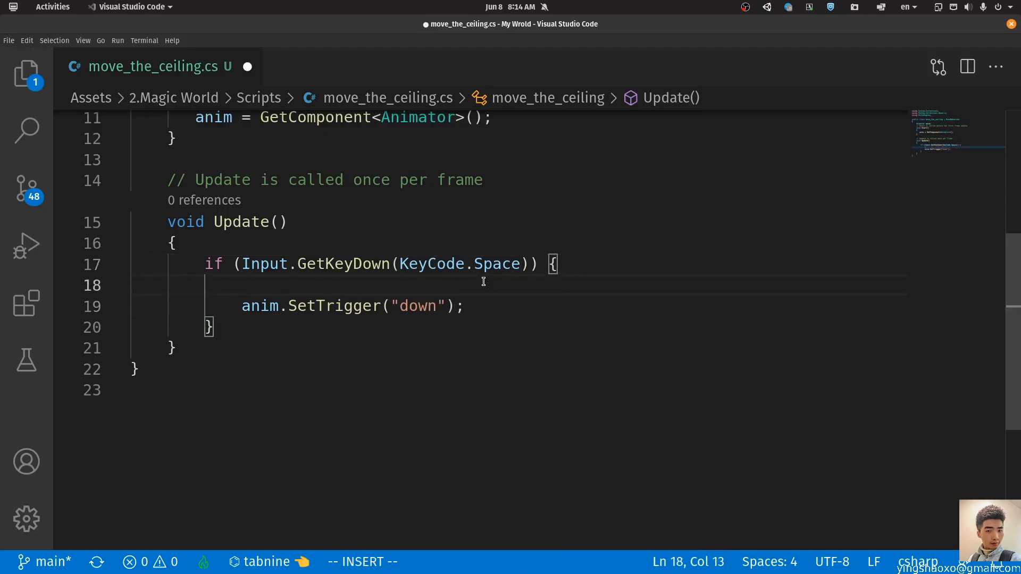
type("print")
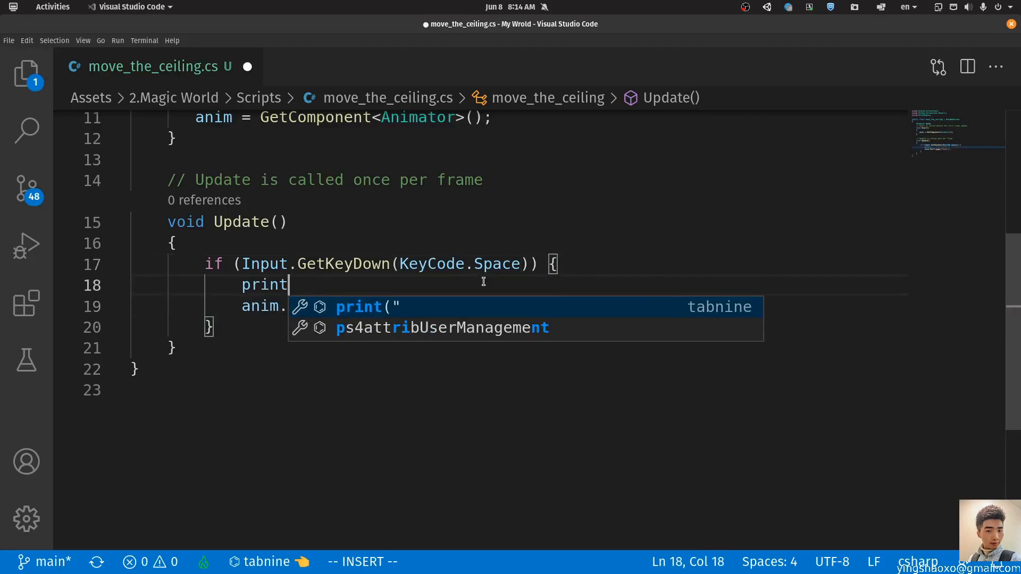
key("BackSpace")
key("BackSpace")
key("BackSpace")
key("BackSpace")
type("Console.log(\"hi\");")
key("Escape")
type(":w")
key("Return")
- Rework the log statement and rerun the scene in Unity to test the Space-key check
key("asciicircum")
key("v")
key("e")
key("d")
key("i")
key("alt+Tab")
key("ctrl+p")
key("alt+Tab")
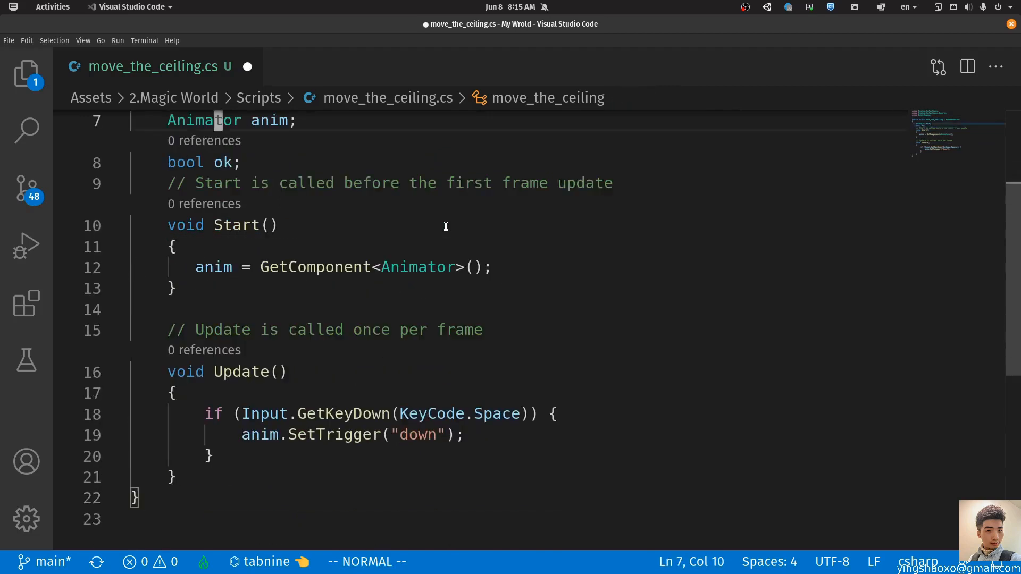
- Initialise bool ok to false and wrap the down trigger call in an if (ok) block
type("= false")
key("Escape")
type("j9joif ok")
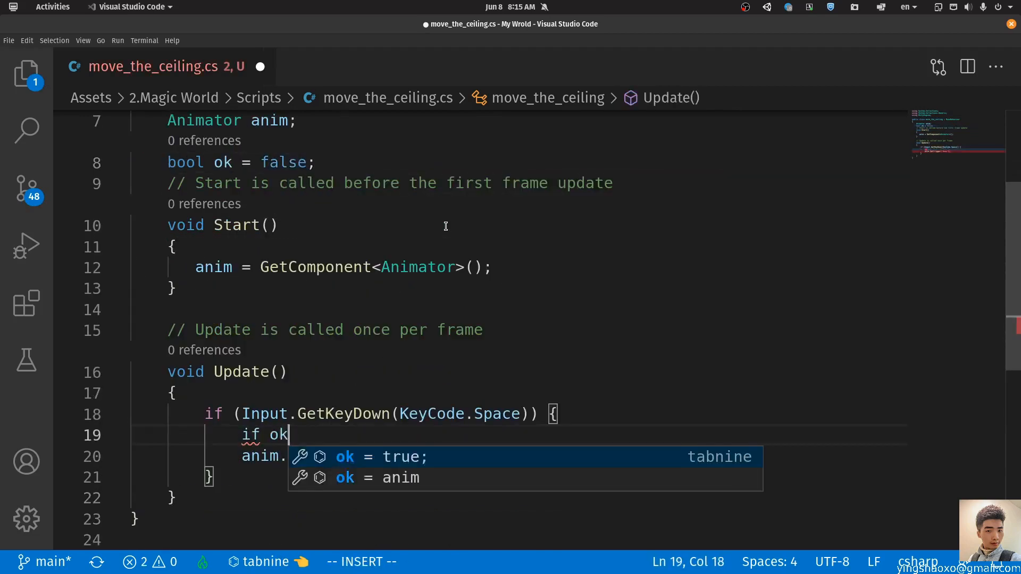
key("BackSpace")
key("BackSpace")
key("BackSpace")
type("(ok) {")
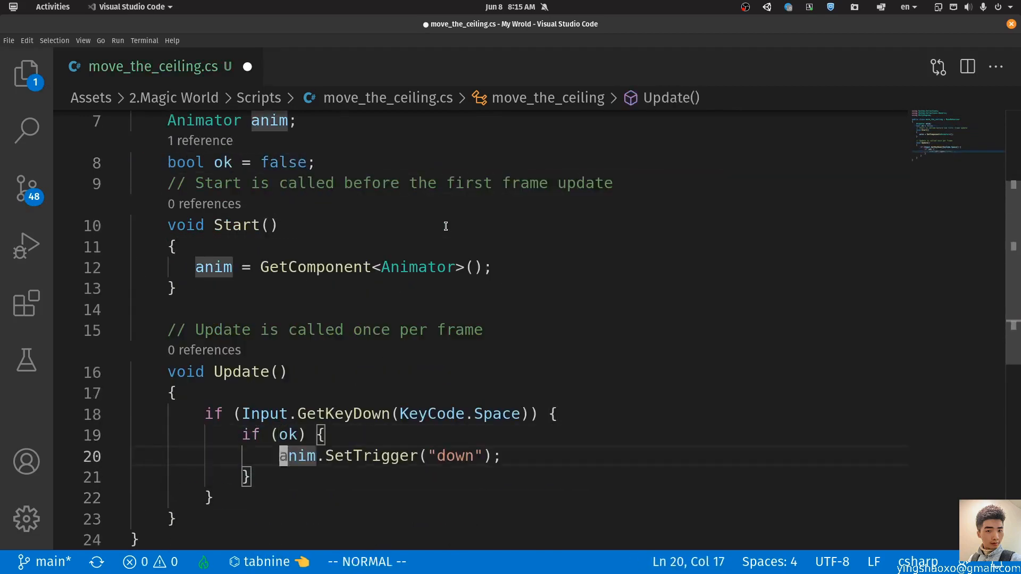
- Reset ok to false after the down trigger and add an else branch that sets the up trigger and ok = true
type("true")
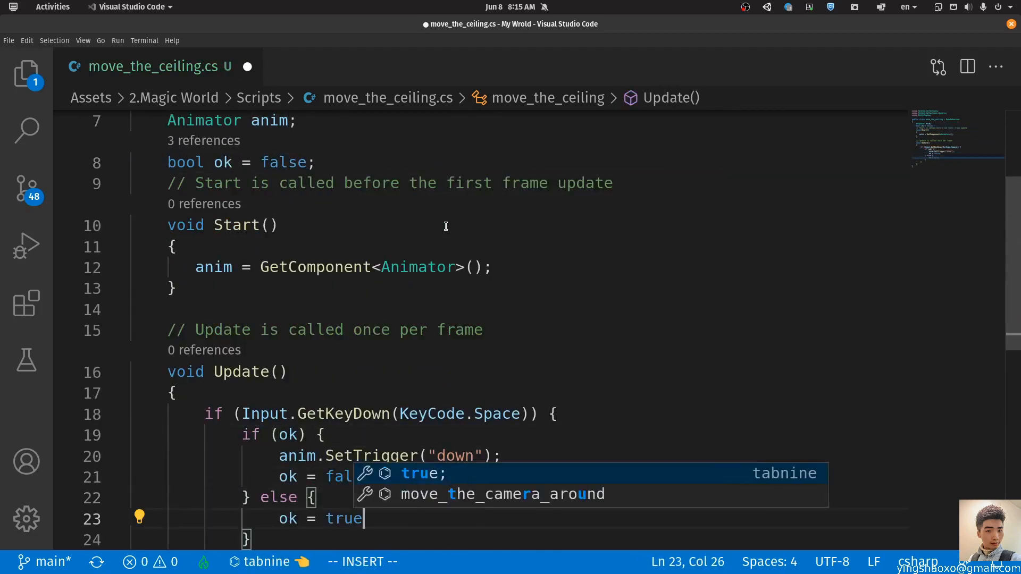
type(";")
key("Escape")
key("k")
key("k")
key("k")
key("y")
key("y")
key("j")
key("j")
key("p")
key("c")
key("i")
key("quotedbl")
type("up")
key("Escape")
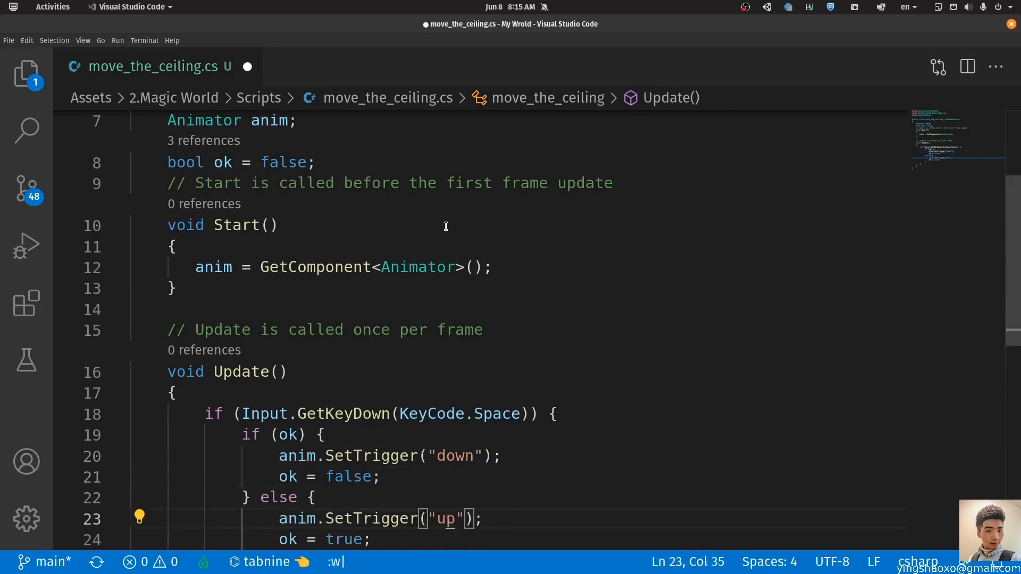
- Switch to Unity, play-test the Space-key toggle between the up and down triggers, and stop the scene
key("alt+Tab")
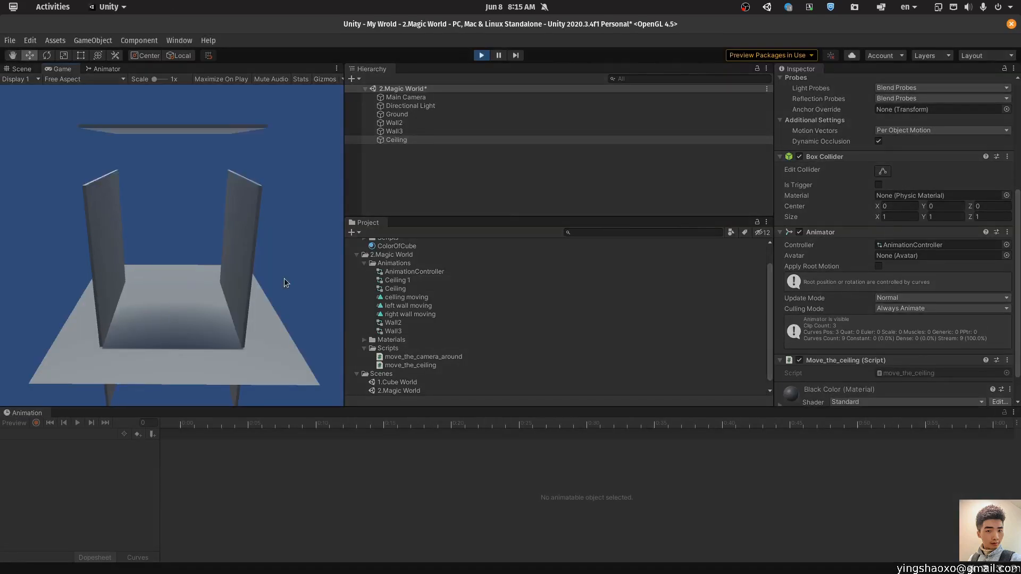
left_click(482, 55)
key("alt+Tab")
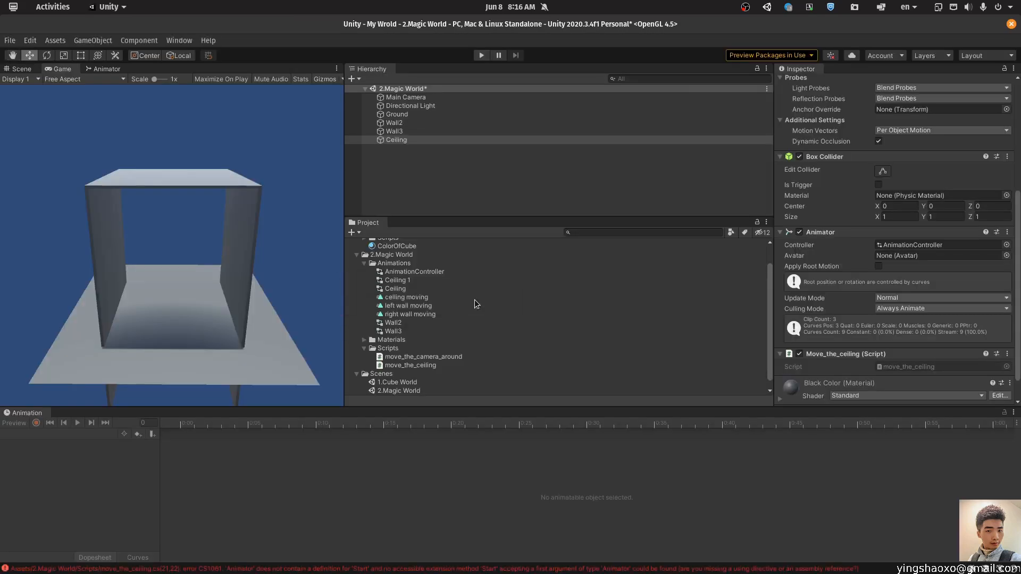
- Switch to the Unity Scripting API documentation in the browser and read the Animation class methods and the Animation.Play page
key("alt+Tab")
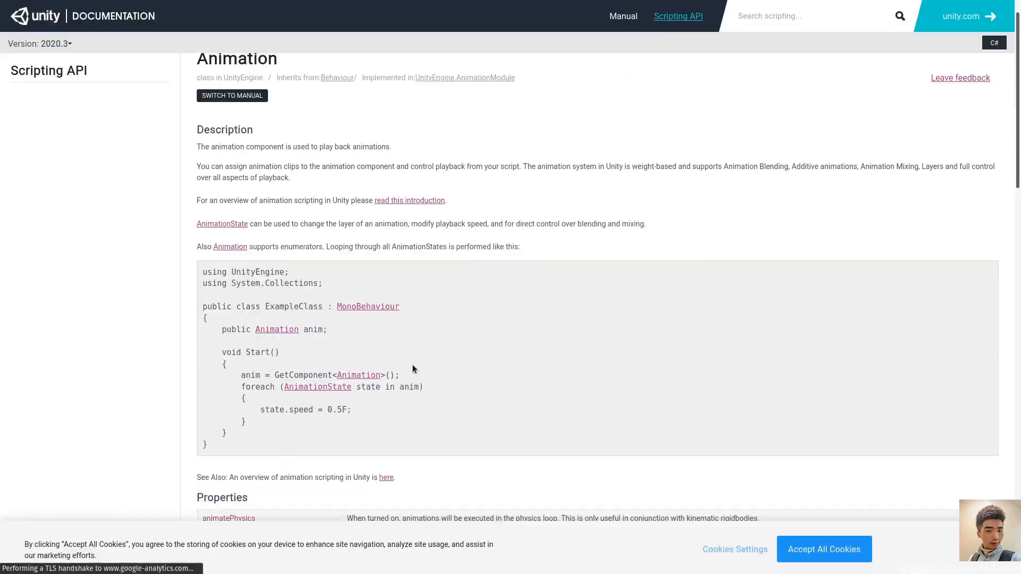
scroll(373, 378, "down", 8)
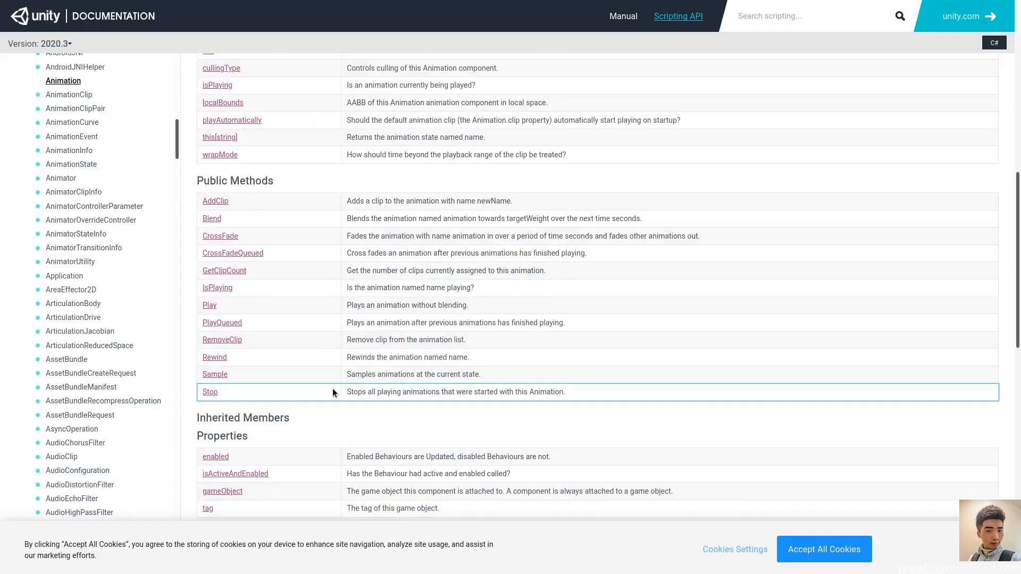
scroll(333, 393, "up", 4)
scroll(333, 392, "down", 4)
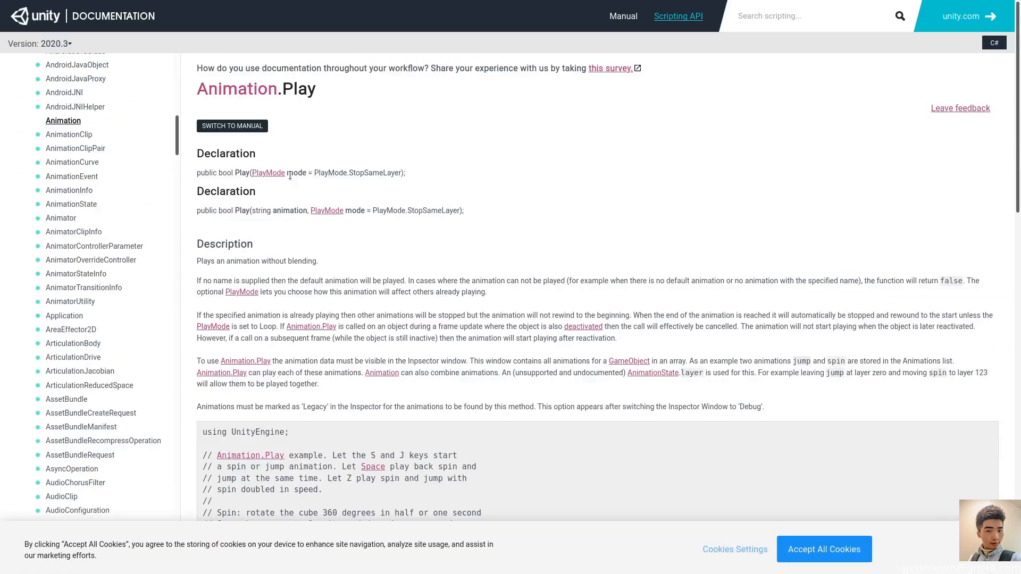
scroll(354, 353, "down", 9)
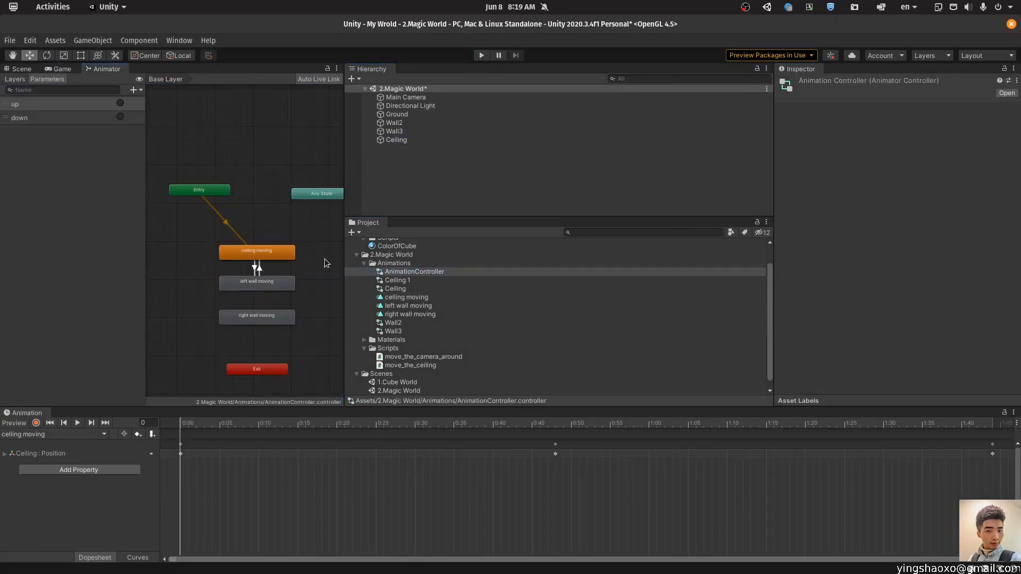
- Inspect the two transitions between the celling moving and left wall moving states in the Animator
left_click(314, 195)
left_click(257, 267)
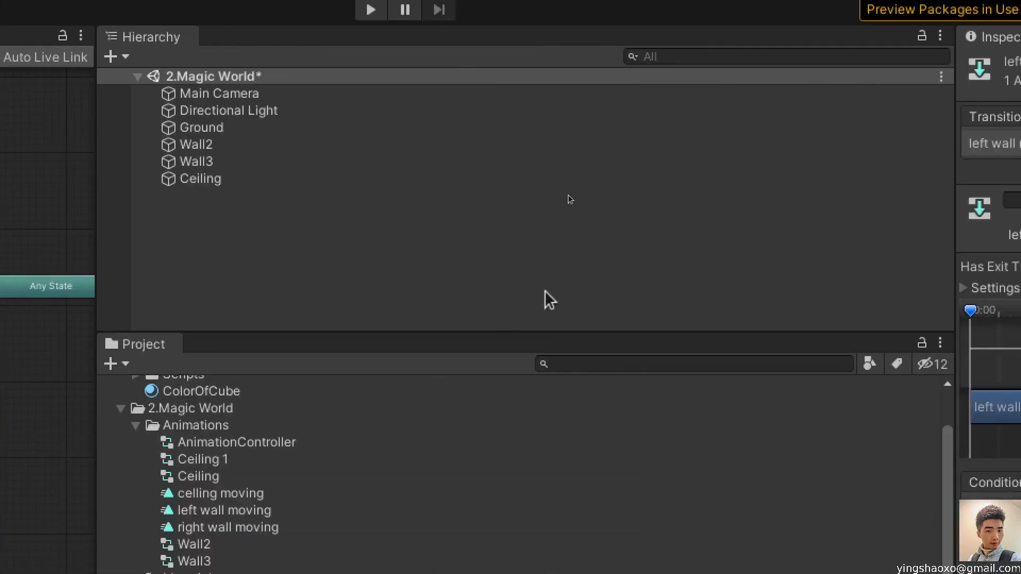
left_click(710, 409)
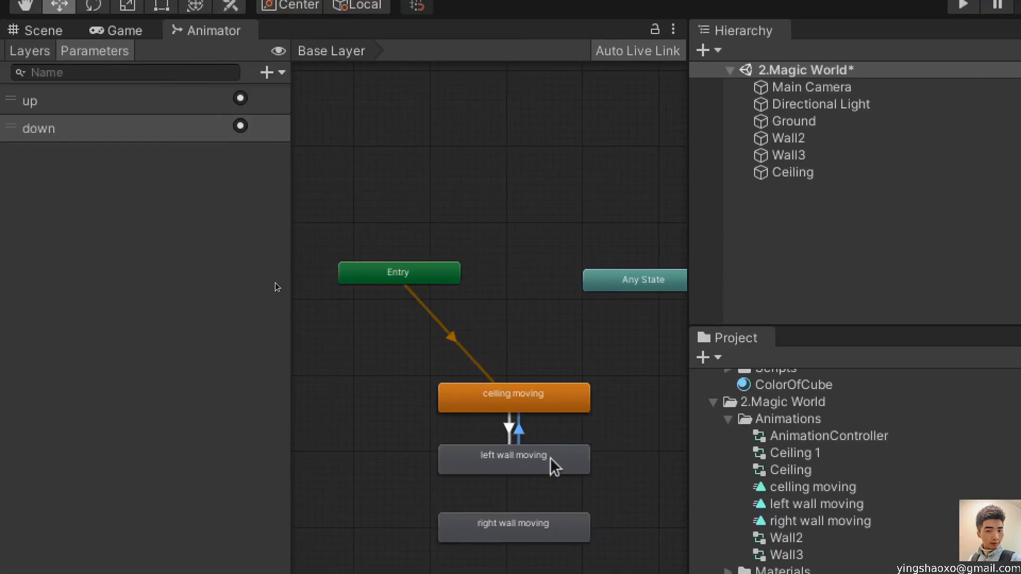
left_click(509, 425)
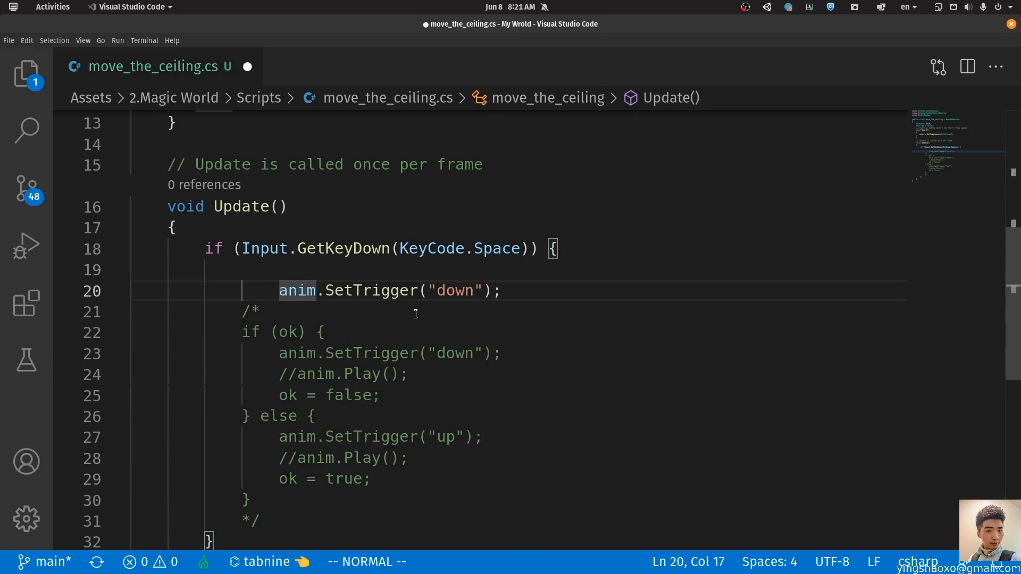
- Outdent the anim.SetTrigger("down") line, save the script and switch to Unity
key("less")
key("less")
key("ctrl+s")
key("alt+Tab")
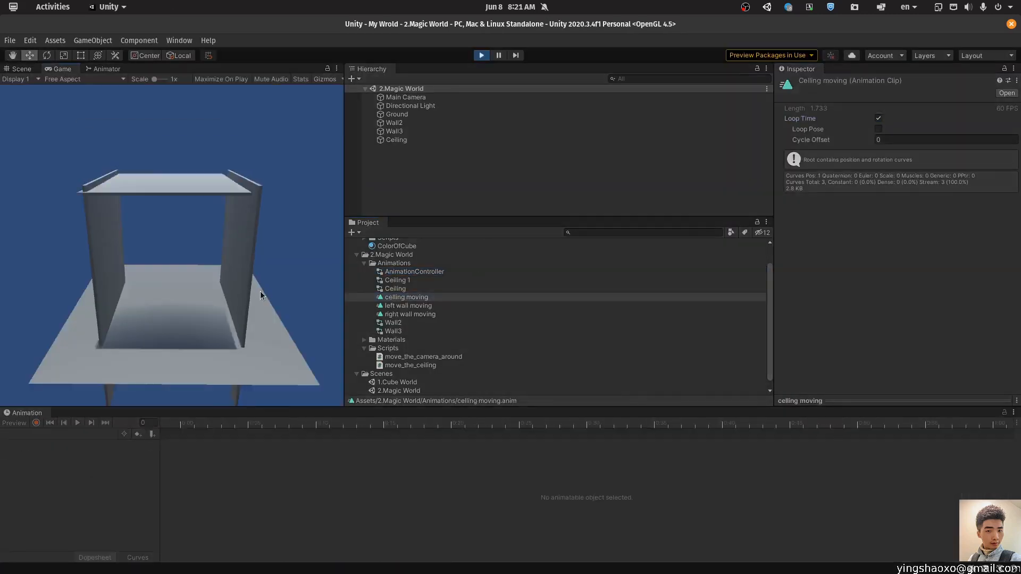
- Delete the transition from left wall moving back to celling moving
left_click(233, 227)
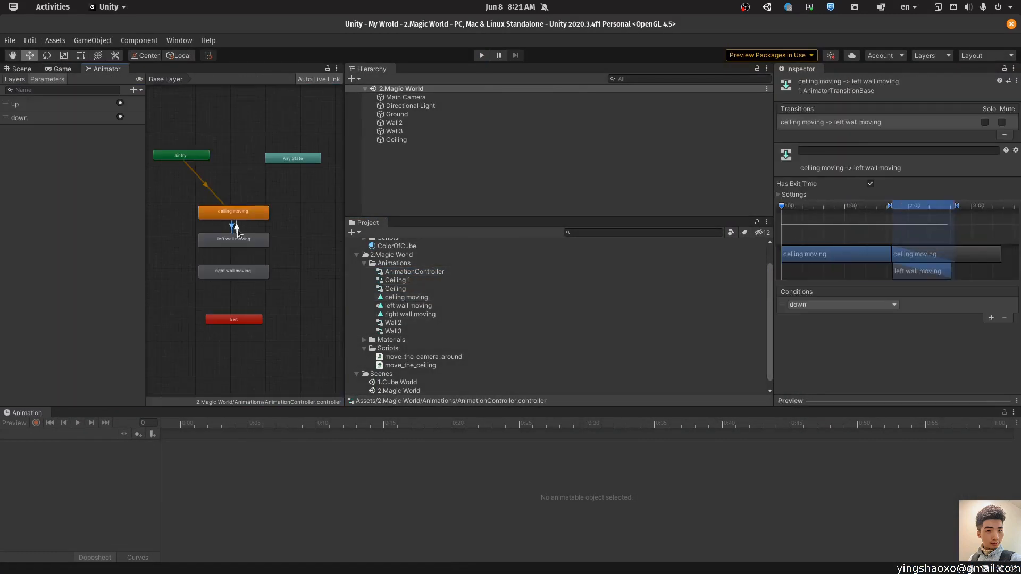
left_click(237, 227)
key("Delete")
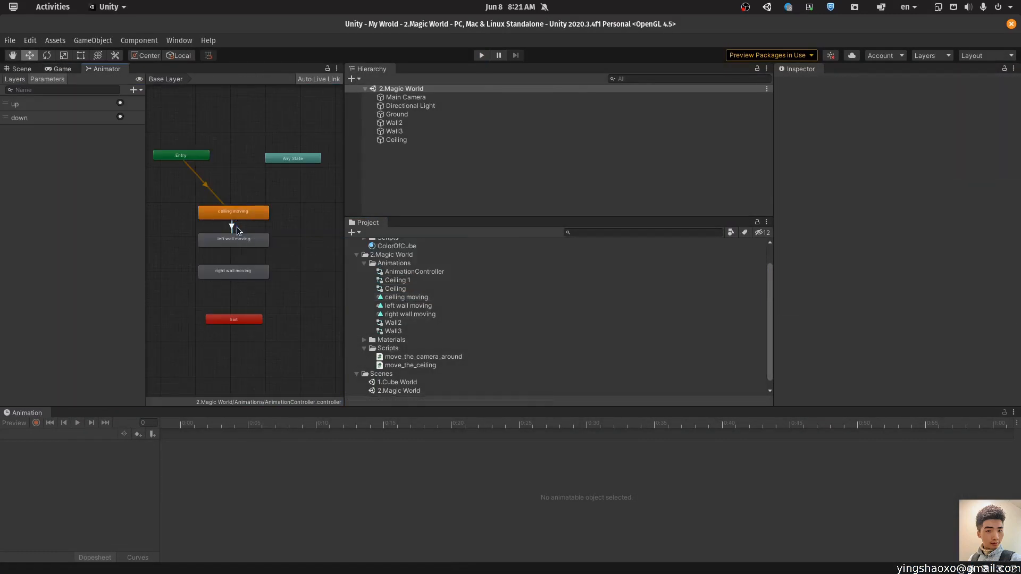
- Try adding integer Animator parameters named change and state_num, and delete state_num
left_click(234, 227)
left_click(136, 90)
left_click(154, 117)
type("change")
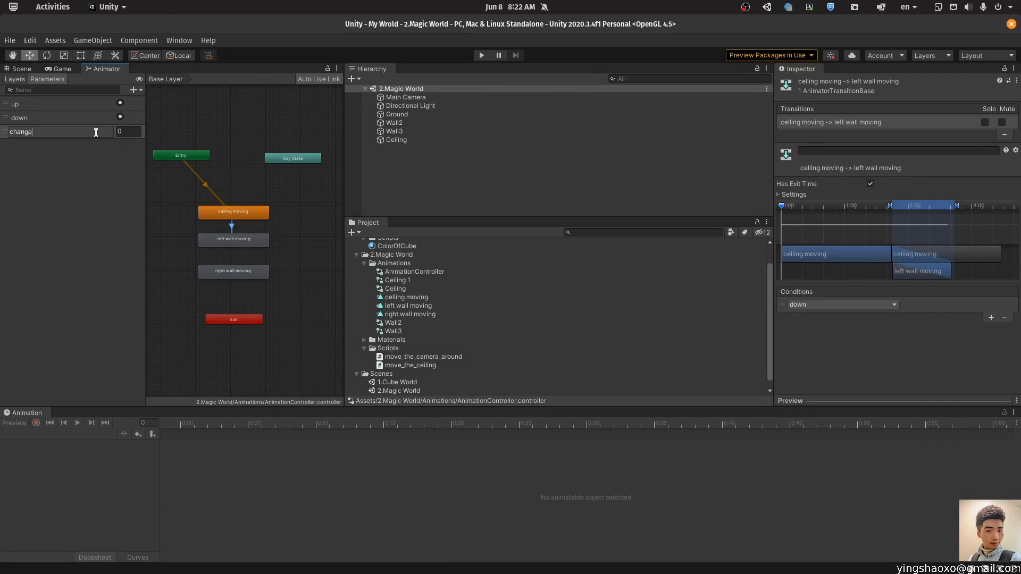
left_click(136, 90)
left_click(147, 118)
type("state_num")
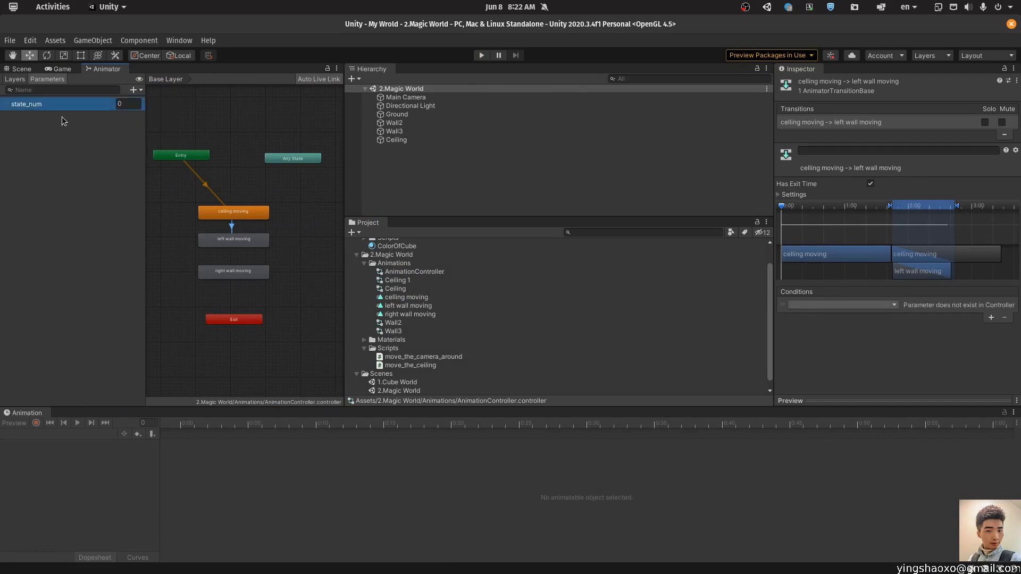
right_click(31, 106)
left_click(61, 115)
- Add an integer Animator parameter named stutas_num
left_click(136, 90)
left_click(146, 119)
type("stutas_num")
key("Return")
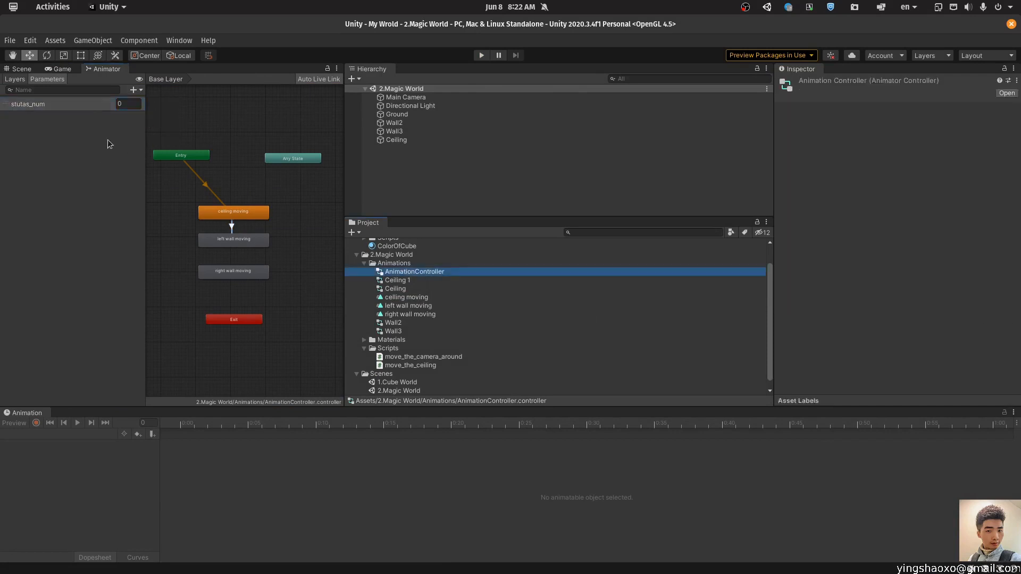
- Set the celling moving to left wall moving transition's condition to the new integer parameter with an Equals comparison
left_click(874, 304)
left_click(820, 339)
left_click(928, 305)
left_click(929, 342)
left_click(977, 305)
- Make a transition from left wall moving to celling moving and add a condition to it
right_click(249, 241)
left_click(277, 247)
left_click(237, 228)
left_click(993, 317)
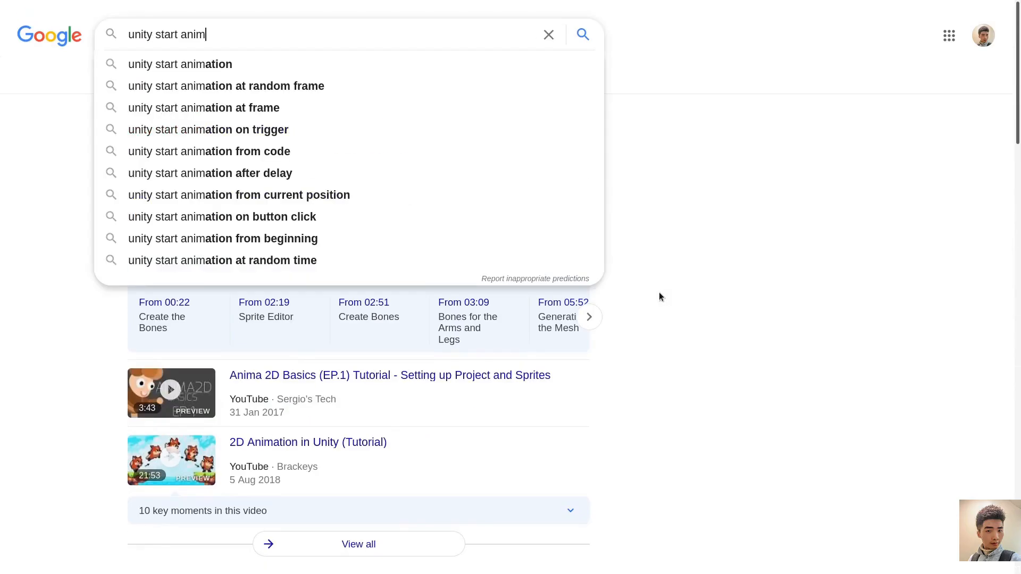
- Clear the web query about starting animations and read the Animator SetInteger example in the Unity Scripting API
key("BackSpace")
key("BackSpace")
key("BackSpace")
key("BackSpace")
key("BackSpace")
key("BackSpace")
key("BackSpace")
key("BackSpace")
key("BackSpace")
key("BackSpace")
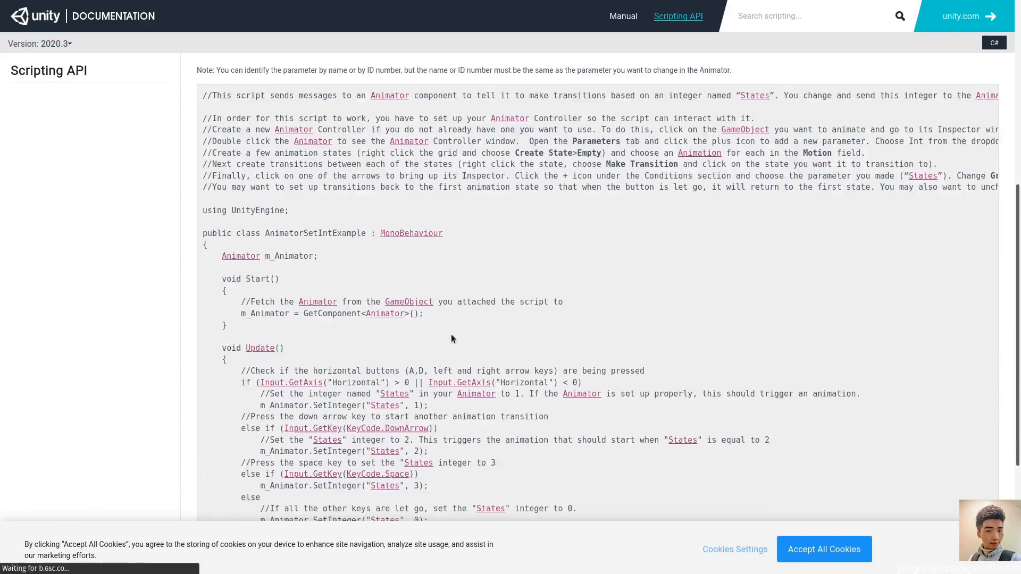
scroll(451, 337, "down", 2)
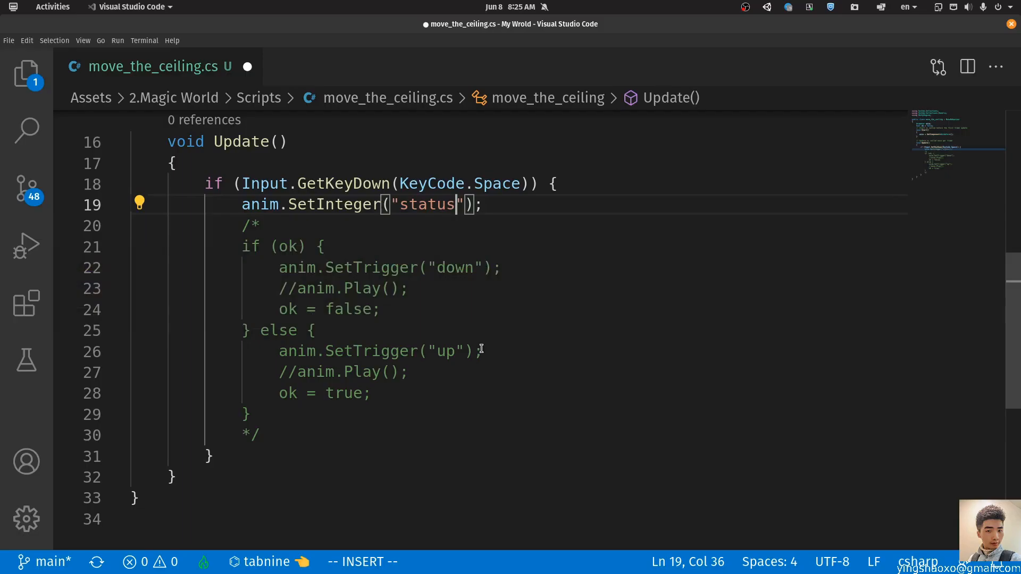
- Complete the call in the script as anim.SetInteger("status_num", 0); and duplicate that line below
type("_num")
key("Right")
type(", 0")
key("Escape")
key("y")
key("y")
key("p")
key("e")
key("e")
key("e")
key("alt+Tab")
key("alt+Tab")
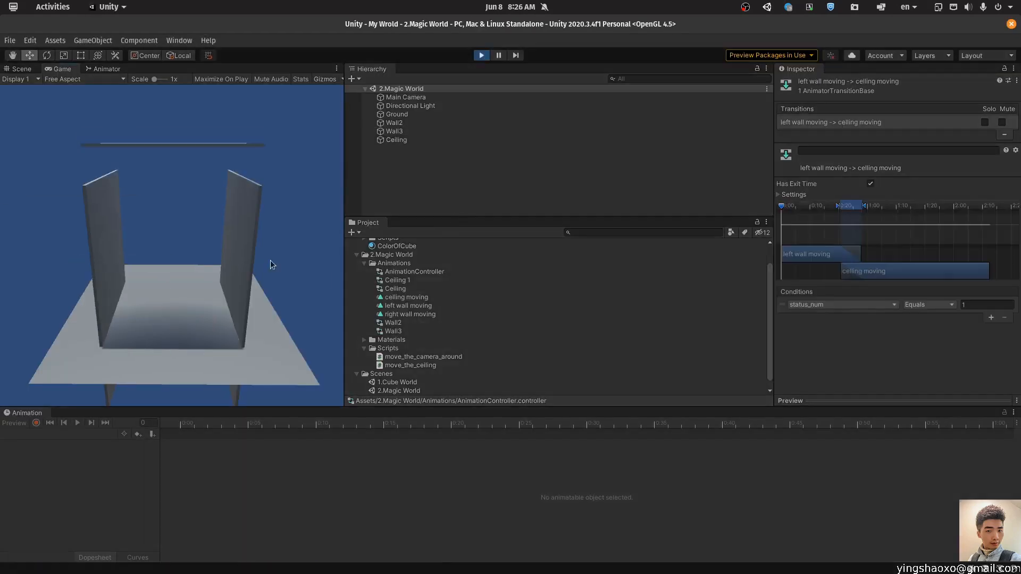
- Start an anim.GetInteger( call in the script and open the Animator.GetInteger documentation from the web results
left_click(489, 298)
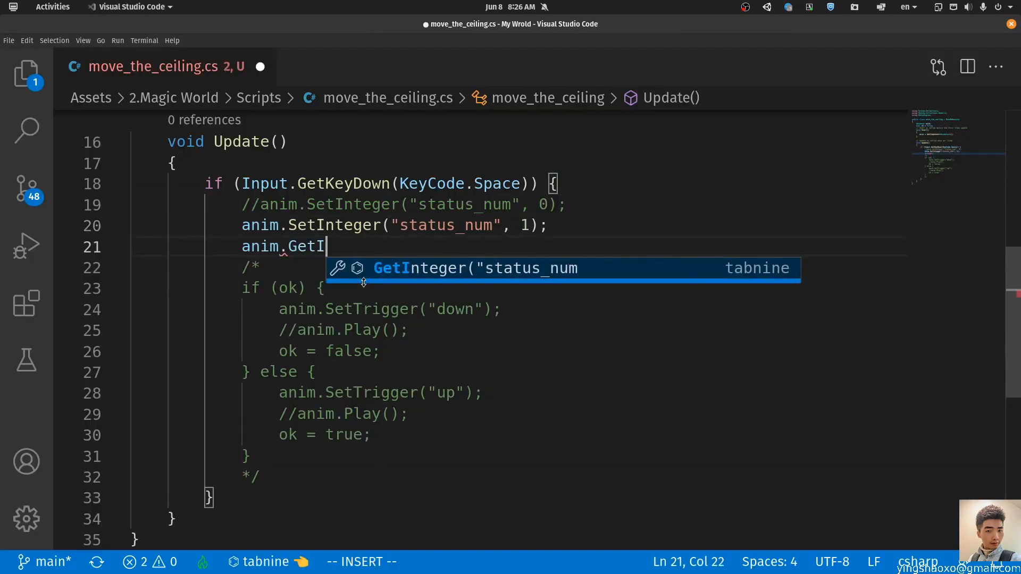
type("nteger(")
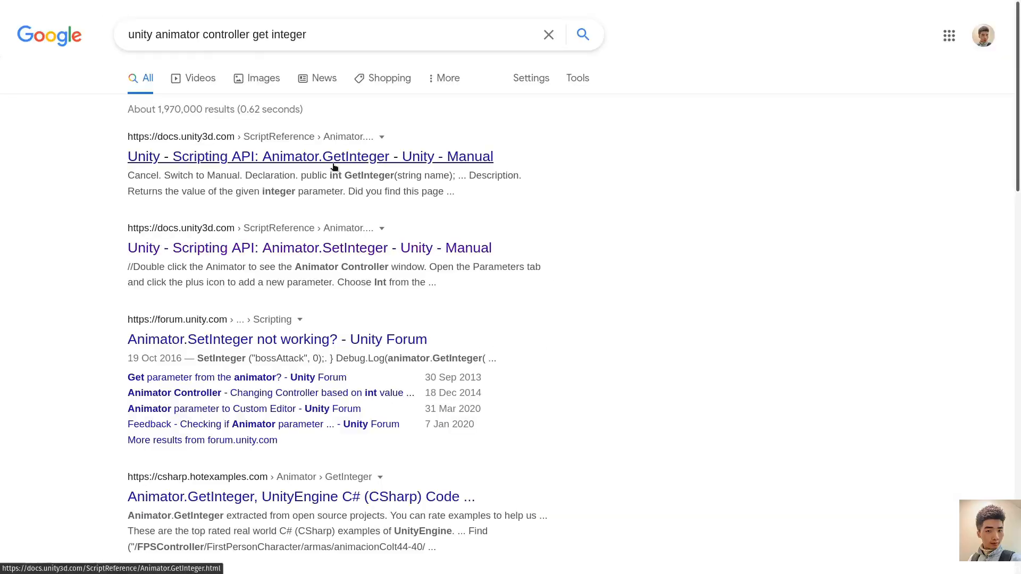
left_click(331, 159)
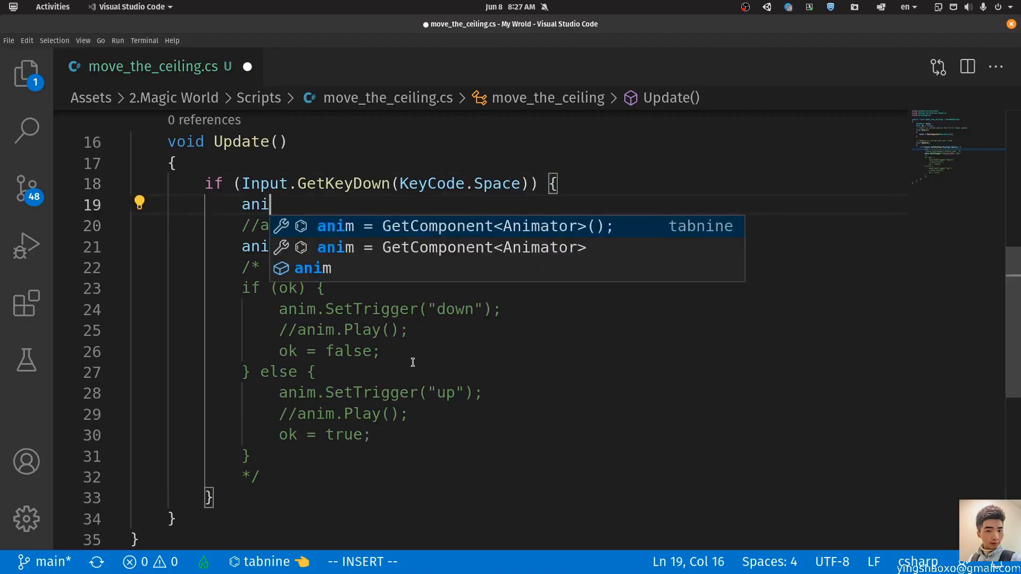
- Insert the line int status = anim.GetInteger("status_num"); at the start of the Space-key block
type("a")
key("BackSpace")
type(".GetInteger(")
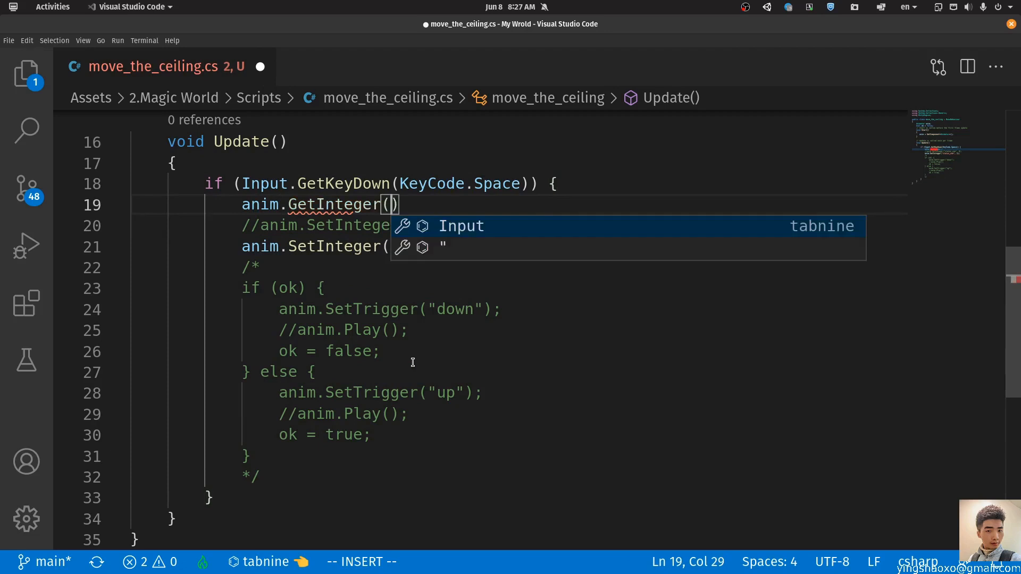
type("\"status_num\");")
key("Escape")
key("shift+i")
type("int status =")
key("Escape")
- Add an if (status == 0) and else block below the status line
type("oif (status == 0) {} else {")
key("Return")
key("Escape")
key("k")
key("k")
key("y")
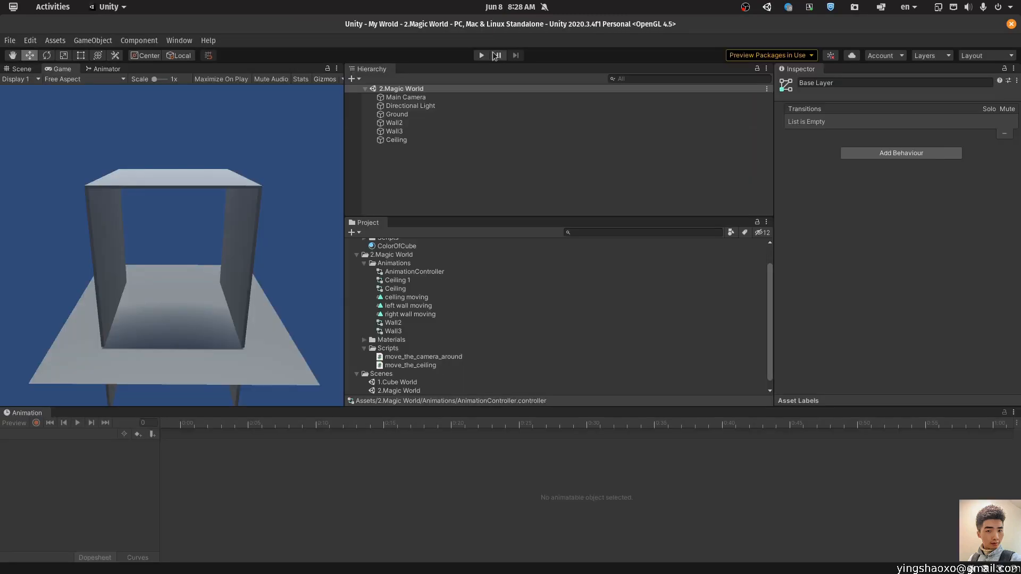
- Select the celling moving animation clip in Unity to show its settings
left_click(399, 297)
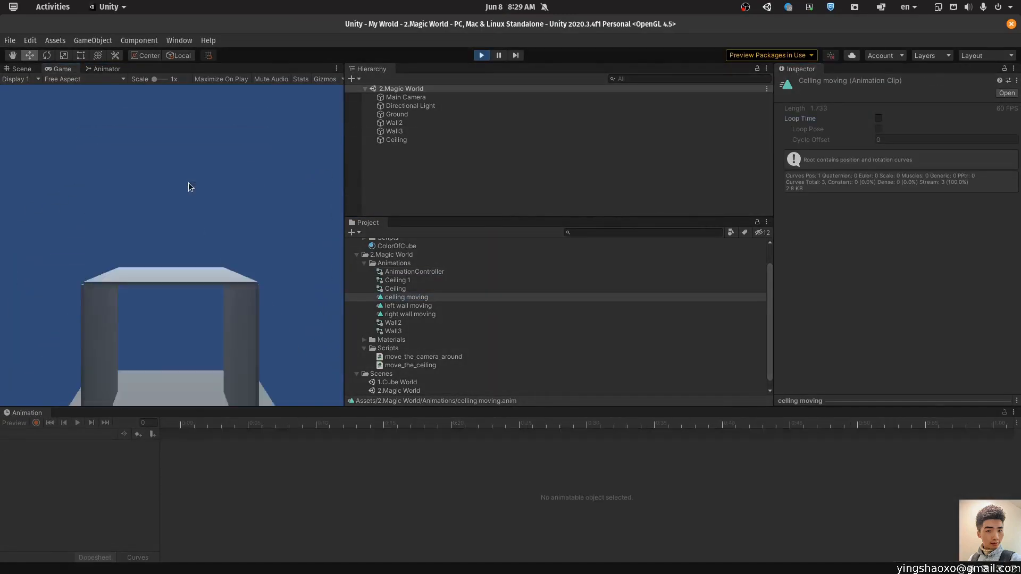
- Add a Debug.log call for status below the GetInteger line in the script and play the scene
key("alt+Tab")
type("De")
type("bug.log(status.);")
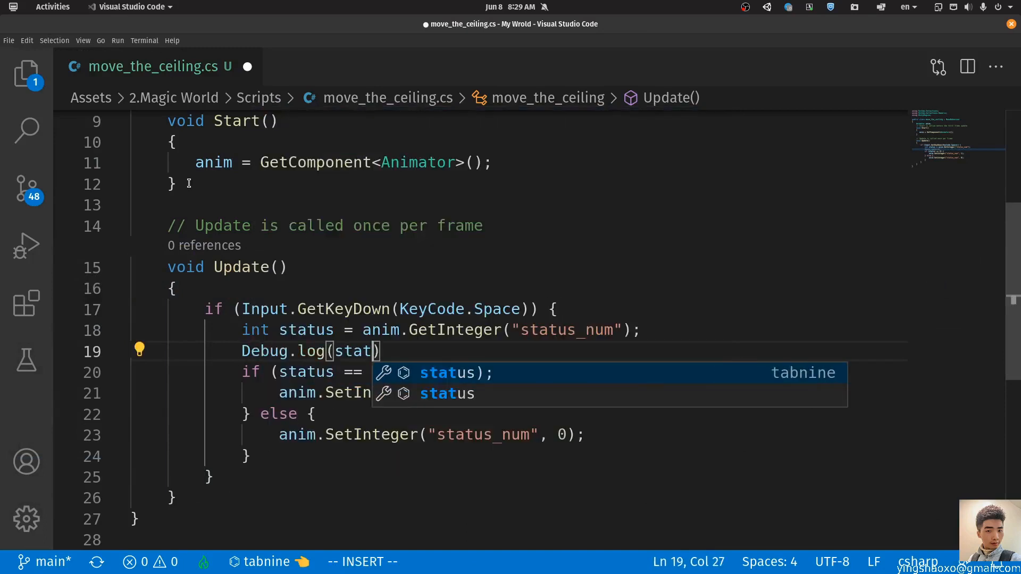
left_click(482, 55)
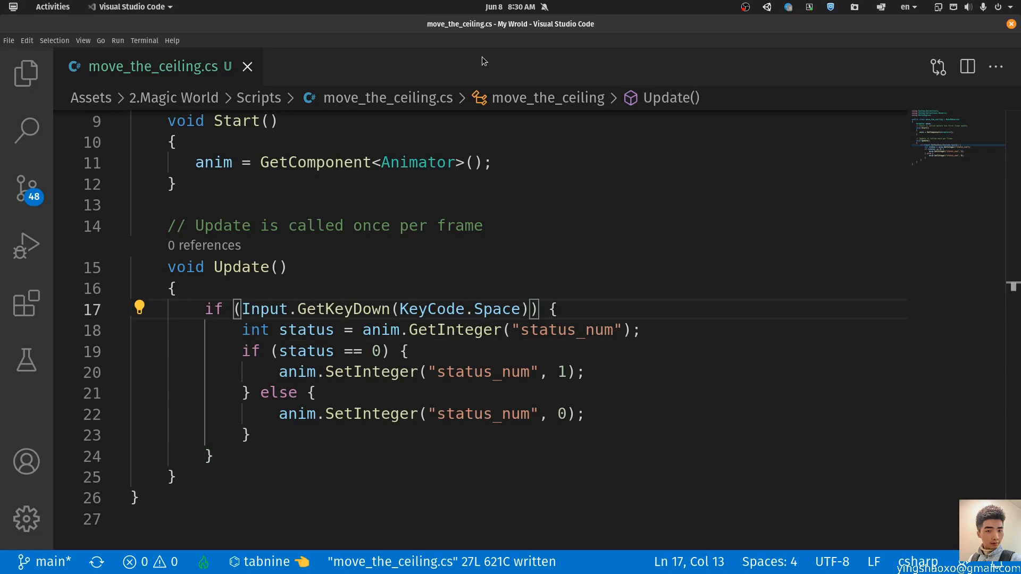
- Open a new line above the if (status == 0) check in the script and start a print statement
key("j")
key("j")
key("j")
type("kOpr")
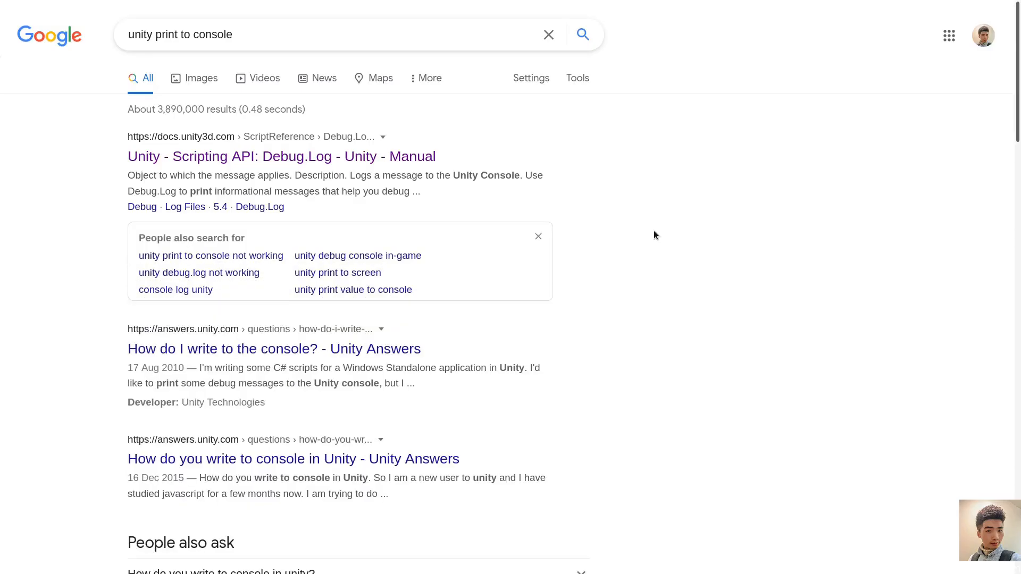
- Search the web for "unity animation stopped" and look through the results
key("BackSpace")
key("BackSpace")
key("BackSpace")
key("BackSpace")
key("BackSpace")
key("BackSpace")
key("BackSpace")
key("BackSpace")
key("BackSpace")
key("BackSpace")
key("BackSpace")
key("BackSpace")
key("BackSpace")
key("BackSpace")
key("BackSpace")
key("BackSpace")
type("animation so")
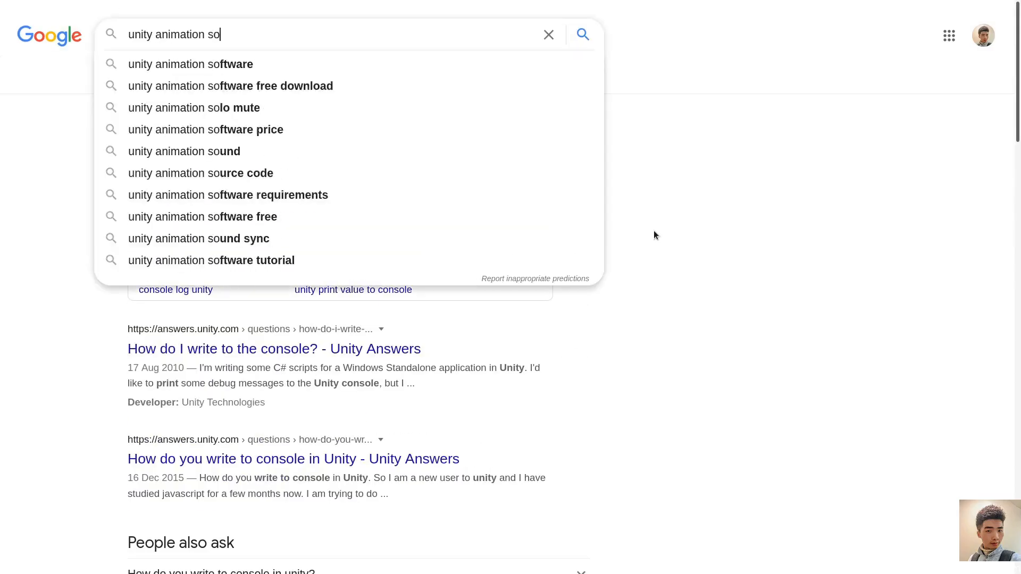
key("BackSpace")
type("topped")
key("Return")
scroll(474, 426, "down", 5)
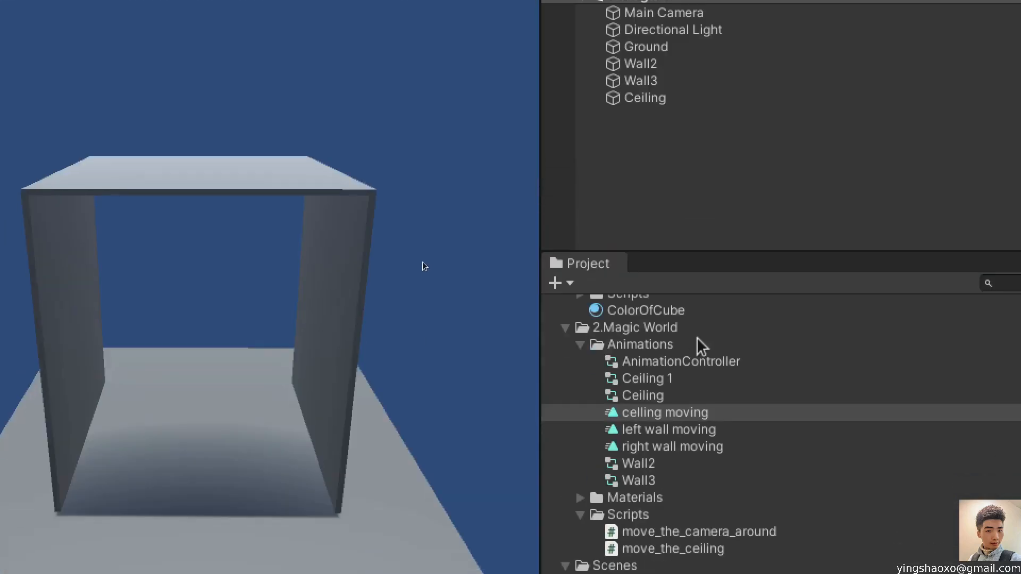
- Open AnimationController in the Animator and review its celling moving, left wall moving and right wall moving states
double_click(700, 364)
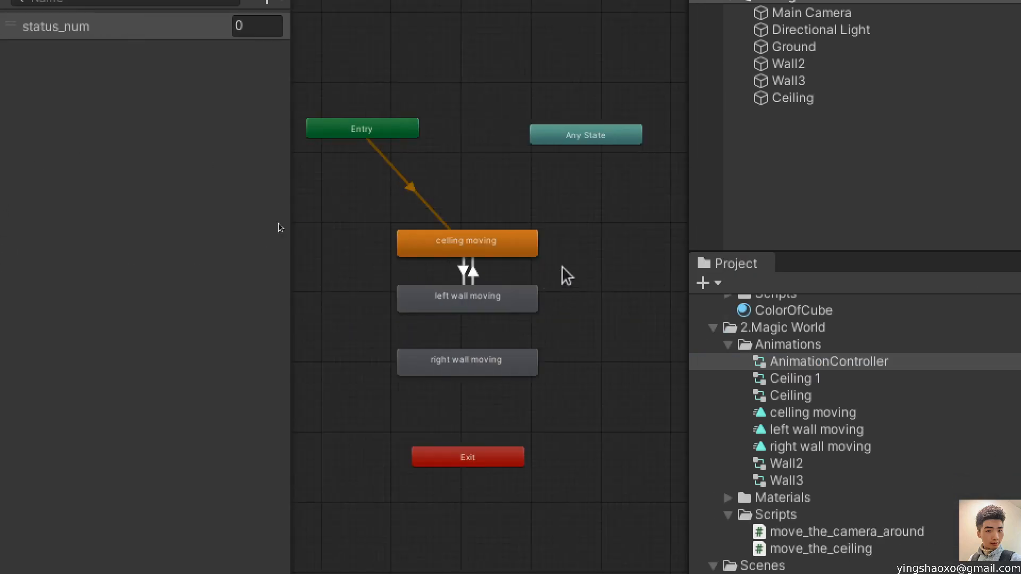
left_click(505, 242)
left_click(493, 306)
left_click(495, 362)
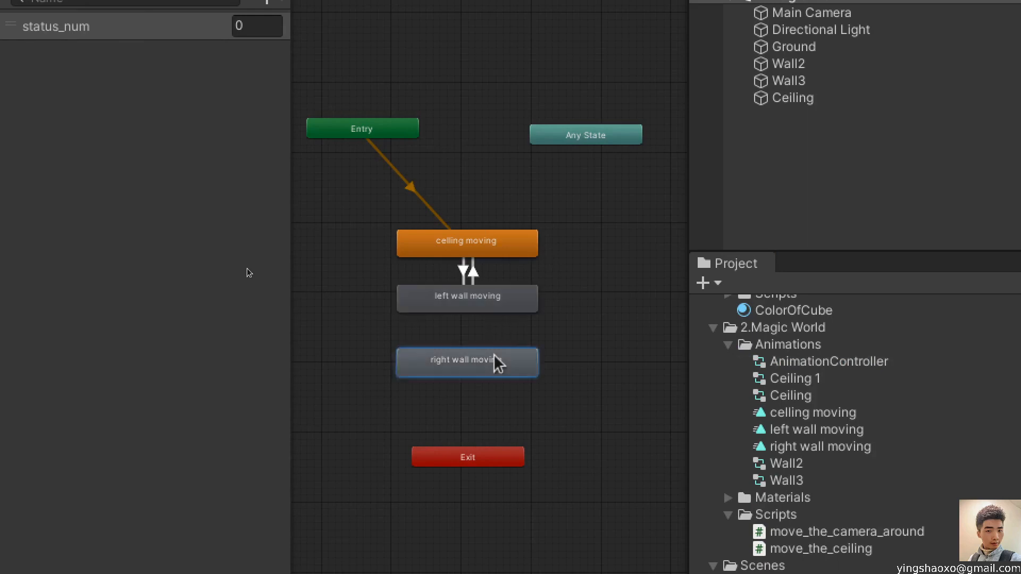
left_click(488, 244)
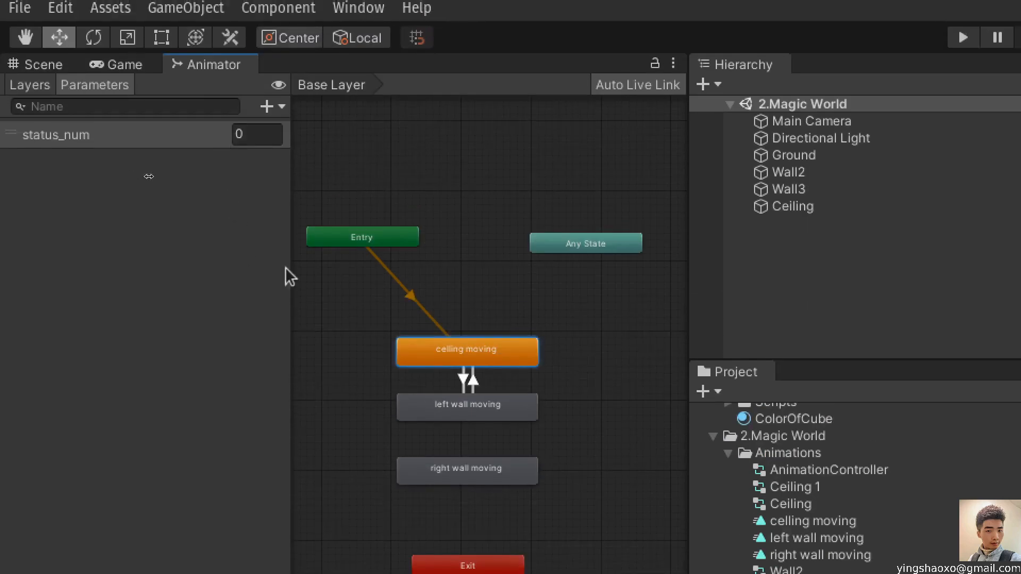
left_click(500, 407)
left_click(481, 354)
- Inspect the celling moving to left wall moving transition and the available Animator parameter types
left_click(464, 378)
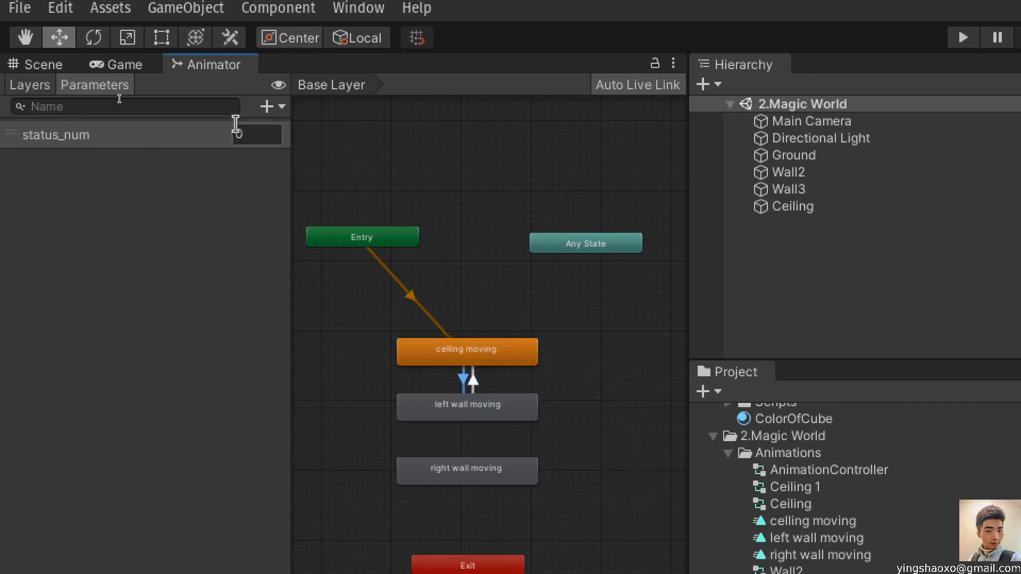
left_click(282, 107)
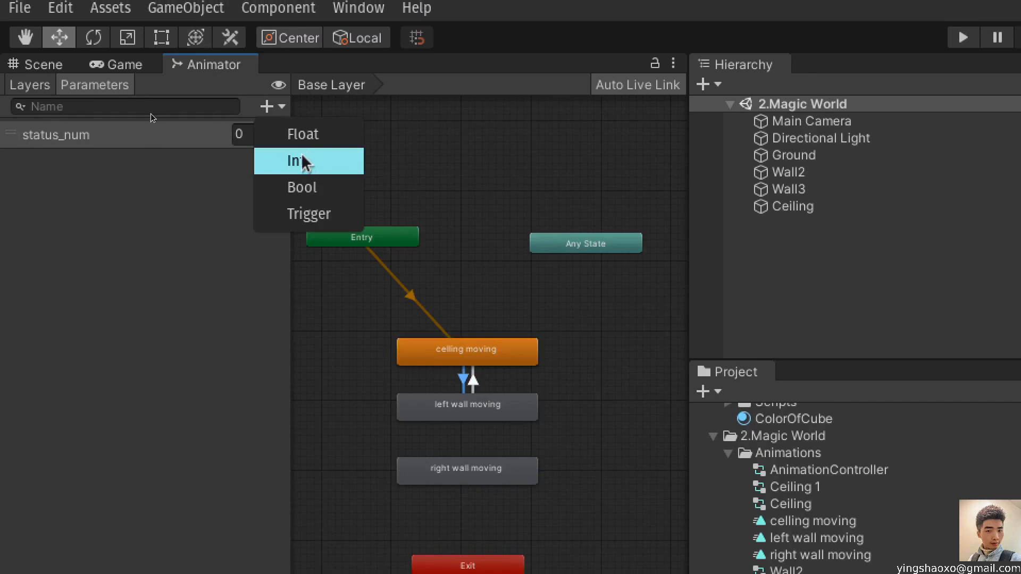
left_click(21, 204)
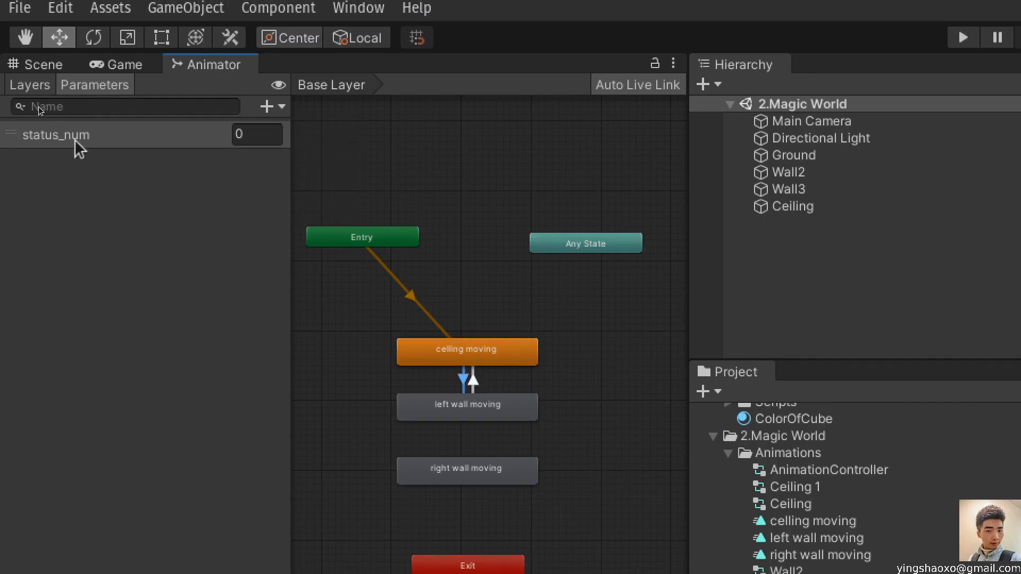
- Review the transitions in both directions between celling moving and left wall moving, and select the AnimationController asset
left_click(449, 352)
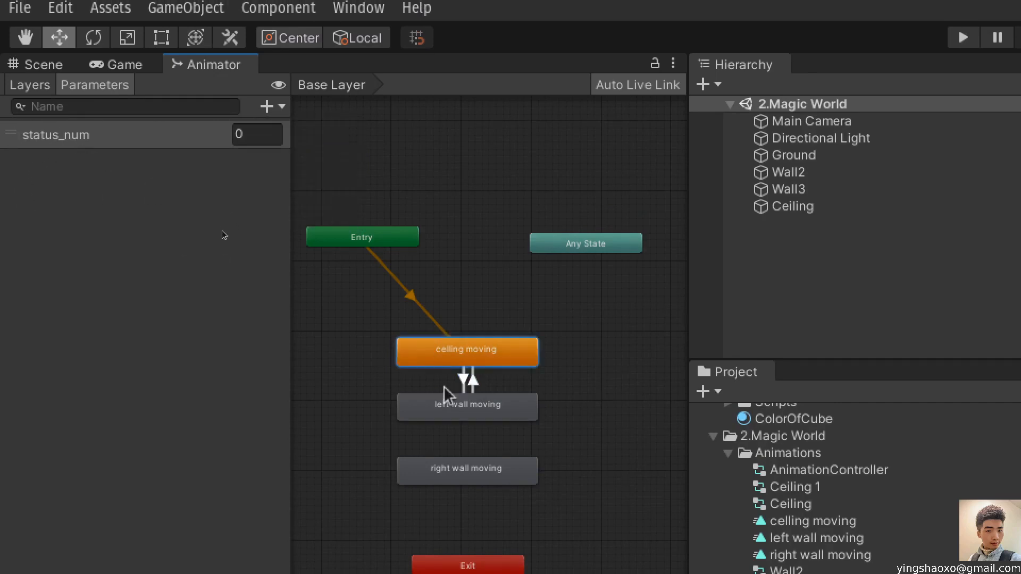
left_click(450, 413)
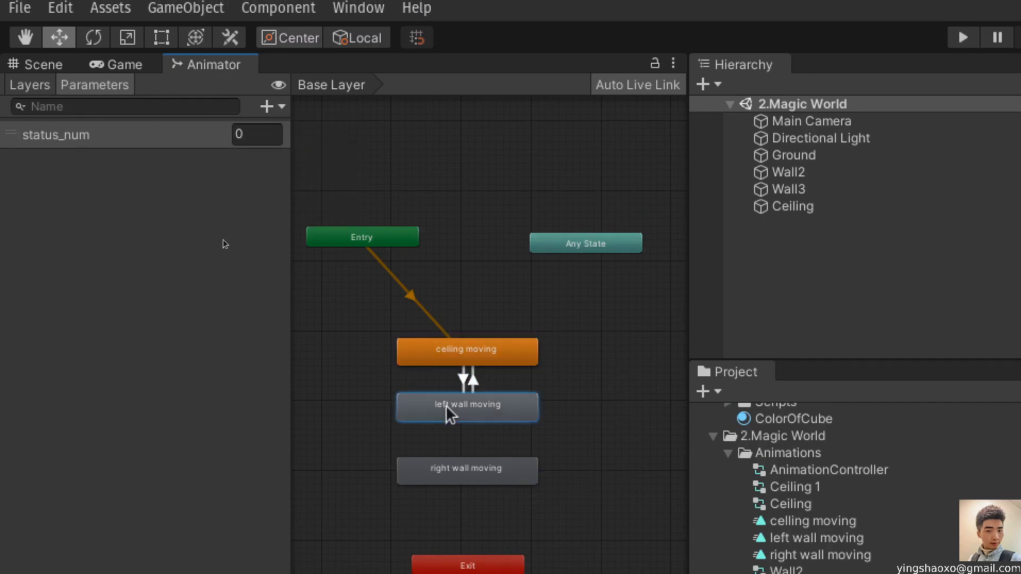
left_click(467, 379)
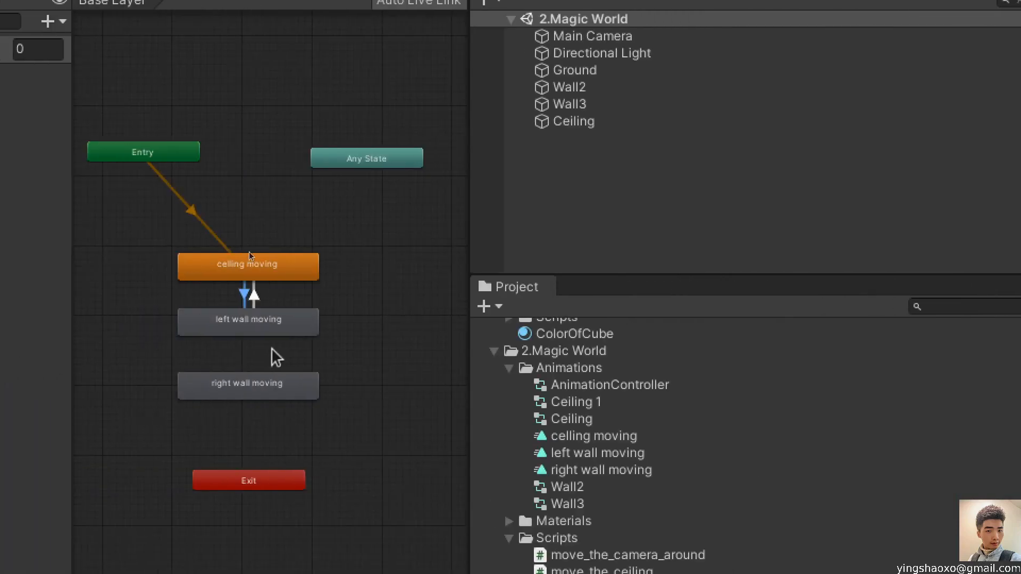
left_click(252, 300)
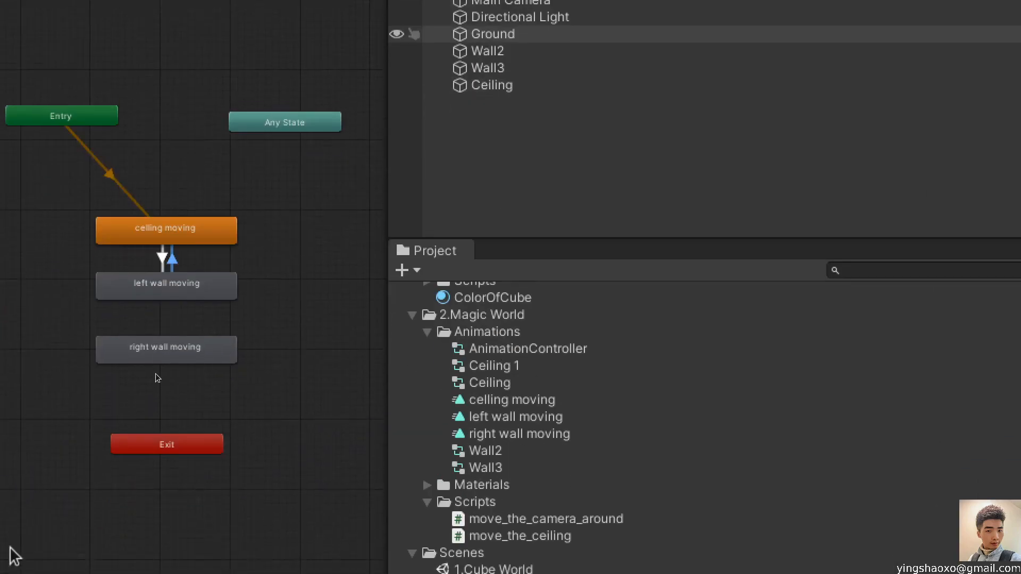
left_click(556, 328)
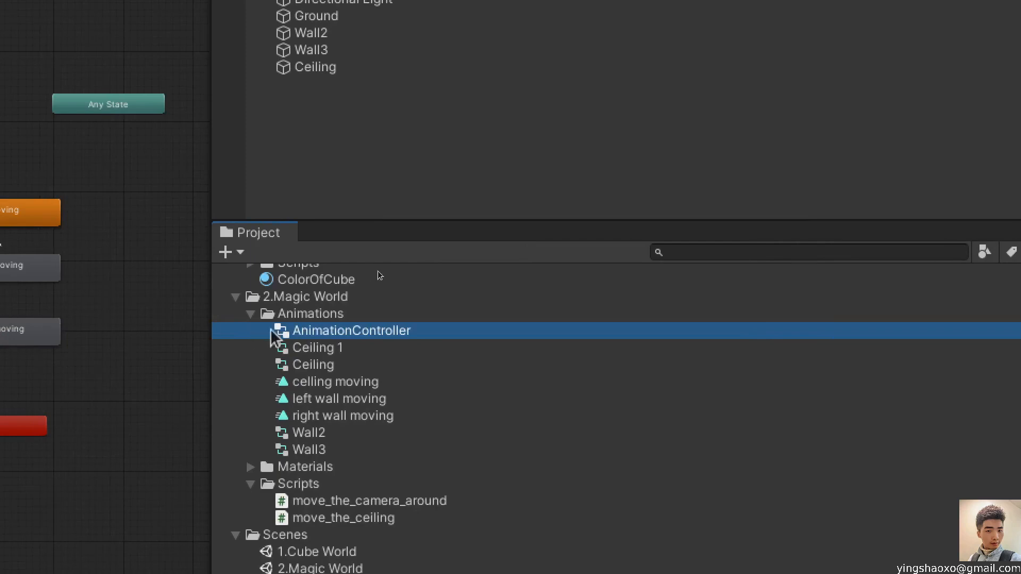
- Select the Ceiling object and inspect its Animator and Move_the_ceiling script components
left_click(298, 68)
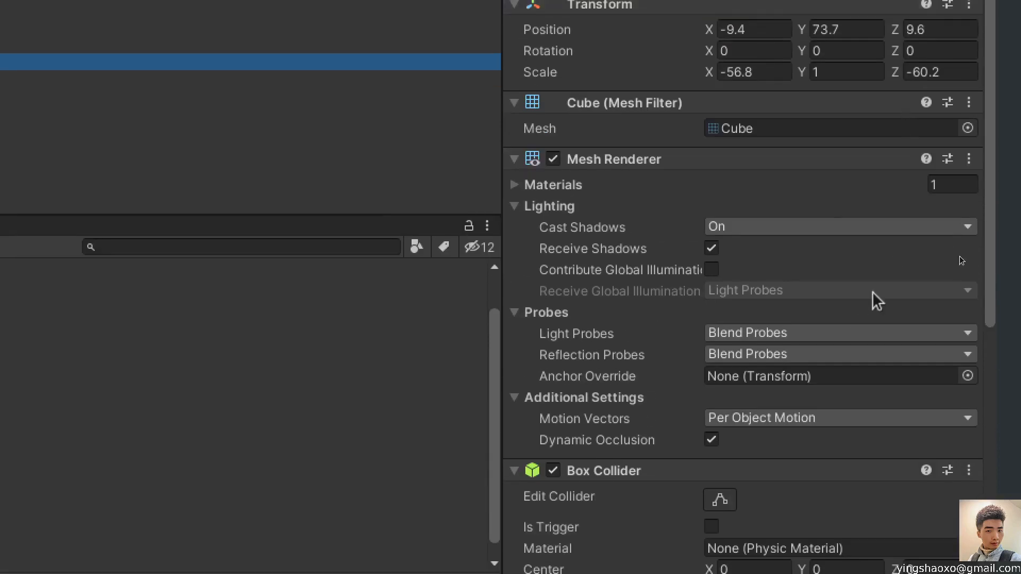
scroll(874, 309, "down", 5)
scroll(878, 318, "down", 2)
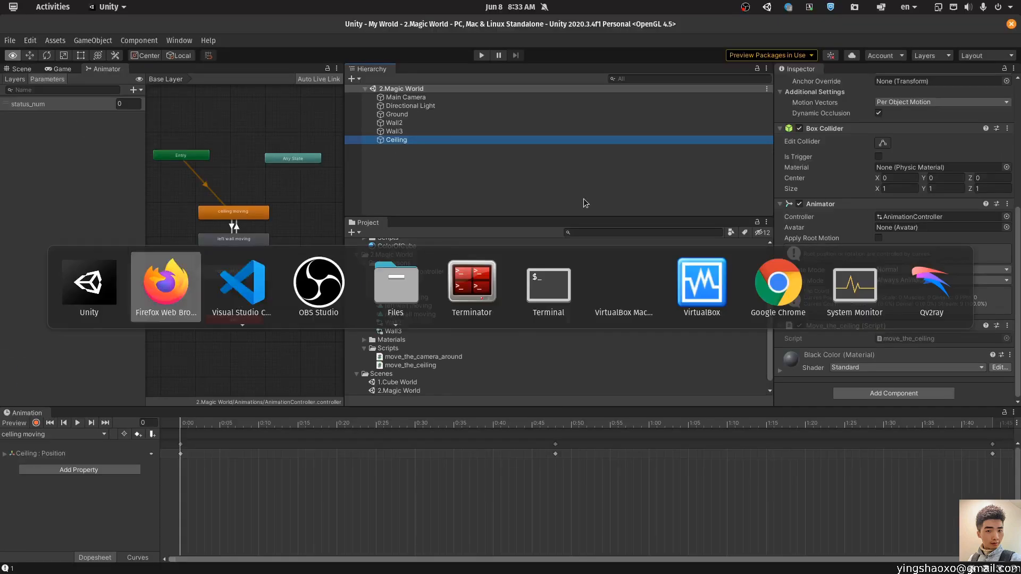
- Switch to Visual Studio Code and review the lines in move_the_ceiling.cs that read and log status_num on Space
key("alt+Tab")
left_click(504, 279)
scroll(488, 280, "down", 1)
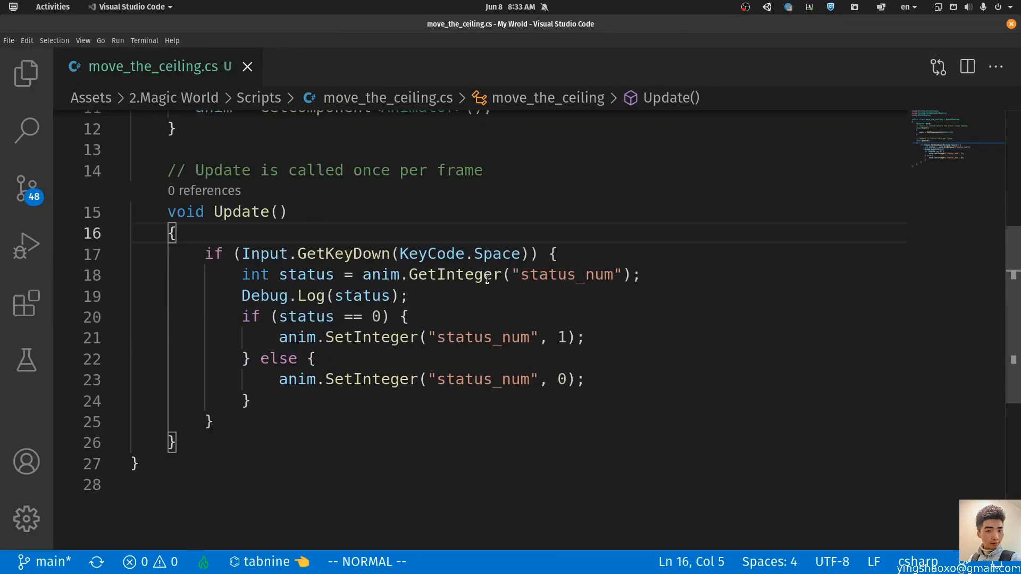
left_click(321, 282)
key("b")
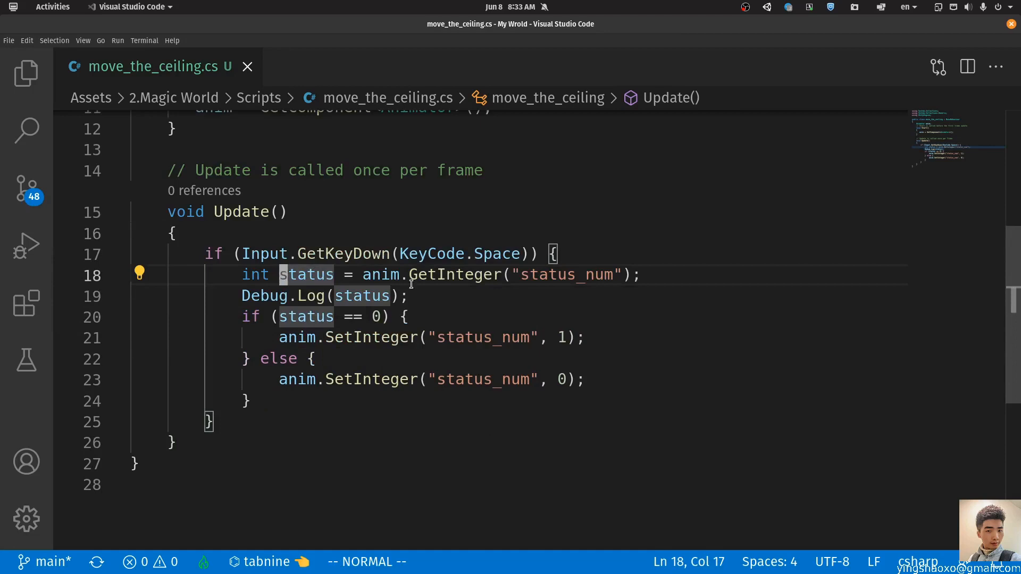
left_click(414, 279)
left_click_drag(413, 280, 686, 280)
left_click(467, 292)
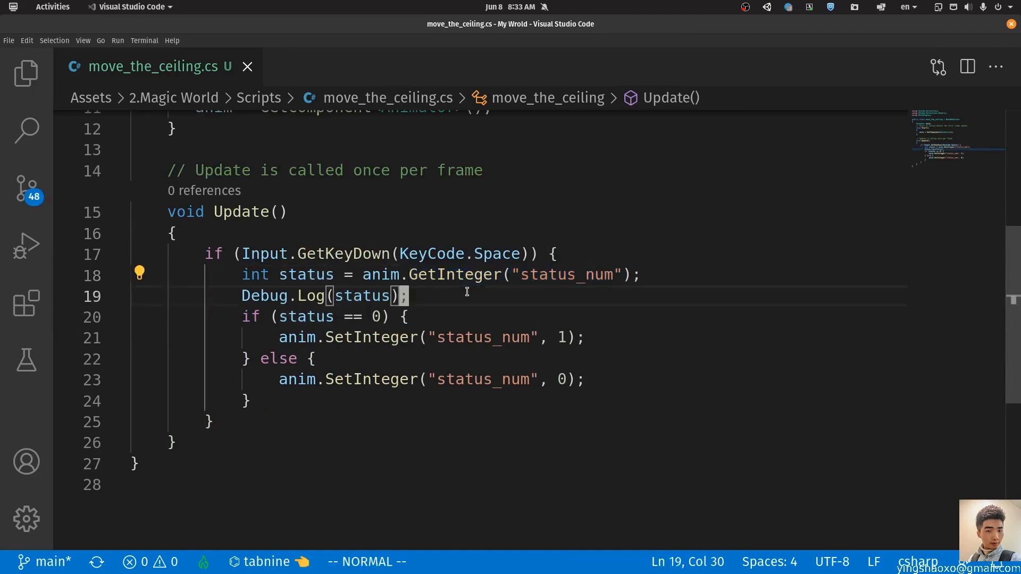
- Review the status == 0 condition and the SetInteger calls in its if and else branches
left_click_drag(291, 317, 383, 316)
left_click(407, 318)
left_click(275, 338)
left_click_drag(275, 339, 570, 338)
left_click(379, 379)
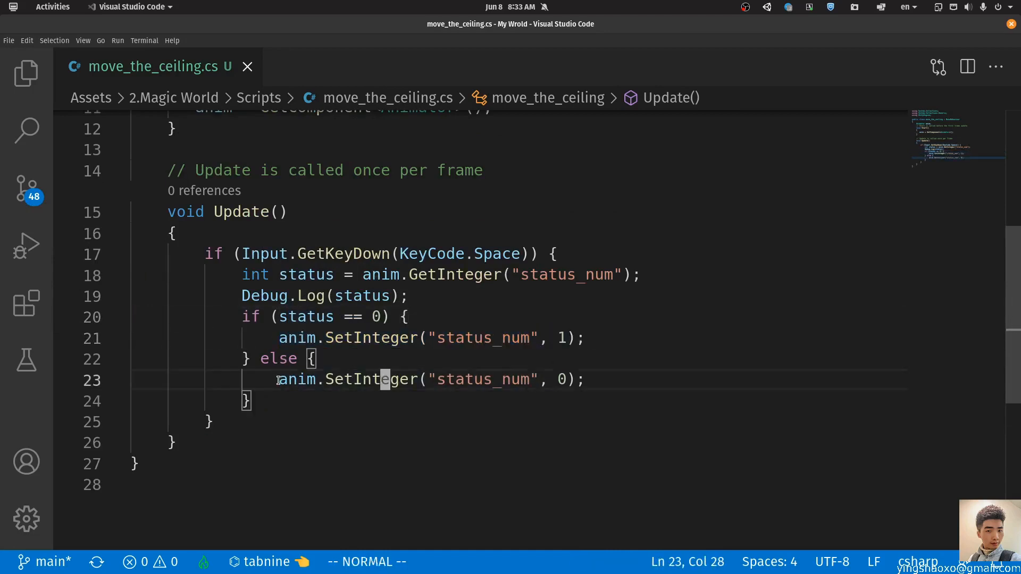
left_click_drag(278, 381, 606, 378)
left_click(608, 378)
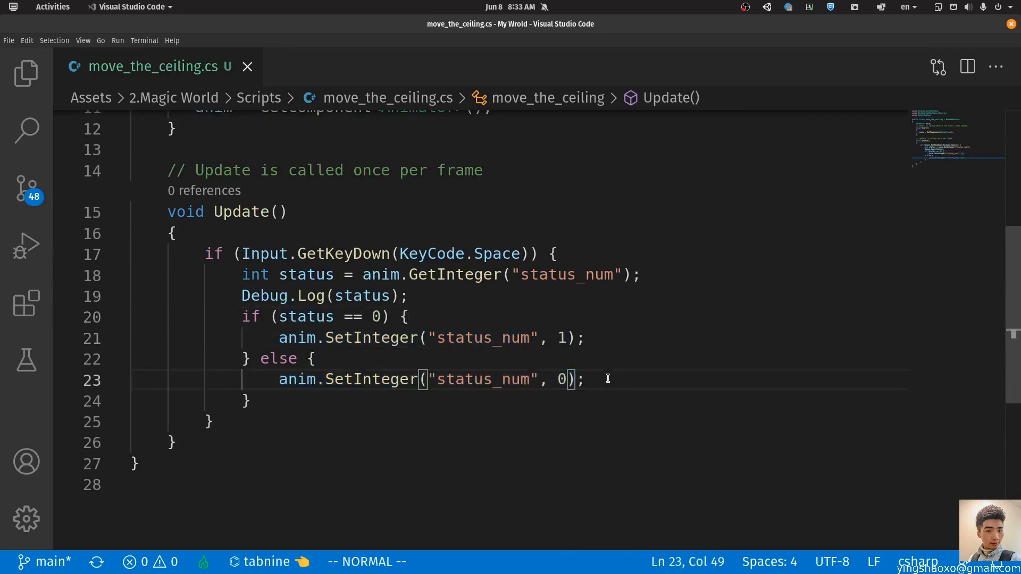
- Return to Unity, run the 2.Magic World scene to check the animations, and stop play mode
key("alt+Tab")
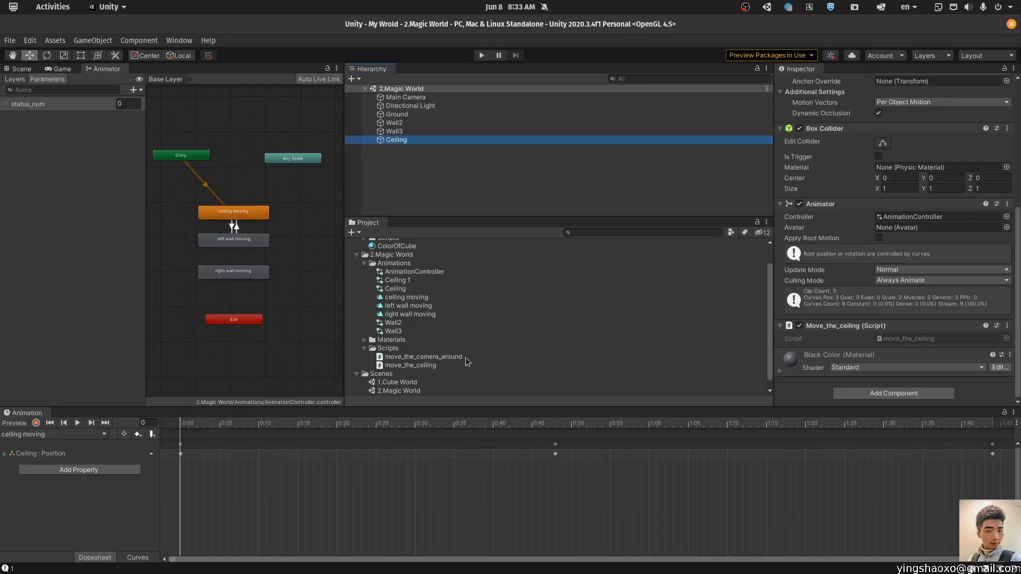
left_click(22, 69)
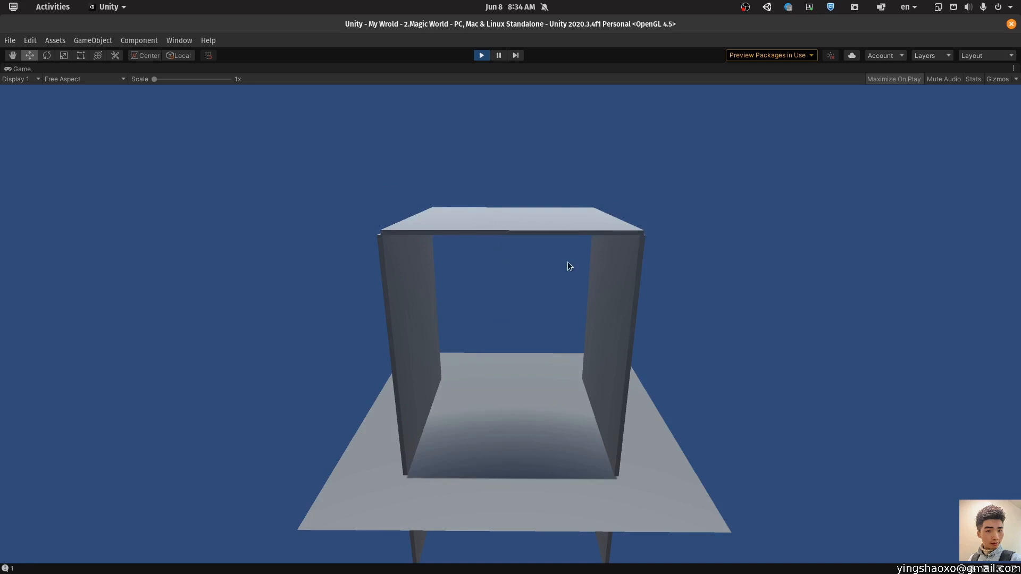
key("ctrl+p")
- In move_the_ceiling.cs, add an anim.Play() call with an empty string below the line setting status_num to 1
key("alt+Tab")
left_click(462, 334)
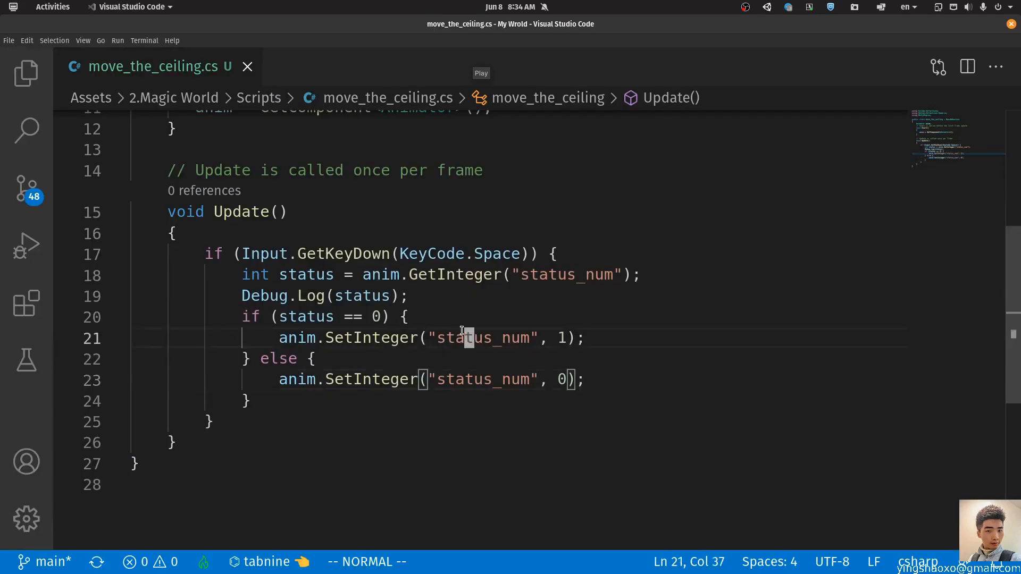
key("k")
key("k")
key("j")
key("k")
key("j")
key("j")
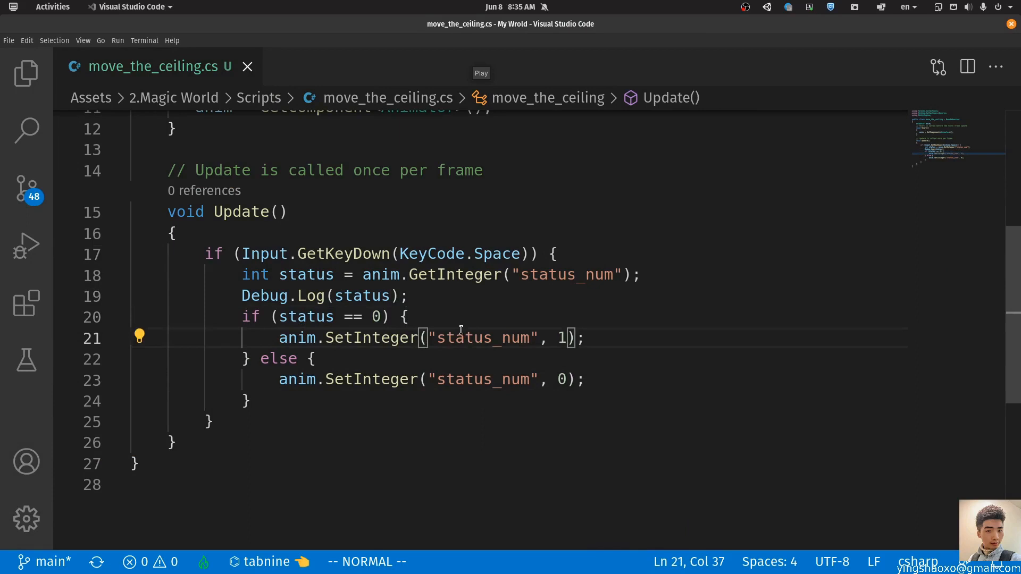
type("oanim.p")
key("BackSpace")
type("Play(")
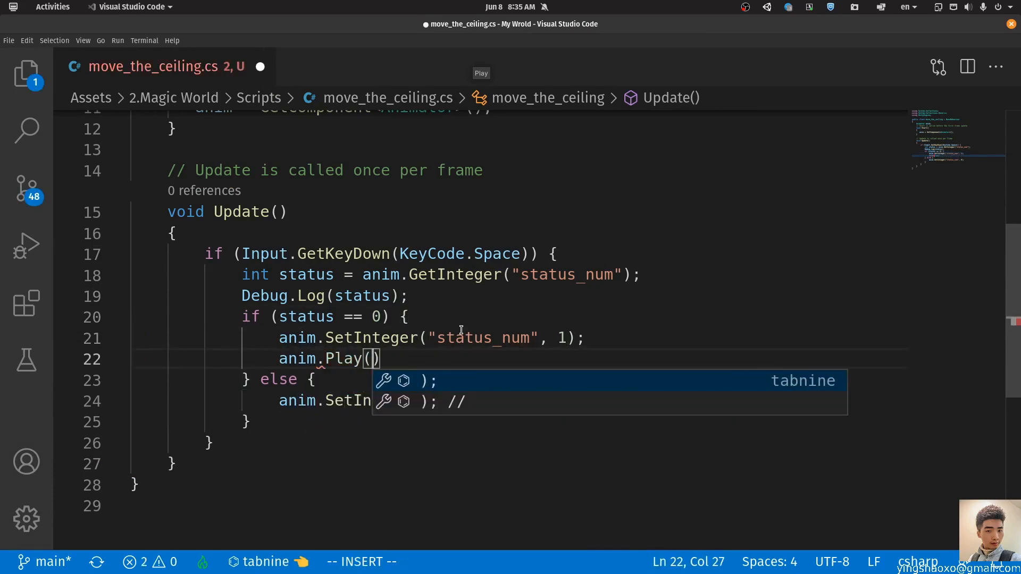
type("\"")
- Copy the celling moving clip name from Unity into the Play call and end the line with a semicolon
key("alt+Tab")
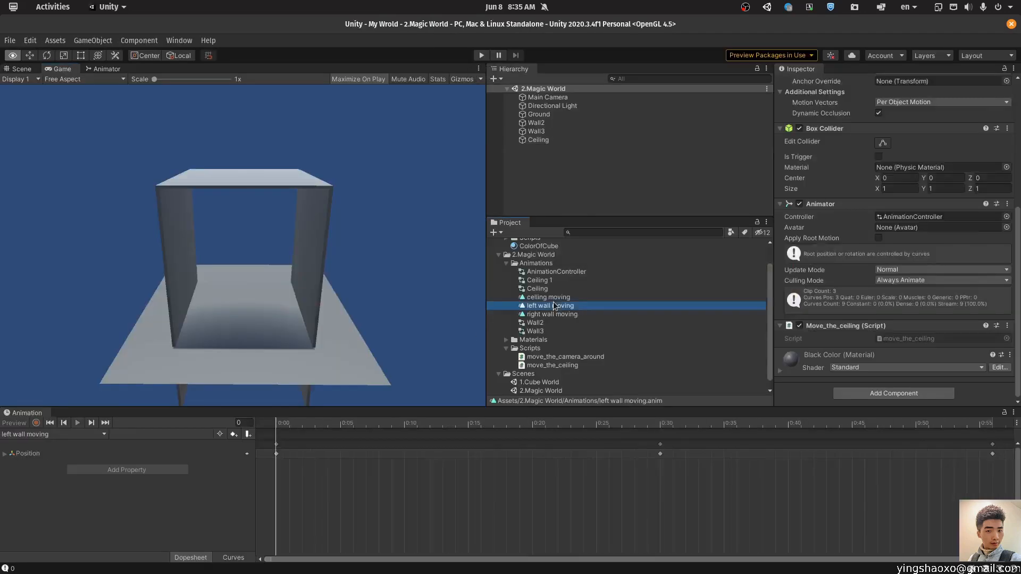
key("alt+Tab")
key("Escape")
key("p")
key("k")
key("j")
key("l")
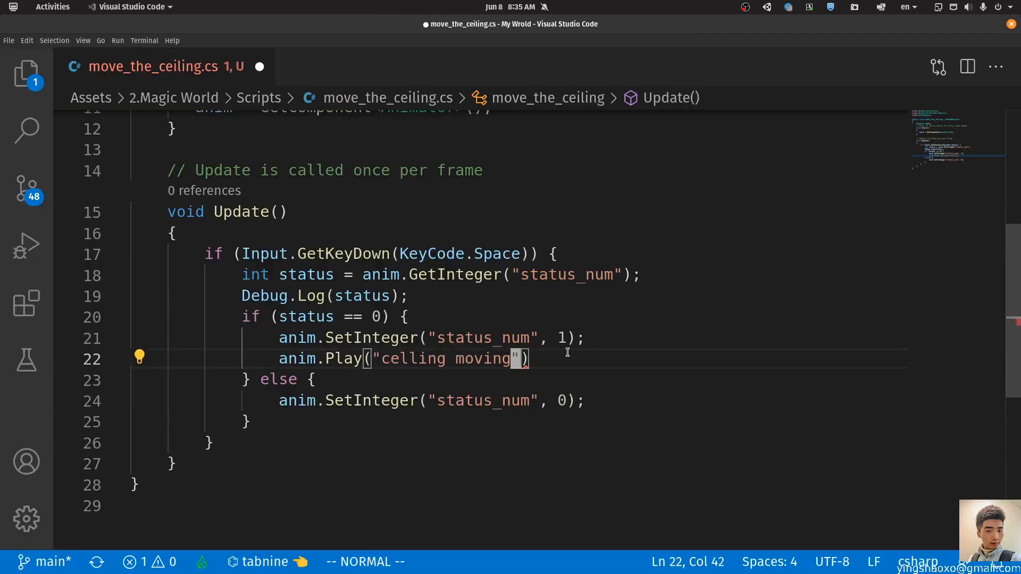
type("a;")
key("Escape")
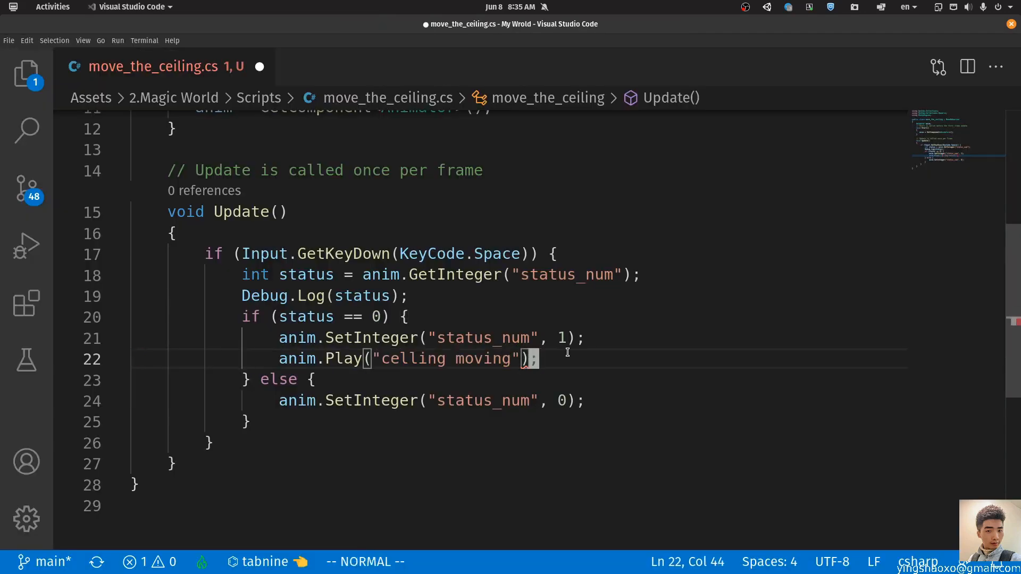
- Duplicate the anim.Play("celling moving"); line into the else branch below its SetInteger call
left_click_drag(381, 359, 513, 360)
left_click_drag(277, 362, 557, 355)
left_click(394, 367)
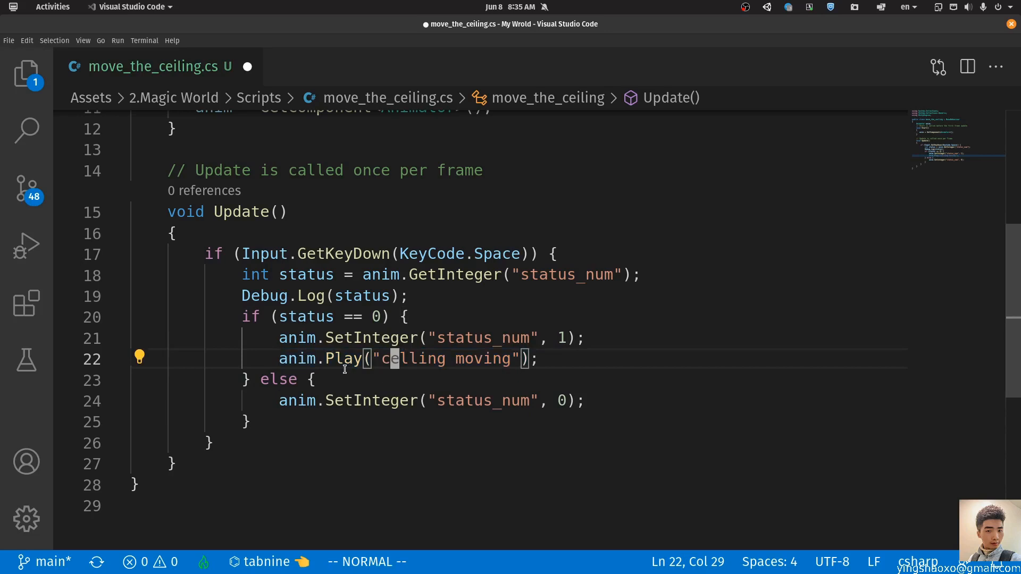
left_click(320, 362)
left_click(395, 363)
key("y")
key("j")
key("j")
key("p")
- Replace the clip name in the else branch's Play call with right wall moving, copied from Unity, and save the script
key("alt+Tab")
left_click(551, 317)
key("F2")
key("alt+Tab")
key("j")
key("b")
key("b")
key("w")
key("v")
key("e")
type("ep:w")
key("Return")
key("k")
- Switch to Unity, run the scene to test the scripted Play calls, and stop play mode
key("alt+Tab")
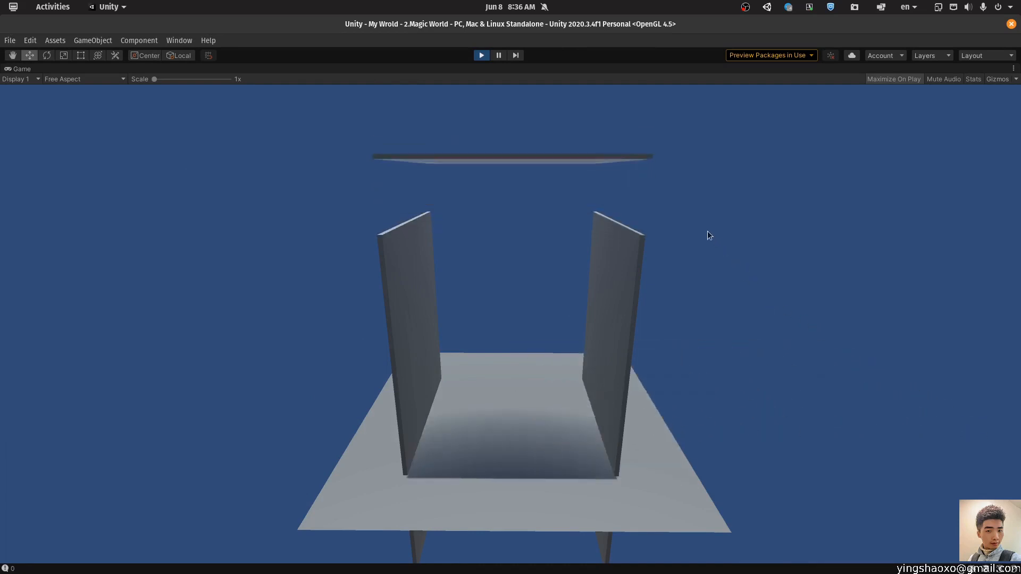
left_click(482, 55)
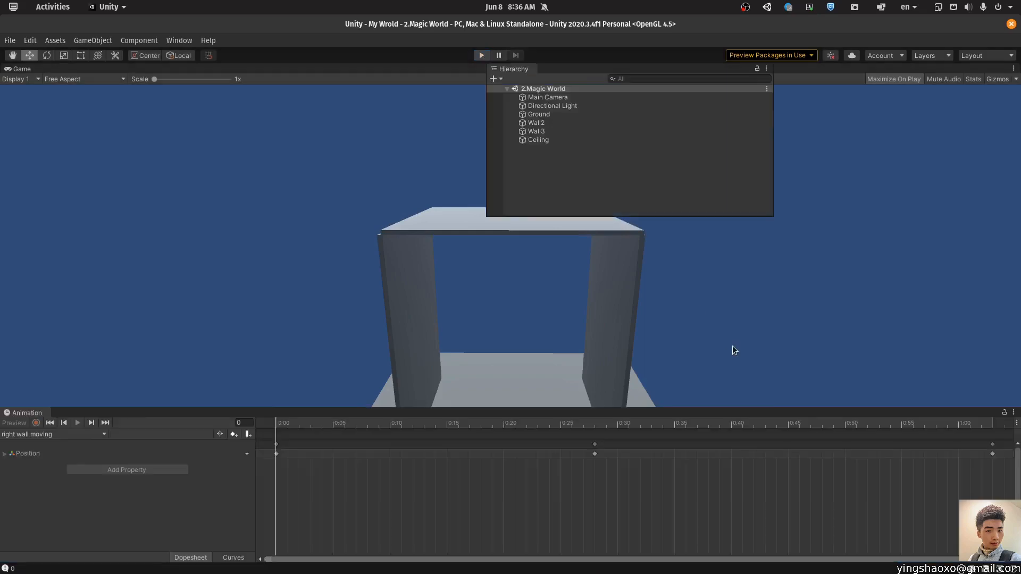
- In move_the_ceiling.cs, comment out the status_num GetInteger line and both SetInteger lines
key("alt+Tab")
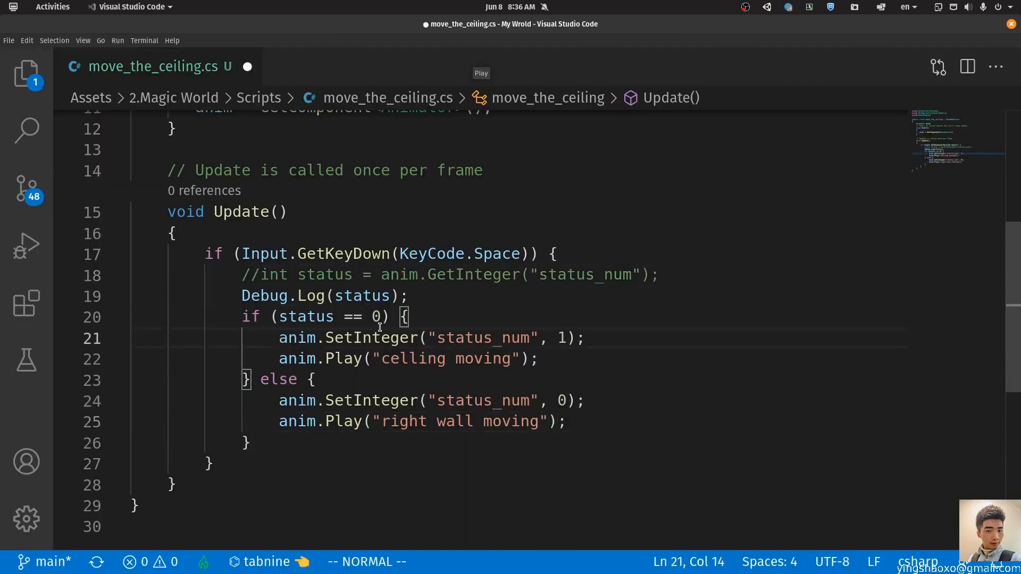
key("shift+i")
type("//")
key("Escape")
key("j")
key("j")
key("j")
key("shift+i")
type("//")
key("Escape")
key("k")
- Try adding an anim.Stop(); line below the celling moving Play call, and delete it again
left_click(330, 361)
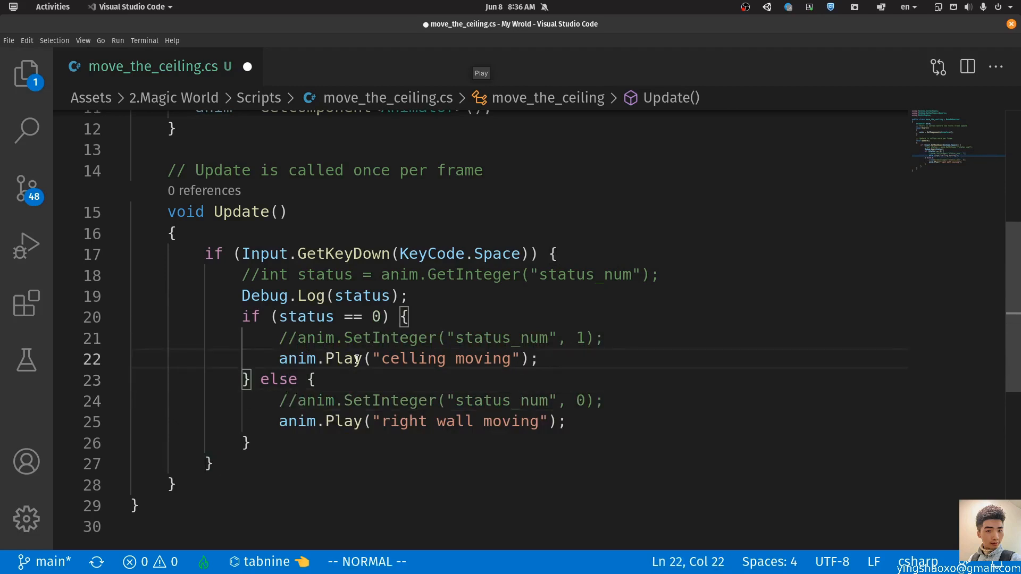
double_click(341, 359)
left_click(409, 361)
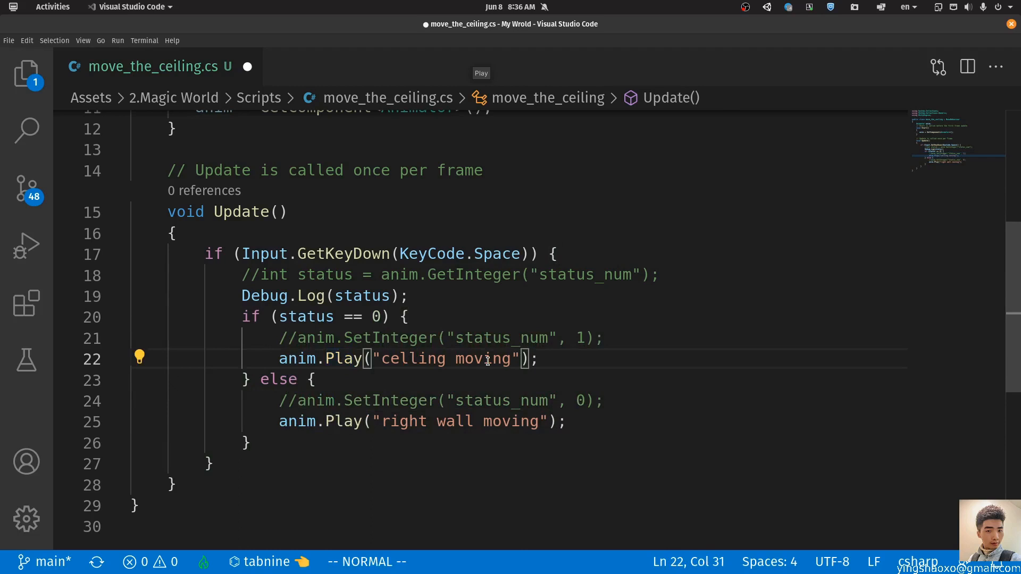
type("oanim")
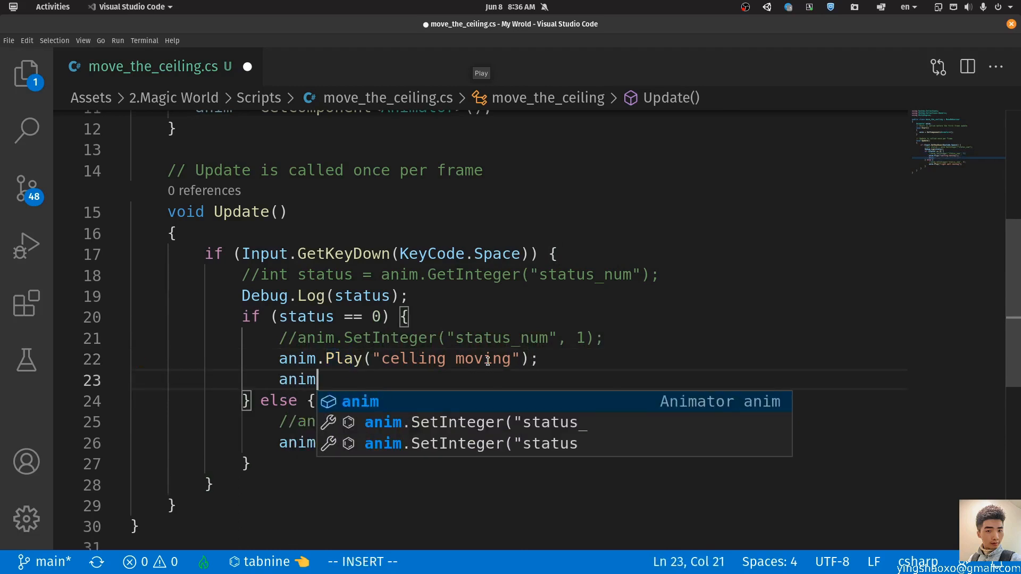
type(".St")
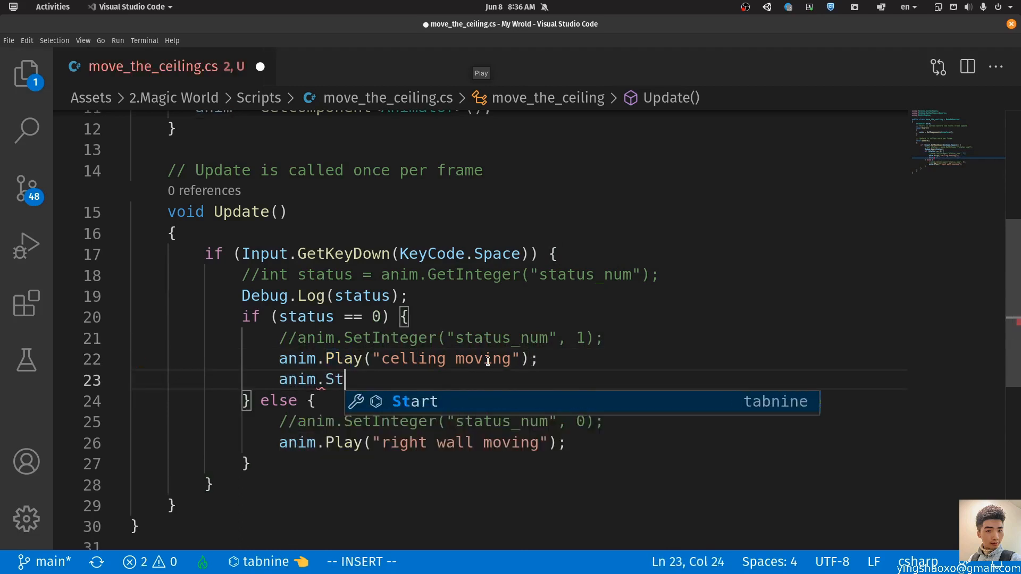
type("op(")
key("Escape")
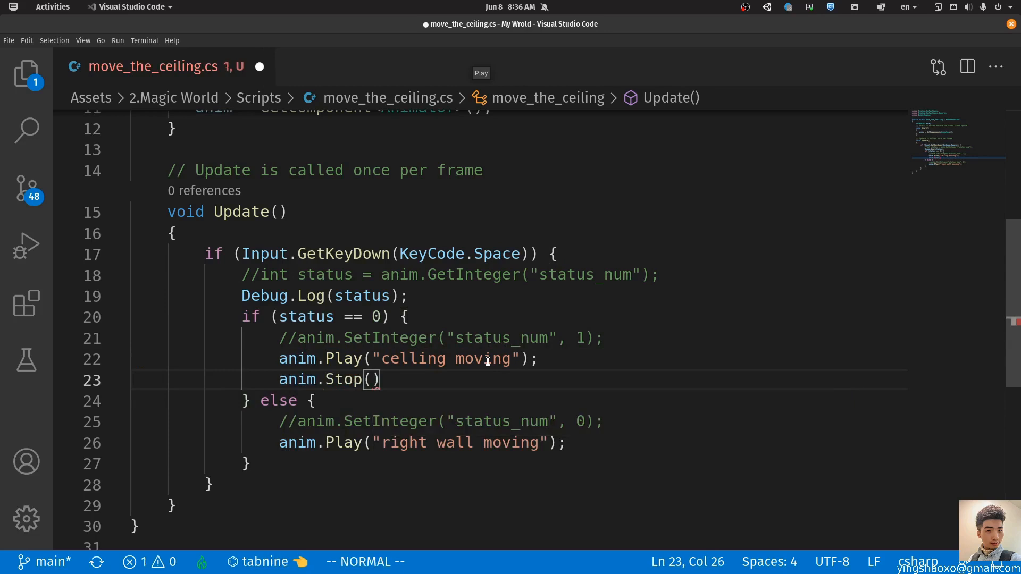
type("A;")
key("Escape")
key("k")
key("j")
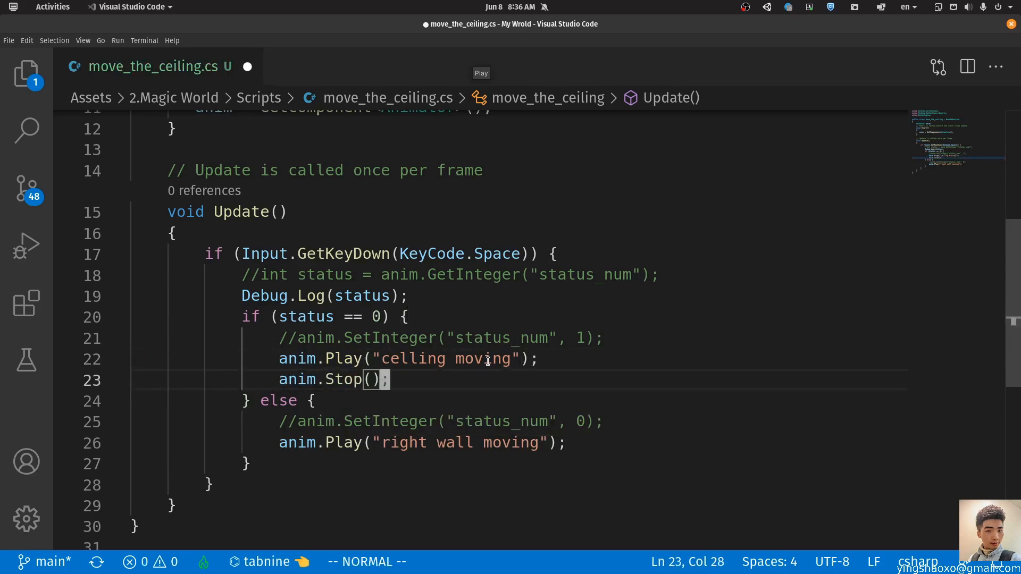
key("d")
key("d")
- Save the script and, in Unity, enable Loop Time for the celling moving, left wall moving and right wall moving clips
type(":w")
key("Return")
key("alt+Tab")
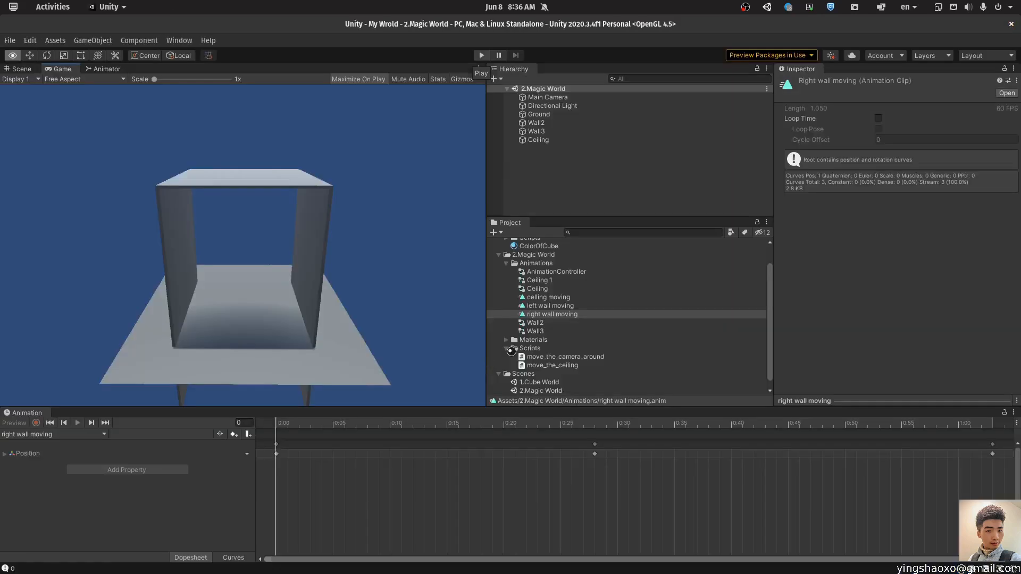
left_click(570, 303)
left_click(570, 297)
left_click(571, 306)
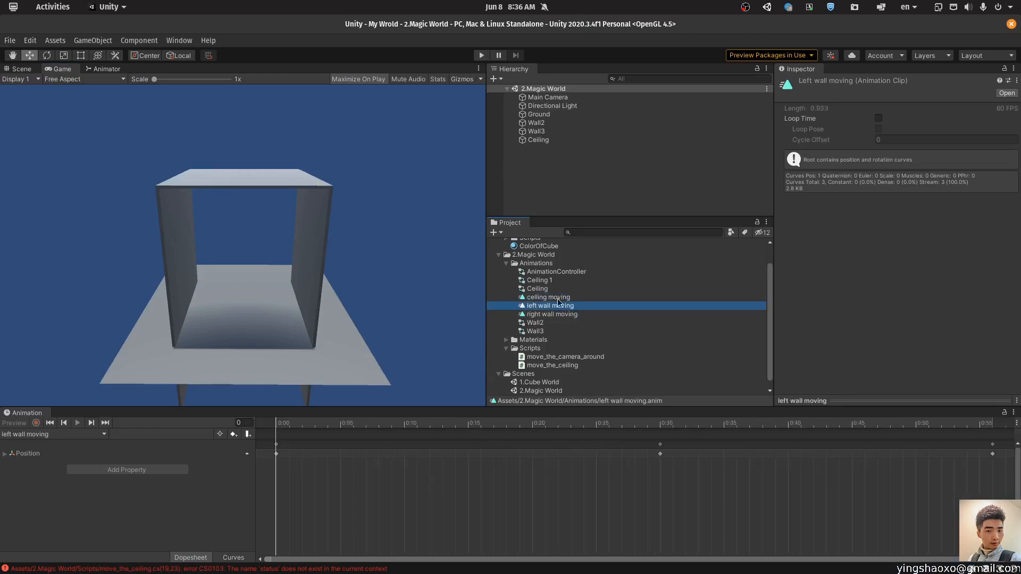
left_click(566, 317)
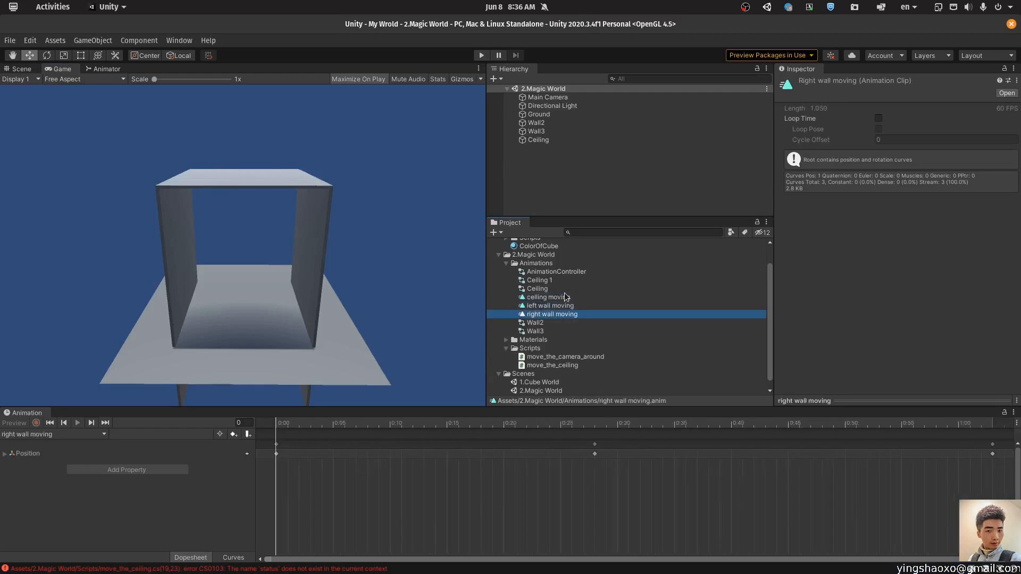
left_click(565, 299)
left_click(878, 118)
left_click(554, 306)
left_click(553, 315)
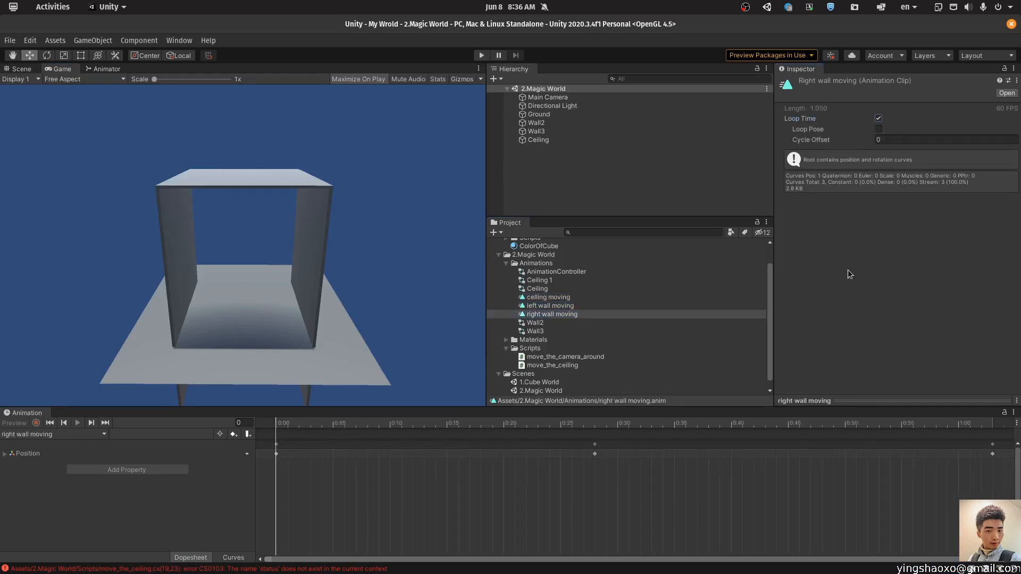
- In move_the_ceiling.cs, restore the int status GetInteger line and comment out Debug.Log(status)
key("alt+Tab")
key("Up")
key("Up")
key("Up")
key("Up")
key("Down")
key("Down")
key("Down")
key("Up")
key("Up")
key("Down")
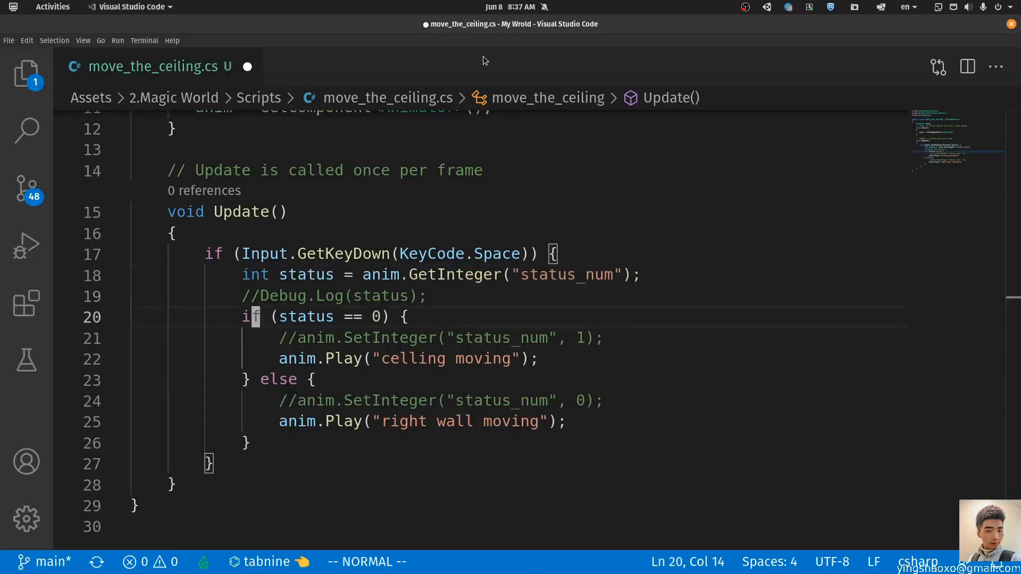
- Run the scene in Unity to test the ceiling and wall animations, stop it, and recheck the script
key("alt+Tab")
left_click(481, 54)
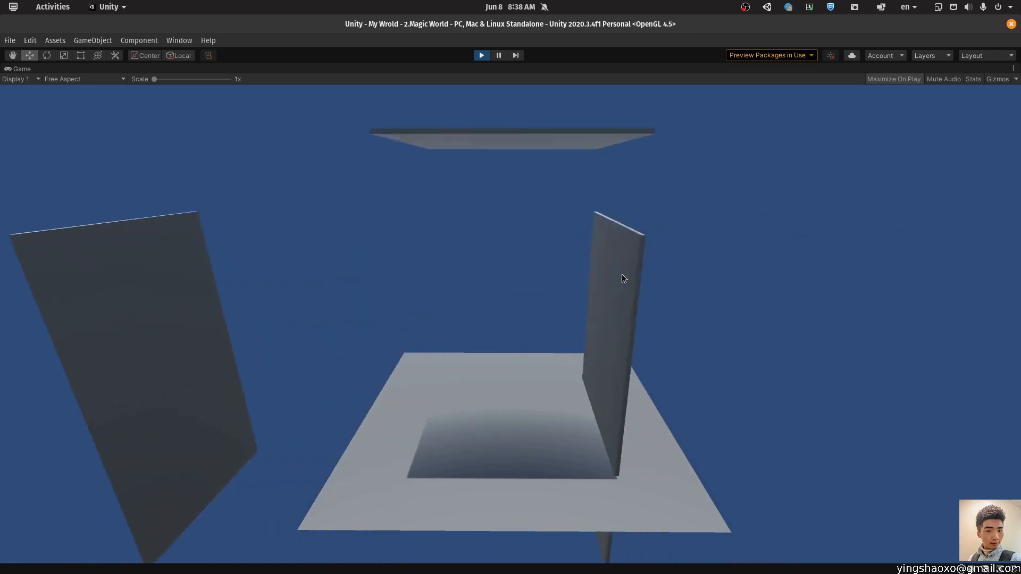
left_click(480, 56)
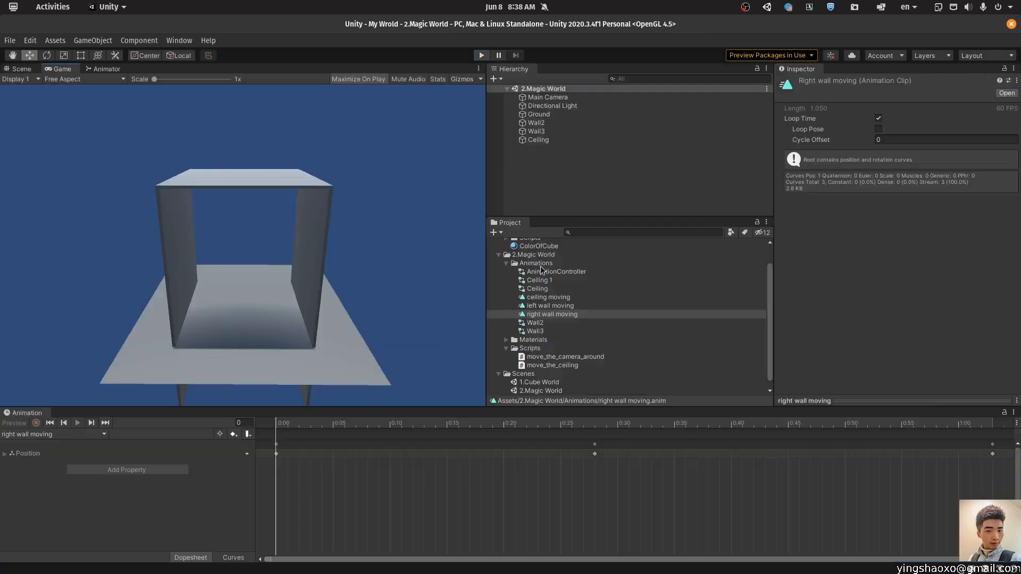
key("alt+Tab")
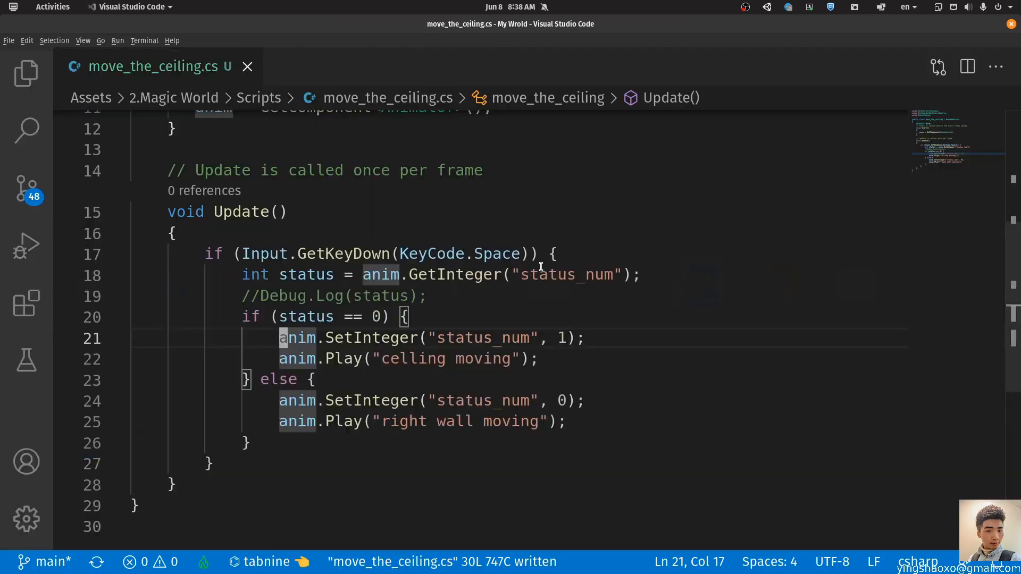
key("alt+Tab")
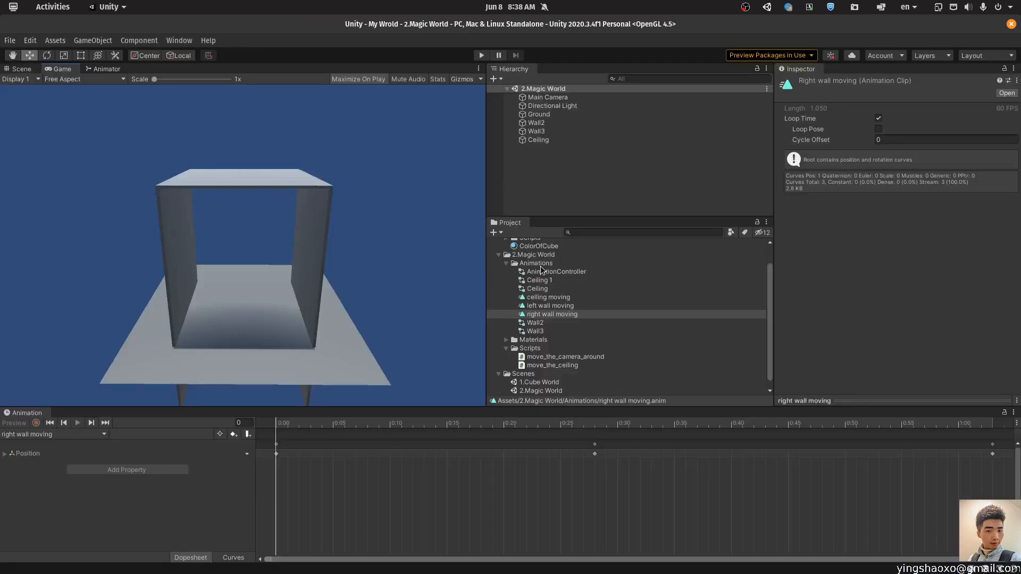
- In AnimationController, shorten the celling moving to left wall moving transition to run from about 0.8 s to 1.4 s
double_click(577, 272)
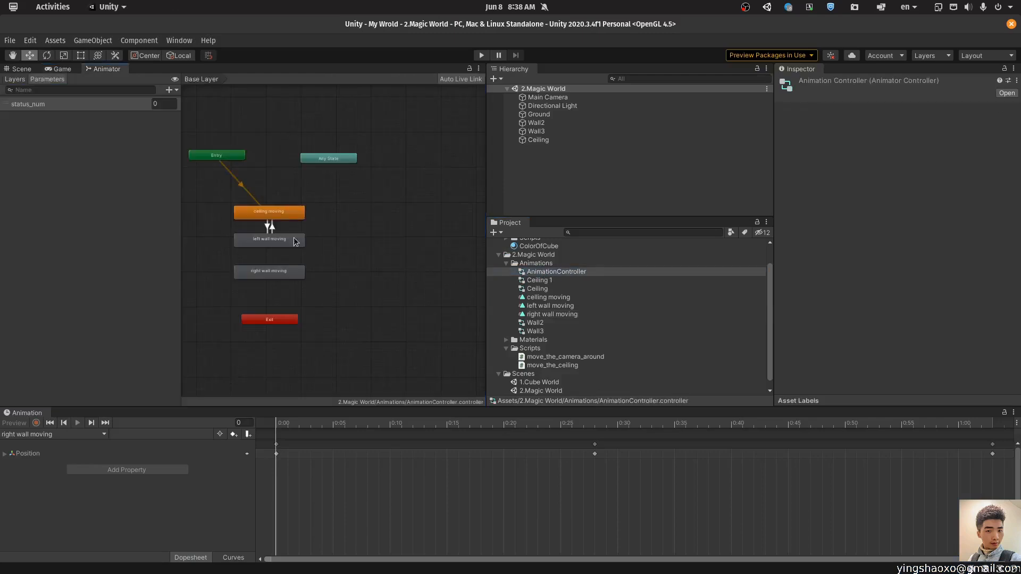
left_click(289, 219)
left_click(268, 228)
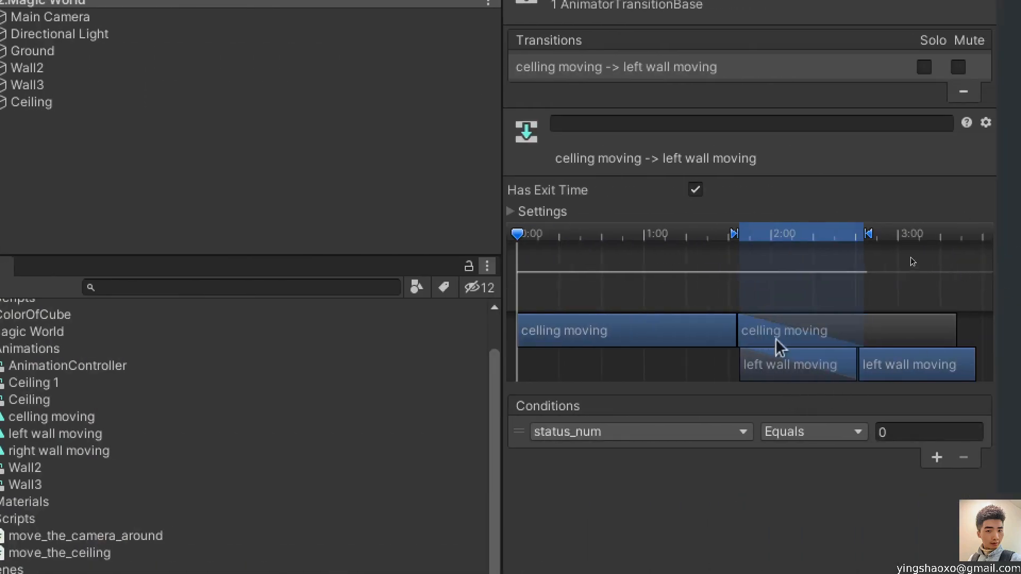
left_click_drag(710, 334, 714, 296)
left_click_drag(733, 237, 612, 238)
mouse_move(861, 234)
left_mouse_down()
mouse_move(818, 239)
mouse_move(902, 238)
mouse_move(747, 245)
mouse_move(886, 254)
mouse_move(684, 237)
left_mouse_up()
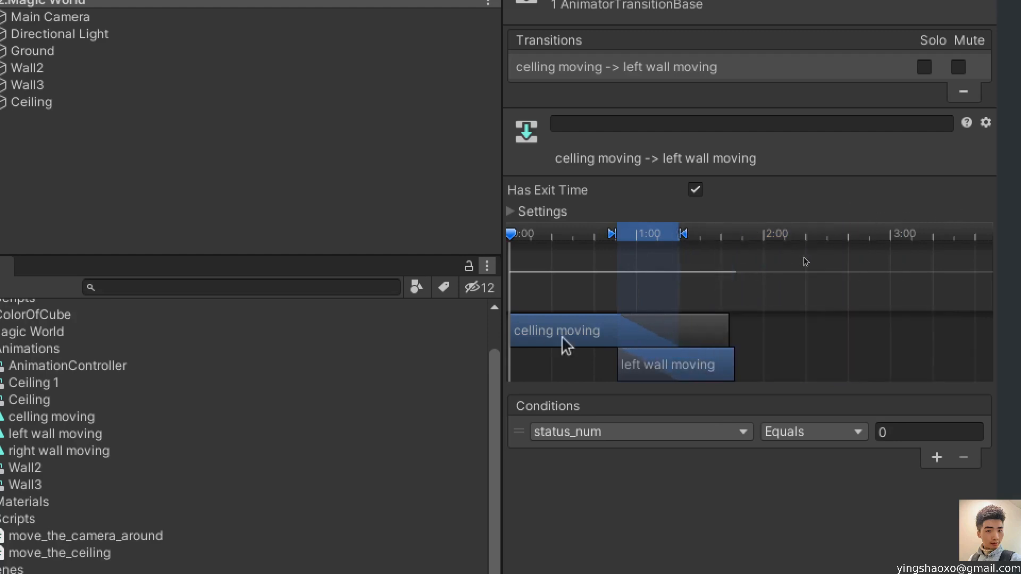